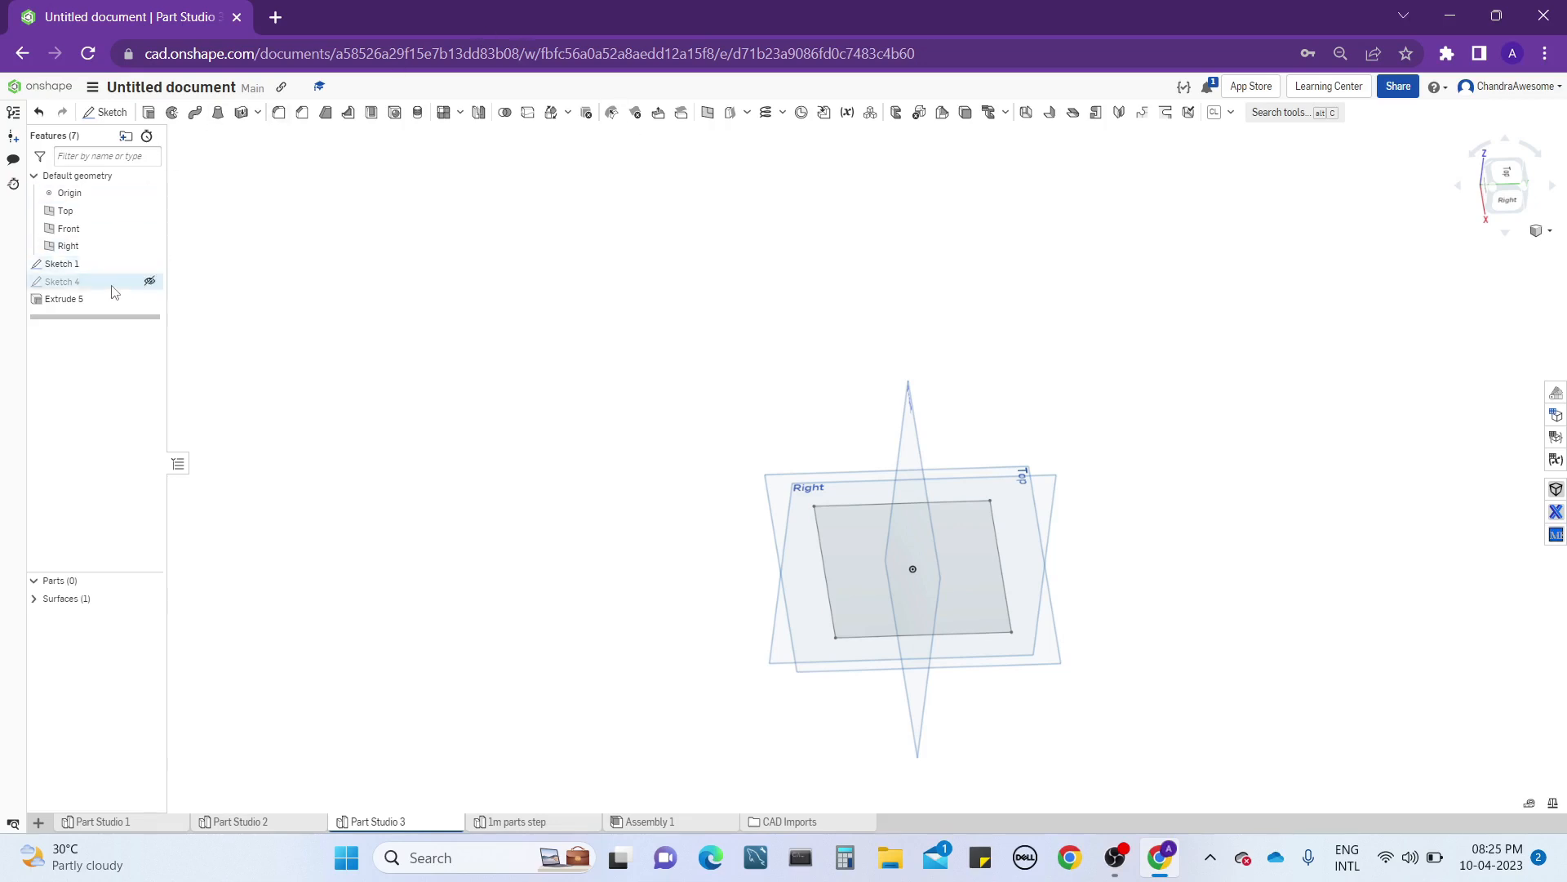
Extrude the square region of Sketch 1 upward as a new solid with a blind depth of 4 in.
{"action": "middle_click_drag", "start_coordinate": [805, 315], "coordinate": [682, 273]}
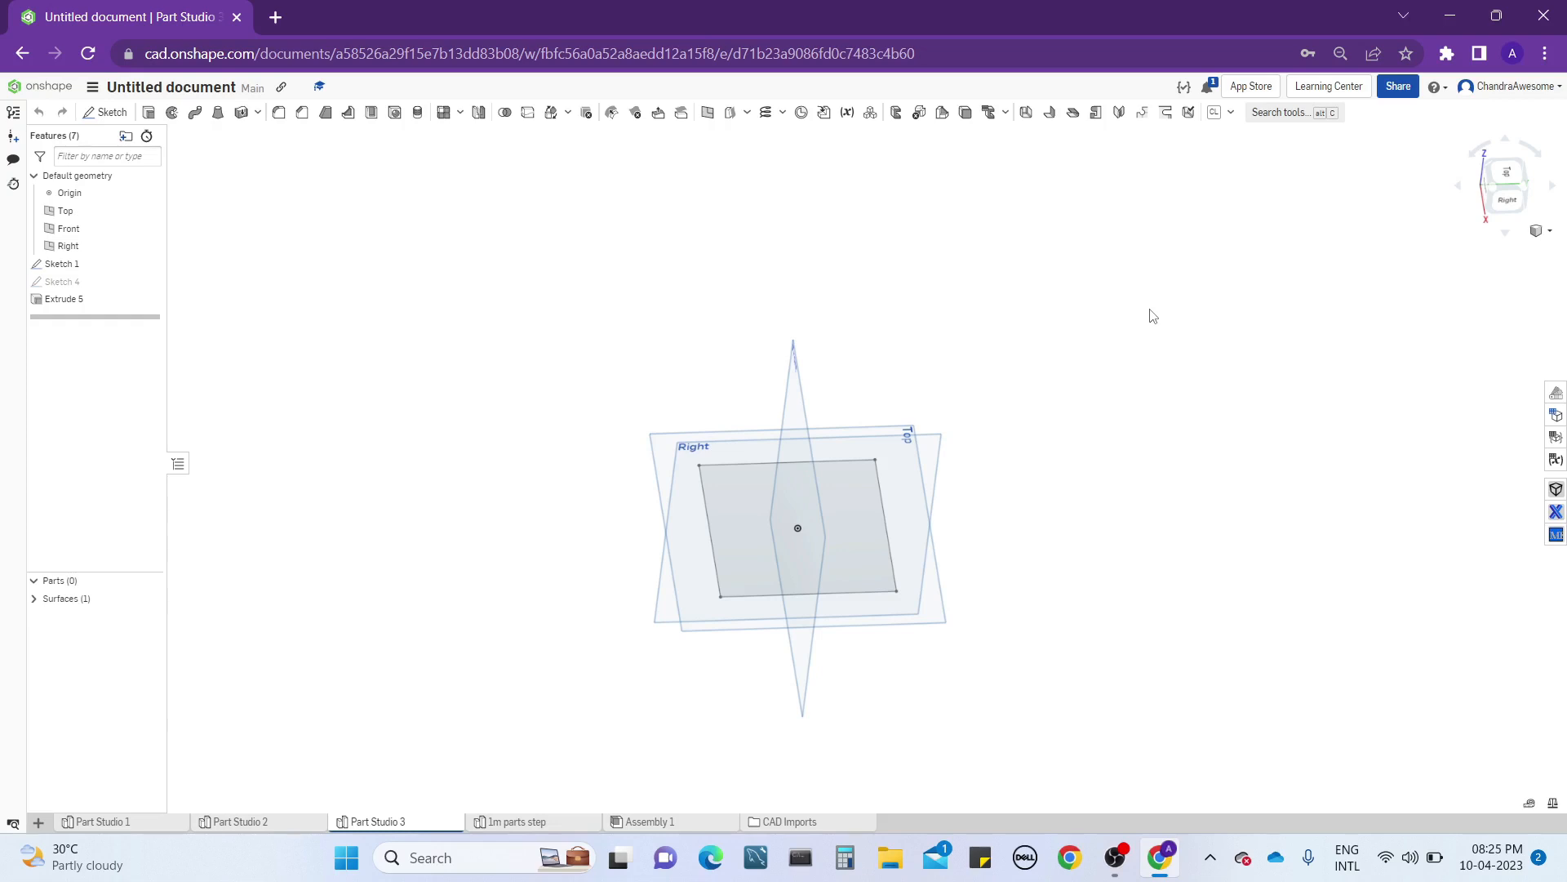
{"action": "scroll", "coordinate": [881, 522], "scroll_direction": "up", "scroll_amount": 2}
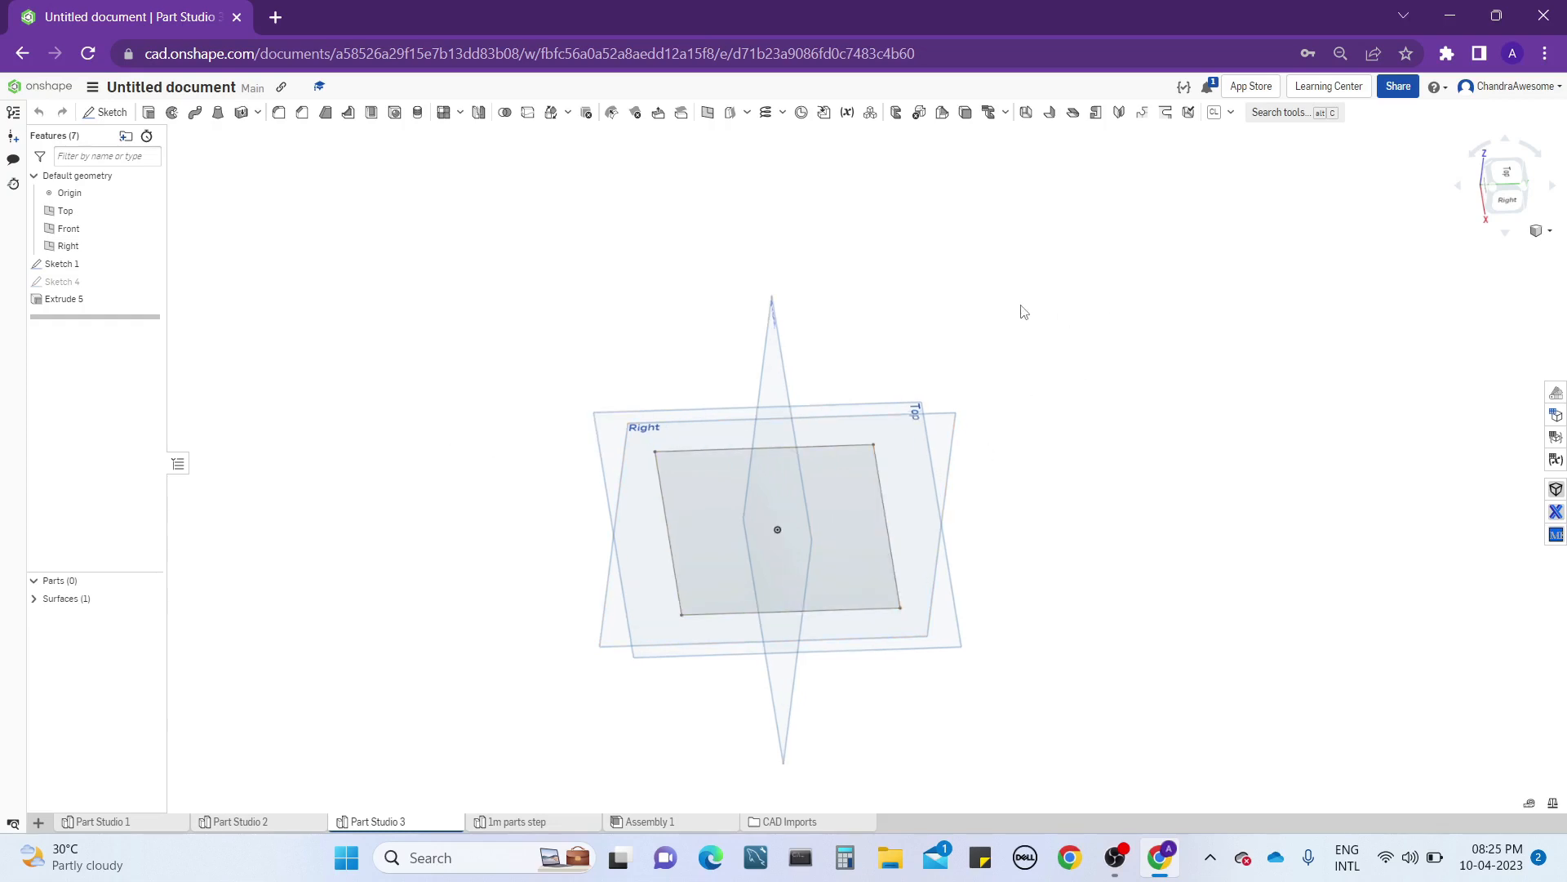
{"action": "right_click_drag", "start_coordinate": [1024, 311], "coordinate": [1055, 302]}
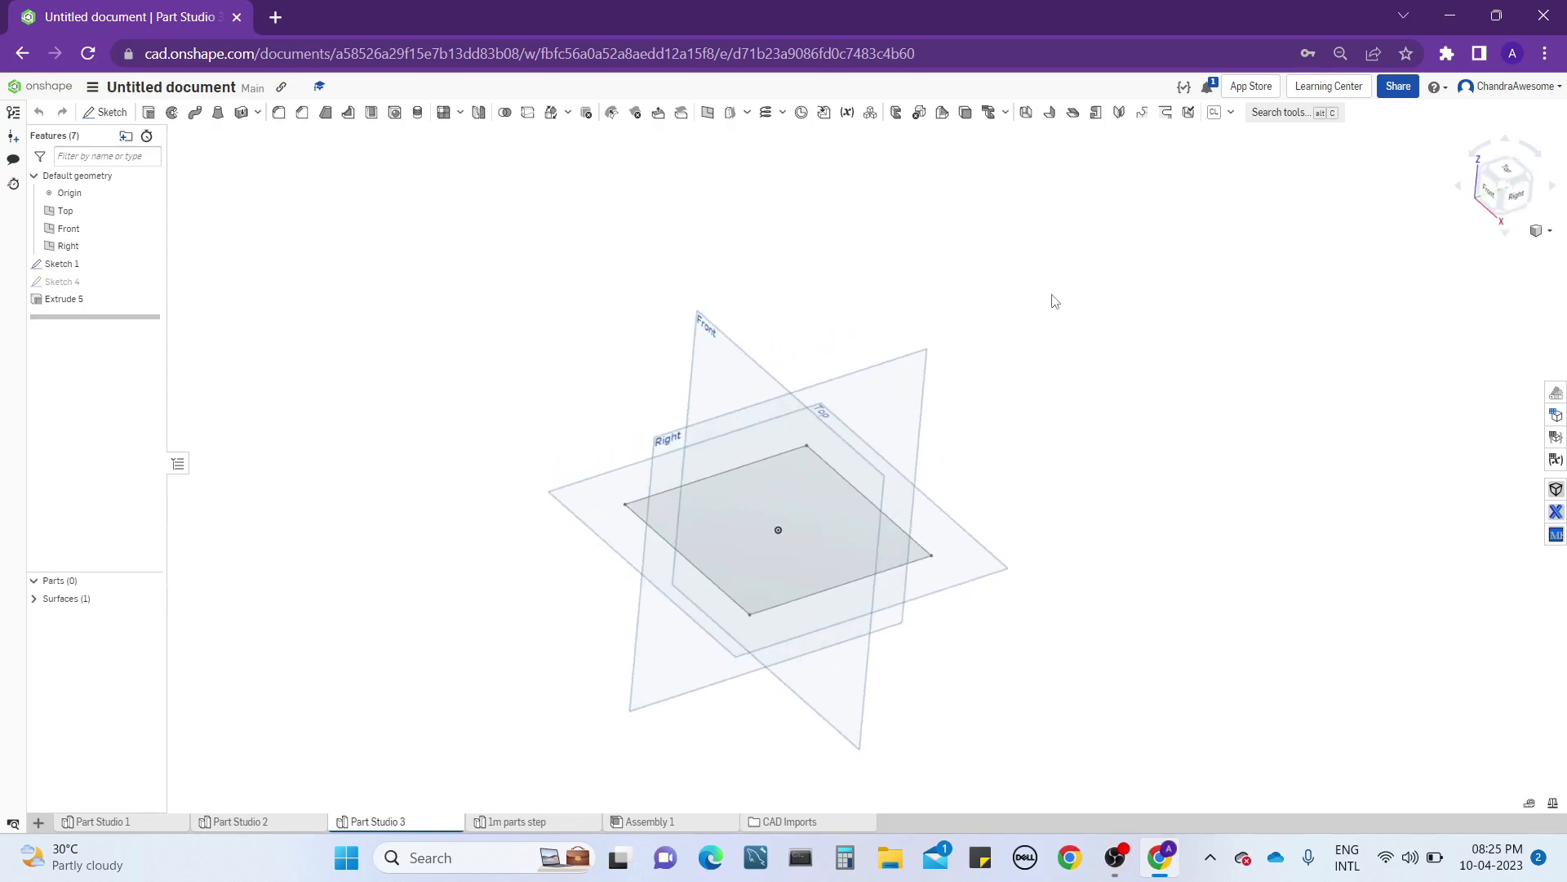
{"action": "left_click", "coordinate": [834, 488]}
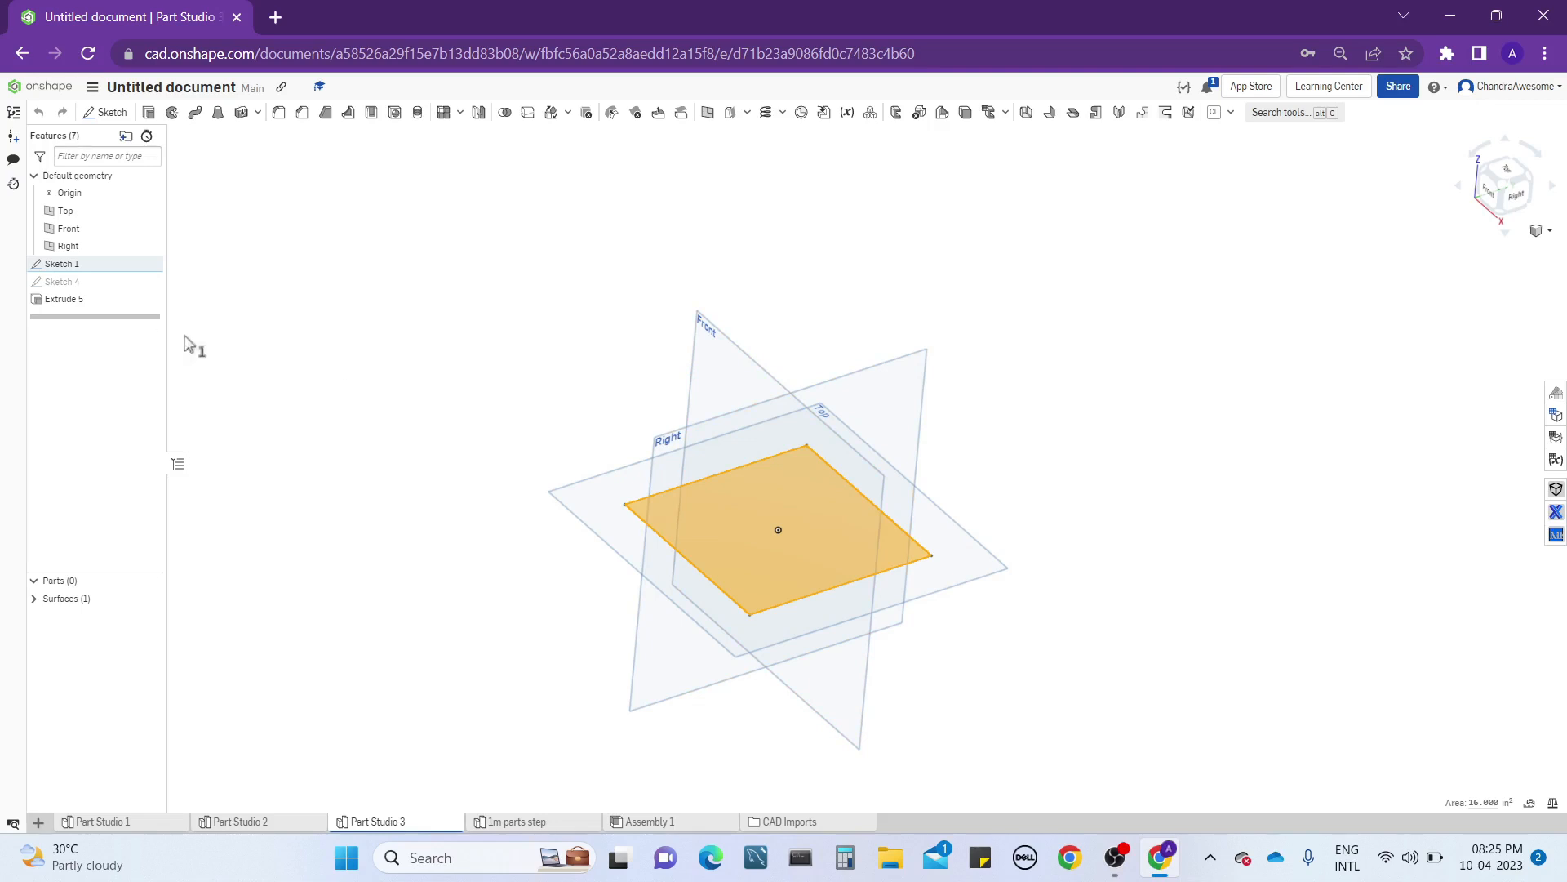
{"action": "left_click", "coordinate": [150, 114]}
{"action": "left_click", "coordinate": [341, 316]}
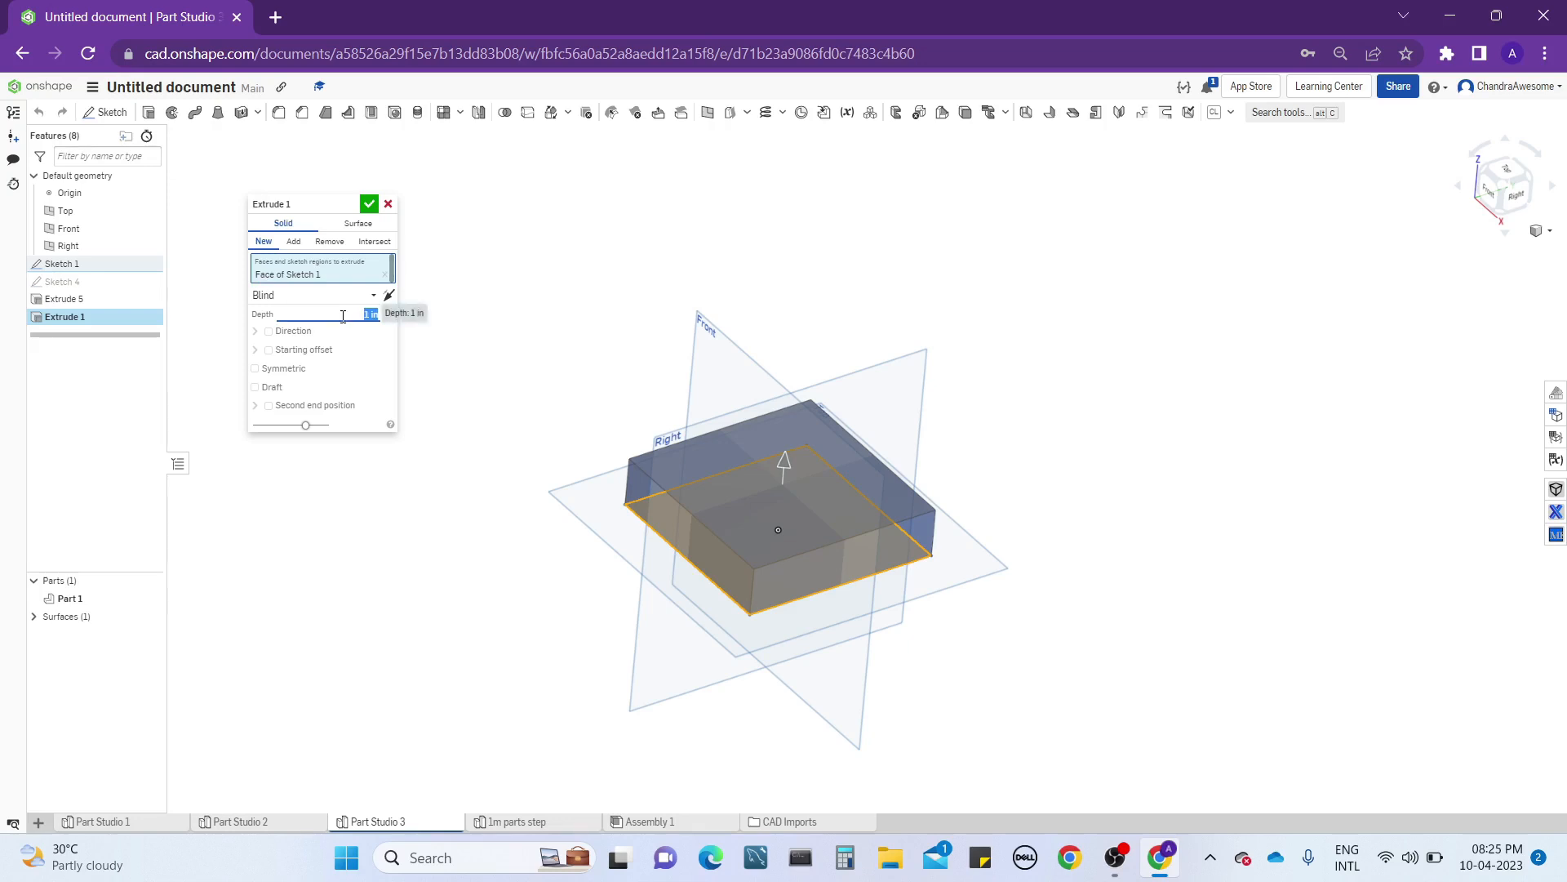
{"action": "key", "text": "Return"}
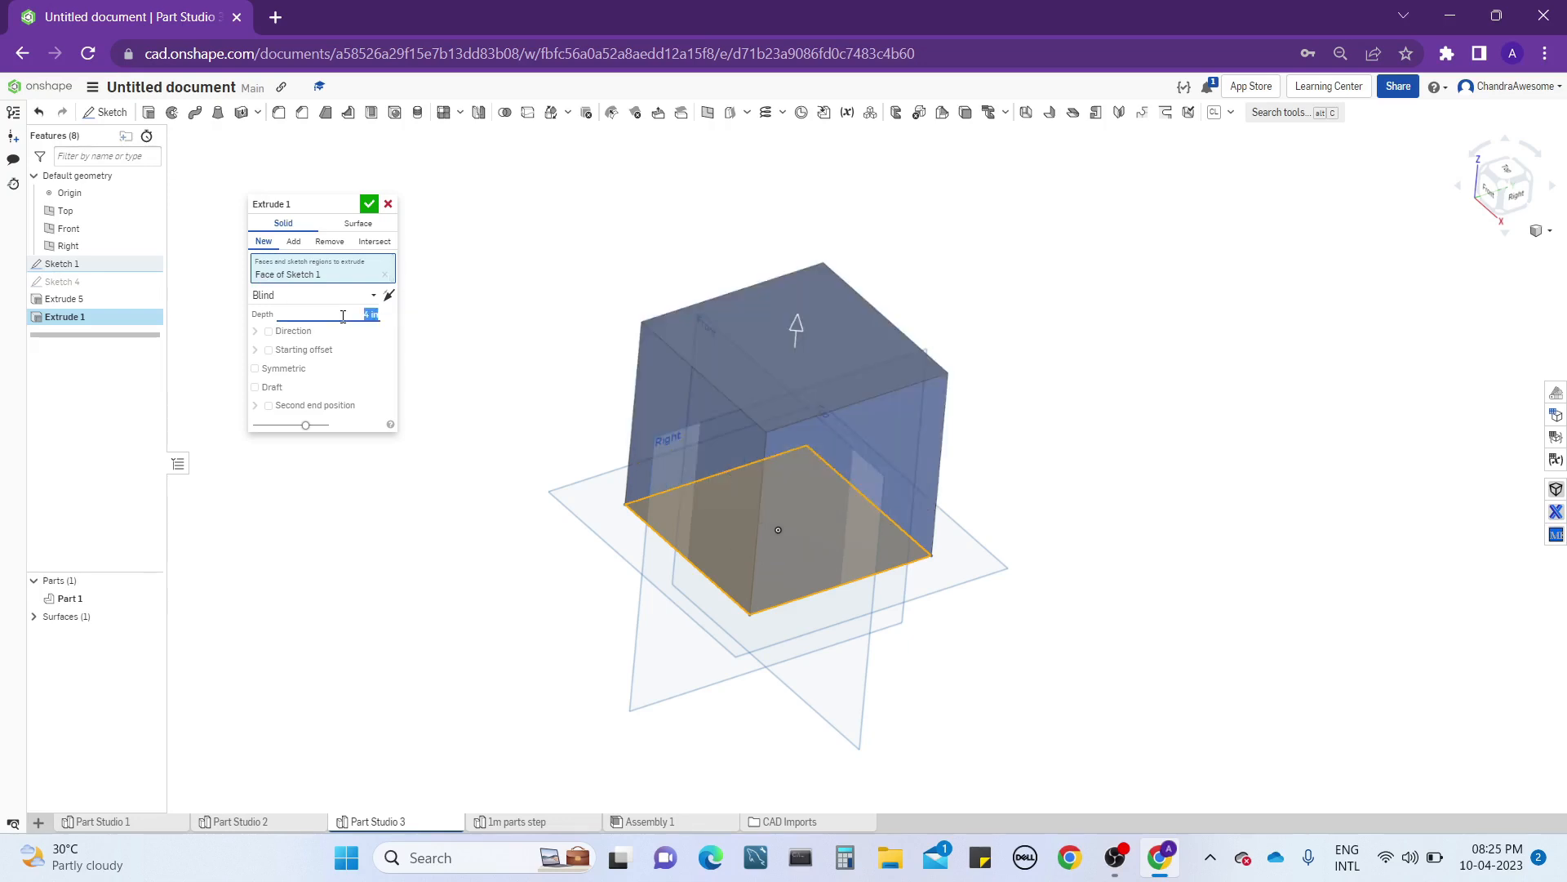
{"action": "left_click", "coordinate": [365, 209]}
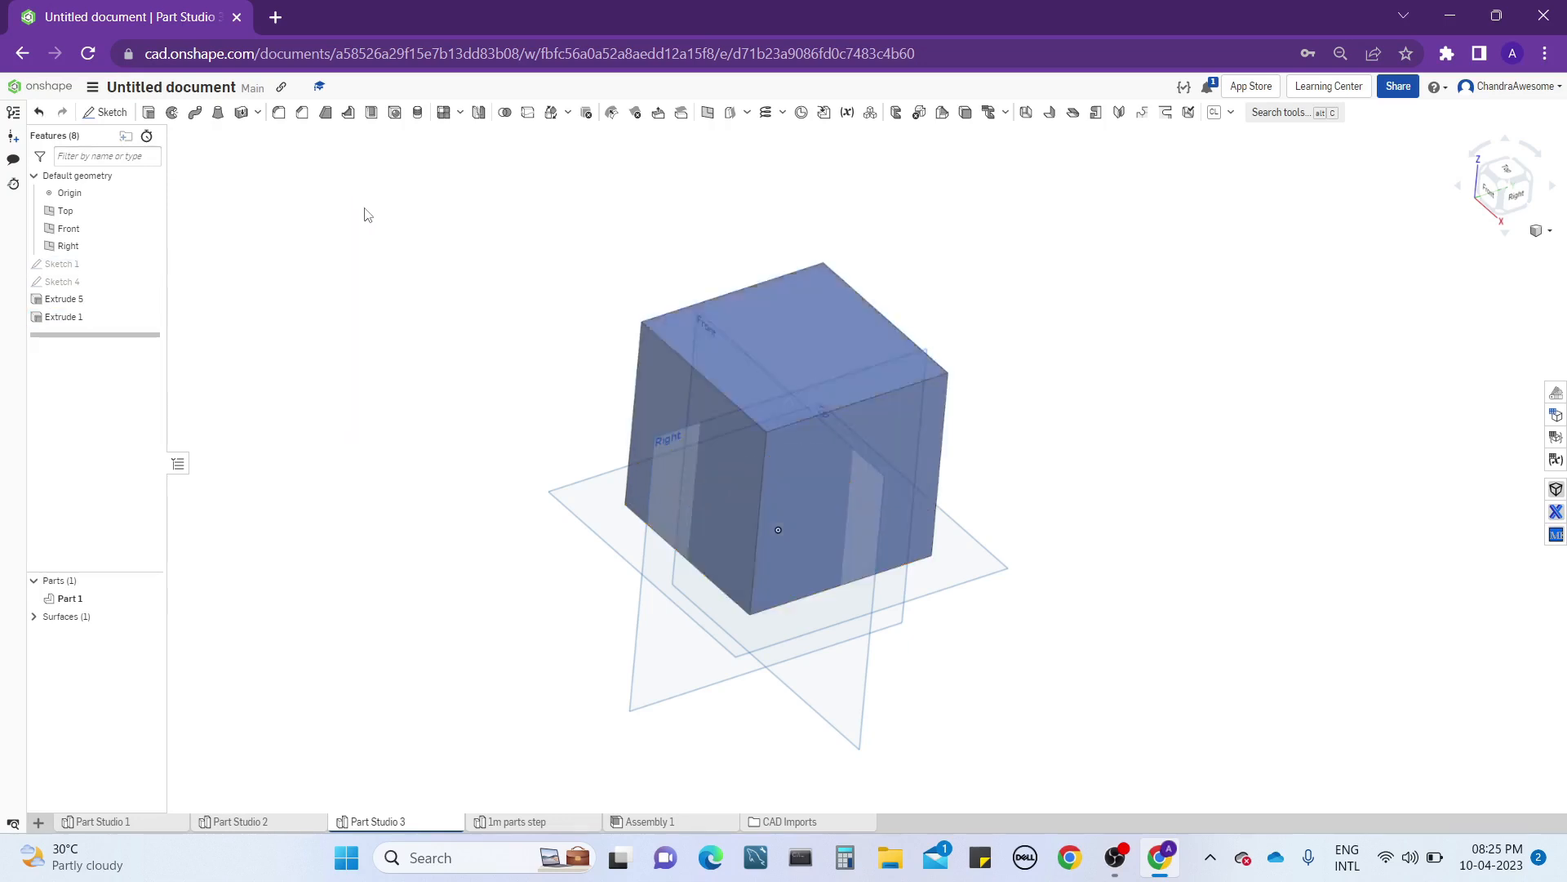
Fillet the cube's two adjoining top edges, along the front and right faces, with a 0.5 in radius.
{"action": "scroll", "coordinate": [940, 330], "scroll_direction": "up", "scroll_amount": 2}
{"action": "right_click_drag", "start_coordinate": [1112, 369], "coordinate": [906, 355]}
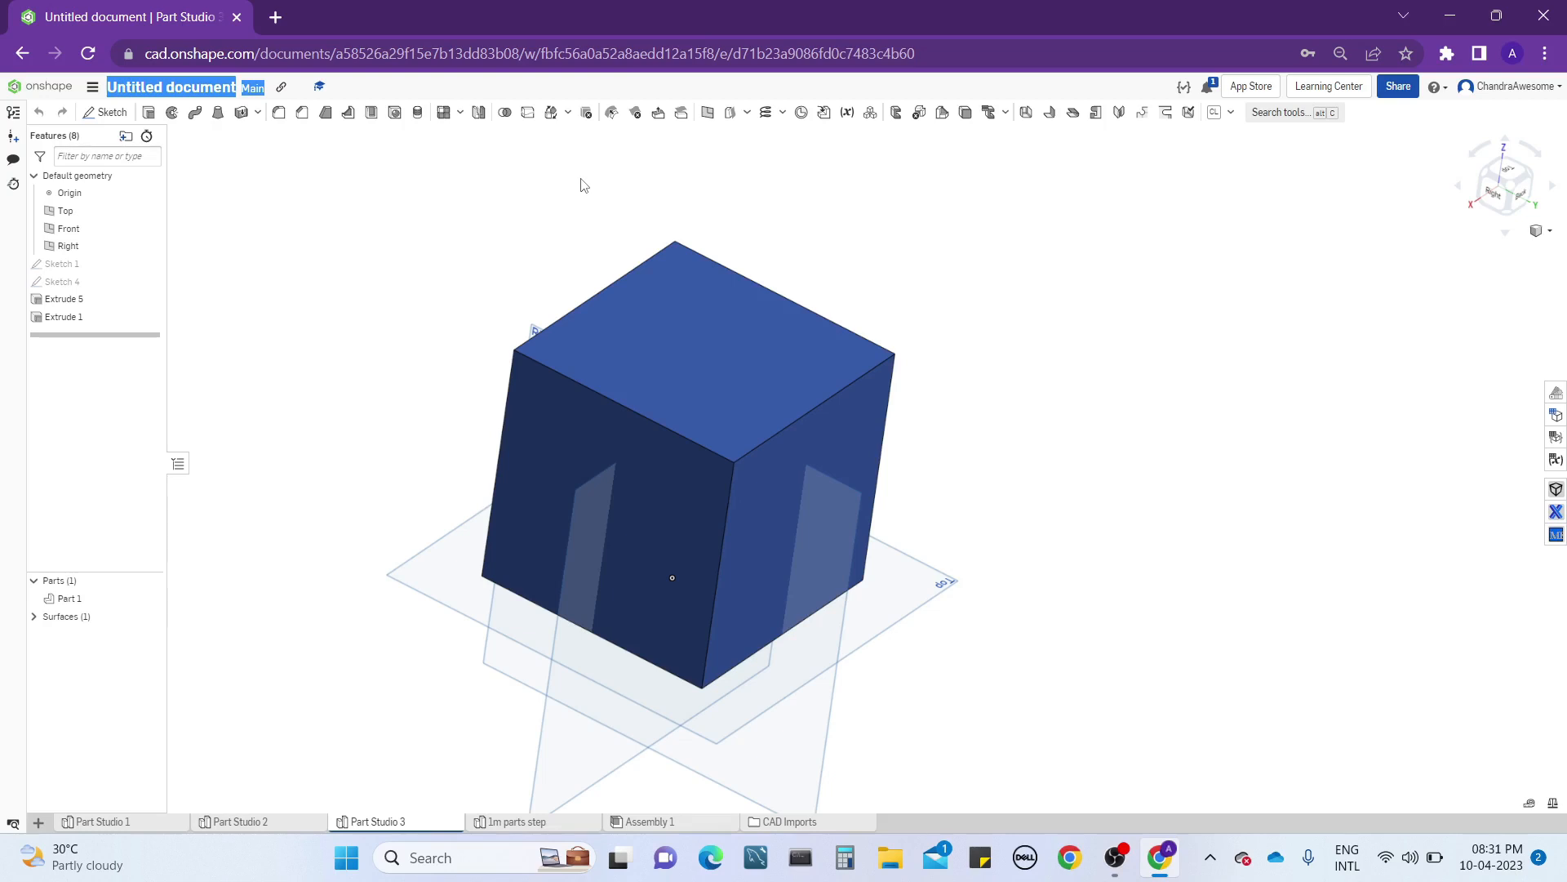
{"action": "scroll", "coordinate": [539, 258], "scroll_direction": "up", "scroll_amount": 2}
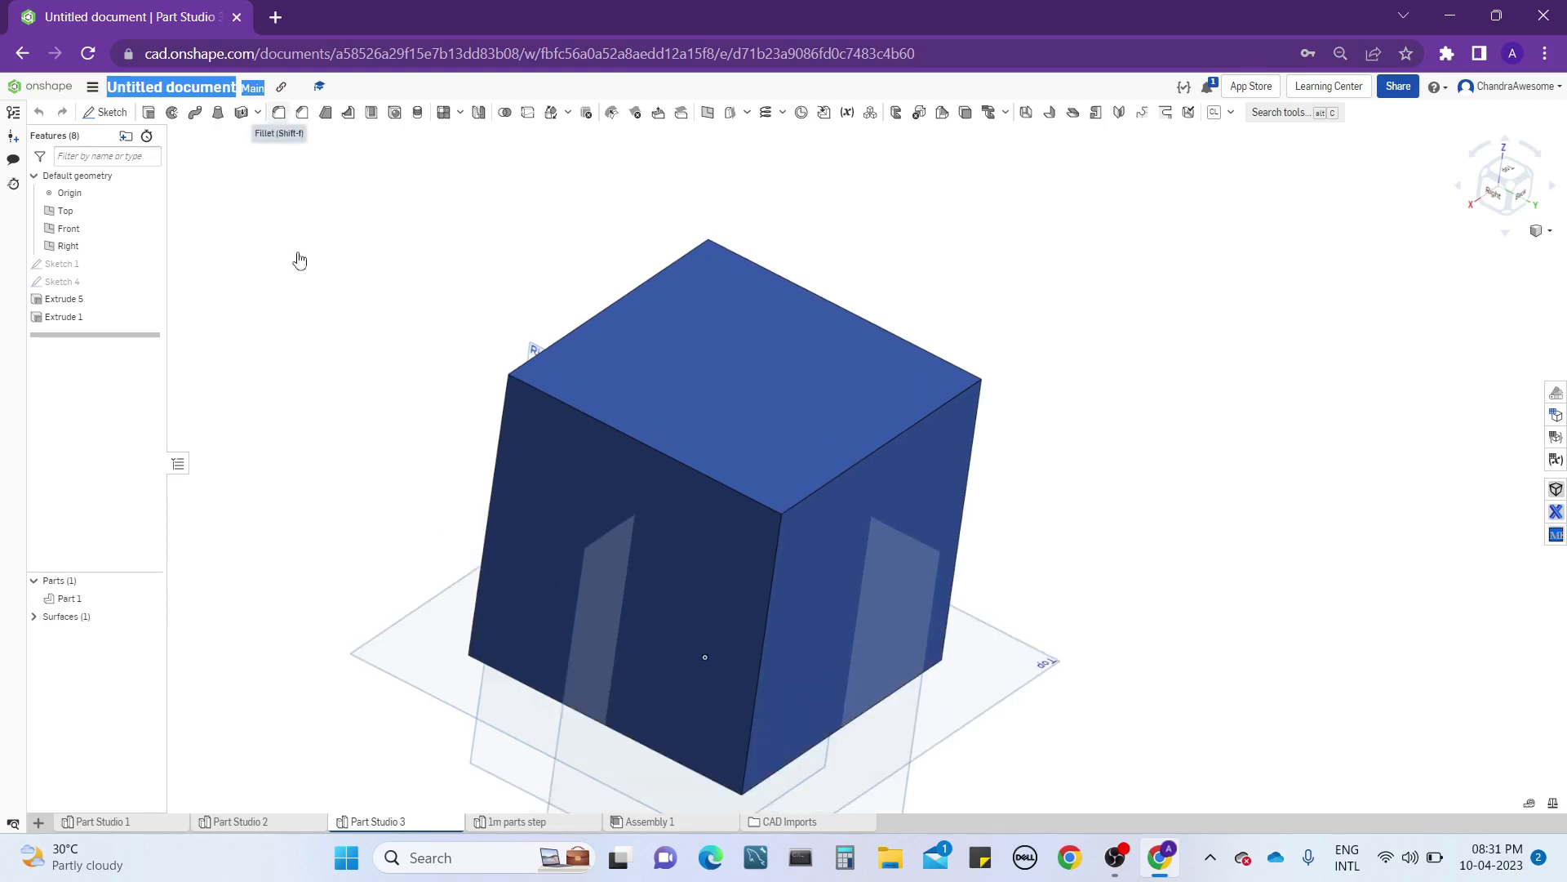
{"action": "left_click", "coordinate": [279, 112]}
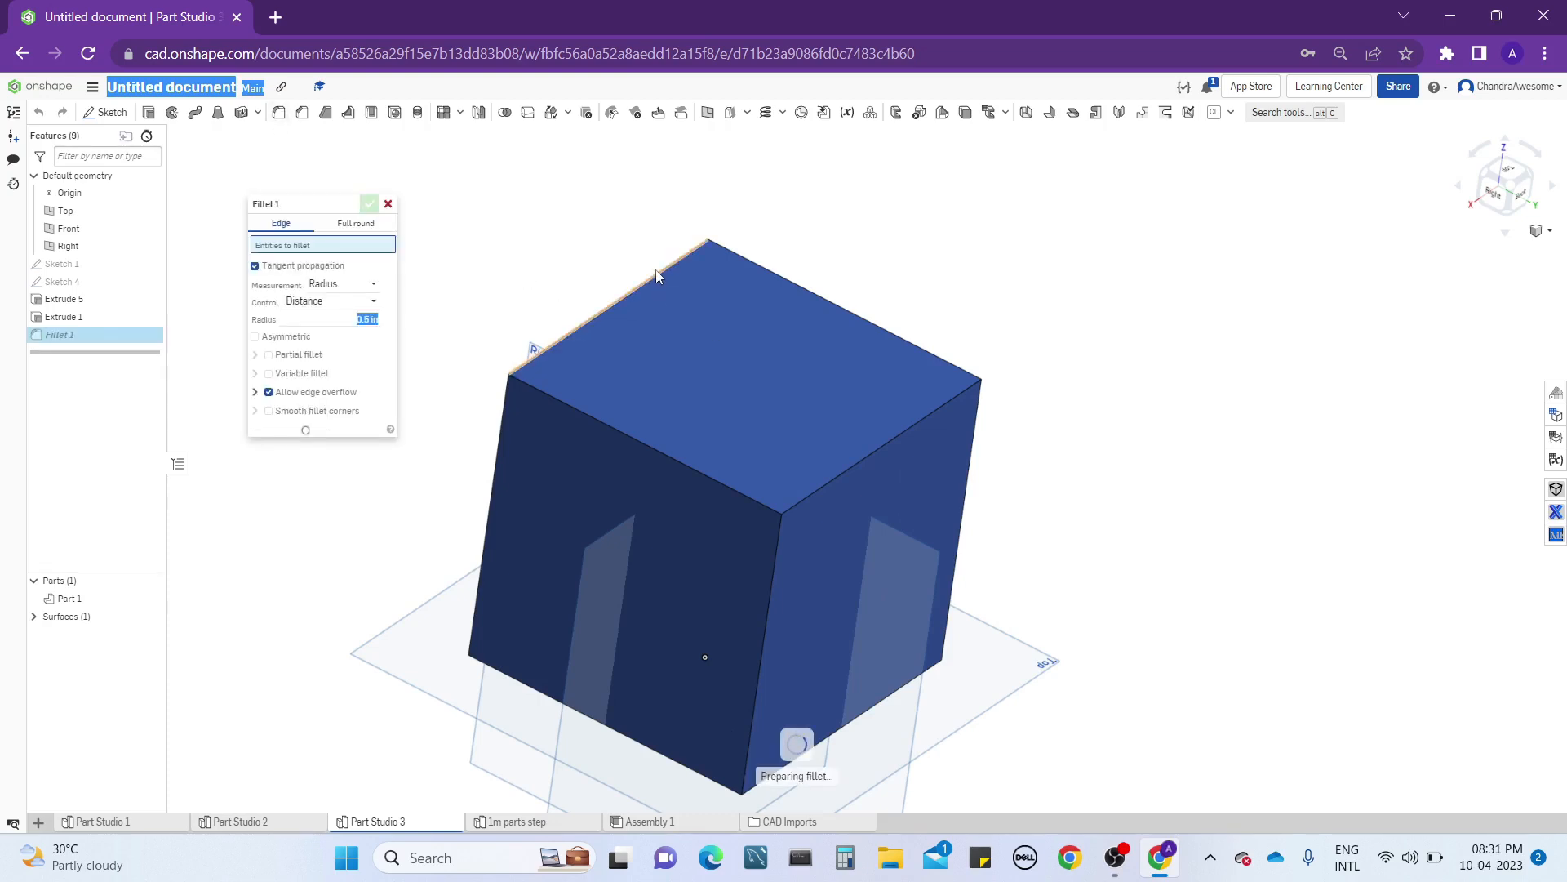
{"action": "left_click", "coordinate": [620, 325]}
{"action": "left_click", "coordinate": [565, 401]}
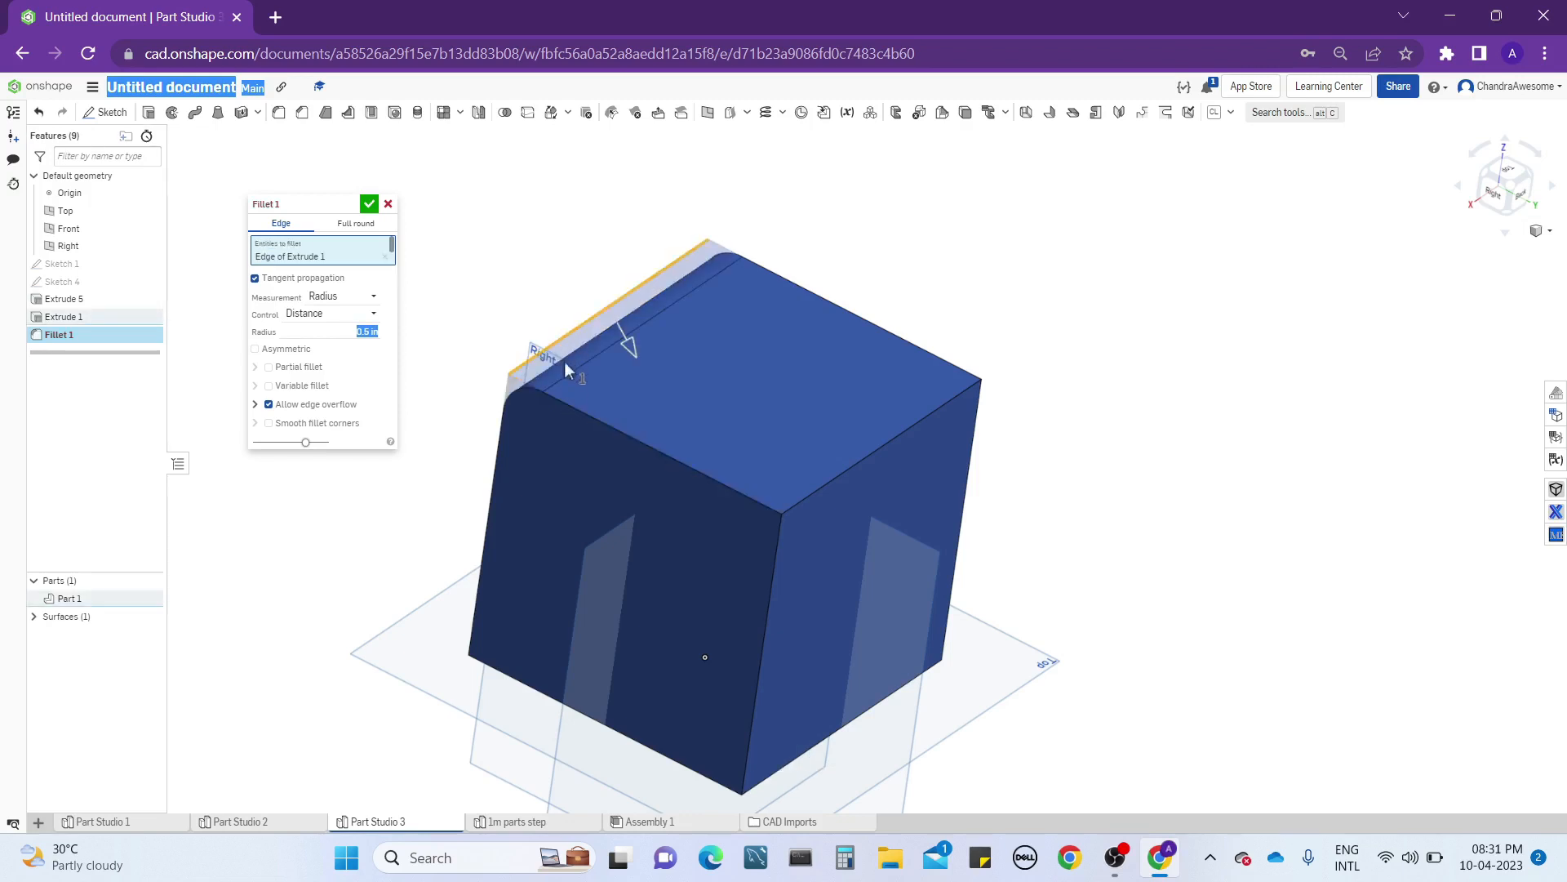
{"action": "left_click", "coordinate": [587, 413]}
{"action": "middle_click_drag", "start_coordinate": [498, 287], "coordinate": [614, 218]}
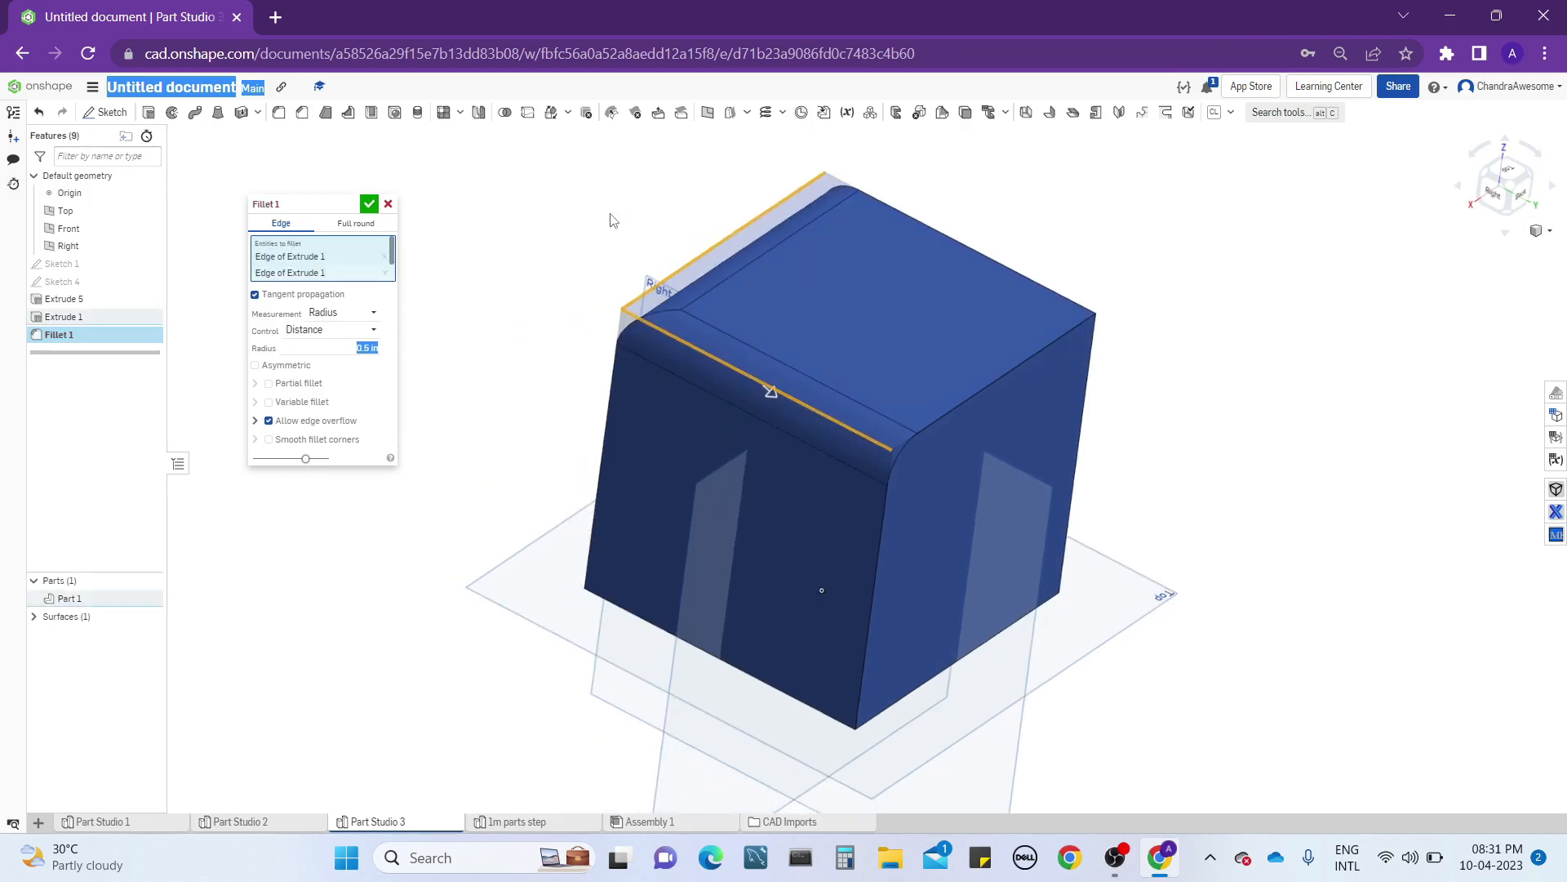
{"action": "scroll", "coordinate": [695, 252], "scroll_direction": "up", "scroll_amount": 2}
{"action": "right_click_drag", "start_coordinate": [685, 260], "coordinate": [425, 350]}
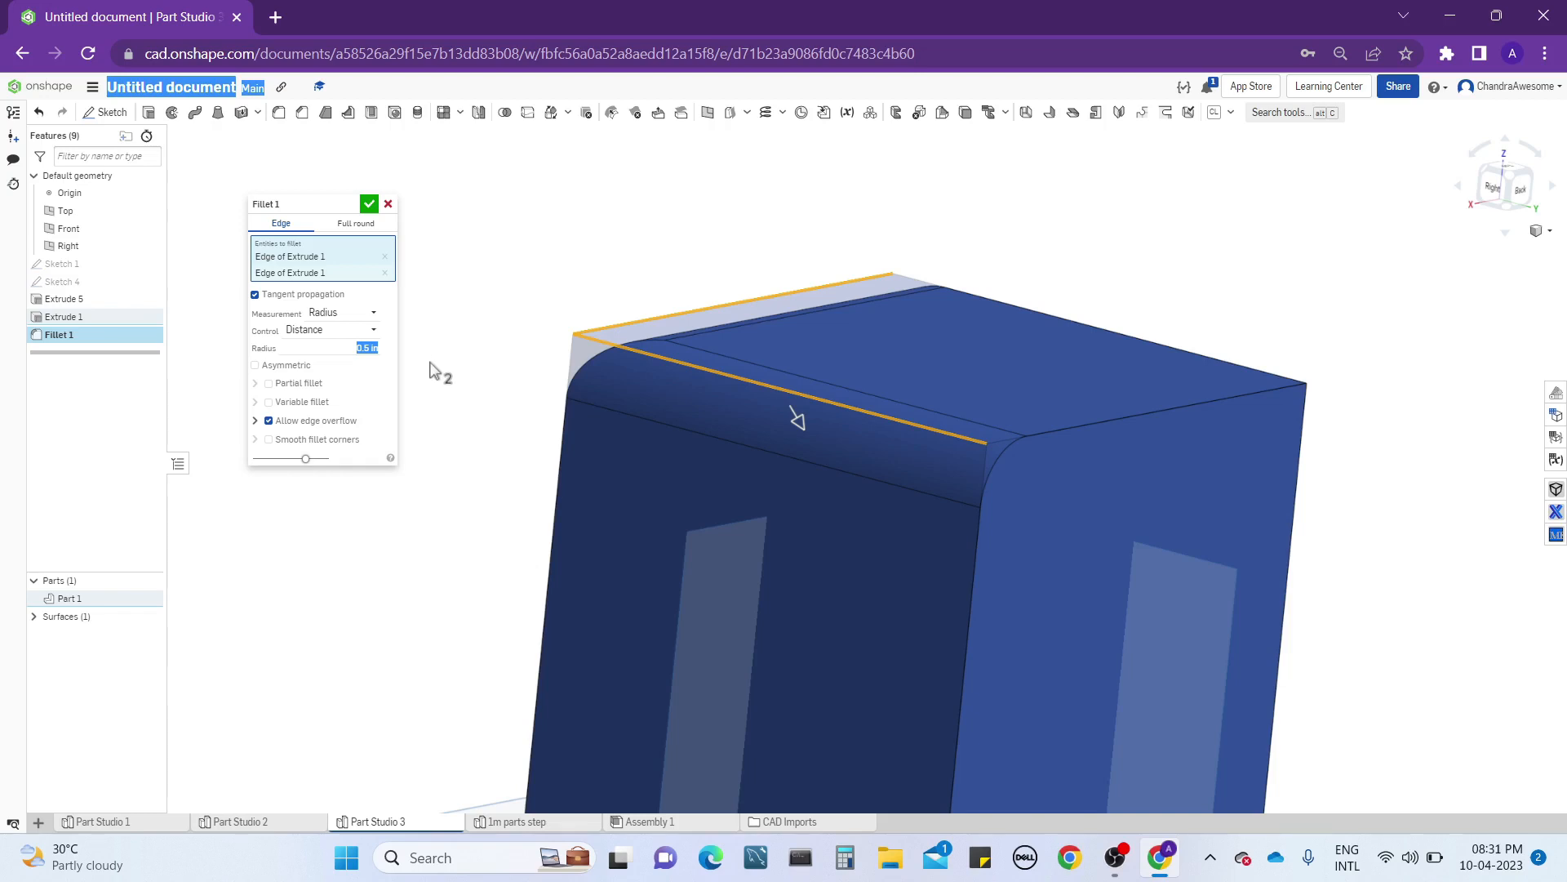
{"action": "left_click", "coordinate": [369, 204]}
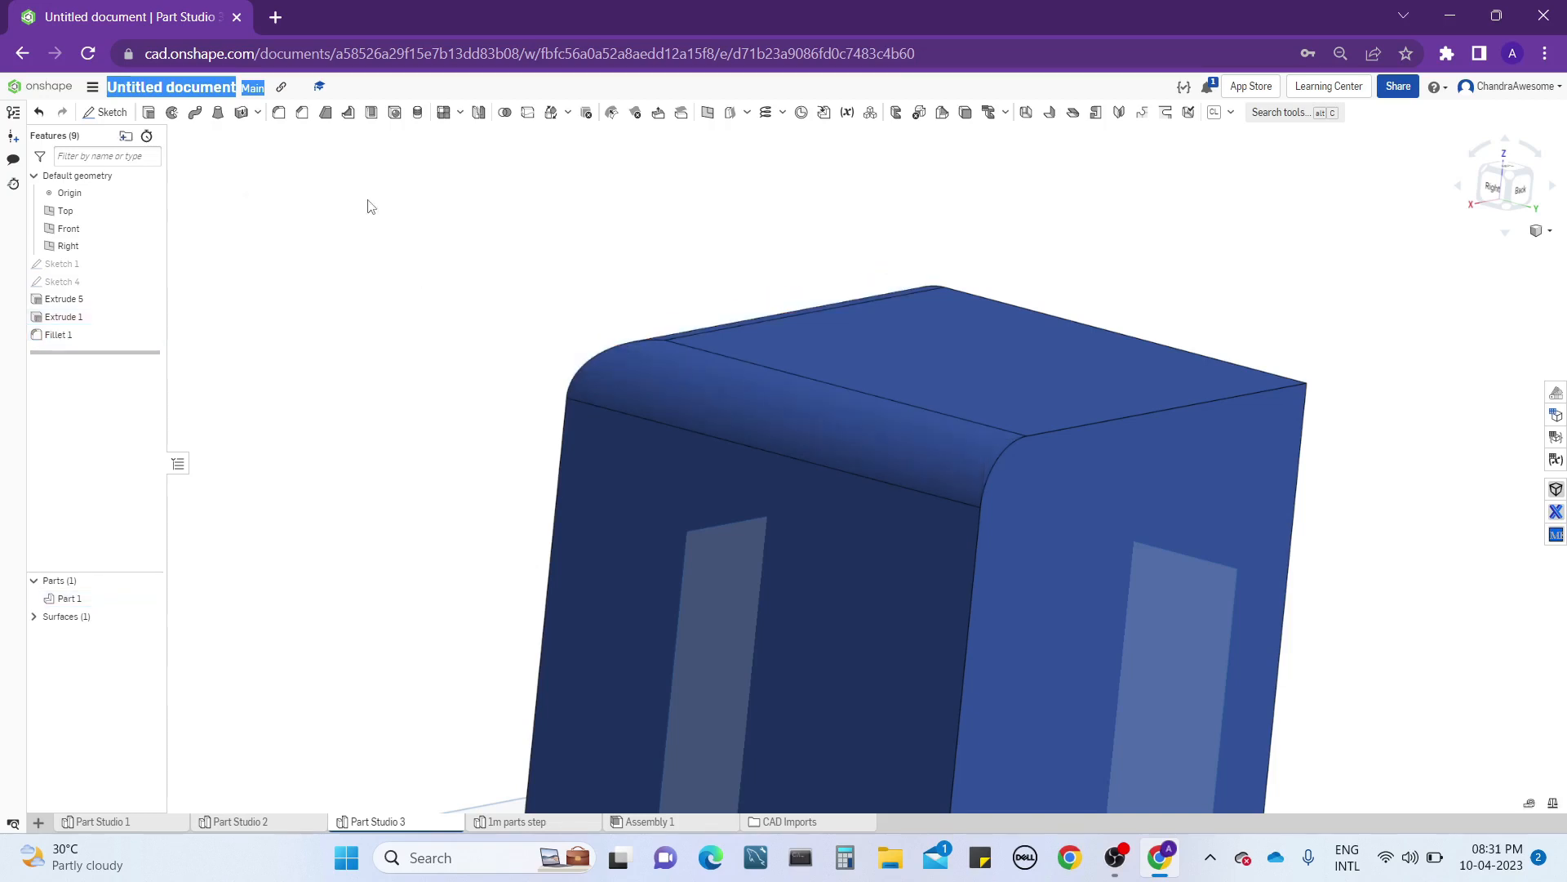
Add a separate 0.5 in radius fillet along the cube's top edge on the back face.
{"action": "scroll", "coordinate": [369, 206], "scroll_direction": "down", "scroll_amount": 3}
{"action": "right_click_drag", "start_coordinate": [671, 303], "coordinate": [628, 392]}
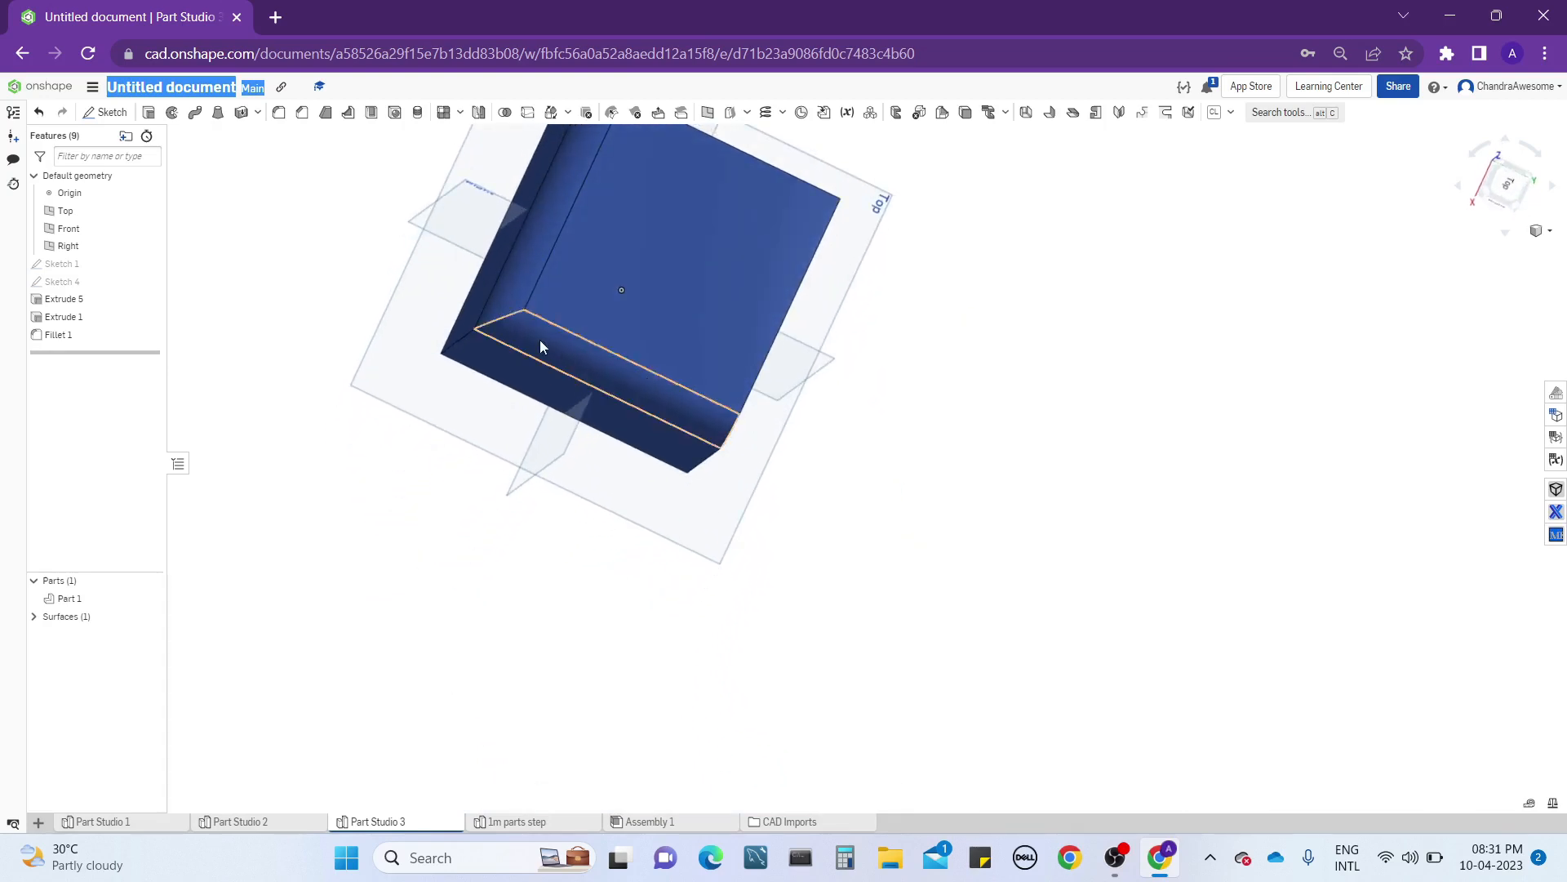
{"action": "right_click_drag", "start_coordinate": [540, 340], "coordinate": [465, 182]}
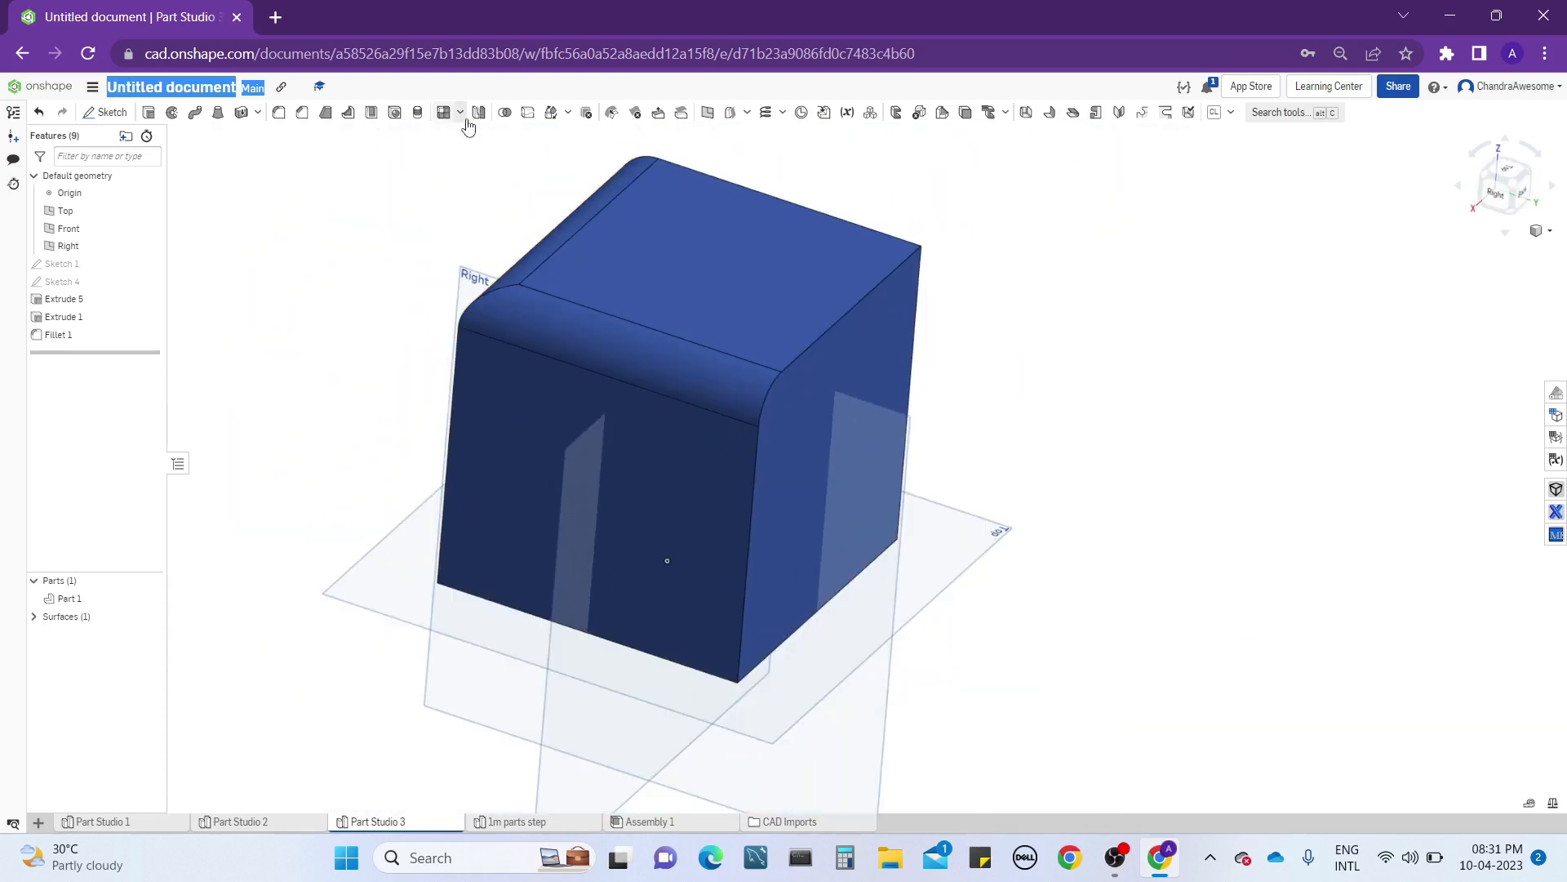
{"action": "left_click", "coordinate": [279, 111]}
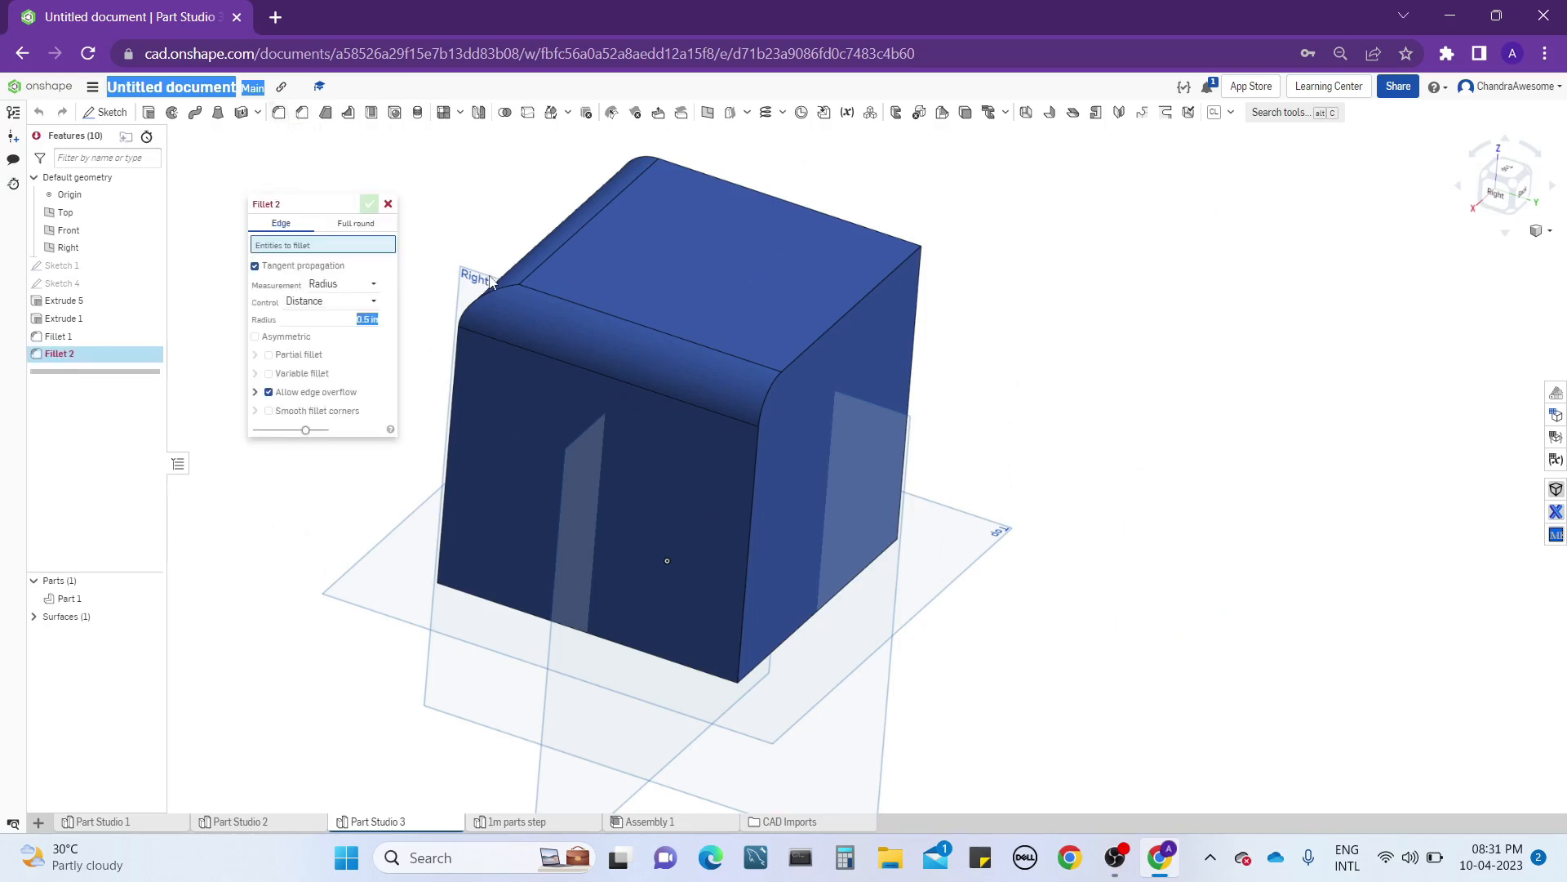
{"action": "left_click", "coordinate": [846, 312]}
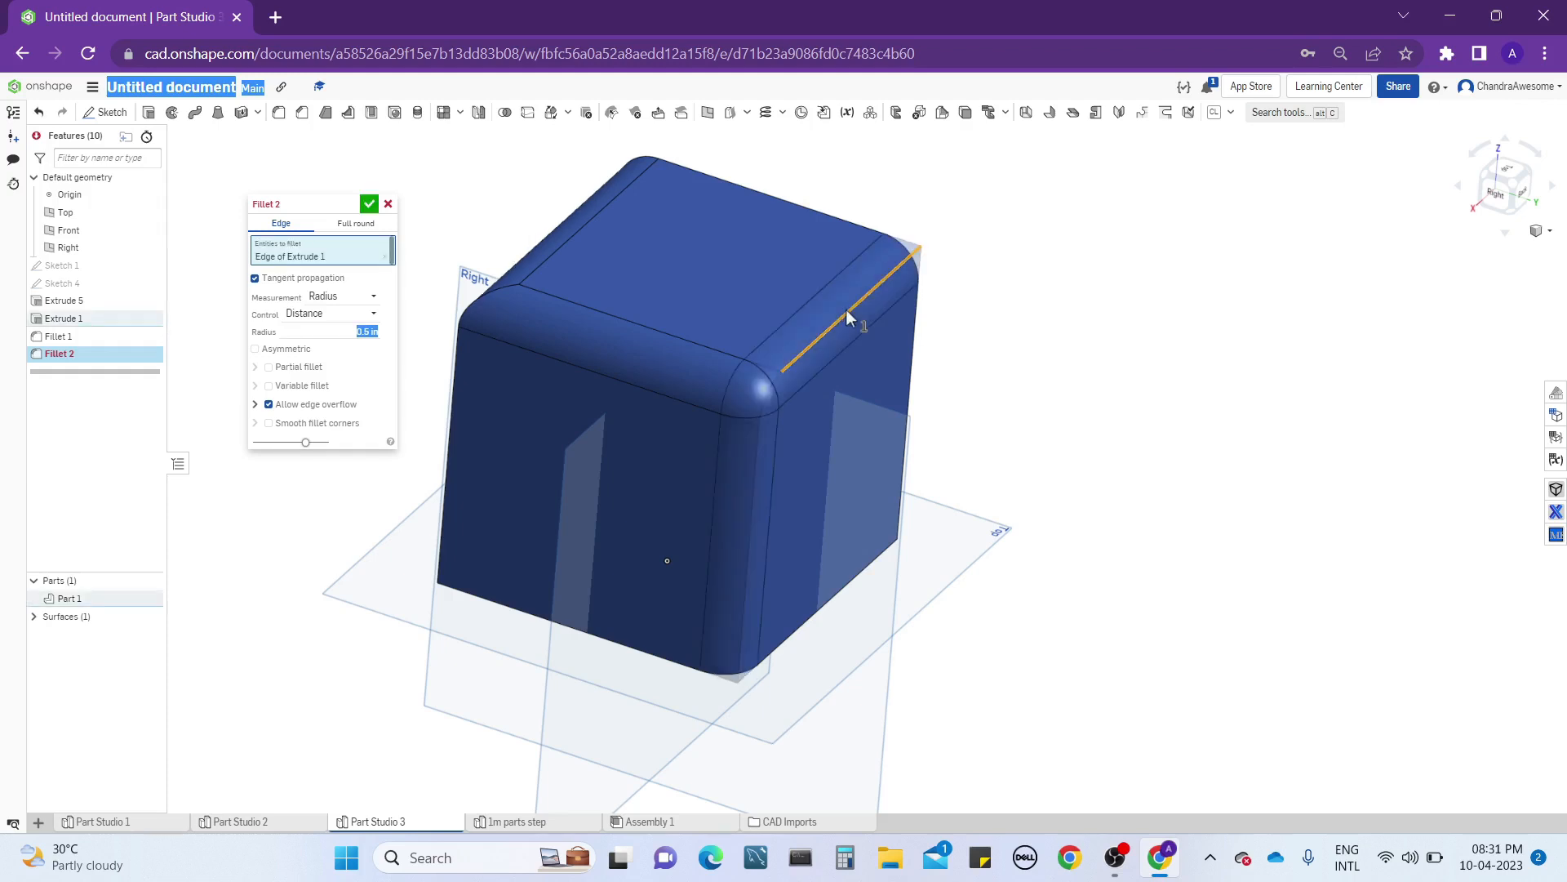
{"action": "right_click_drag", "start_coordinate": [846, 311], "coordinate": [442, 345]}
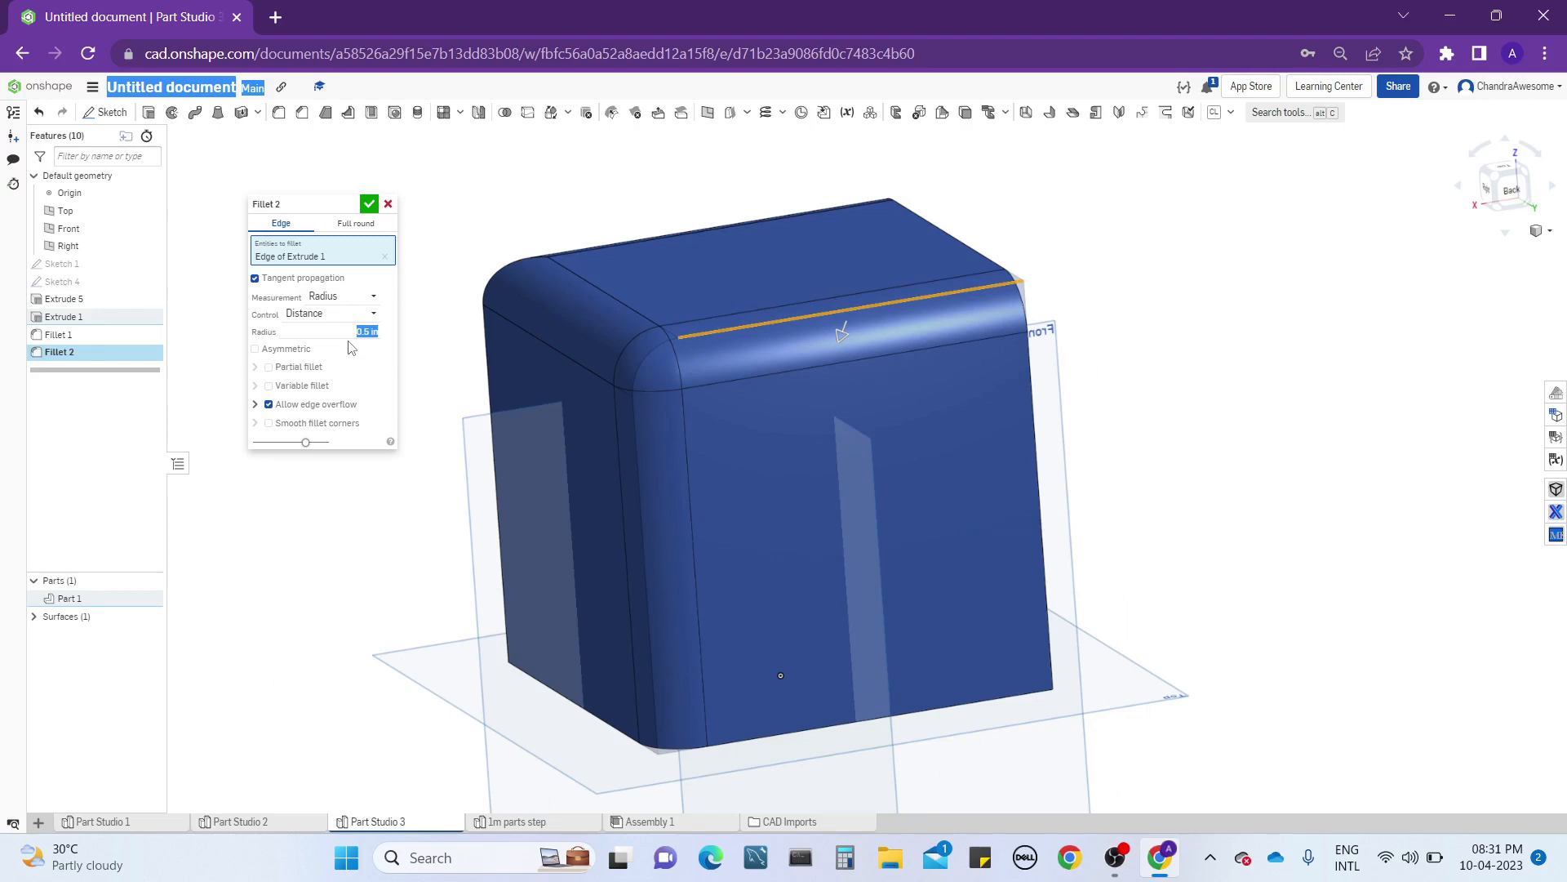
{"action": "key", "text": "Return"}
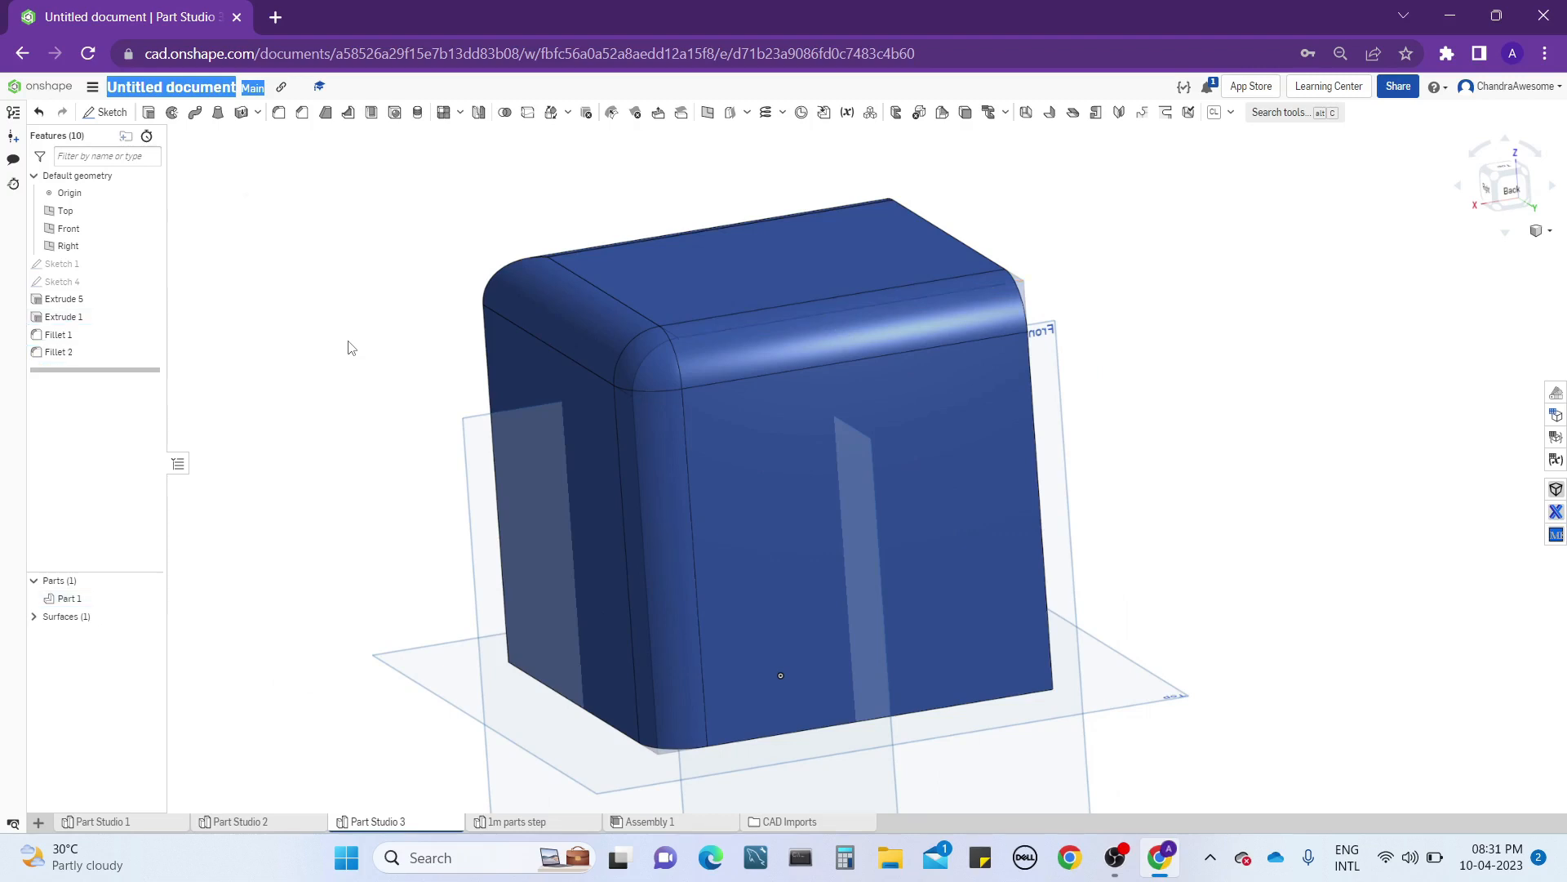
Edit the second fillet, on the back top edge, and give it a larger radius.
{"action": "right_click", "coordinate": [101, 351]}
{"action": "left_click", "coordinate": [114, 372]}
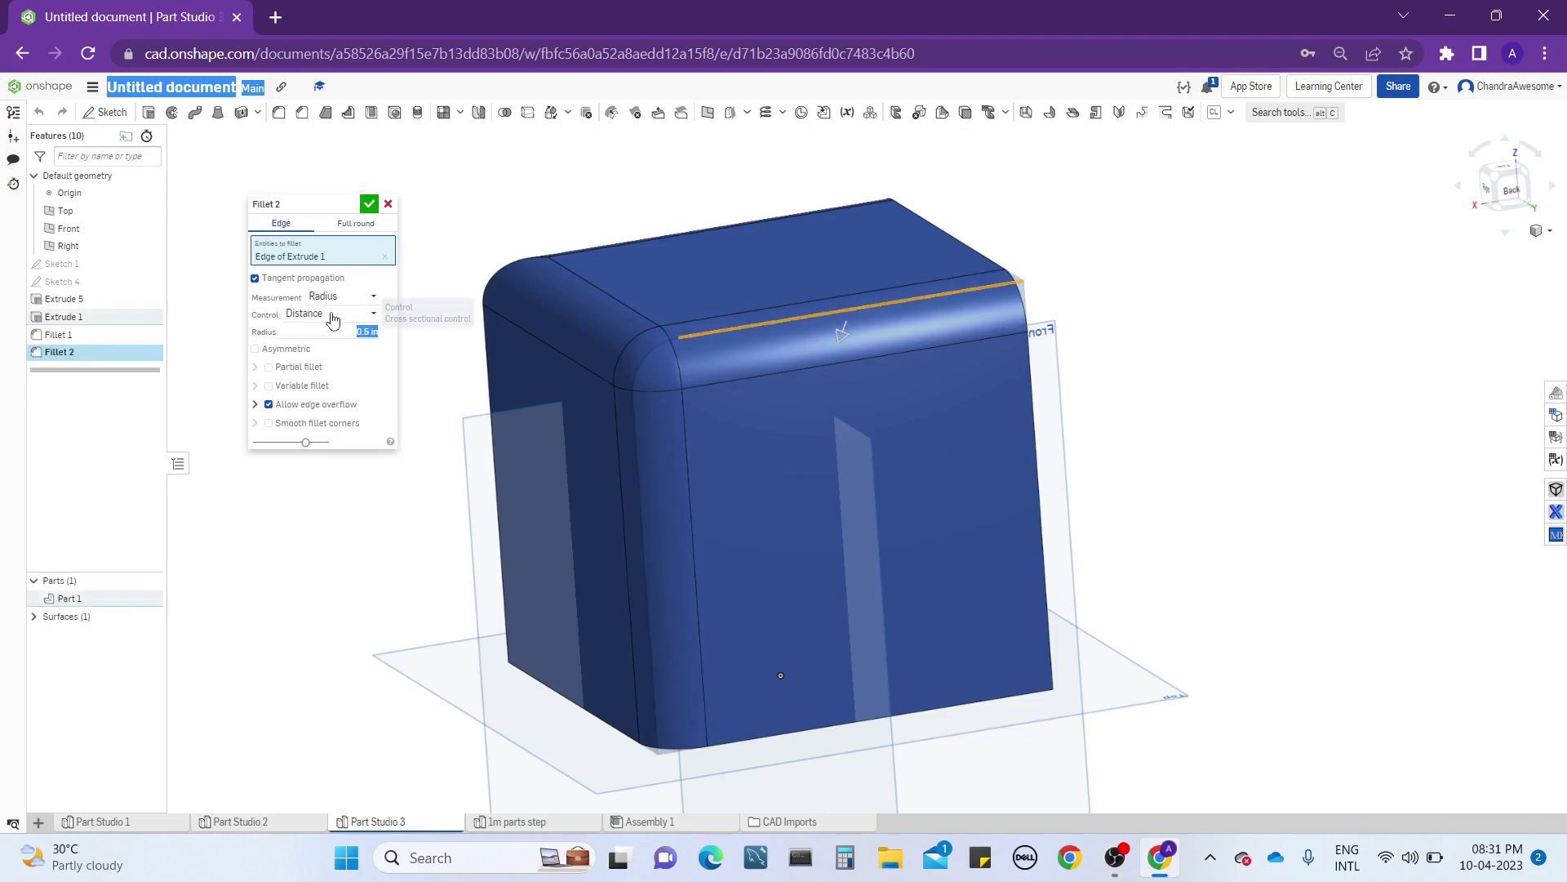
{"action": "key", "text": "Up"}
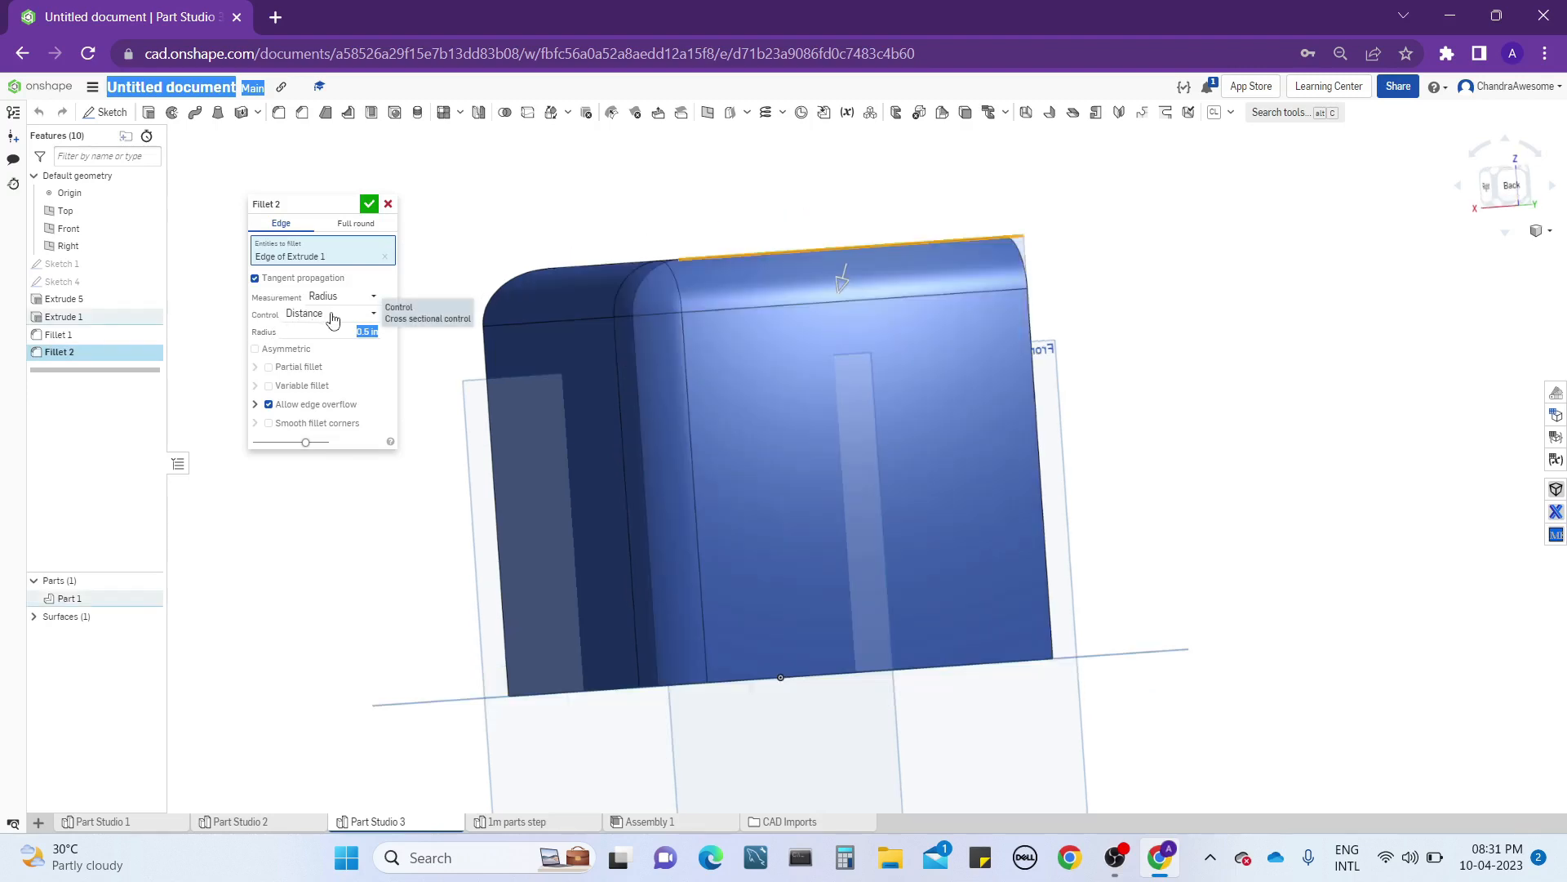
{"action": "left_click", "coordinate": [333, 325]}
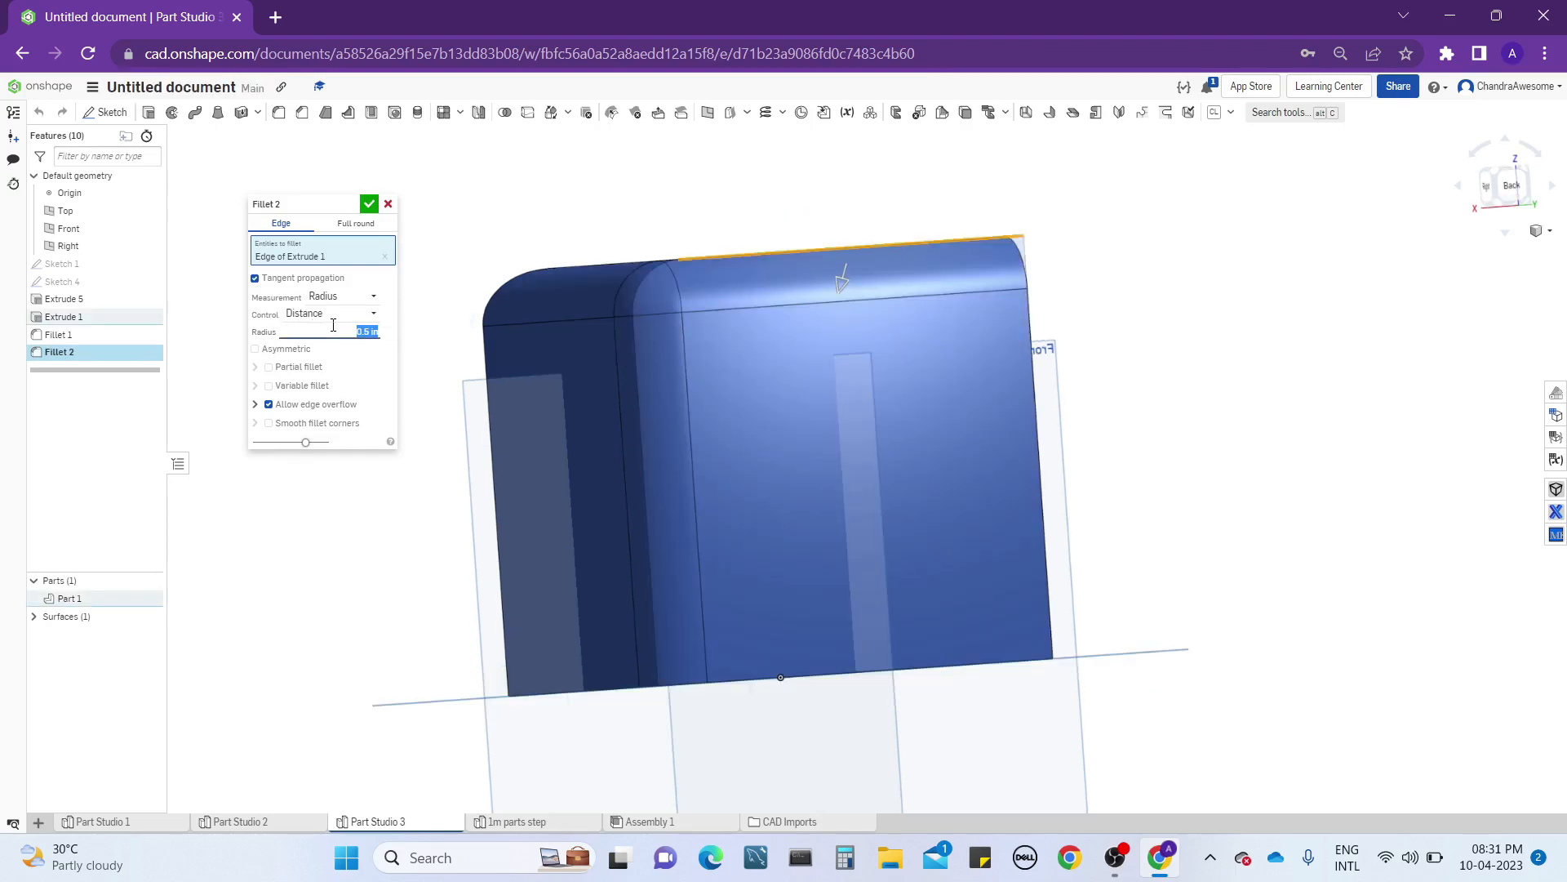
{"action": "key", "text": "BackSpace"}
{"action": "key", "text": "Return"}
{"action": "right_click_drag", "start_coordinate": [649, 291], "coordinate": [606, 312]}
{"action": "left_click", "coordinate": [369, 204]}
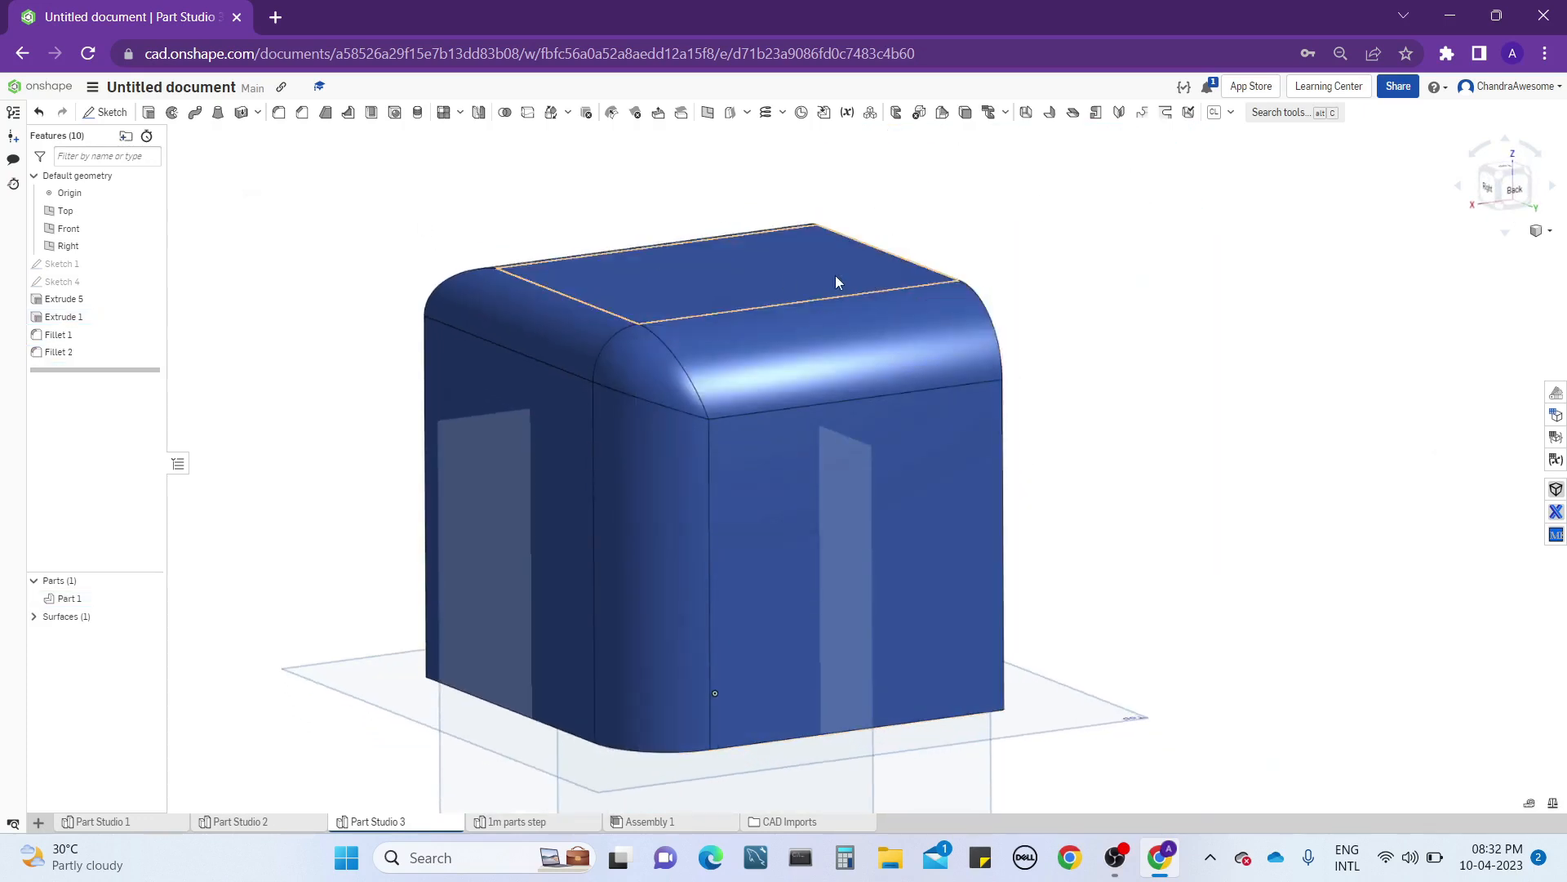
Change the appearance of the whole filleted part to light grey.
{"action": "right_click_drag", "start_coordinate": [836, 282], "coordinate": [1070, 280]}
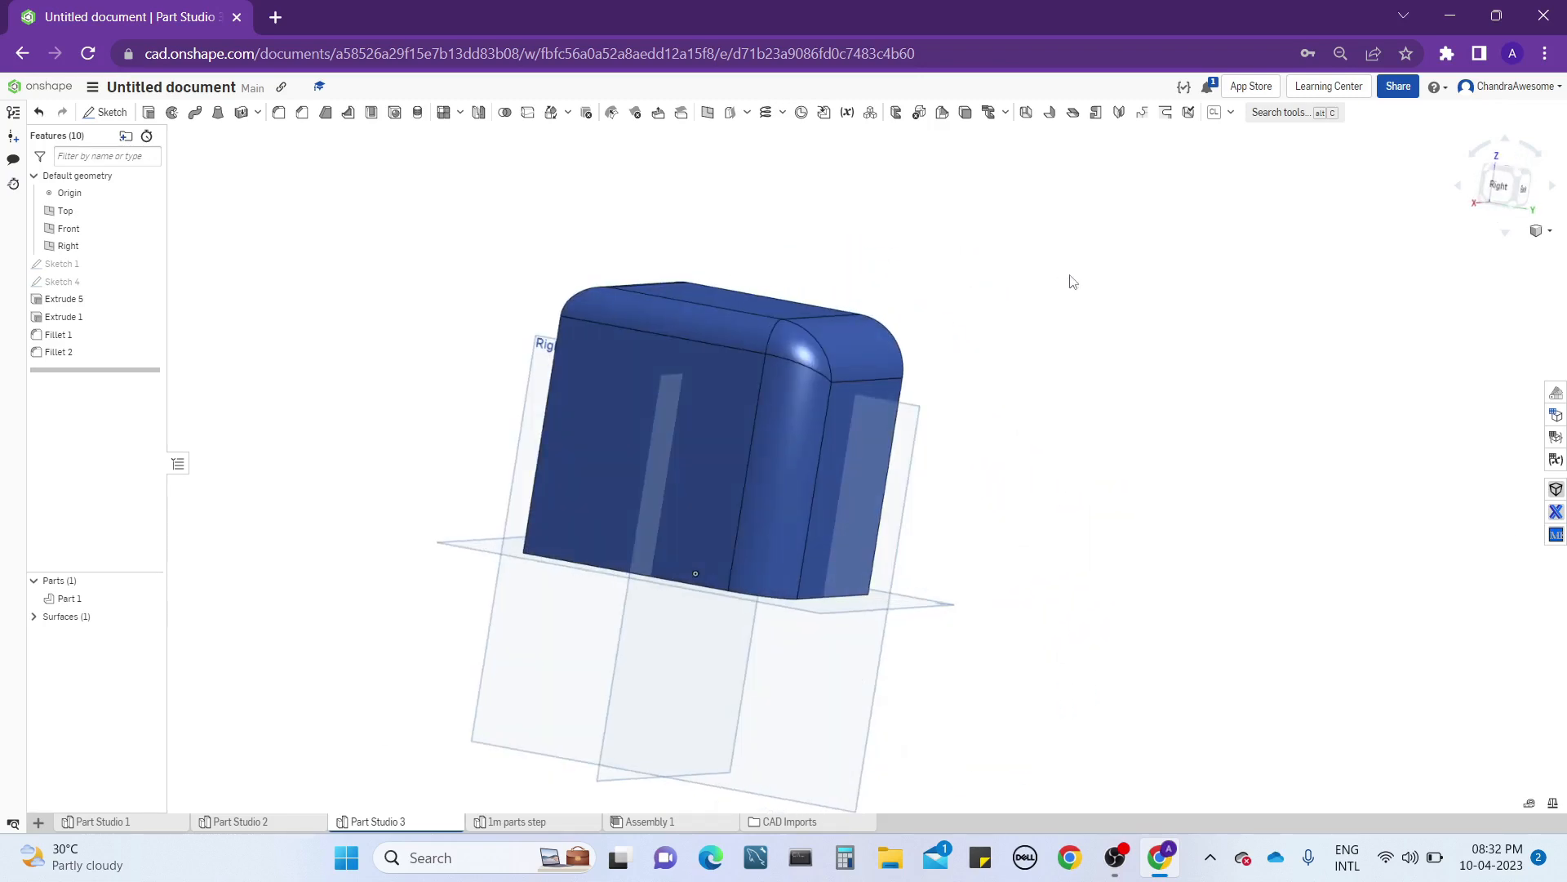
{"action": "right_click_drag", "start_coordinate": [748, 306], "coordinate": [679, 323]}
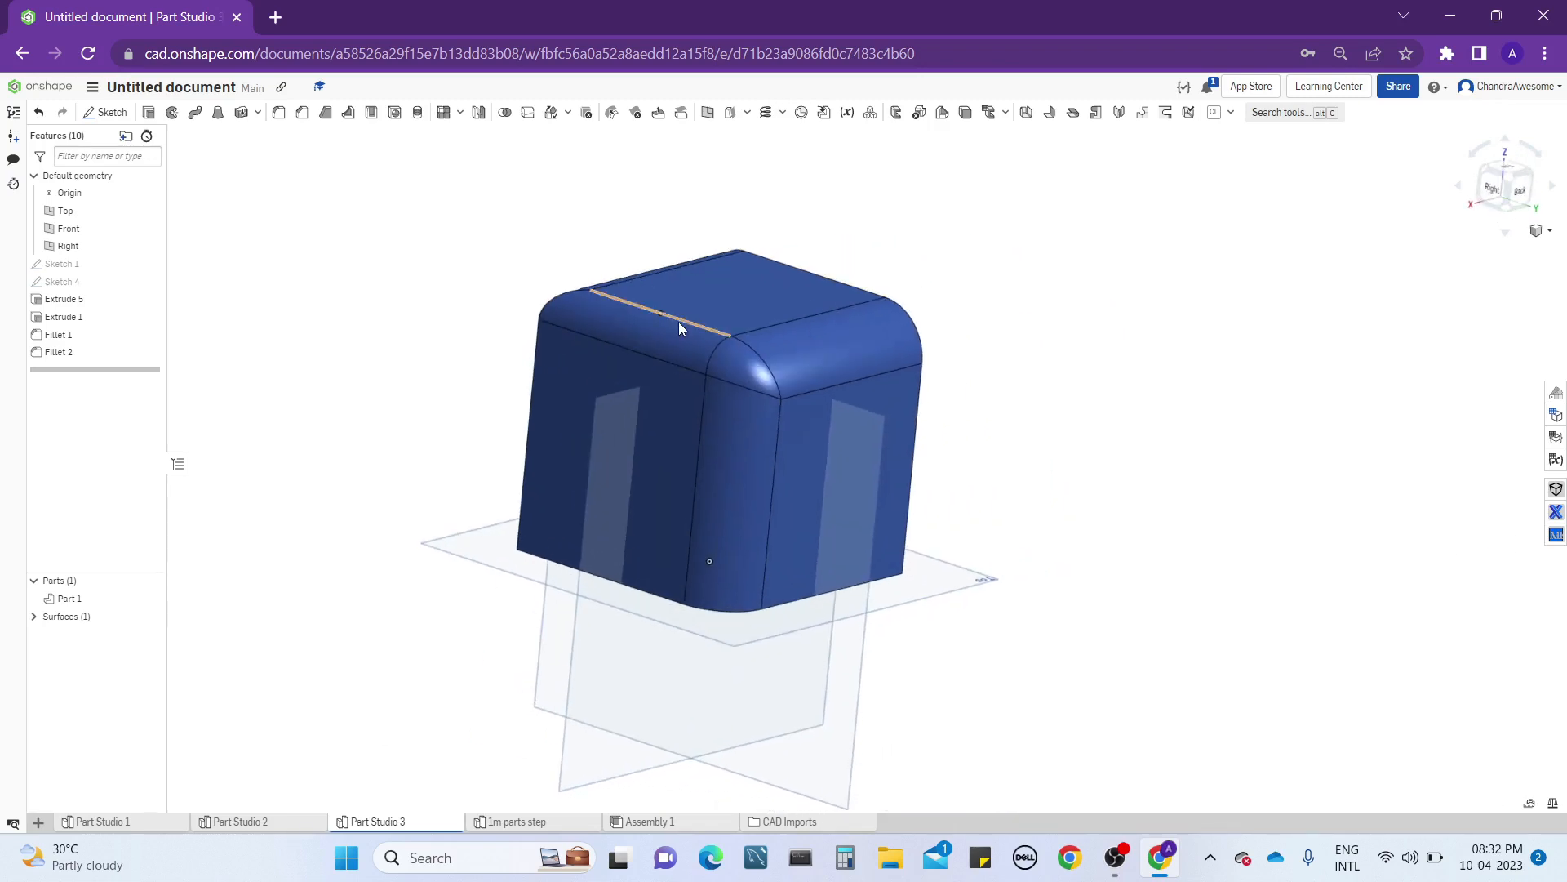
{"action": "scroll", "coordinate": [662, 335], "scroll_direction": "up", "scroll_amount": 1}
{"action": "scroll", "coordinate": [796, 321], "scroll_direction": "up", "scroll_amount": 3}
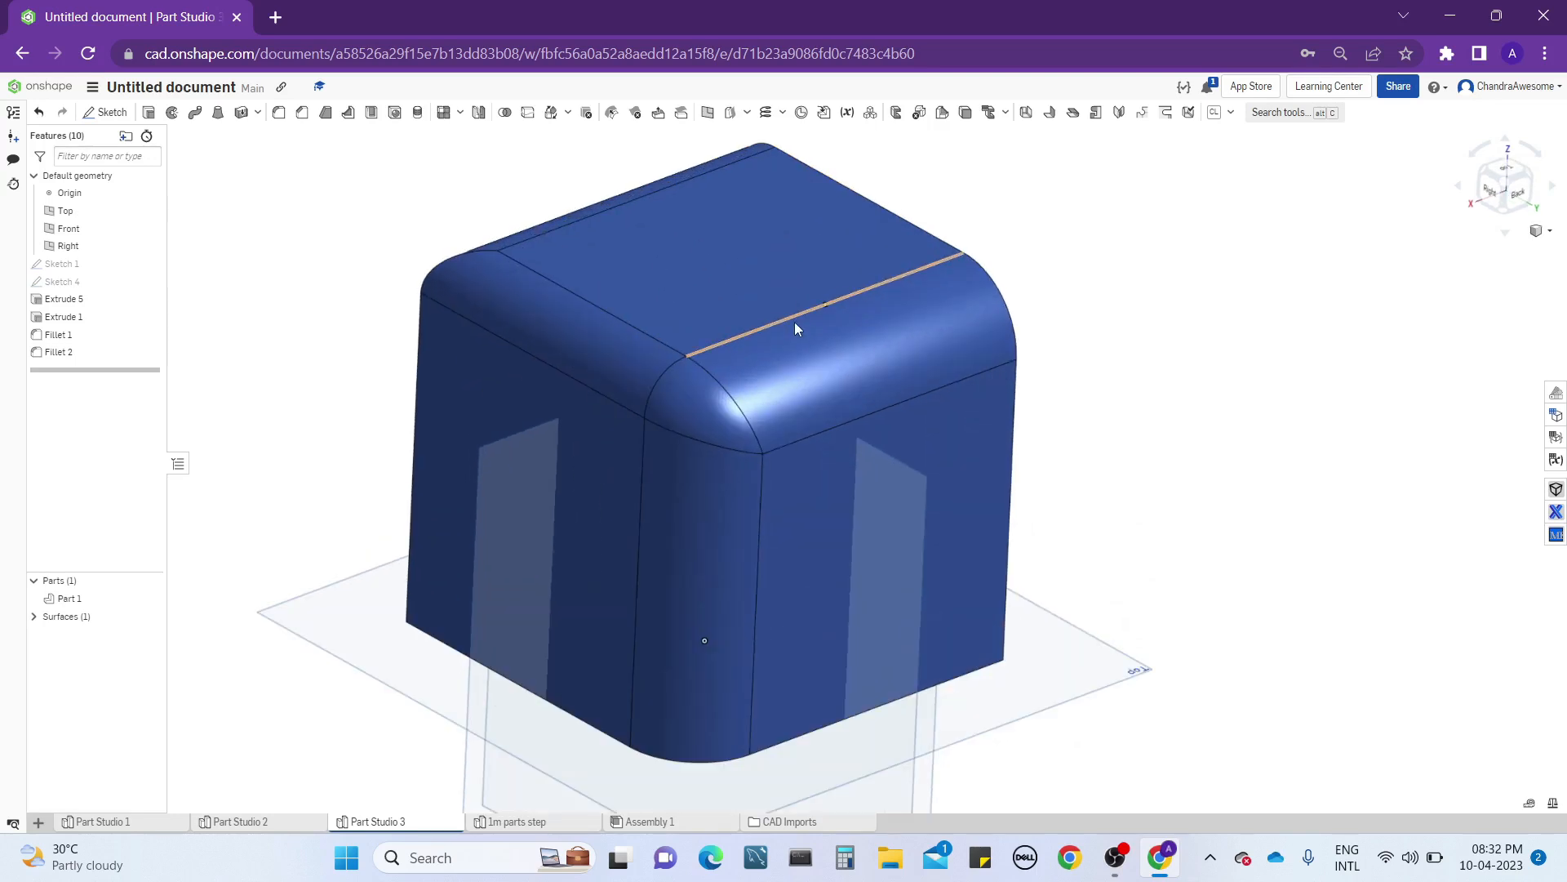
{"action": "mouse_move", "coordinate": [724, 307]}
{"action": "right_mouse_down"}
{"action": "mouse_move", "coordinate": [870, 358]}
{"action": "mouse_move", "coordinate": [874, 322]}
{"action": "mouse_move", "coordinate": [883, 432]}
{"action": "mouse_move", "coordinate": [829, 409]}
{"action": "mouse_move", "coordinate": [791, 318]}
{"action": "mouse_move", "coordinate": [756, 360]}
{"action": "mouse_move", "coordinate": [793, 369]}
{"action": "mouse_move", "coordinate": [753, 315]}
{"action": "mouse_move", "coordinate": [761, 362]}
{"action": "mouse_move", "coordinate": [732, 316]}
{"action": "mouse_move", "coordinate": [732, 371]}
{"action": "right_mouse_up"}
{"action": "right_click", "coordinate": [732, 372]}
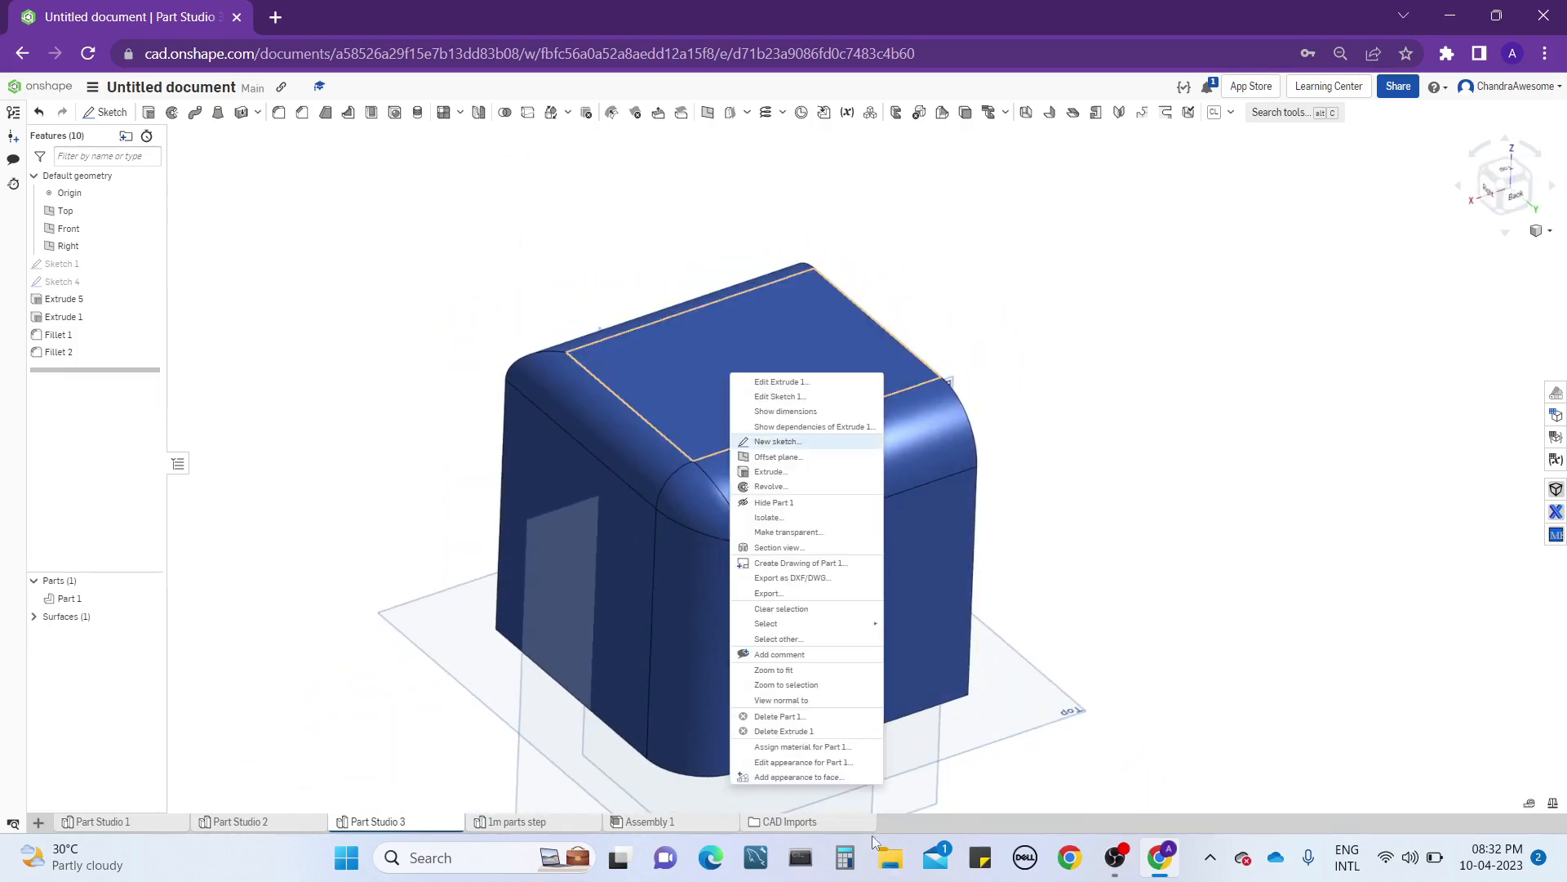
{"action": "left_click", "coordinate": [844, 771]}
{"action": "left_click", "coordinate": [254, 586]}
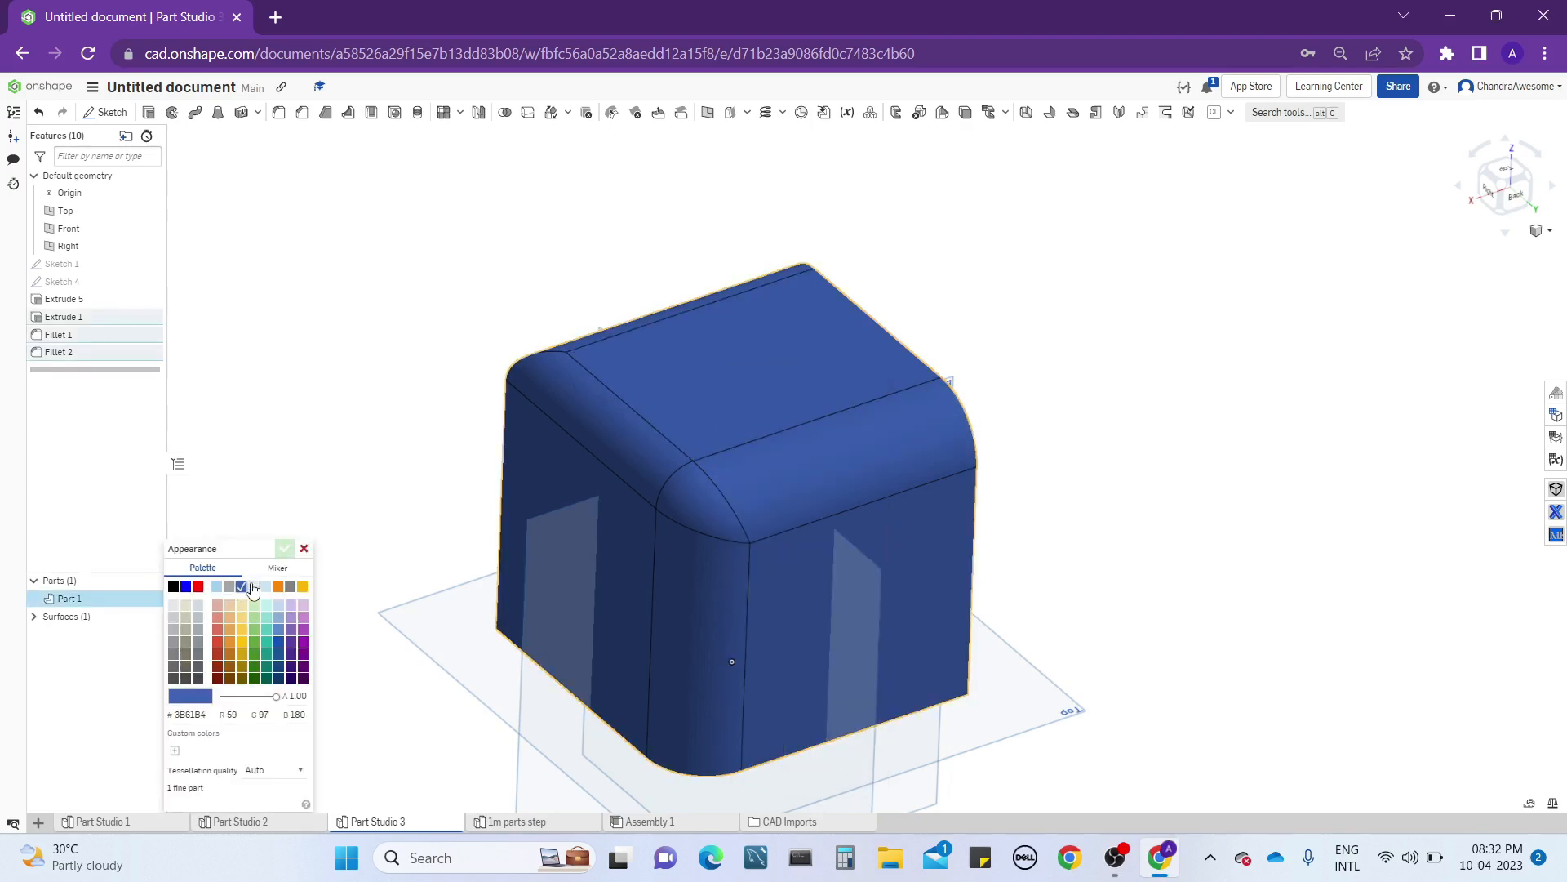
{"action": "left_click", "coordinate": [281, 547]}
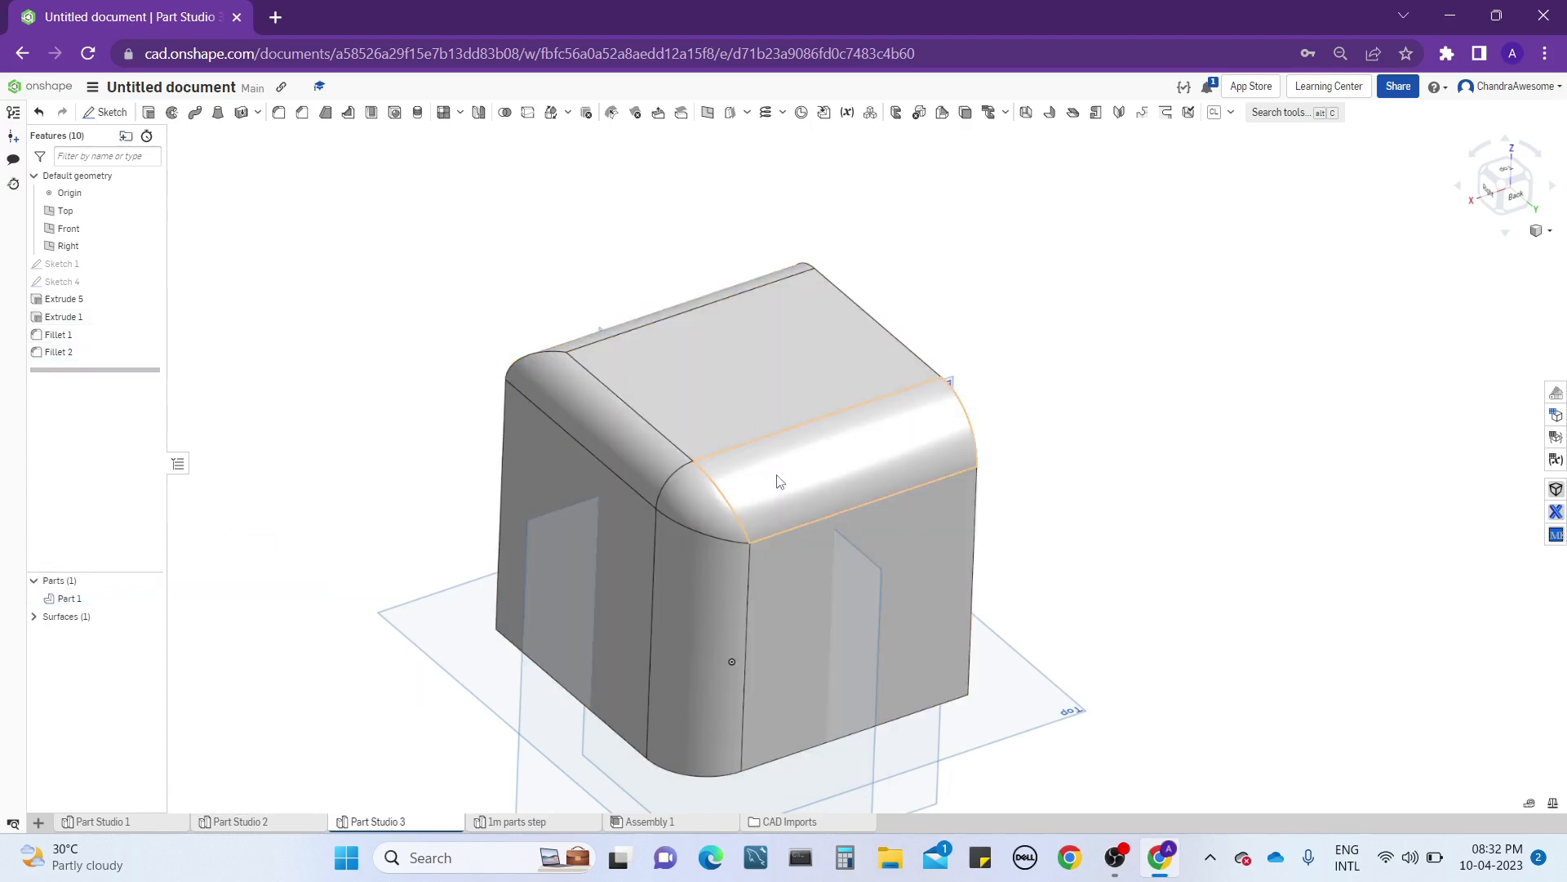
Use Modify fillet on the fillet face along the right face's top edge and change its radius to 1 in.
{"action": "middle_click_drag", "start_coordinate": [778, 476], "coordinate": [809, 399]}
{"action": "scroll", "coordinate": [806, 394], "scroll_direction": "up", "scroll_amount": 2}
{"action": "right_click_drag", "start_coordinate": [807, 394], "coordinate": [776, 383]}
{"action": "scroll", "coordinate": [775, 383], "scroll_direction": "down", "scroll_amount": 2}
{"action": "middle_click_drag", "start_coordinate": [779, 364], "coordinate": [671, 353]}
{"action": "right_click_drag", "start_coordinate": [647, 193], "coordinate": [629, 154]}
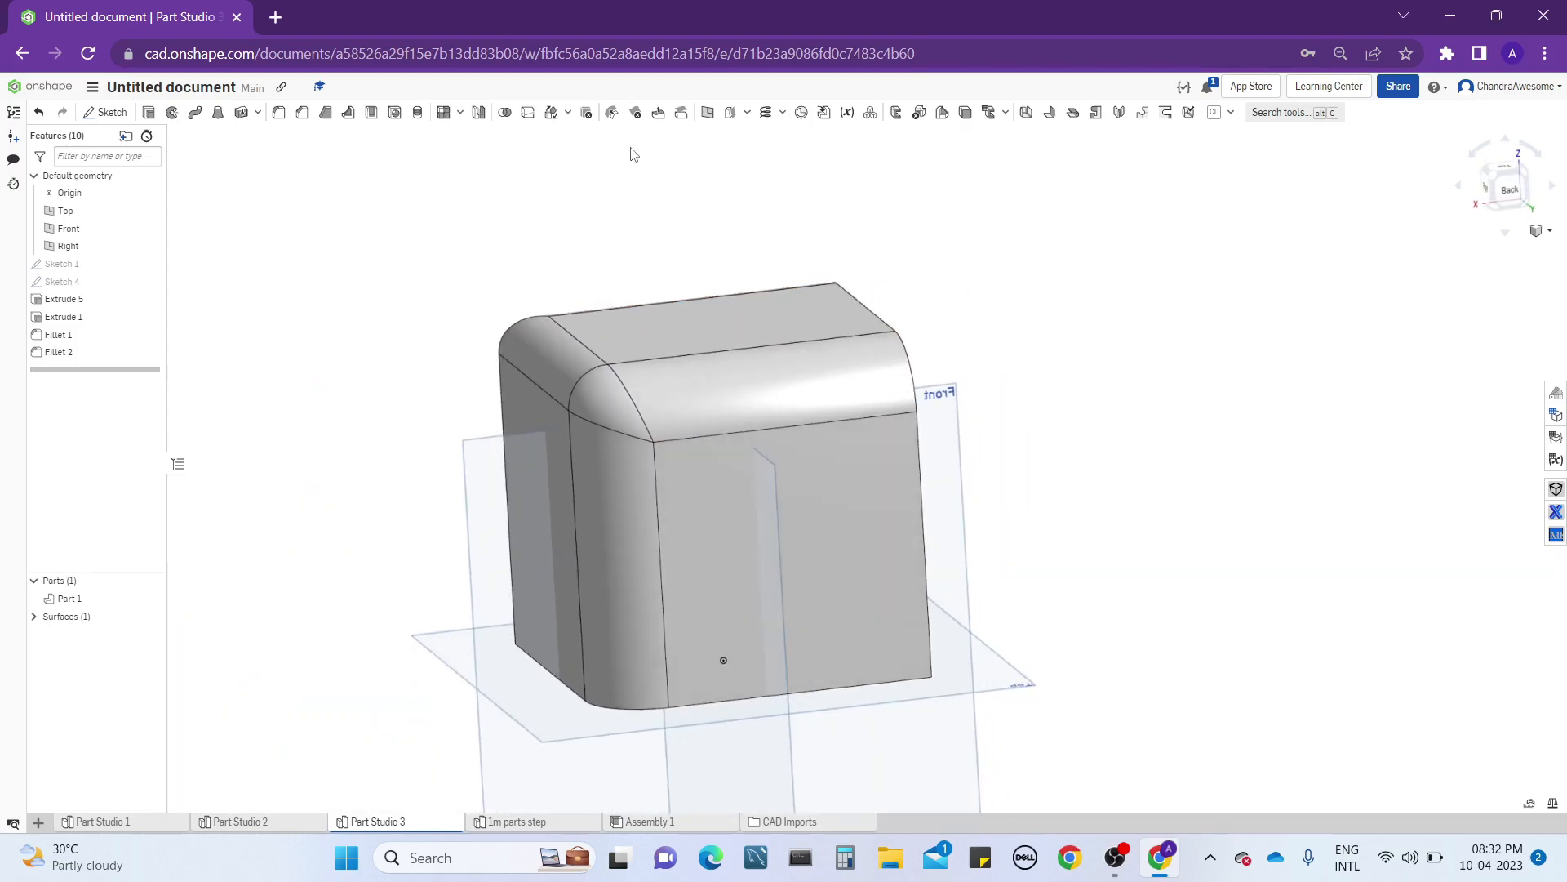
{"action": "left_click", "coordinate": [613, 118]}
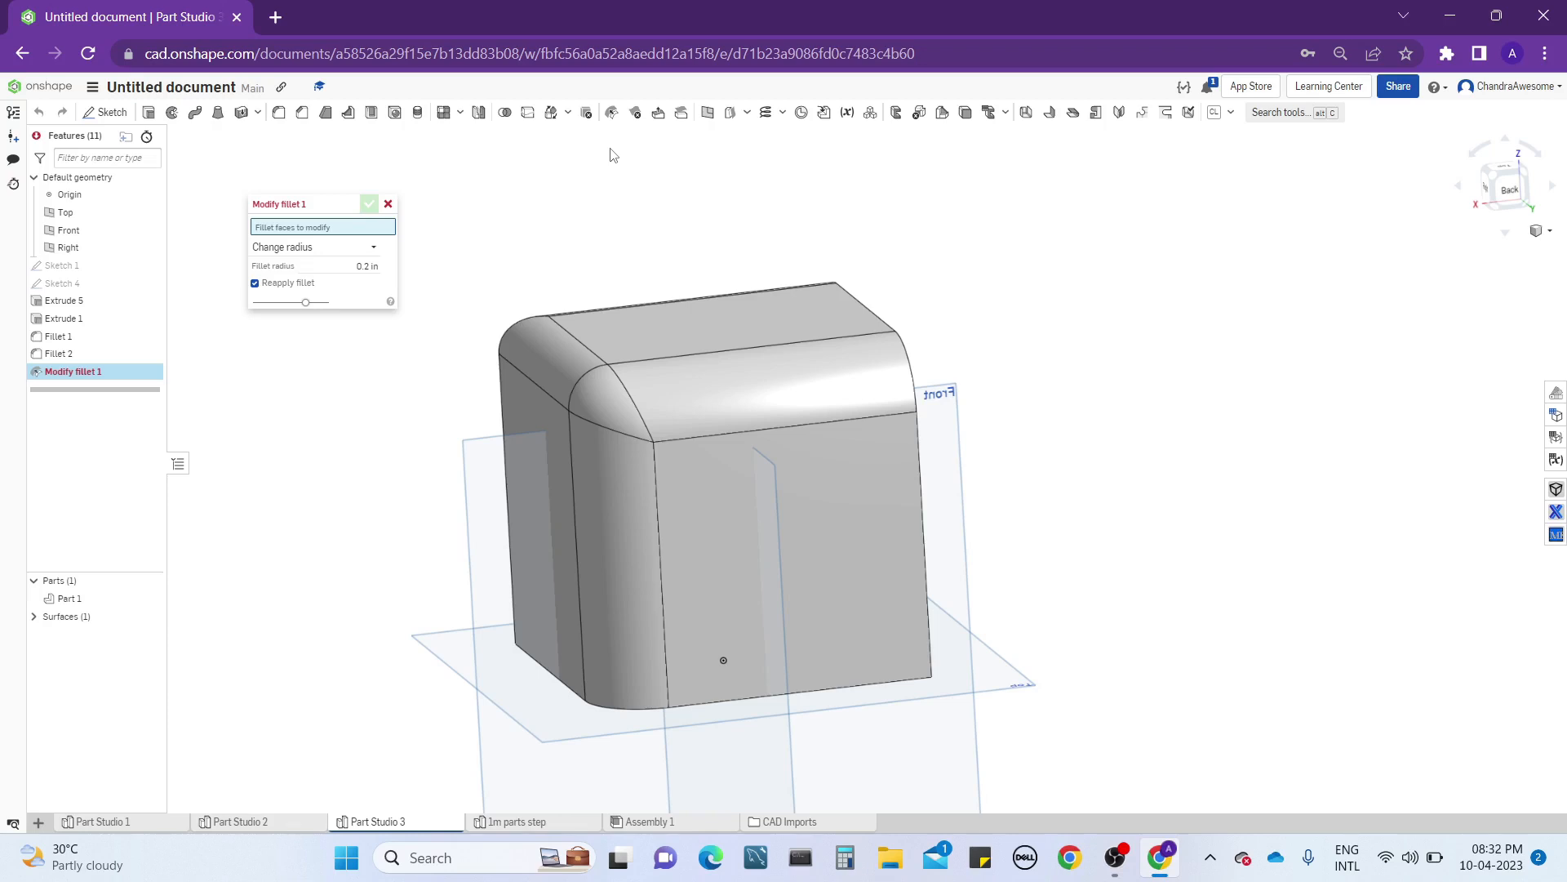
{"action": "right_click_drag", "start_coordinate": [614, 177], "coordinate": [571, 280]}
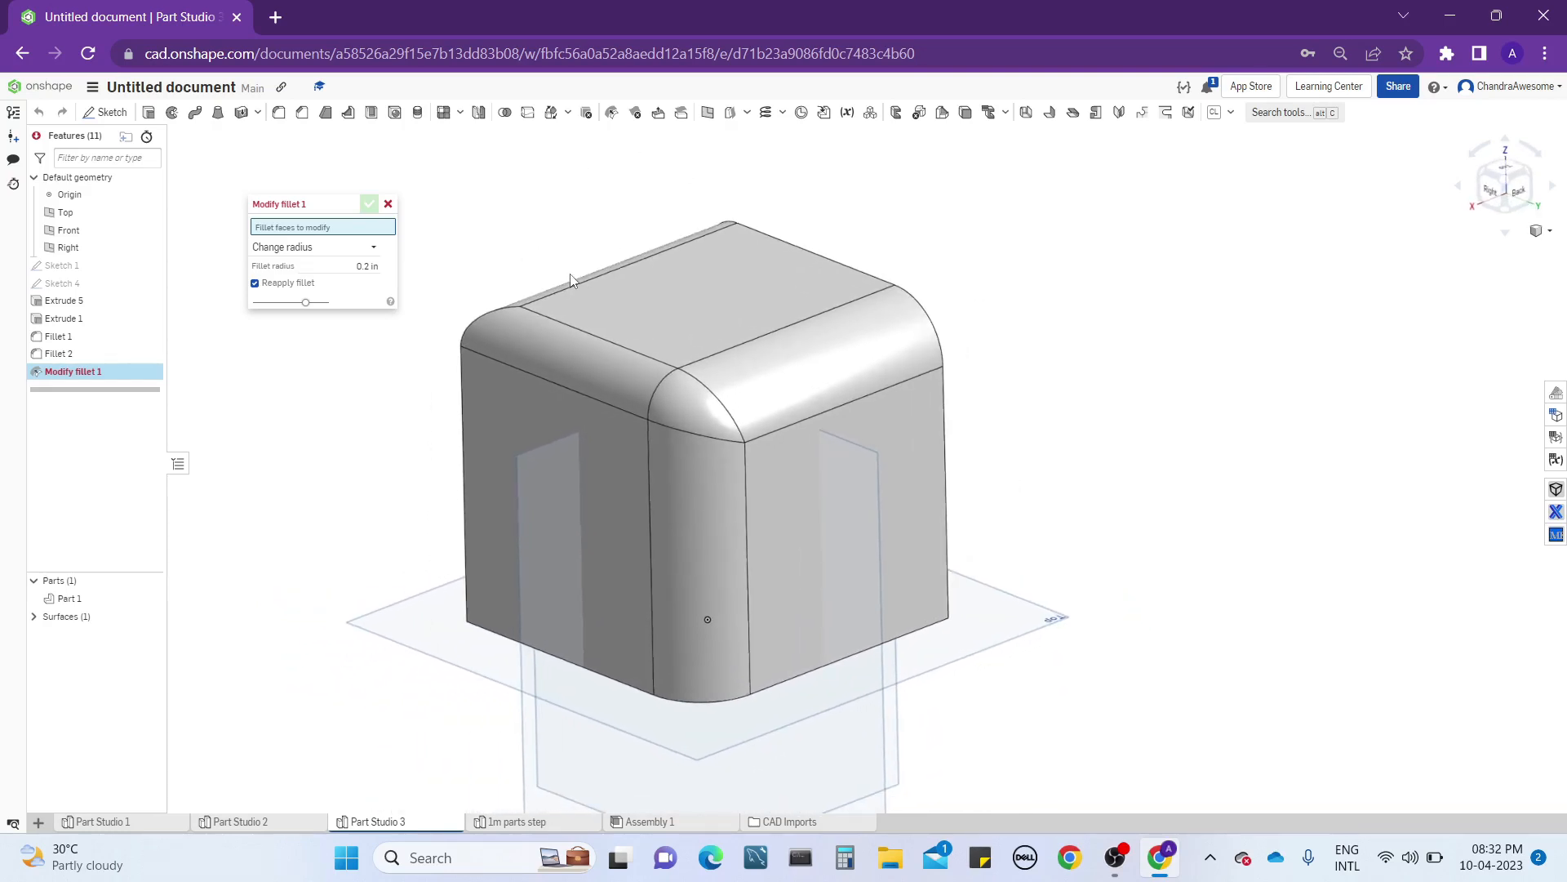
{"action": "left_click", "coordinate": [539, 331]}
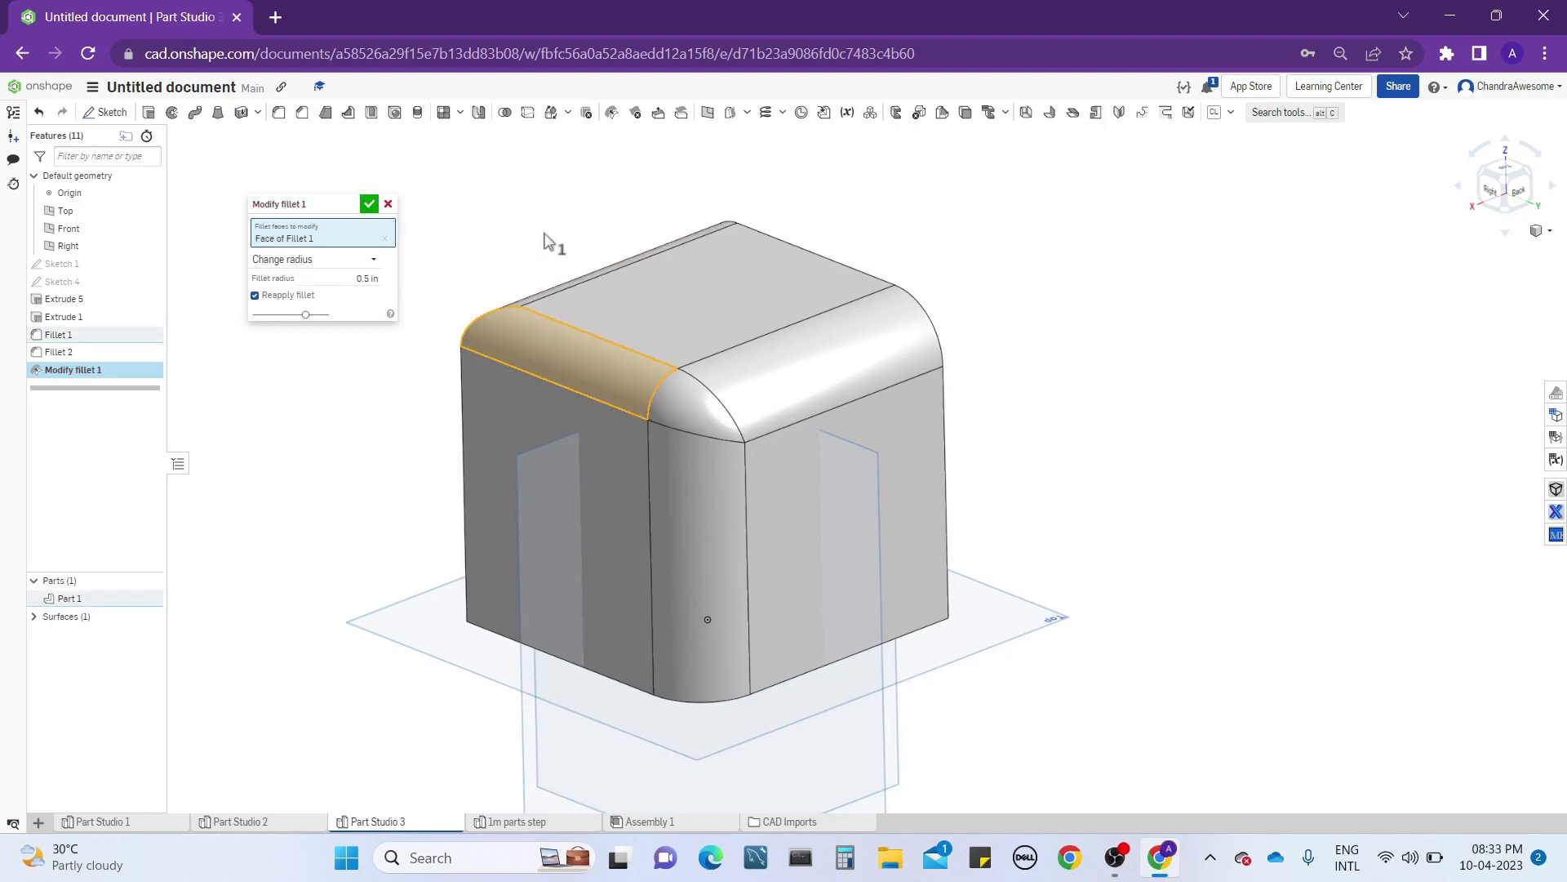
{"action": "left_click", "coordinate": [353, 276]}
{"action": "type", "text": "1"}
{"action": "key", "text": "Return"}
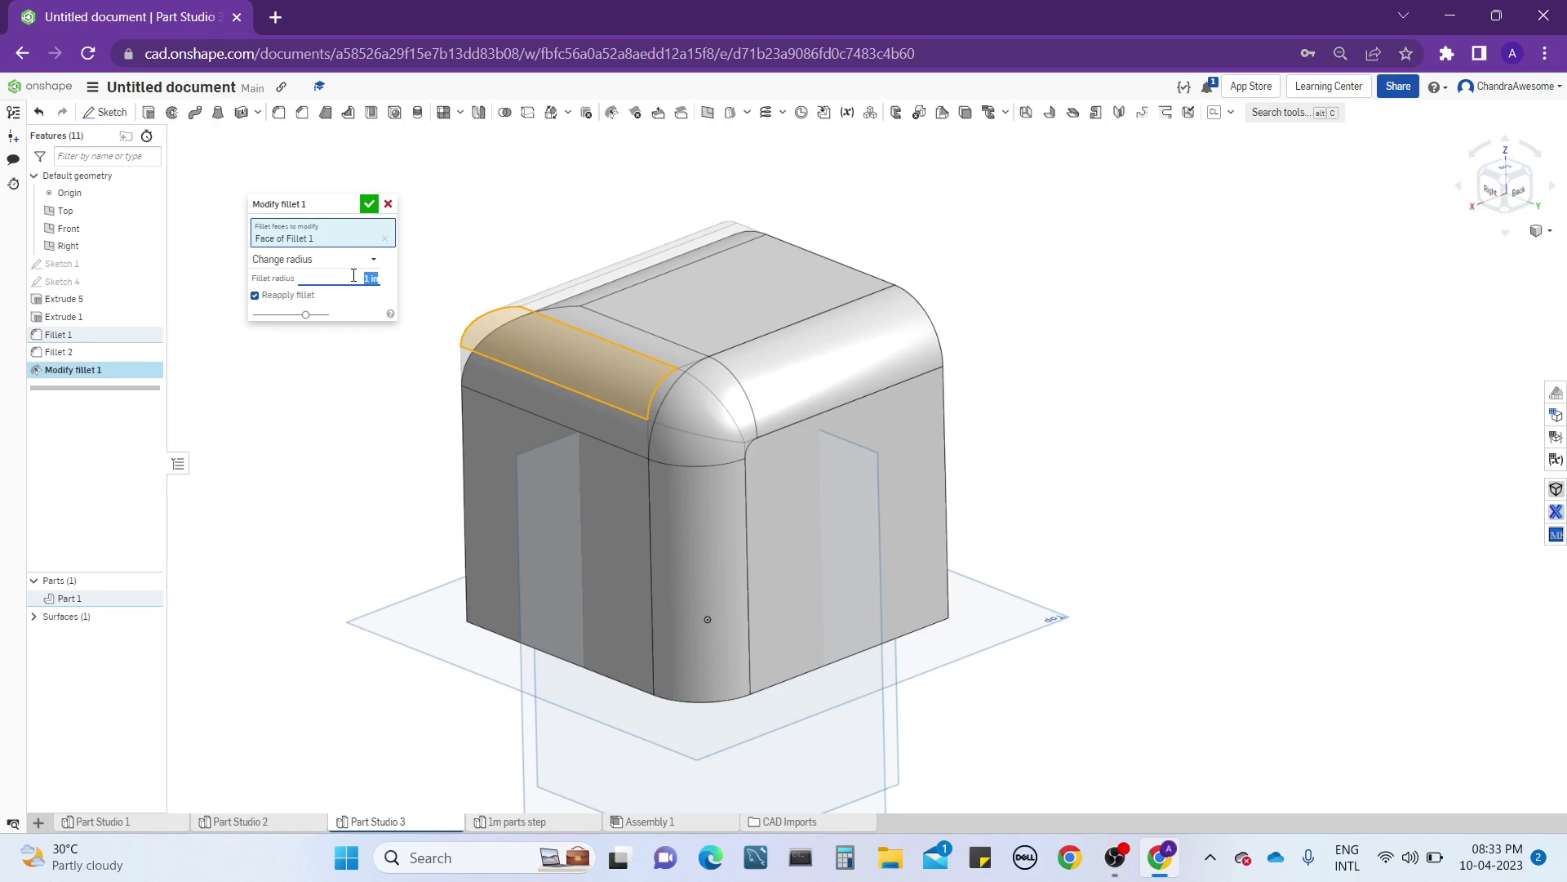
Switch the Reapply fillet option off and back on, examining the modified fillet from several sides.
{"action": "right_click_drag", "start_coordinate": [552, 429], "coordinate": [575, 405]}
{"action": "mouse_move", "coordinate": [465, 238]}
{"action": "right_mouse_down"}
{"action": "mouse_move", "coordinate": [448, 248]}
{"action": "mouse_move", "coordinate": [487, 255]}
{"action": "mouse_move", "coordinate": [455, 264]}
{"action": "right_mouse_up"}
{"action": "scroll", "coordinate": [455, 261], "scroll_direction": "up", "scroll_amount": 1}
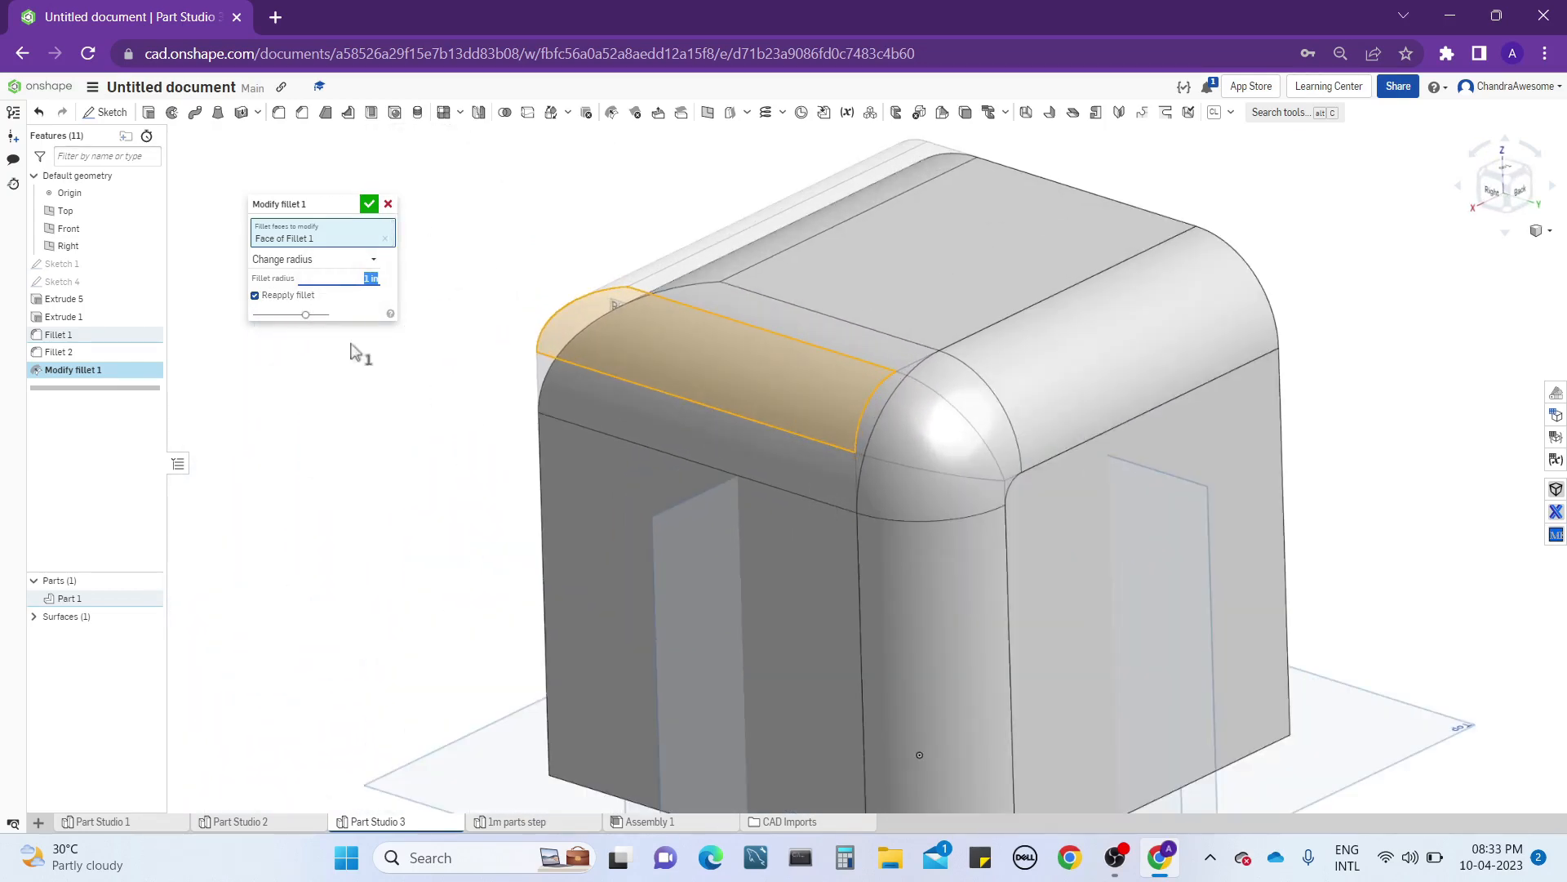
{"action": "scroll", "coordinate": [388, 380], "scroll_direction": "down", "scroll_amount": 1}
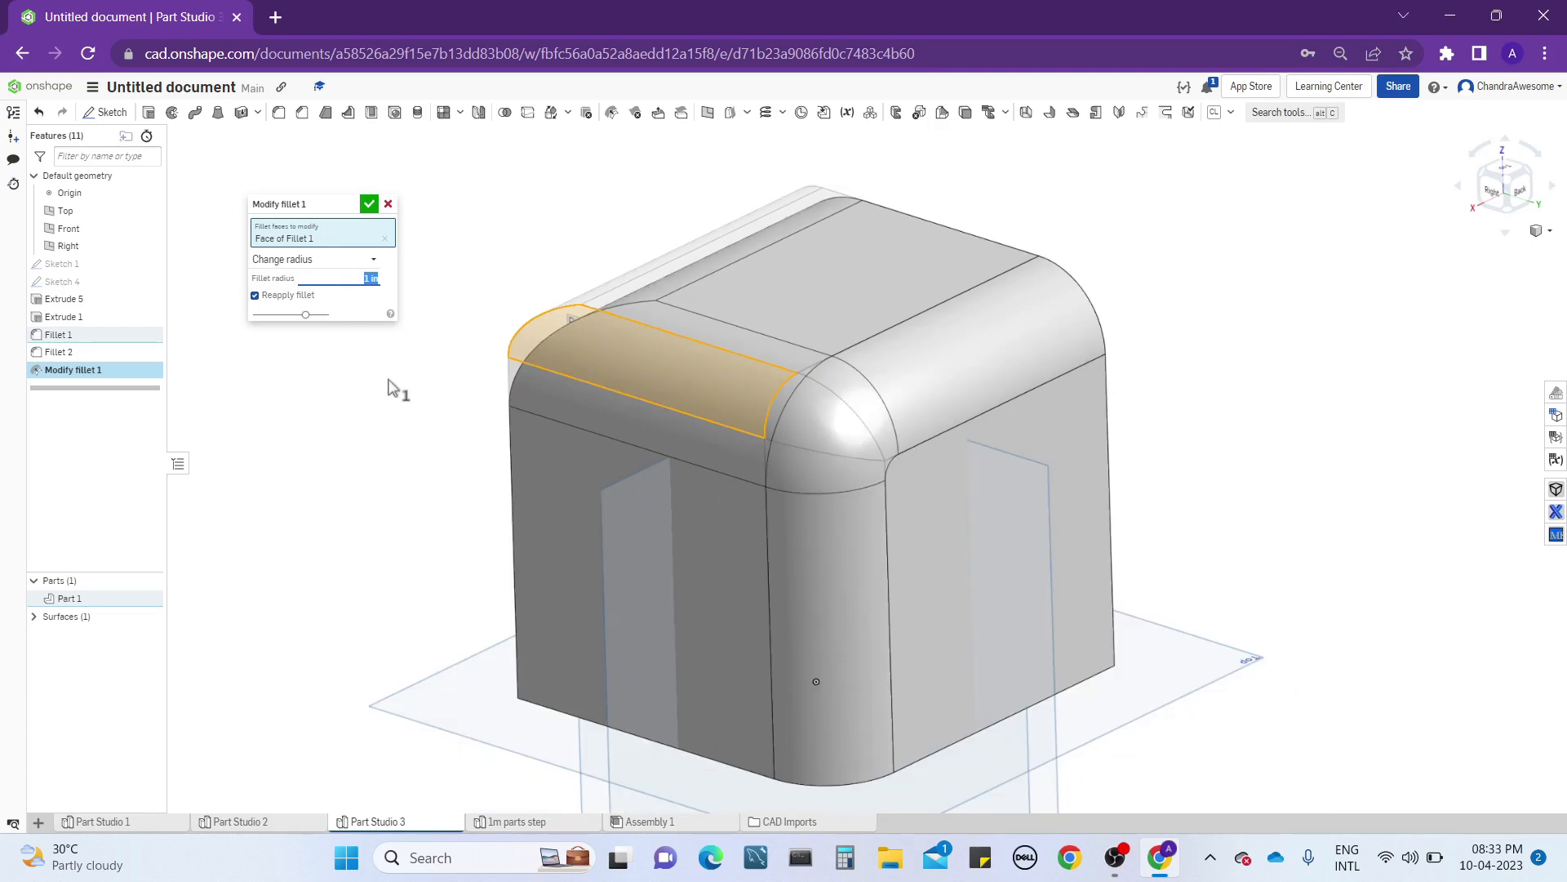
{"action": "left_click", "coordinate": [293, 297]}
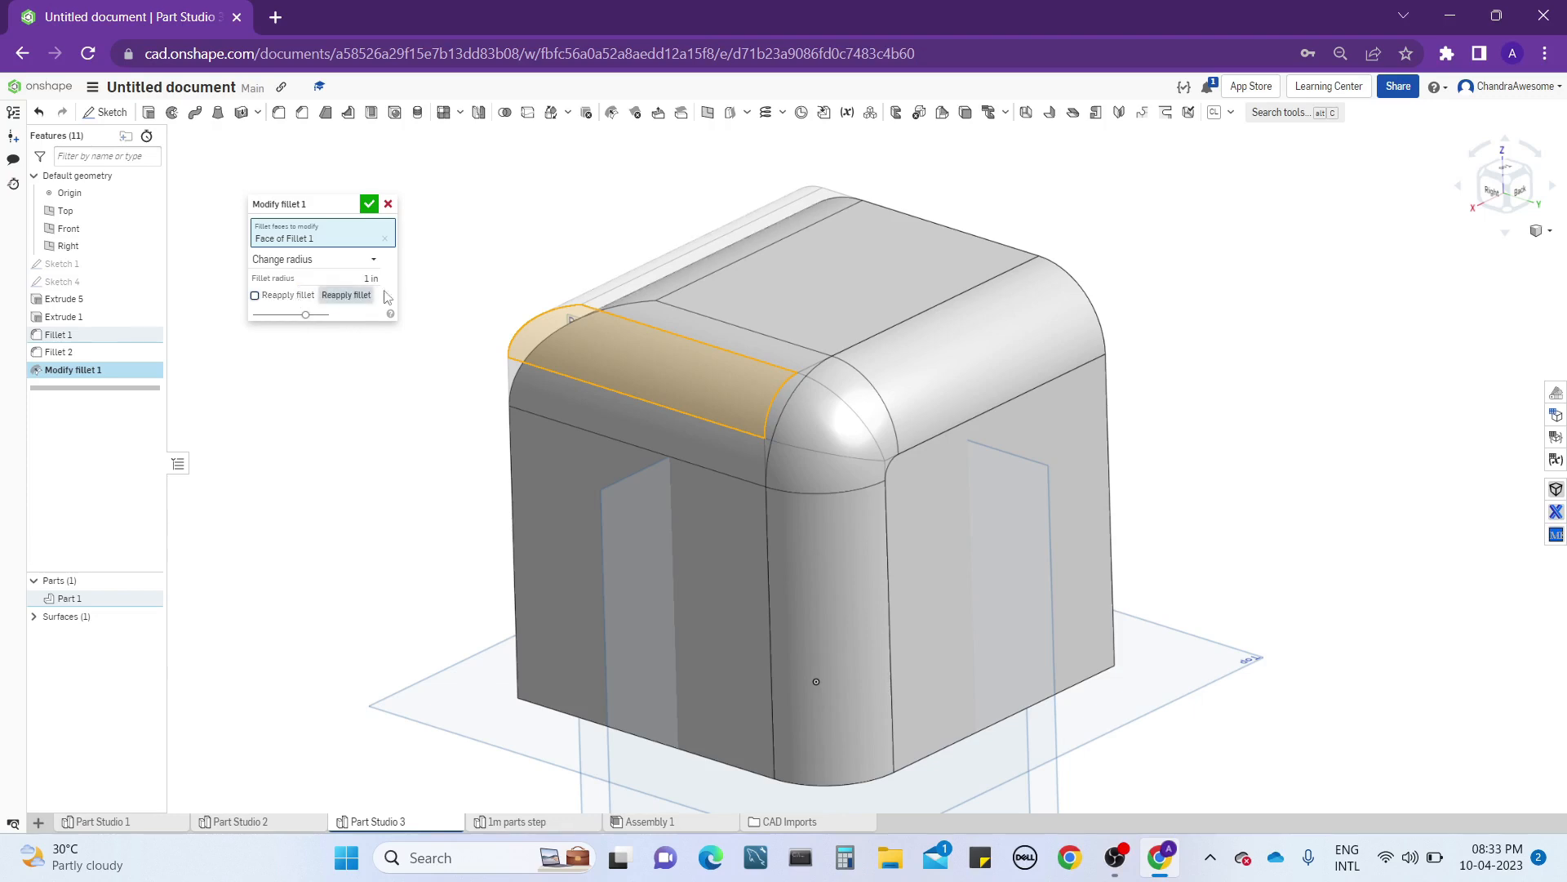
{"action": "right_click_drag", "start_coordinate": [745, 375], "coordinate": [791, 374]}
{"action": "right_click_drag", "start_coordinate": [512, 367], "coordinate": [1050, 420]}
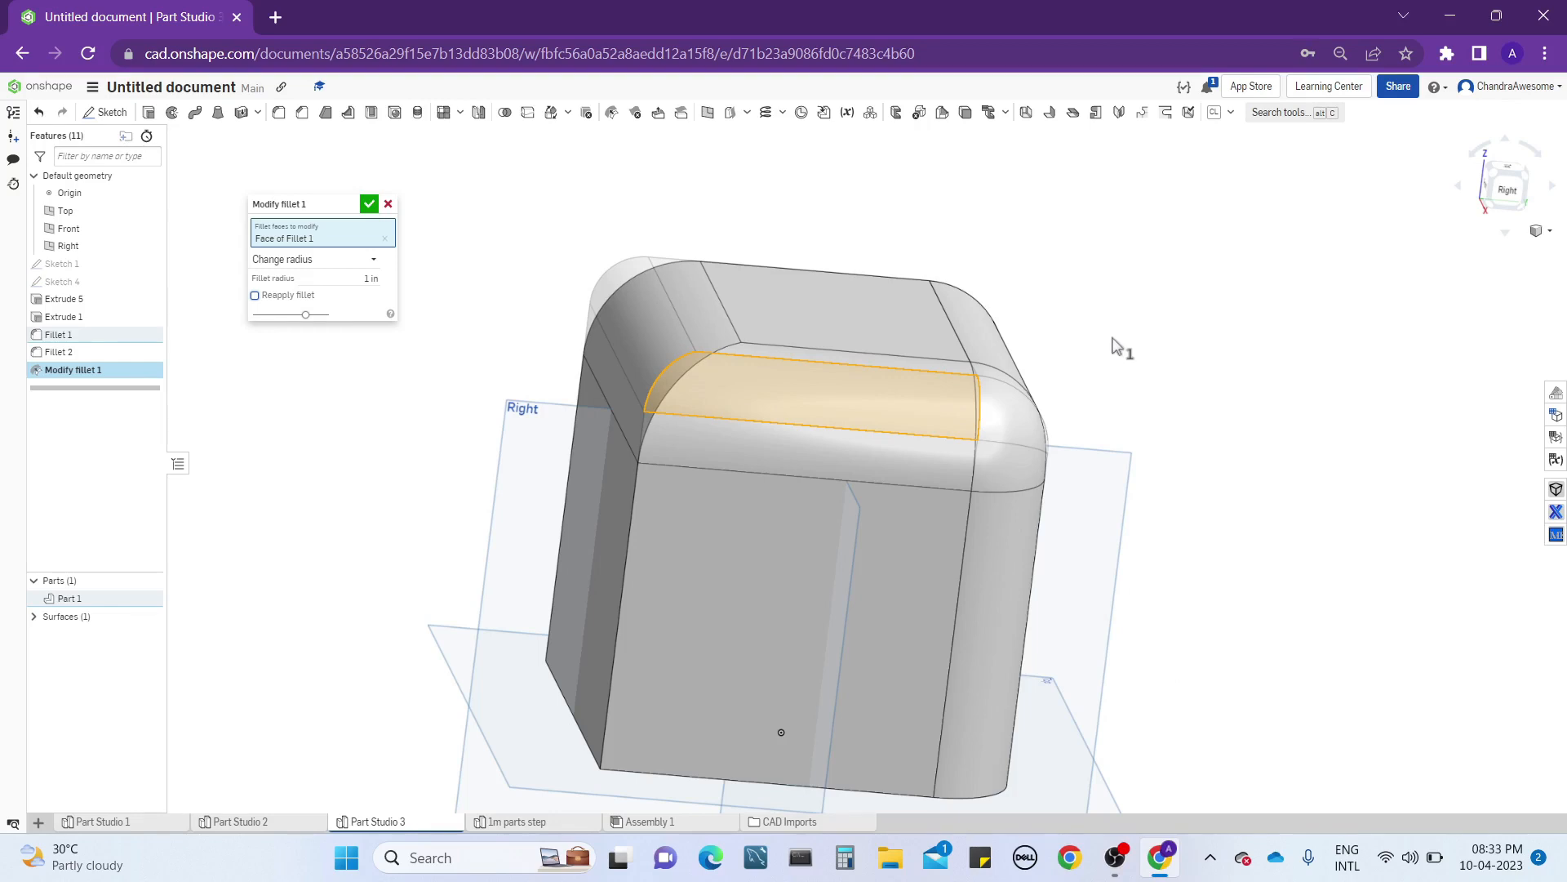
{"action": "left_click", "coordinate": [257, 297]}
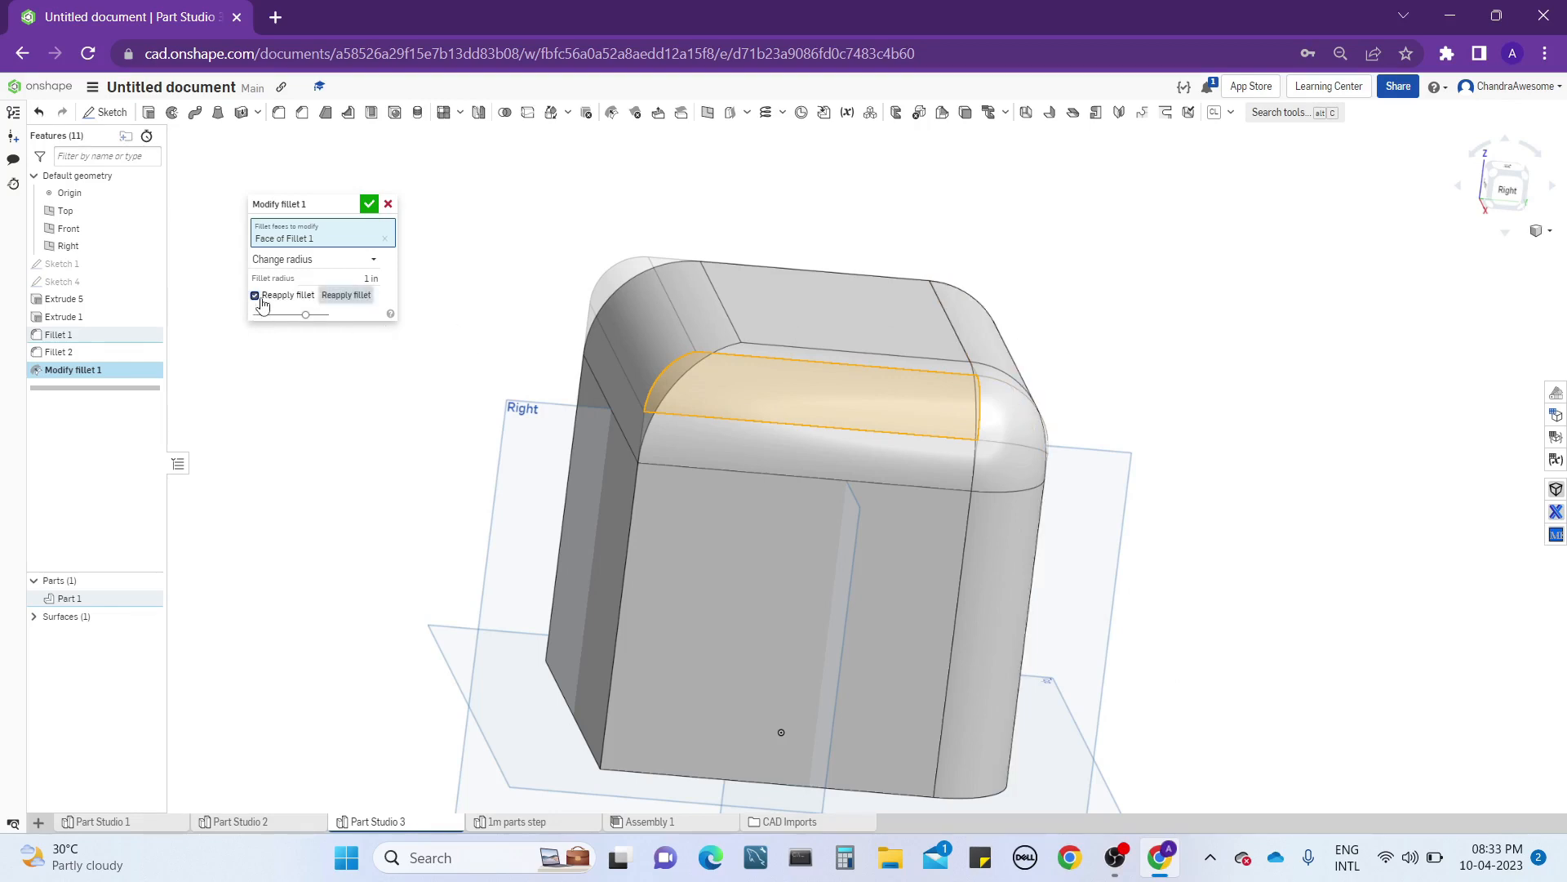
{"action": "right_click_drag", "start_coordinate": [1347, 315], "coordinate": [1132, 382]}
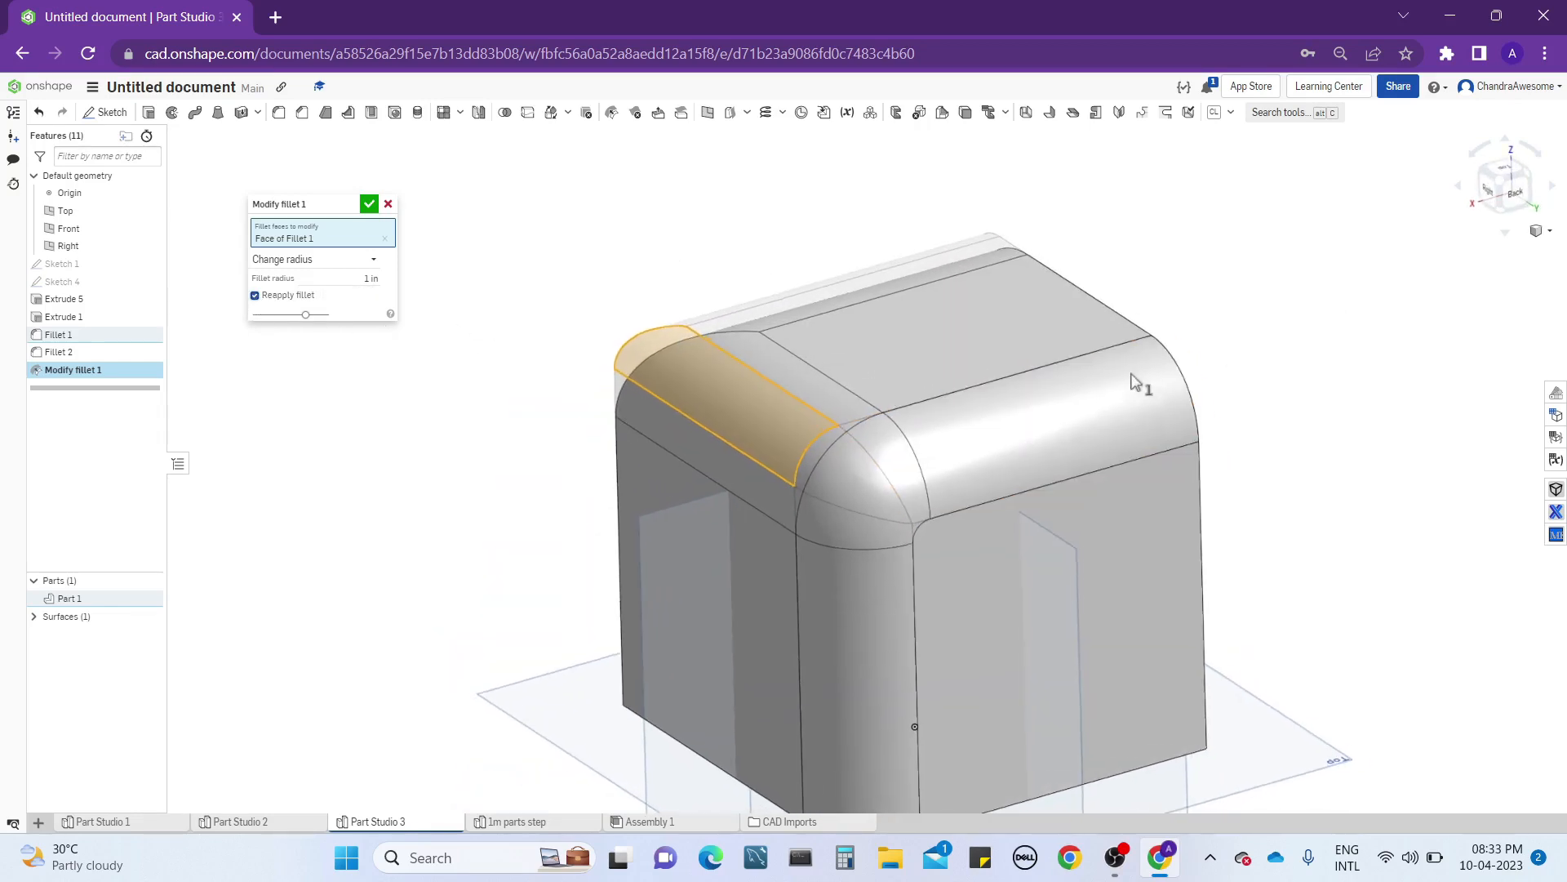
{"action": "middle_click_drag", "start_coordinate": [588, 325], "coordinate": [550, 308]}
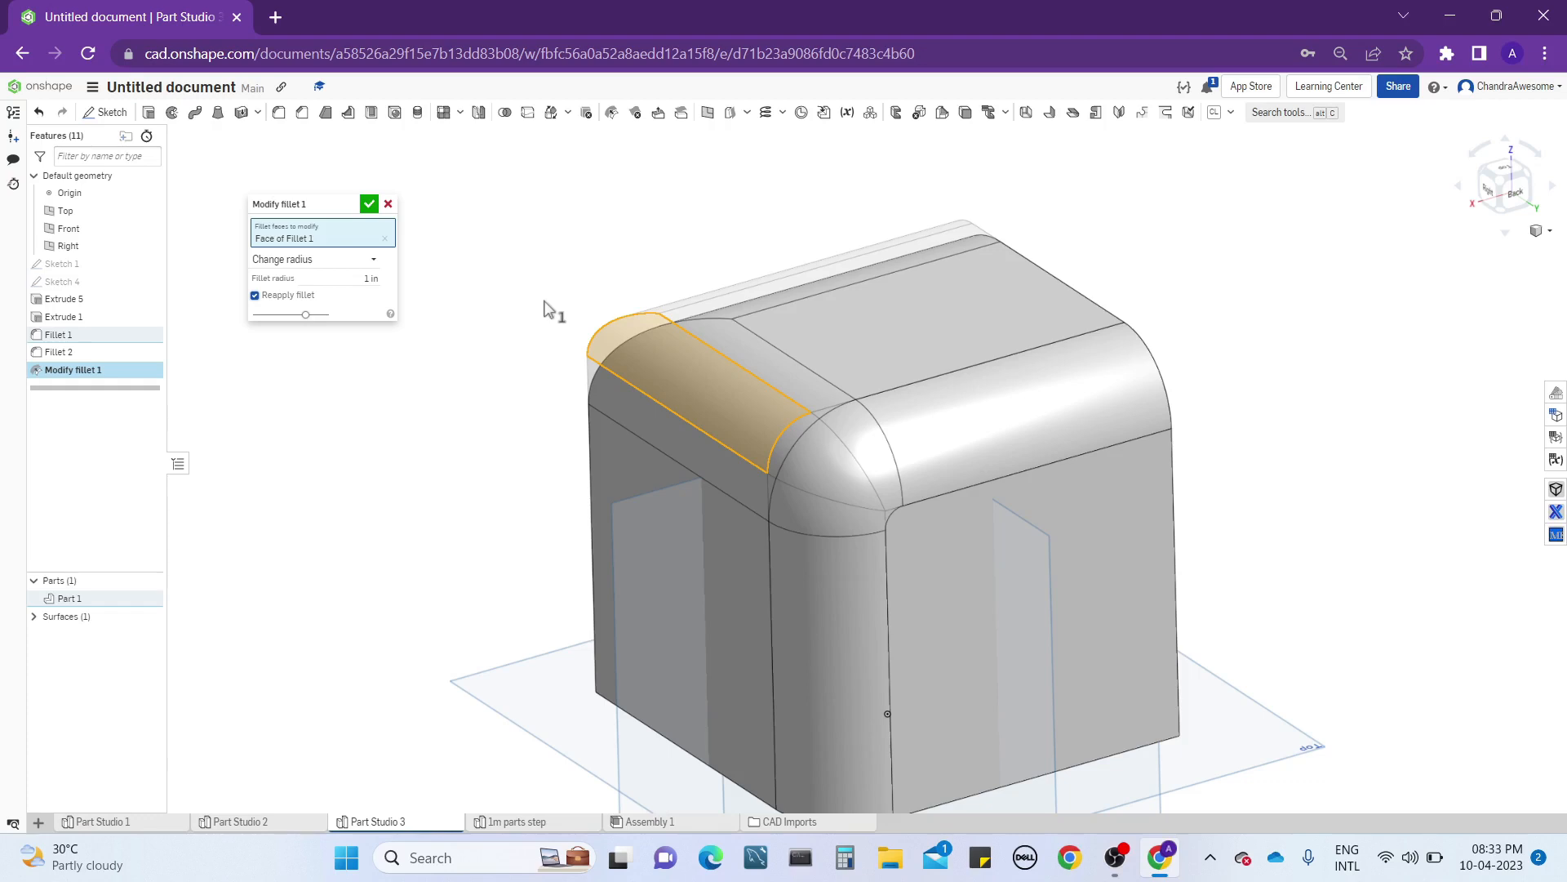
{"action": "middle_click_drag", "start_coordinate": [667, 256], "coordinate": [599, 249]}
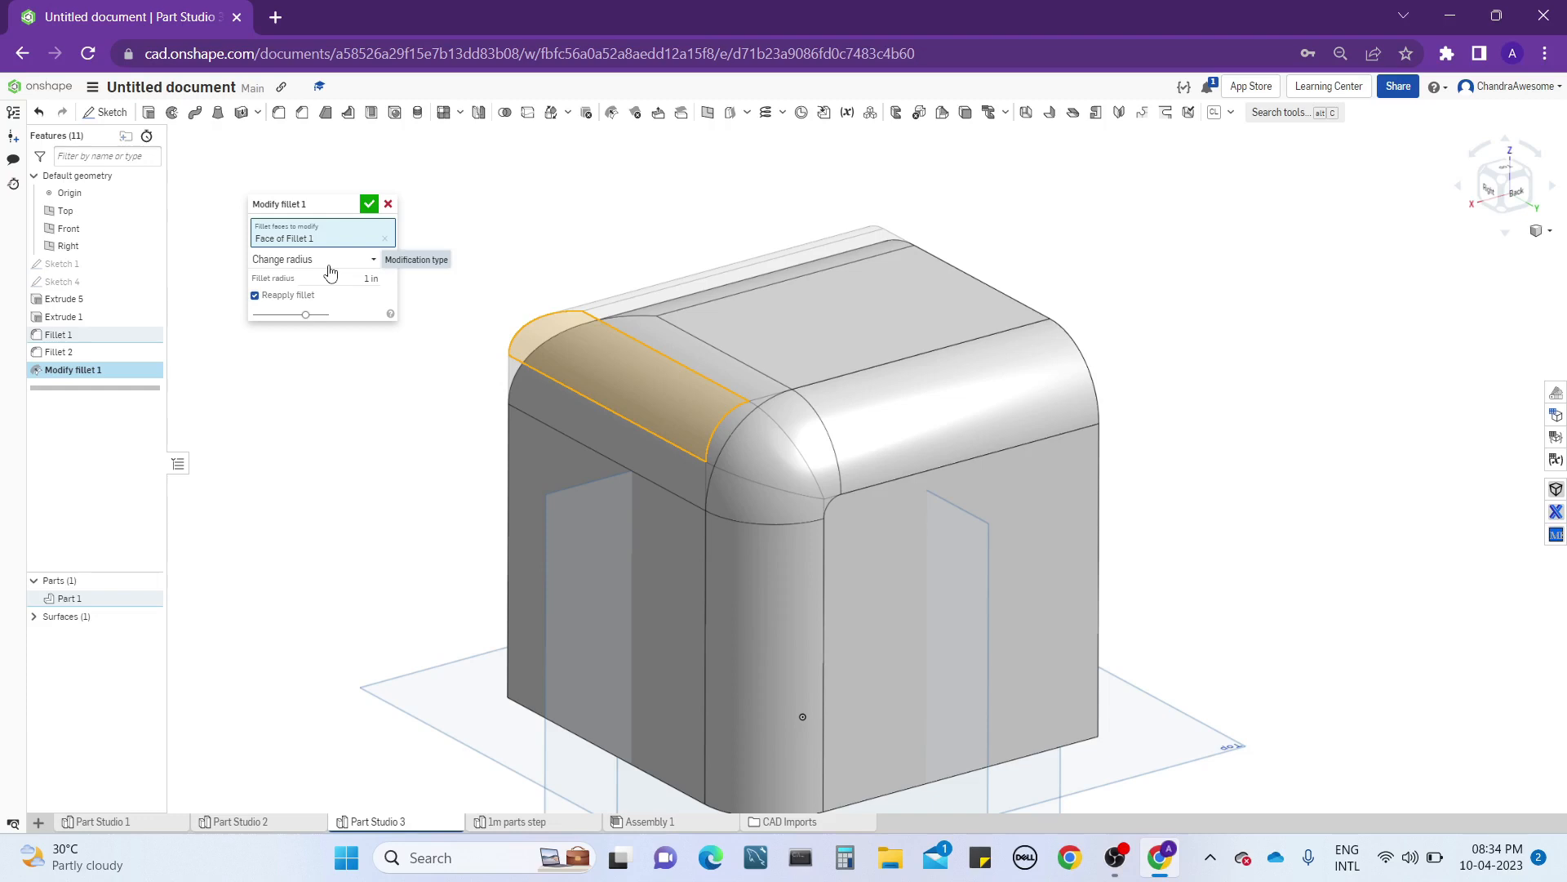
Change the modification type to Remove fillet for the selected right-side top fillet face and accept the feature.
{"action": "left_click", "coordinate": [330, 271]}
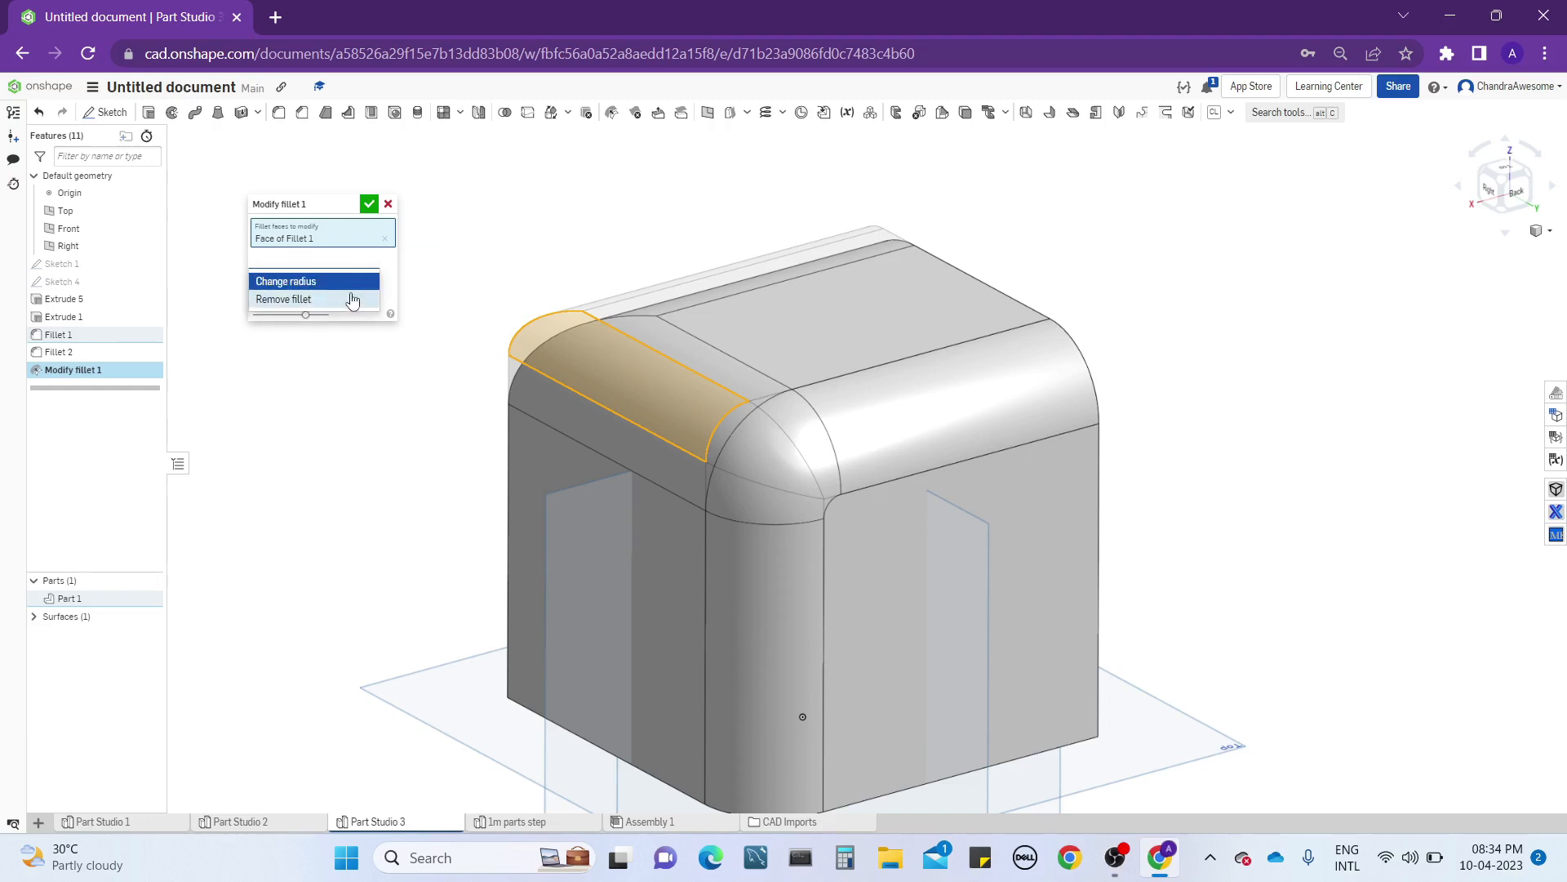
{"action": "left_click", "coordinate": [352, 299]}
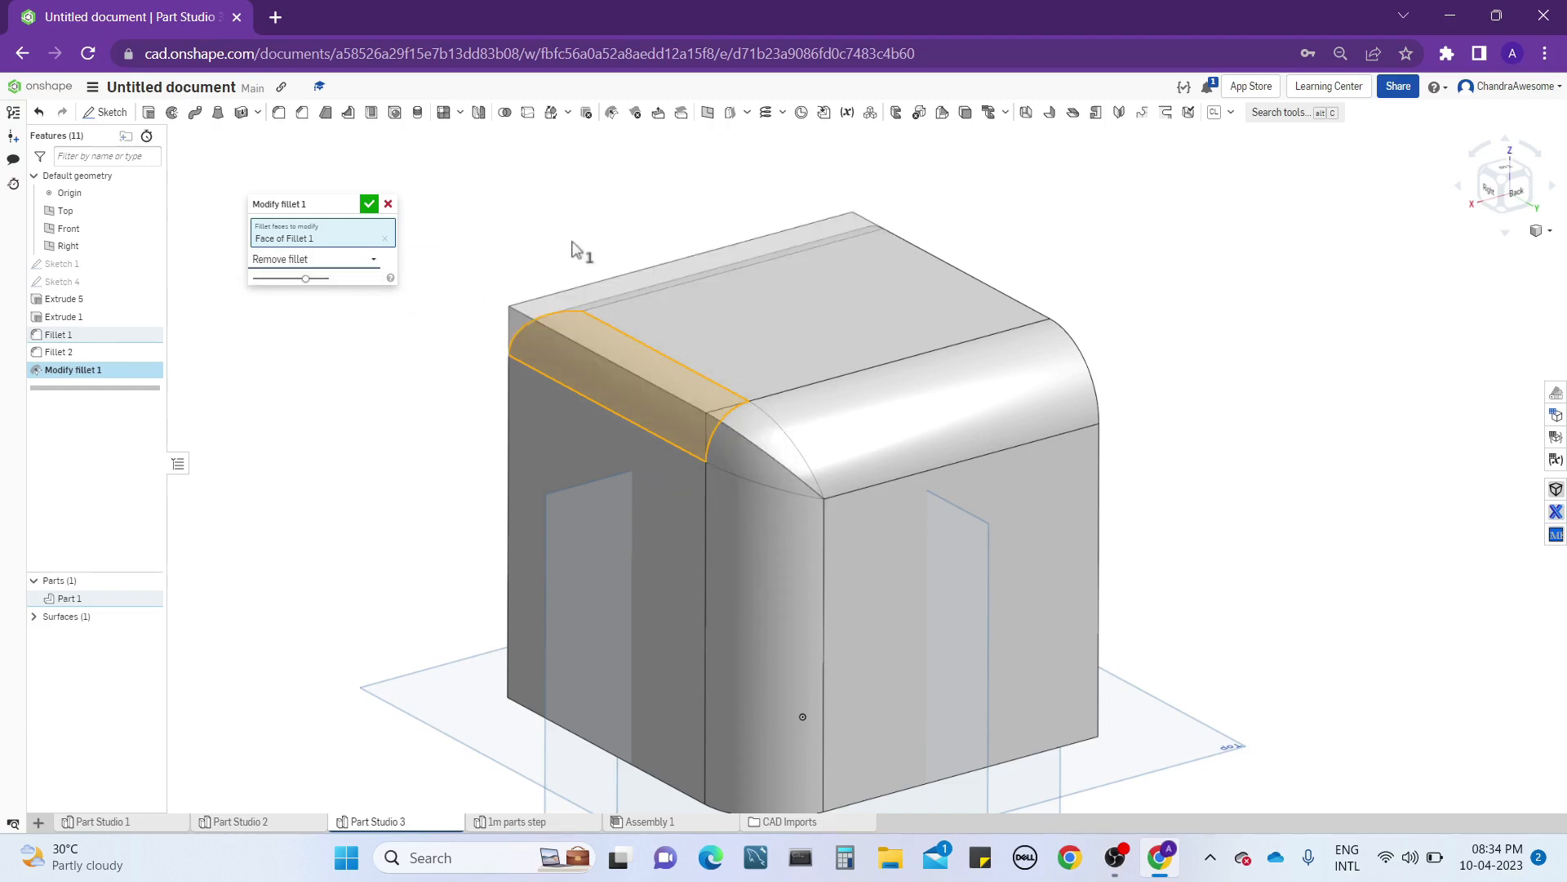
{"action": "middle_click_drag", "start_coordinate": [543, 247], "coordinate": [600, 249]}
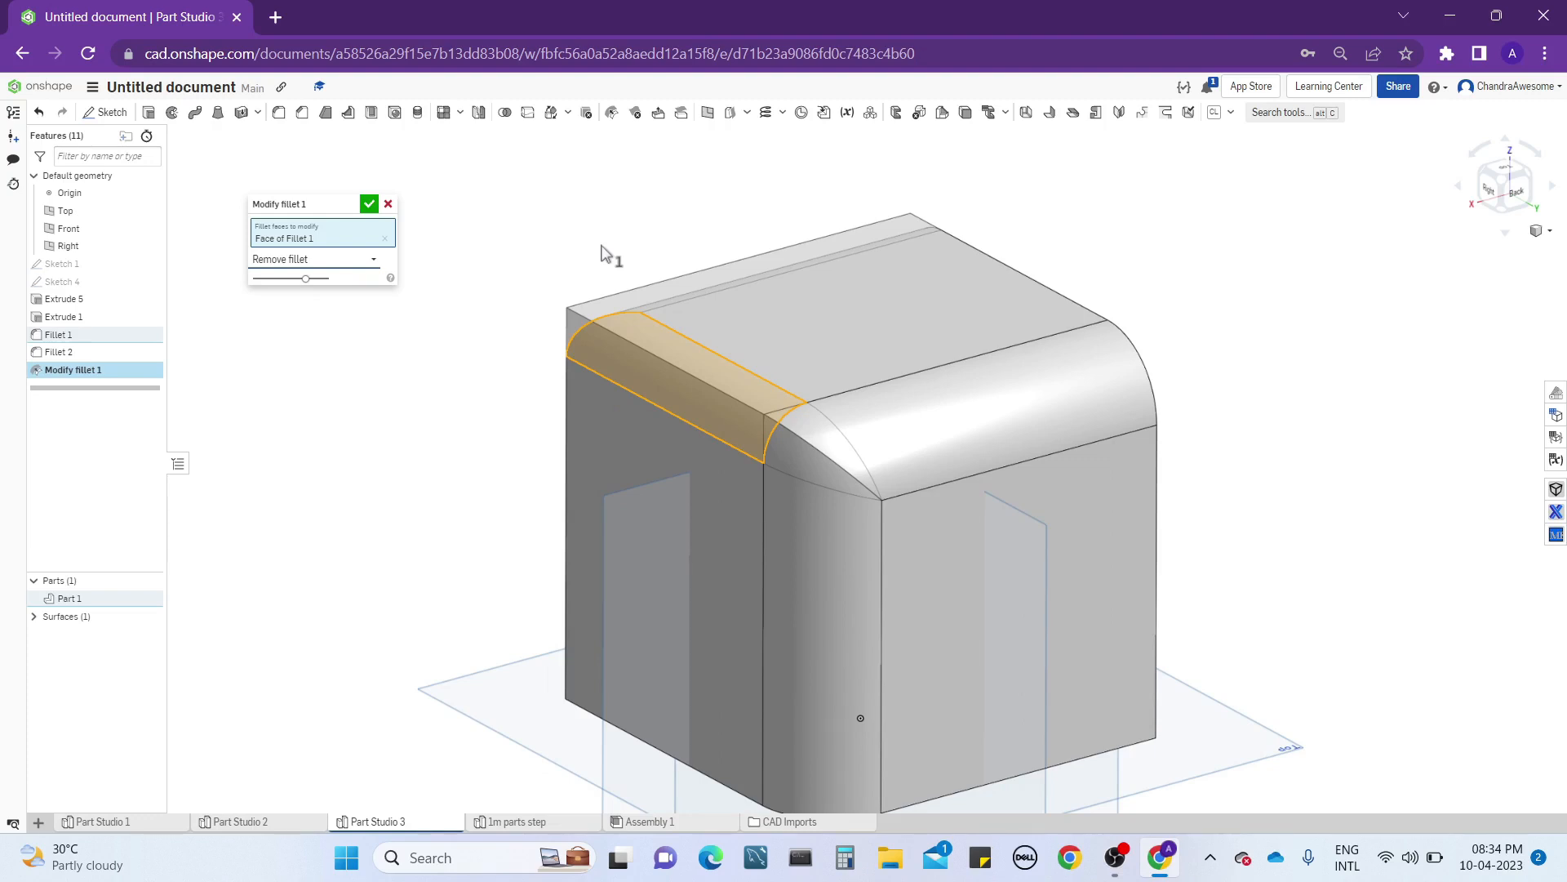
{"action": "right_click_drag", "start_coordinate": [693, 221], "coordinate": [550, 331]}
{"action": "scroll", "coordinate": [565, 343], "scroll_direction": "up", "scroll_amount": 3}
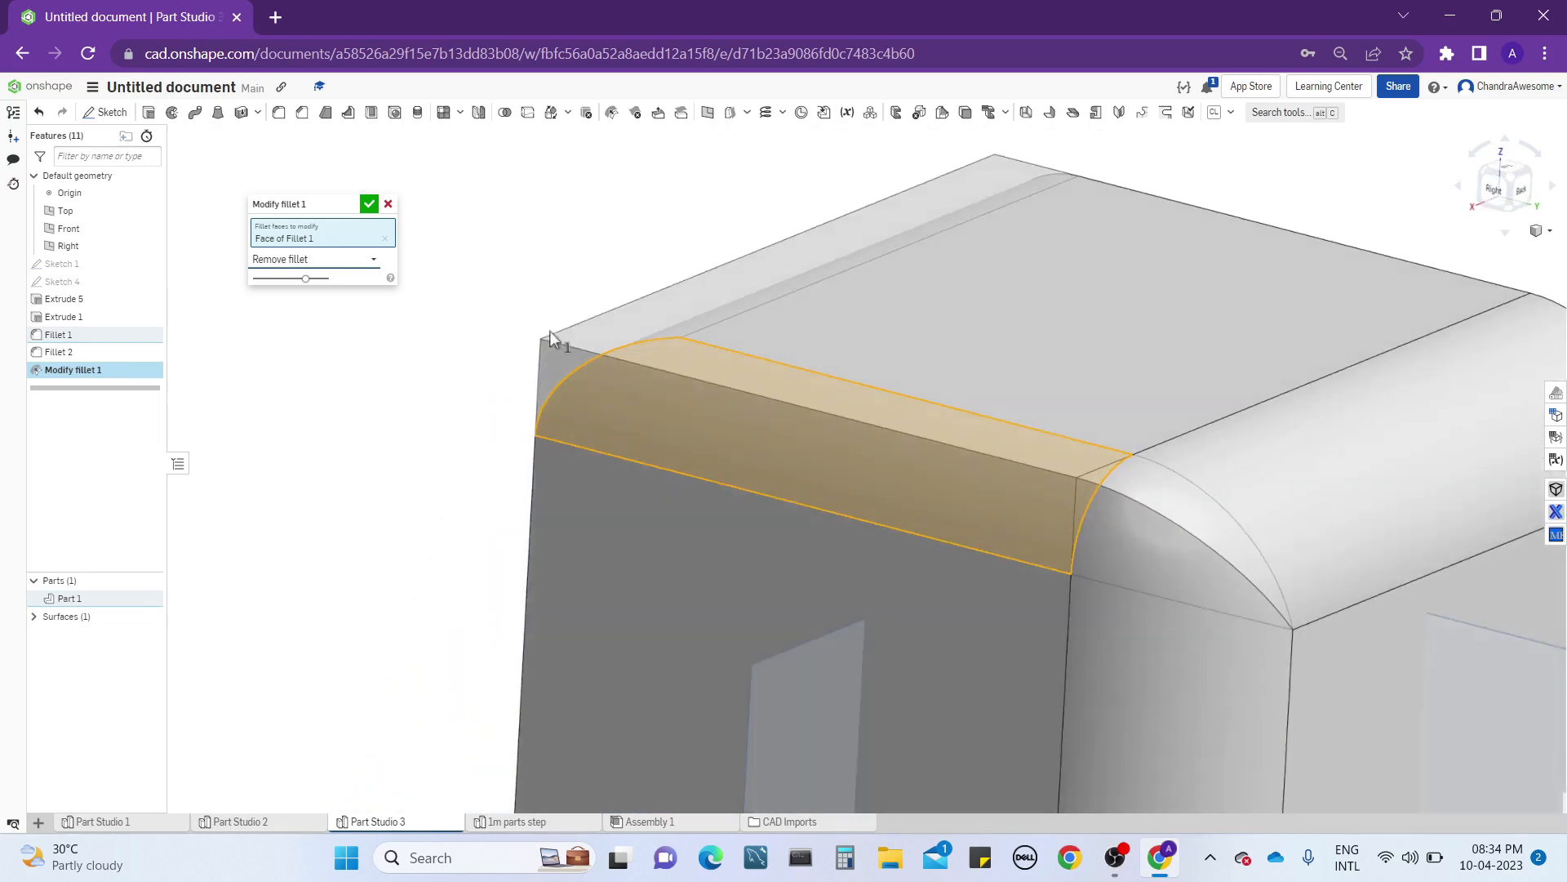
{"action": "left_click", "coordinate": [369, 203]}
{"action": "scroll", "coordinate": [570, 298], "scroll_direction": "down", "scroll_amount": 3}
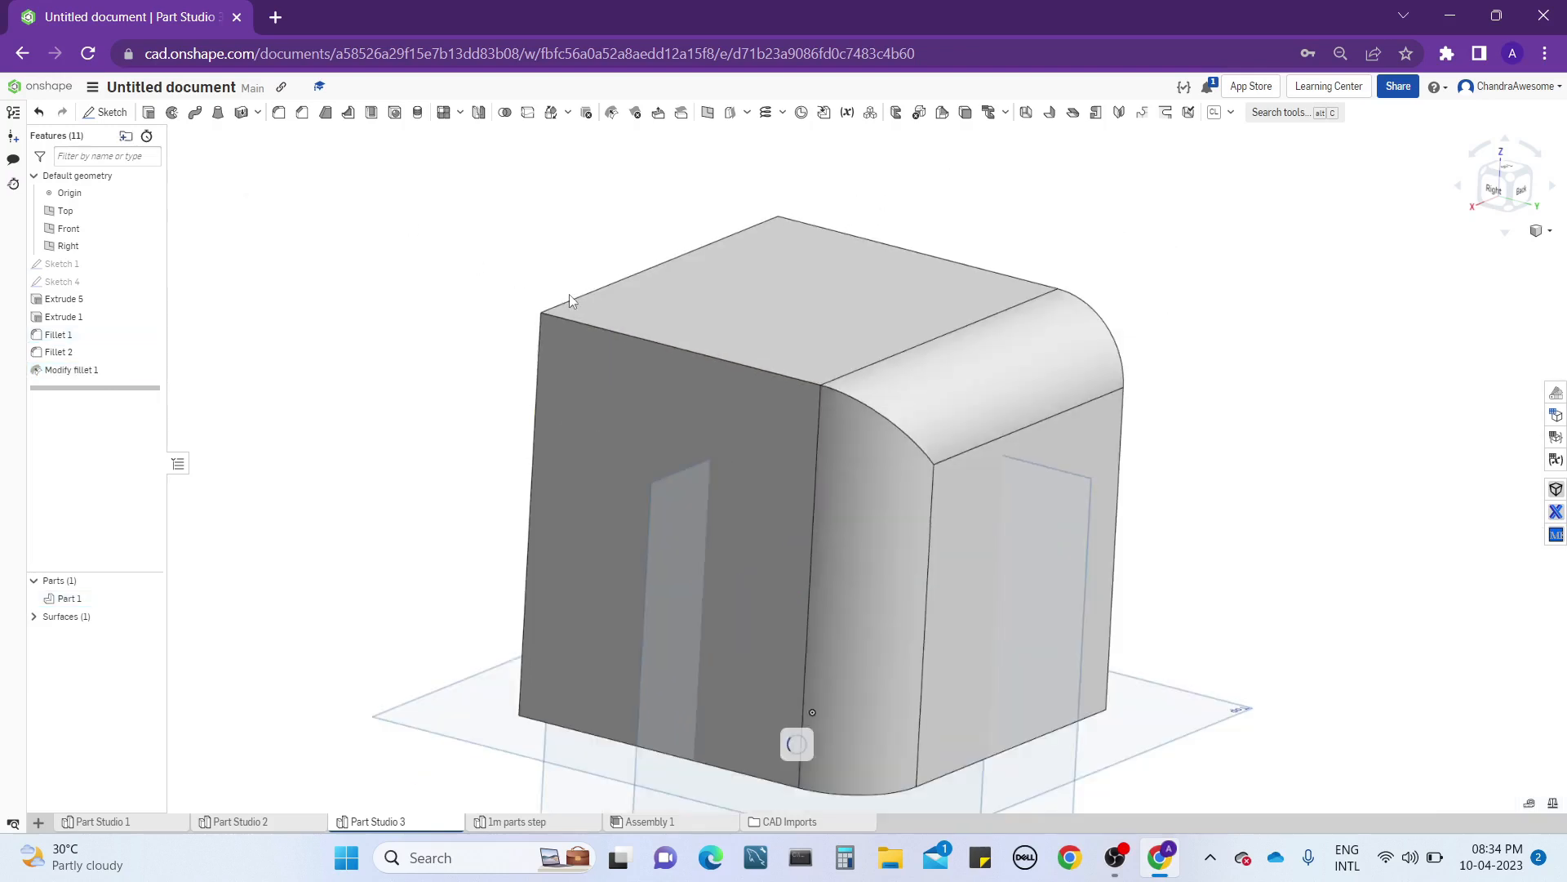
{"action": "right_click_drag", "start_coordinate": [570, 294], "coordinate": [598, 326]}
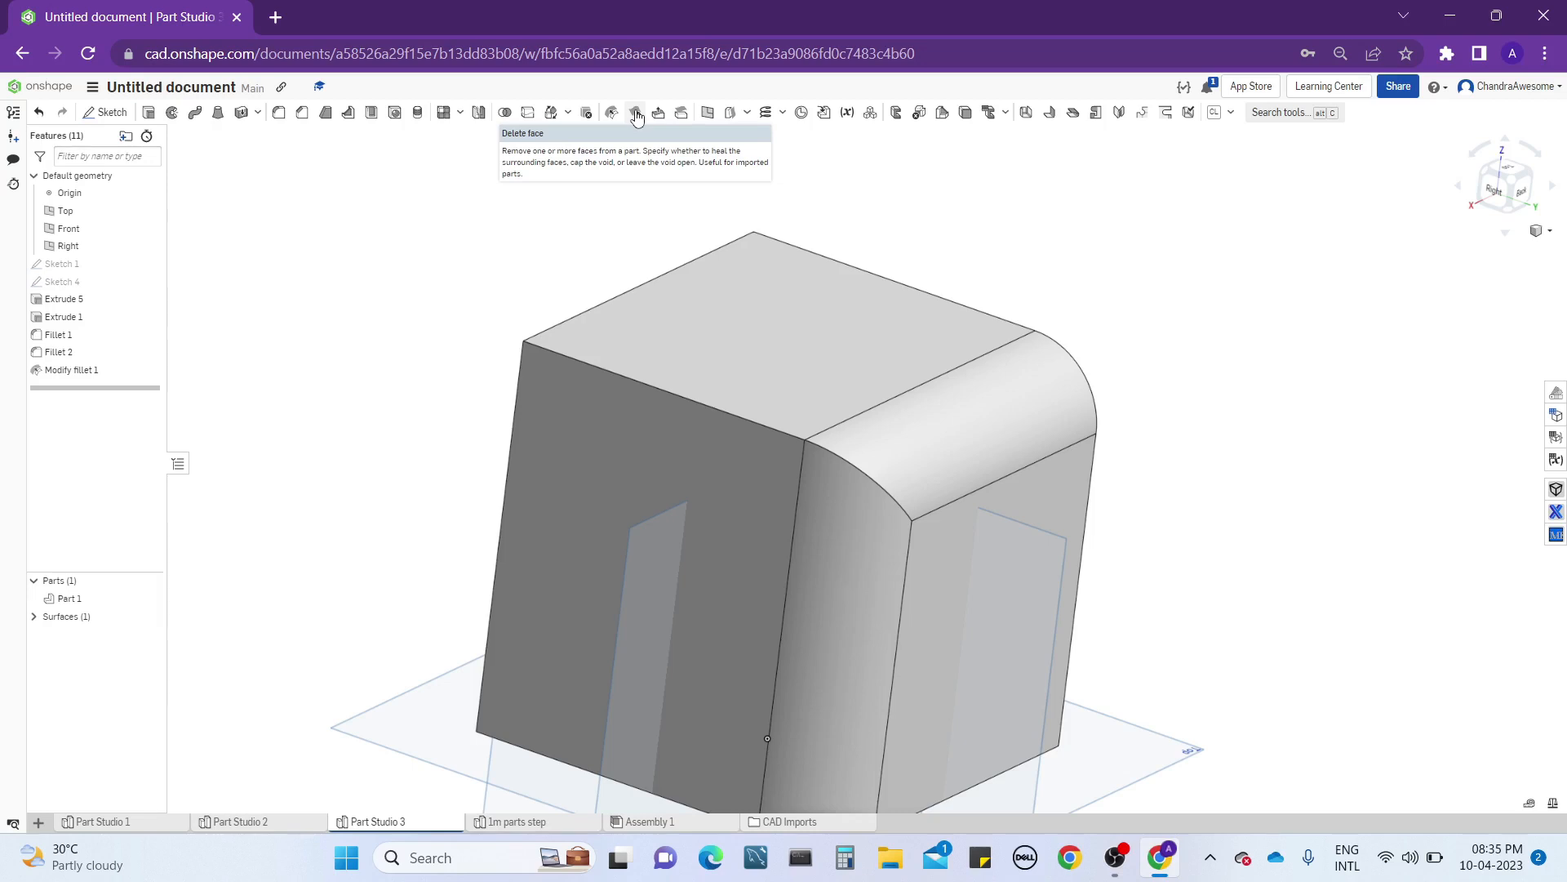
Set up a Delete face feature on the part's top face with the Leave open option.
{"action": "left_click", "coordinate": [634, 116]}
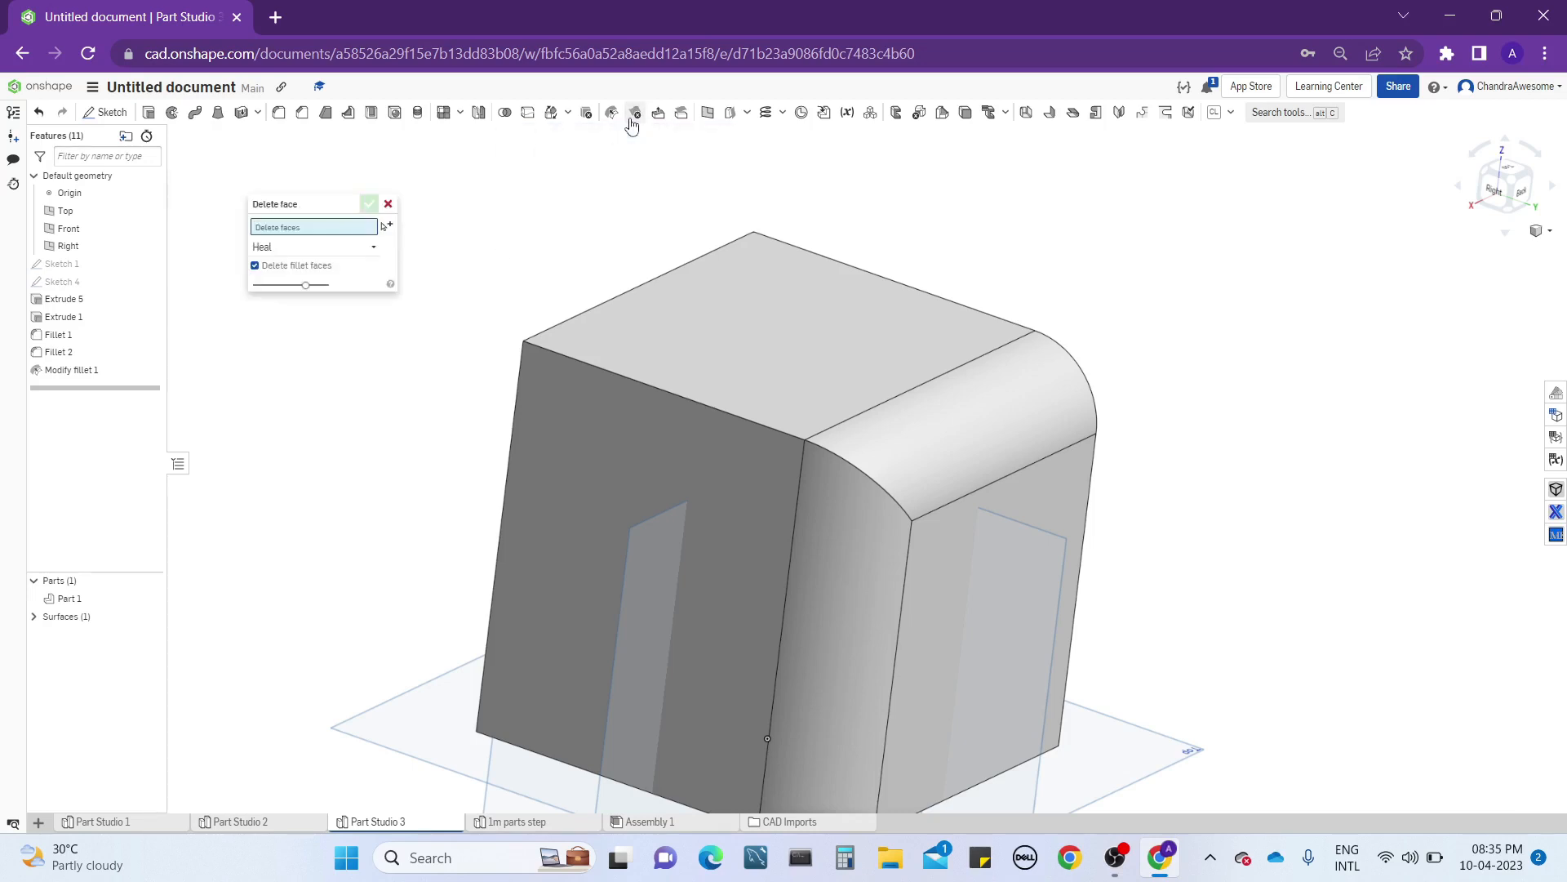
{"action": "middle_click_drag", "start_coordinate": [523, 277], "coordinate": [490, 229]}
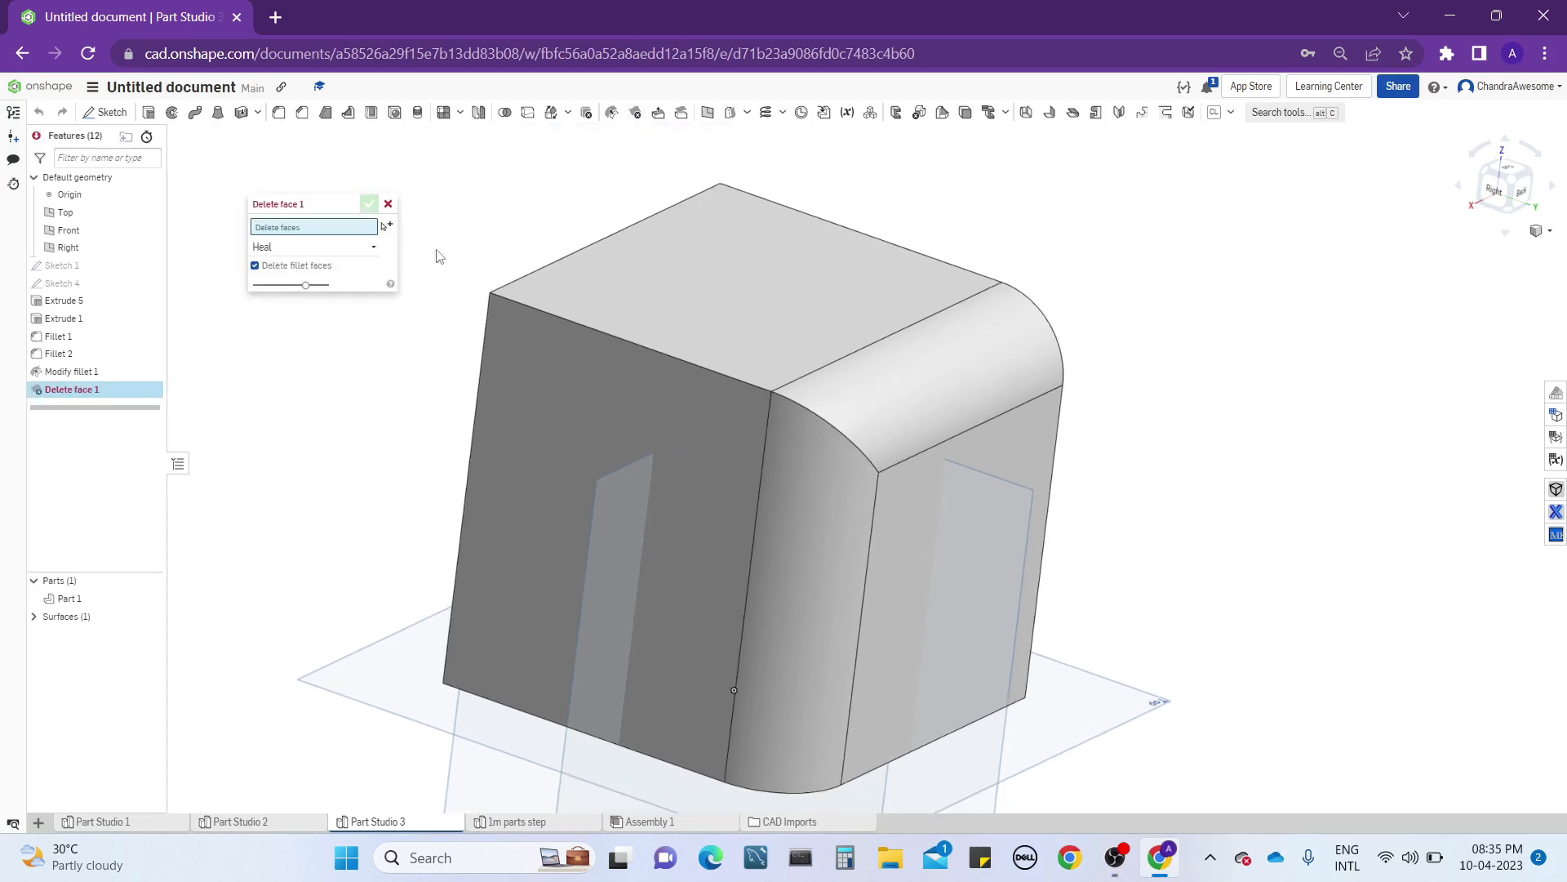
{"action": "left_click", "coordinate": [336, 249]}
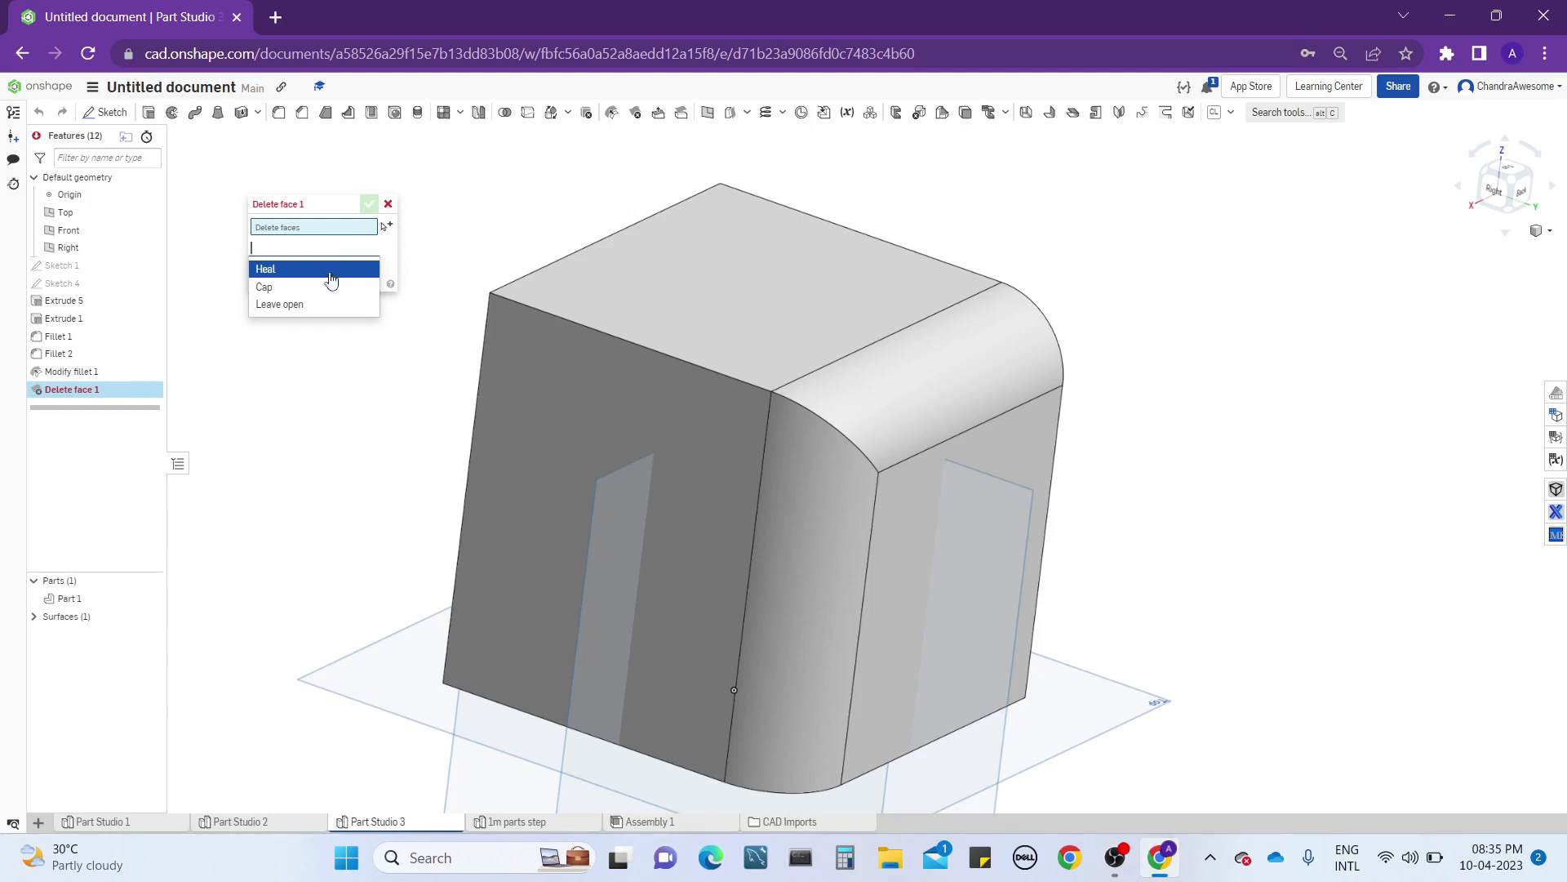
{"action": "left_click", "coordinate": [320, 305]}
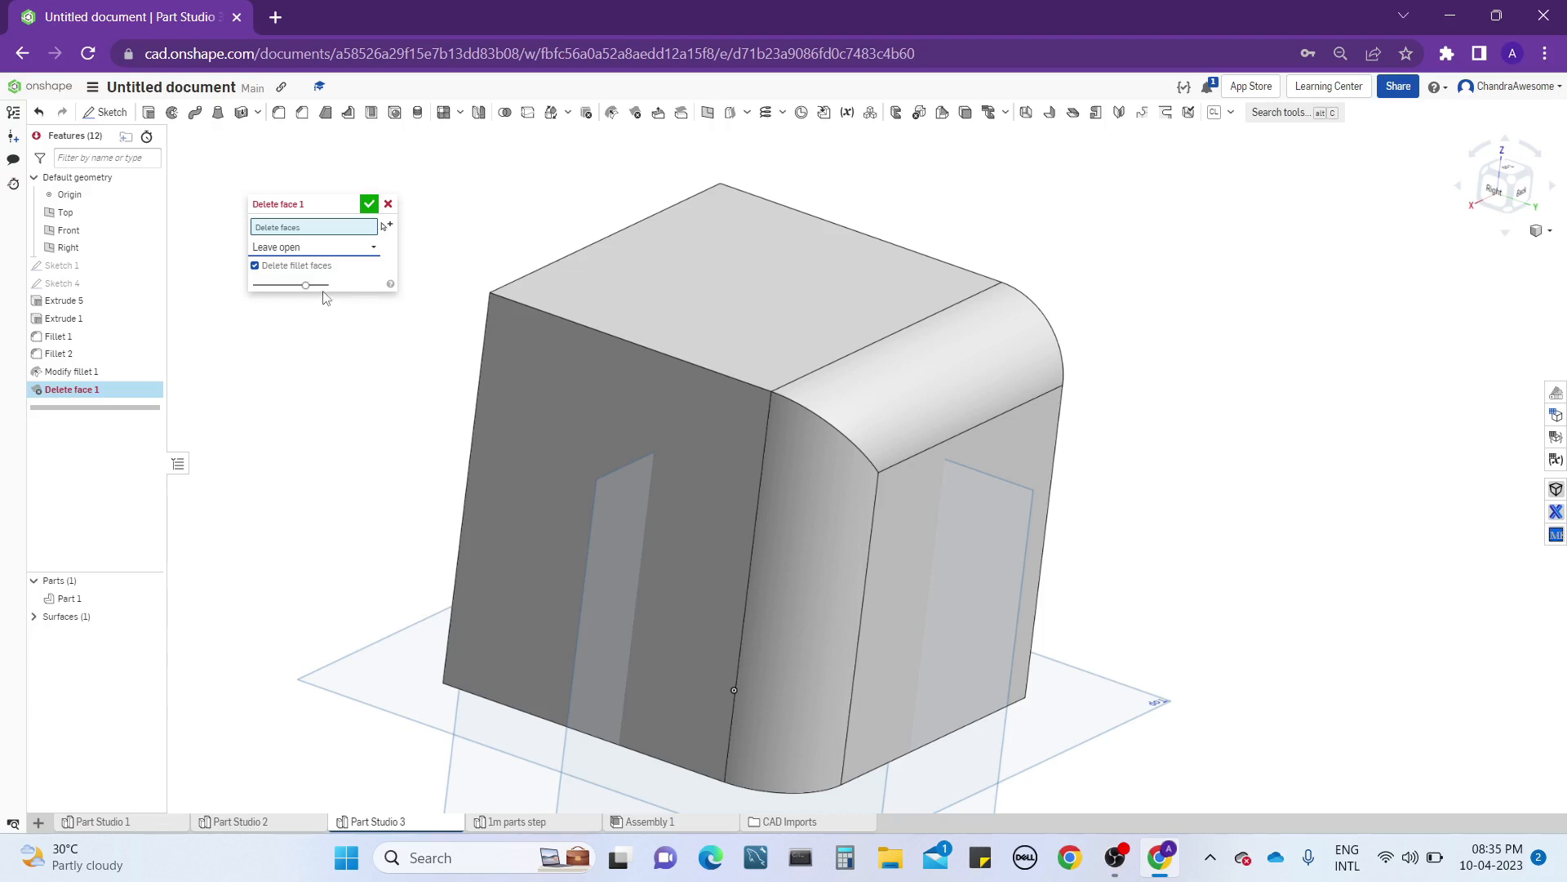
{"action": "middle_click_drag", "start_coordinate": [581, 287], "coordinate": [669, 277]}
{"action": "right_click_drag", "start_coordinate": [559, 225], "coordinate": [556, 244]}
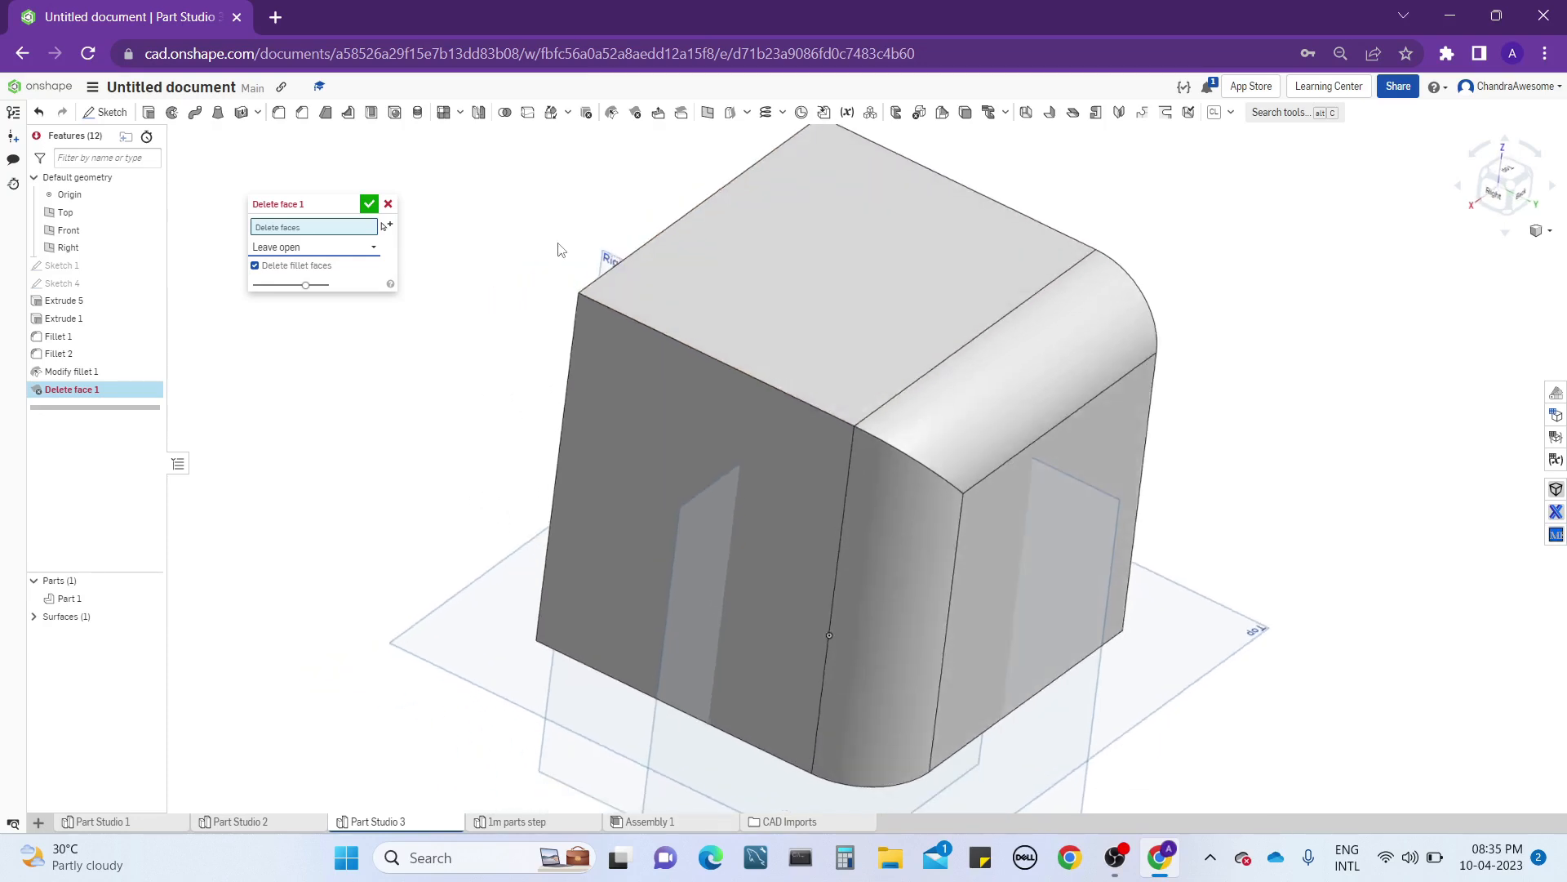
{"action": "right_click_drag", "start_coordinate": [761, 281], "coordinate": [786, 329]}
{"action": "right_click_drag", "start_coordinate": [680, 287], "coordinate": [678, 380]}
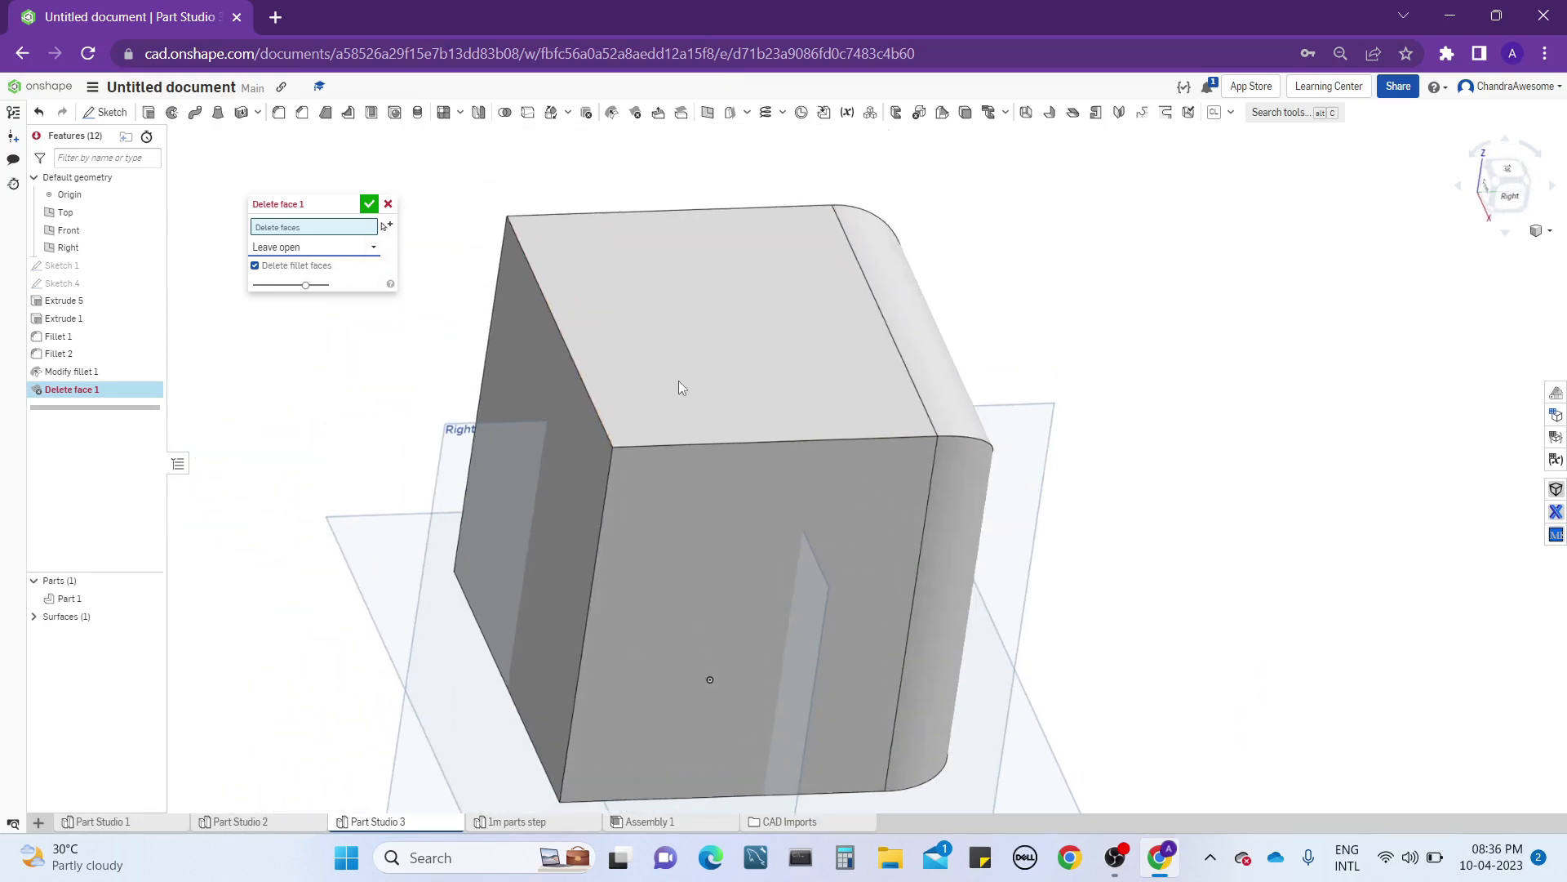
{"action": "left_click", "coordinate": [687, 331]}
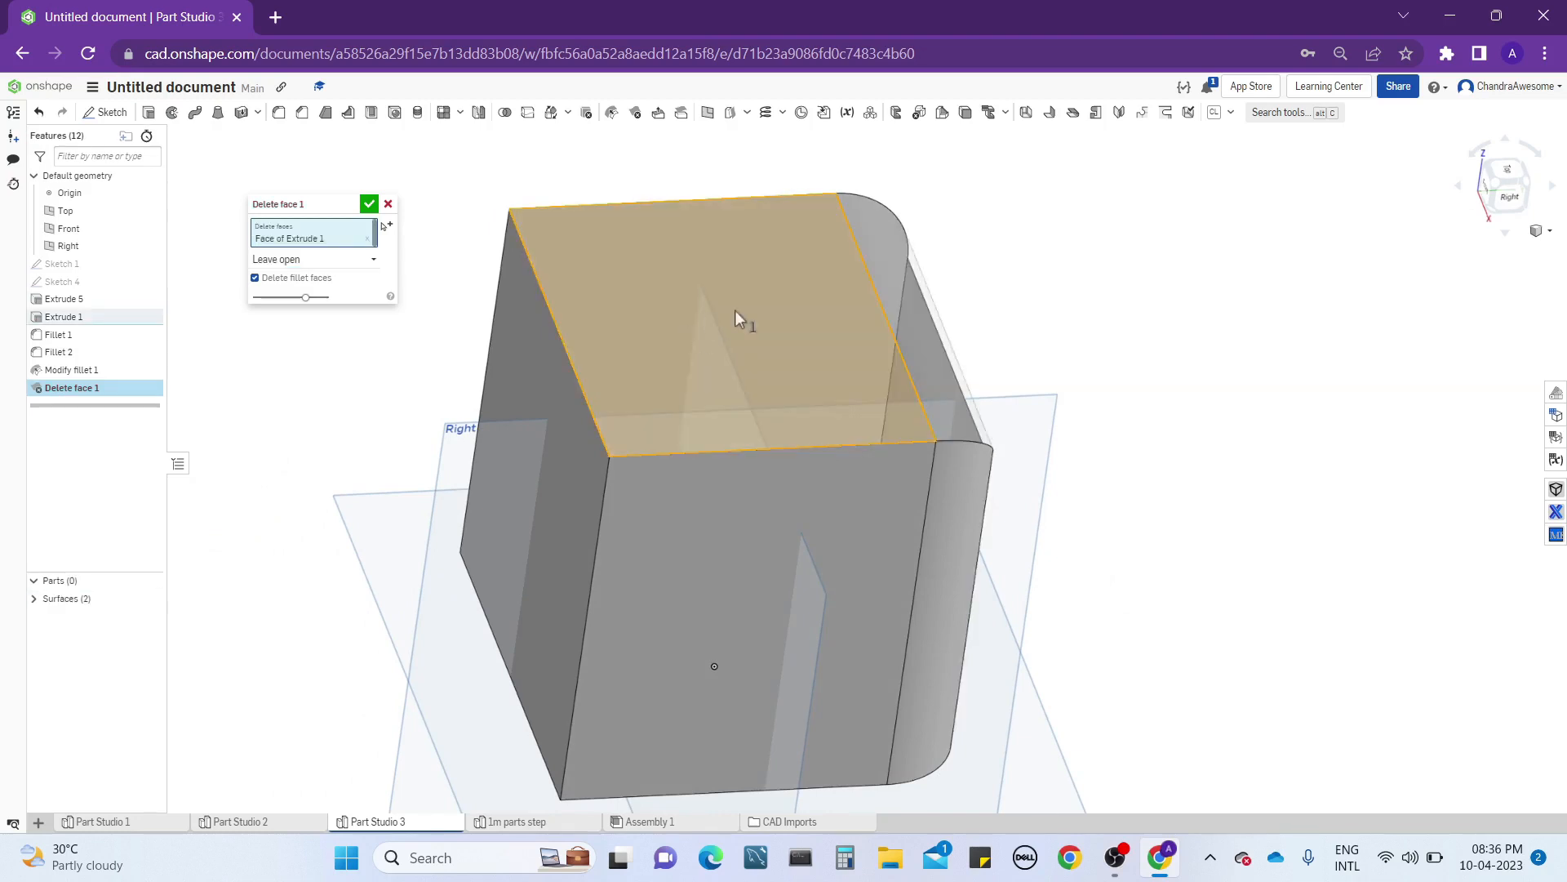
{"action": "right_click_drag", "start_coordinate": [738, 321], "coordinate": [608, 292]}
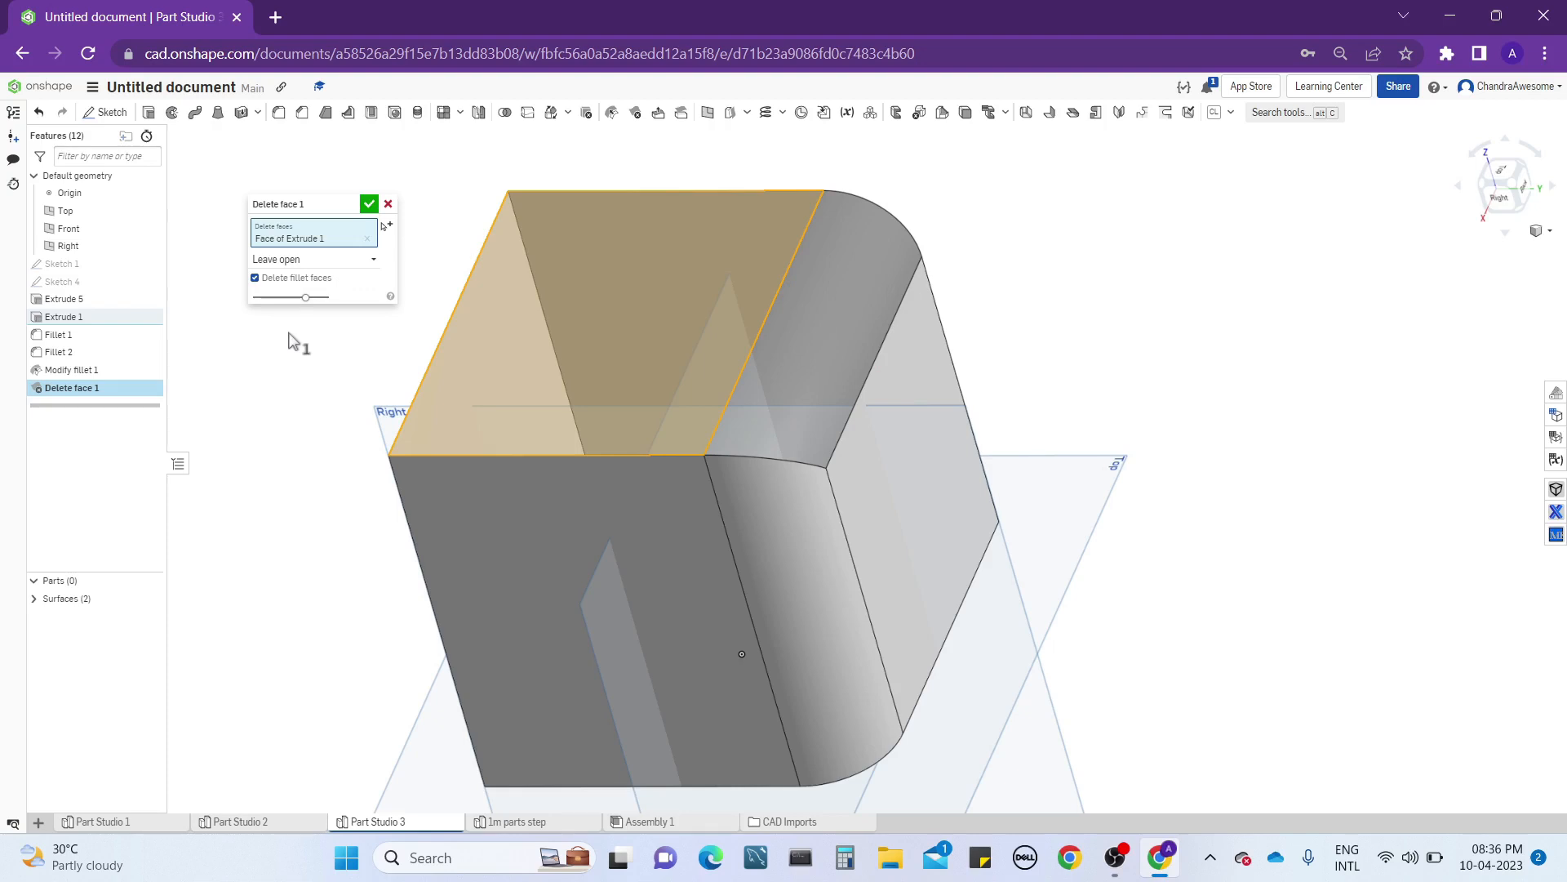
Exclude fillet faces from the top face deletion and accept the feature.
{"action": "left_click", "coordinate": [256, 280]}
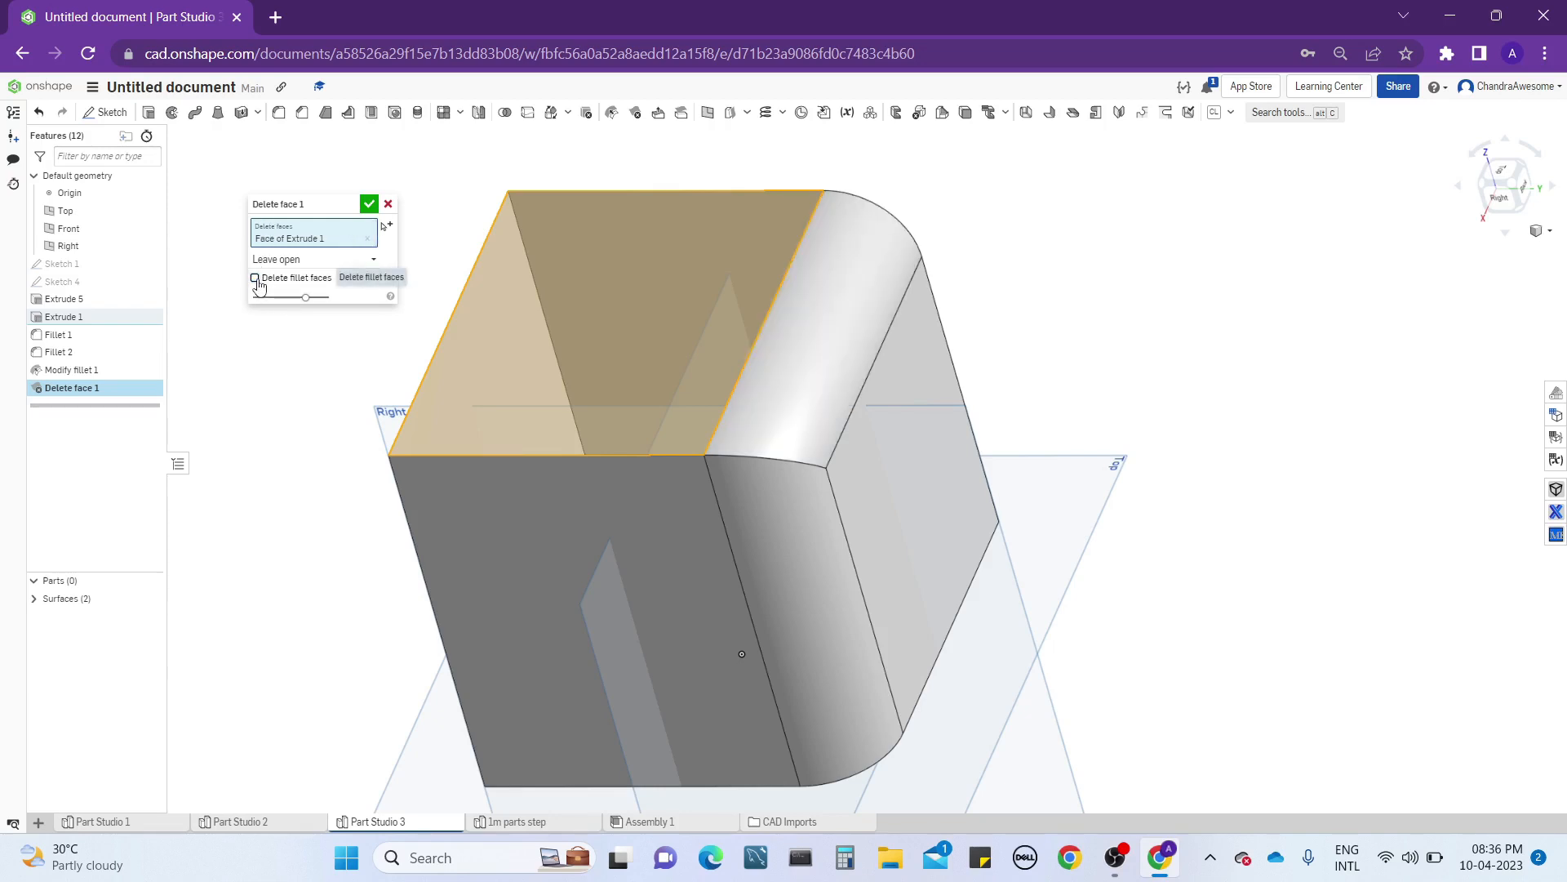
{"action": "right_click_drag", "start_coordinate": [671, 385], "coordinate": [571, 369]}
{"action": "middle_click_drag", "start_coordinate": [572, 369], "coordinate": [686, 375]}
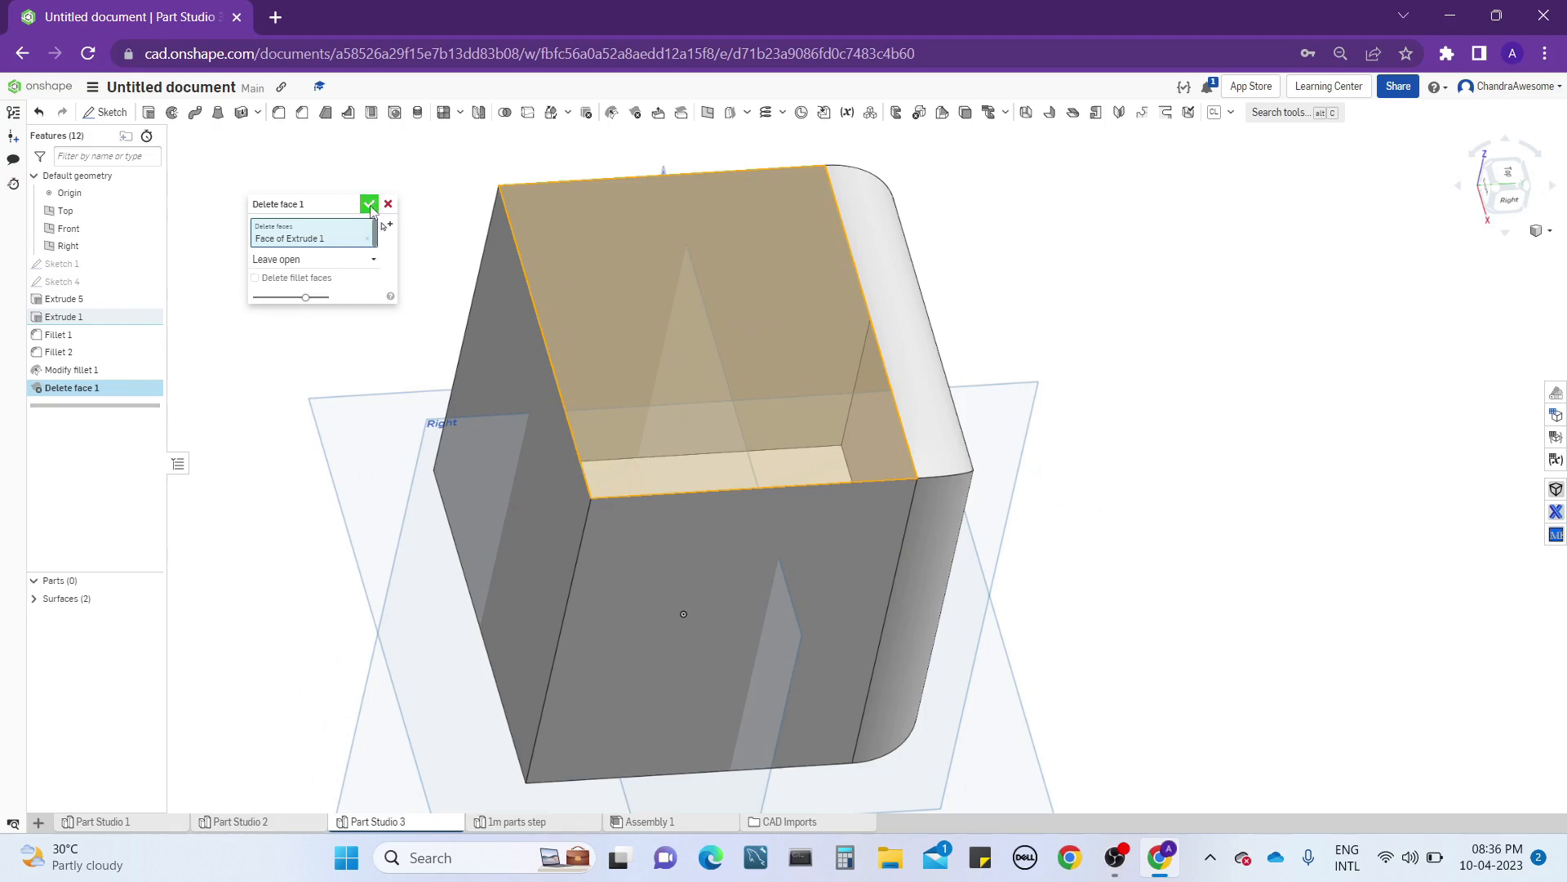
{"action": "left_click", "coordinate": [369, 204]}
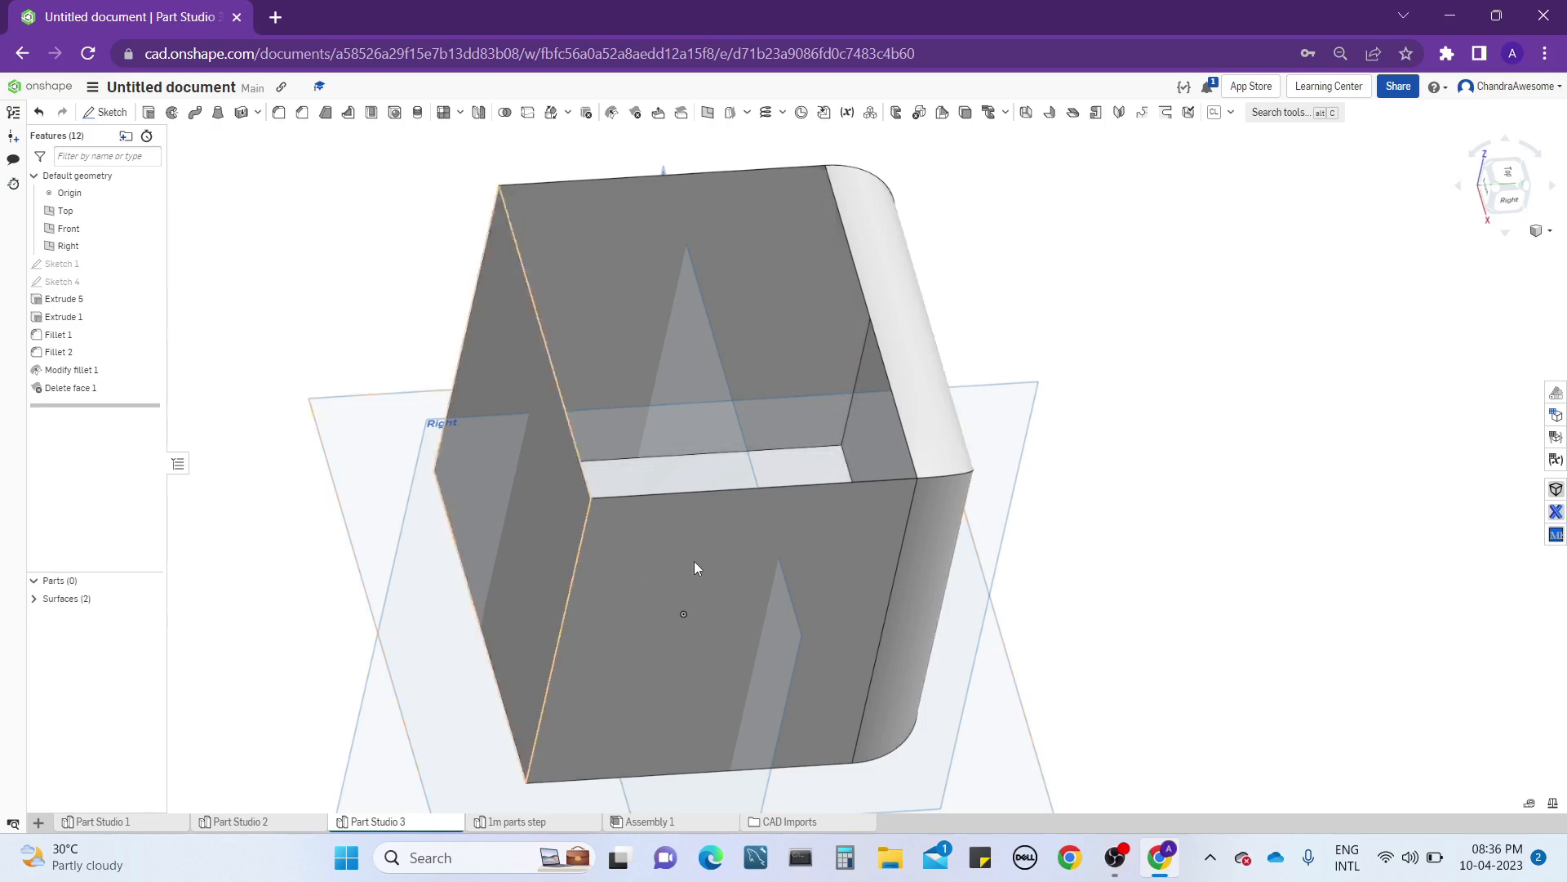
Examine the model and its interior around the deleted top face from several angles.
{"action": "mouse_move", "coordinate": [885, 441]}
{"action": "right_mouse_down"}
{"action": "mouse_move", "coordinate": [827, 443]}
{"action": "mouse_move", "coordinate": [904, 444]}
{"action": "right_mouse_up"}
{"action": "scroll", "coordinate": [898, 447], "scroll_direction": "down", "scroll_amount": 3}
{"action": "middle_click_drag", "start_coordinate": [891, 450], "coordinate": [885, 561]}
{"action": "scroll", "coordinate": [885, 561], "scroll_direction": "up", "scroll_amount": 3}
{"action": "right_click_drag", "start_coordinate": [885, 562], "coordinate": [821, 573]}
{"action": "middle_click_drag", "start_coordinate": [820, 580], "coordinate": [611, 614]}
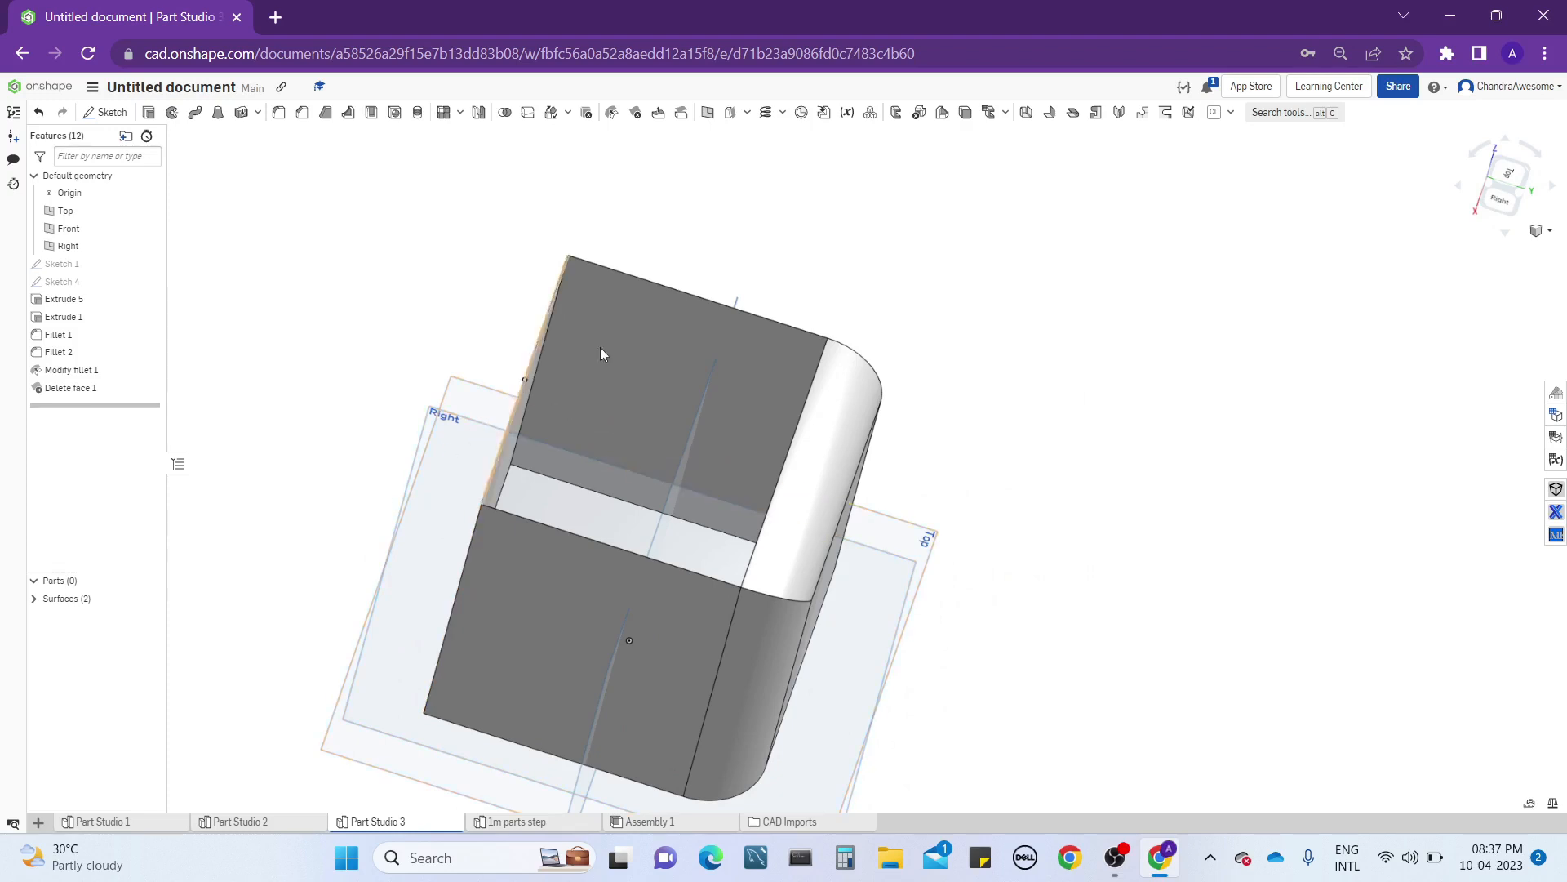
{"action": "right_click_drag", "start_coordinate": [602, 354], "coordinate": [575, 330]}
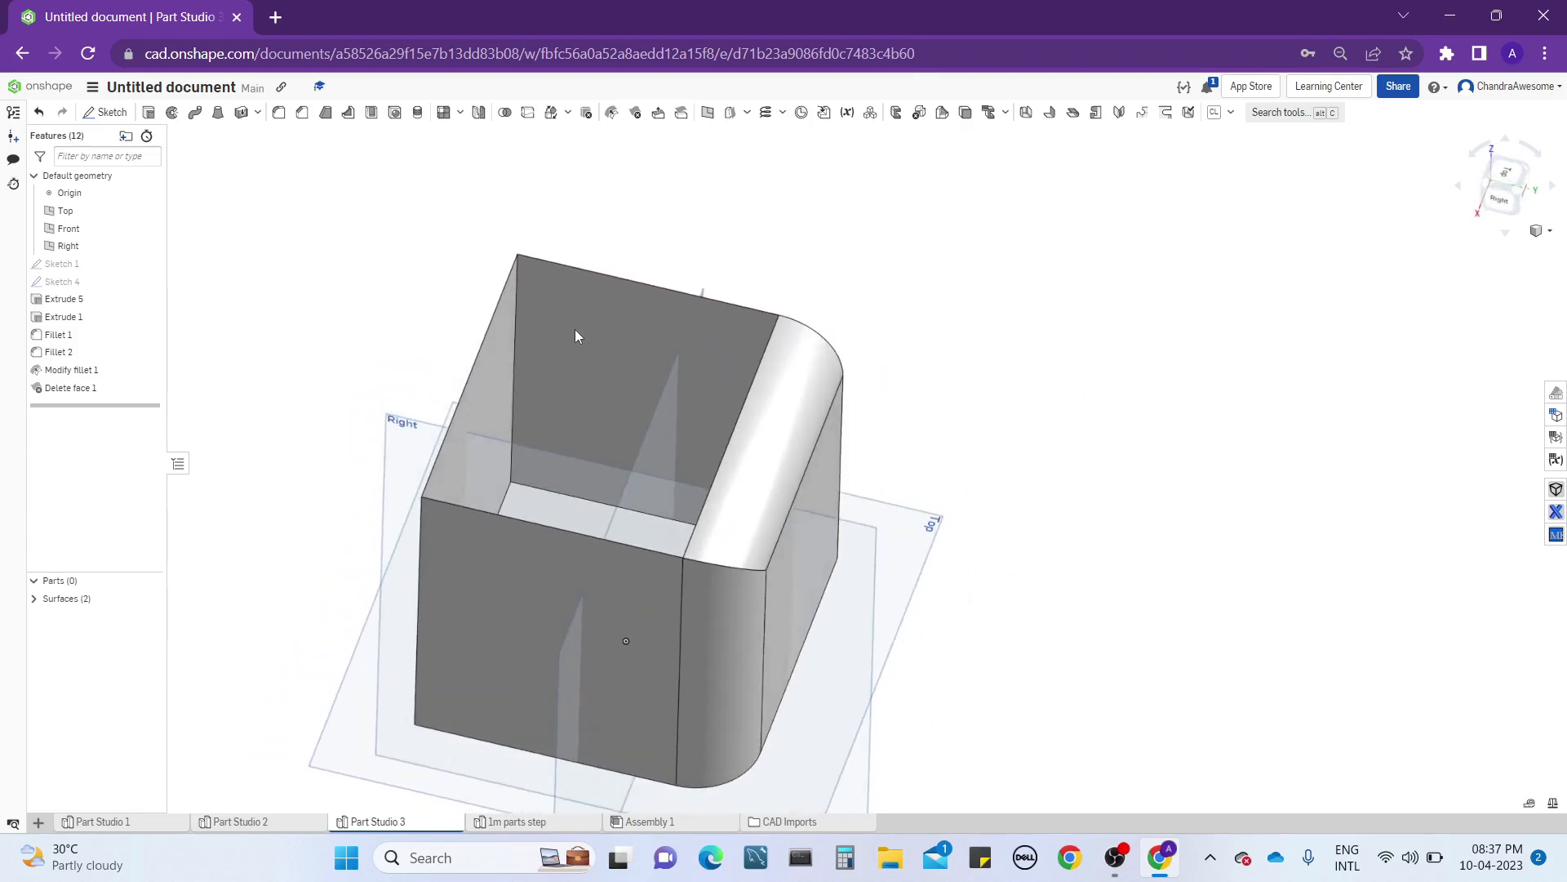
{"action": "left_click", "coordinate": [636, 116]}
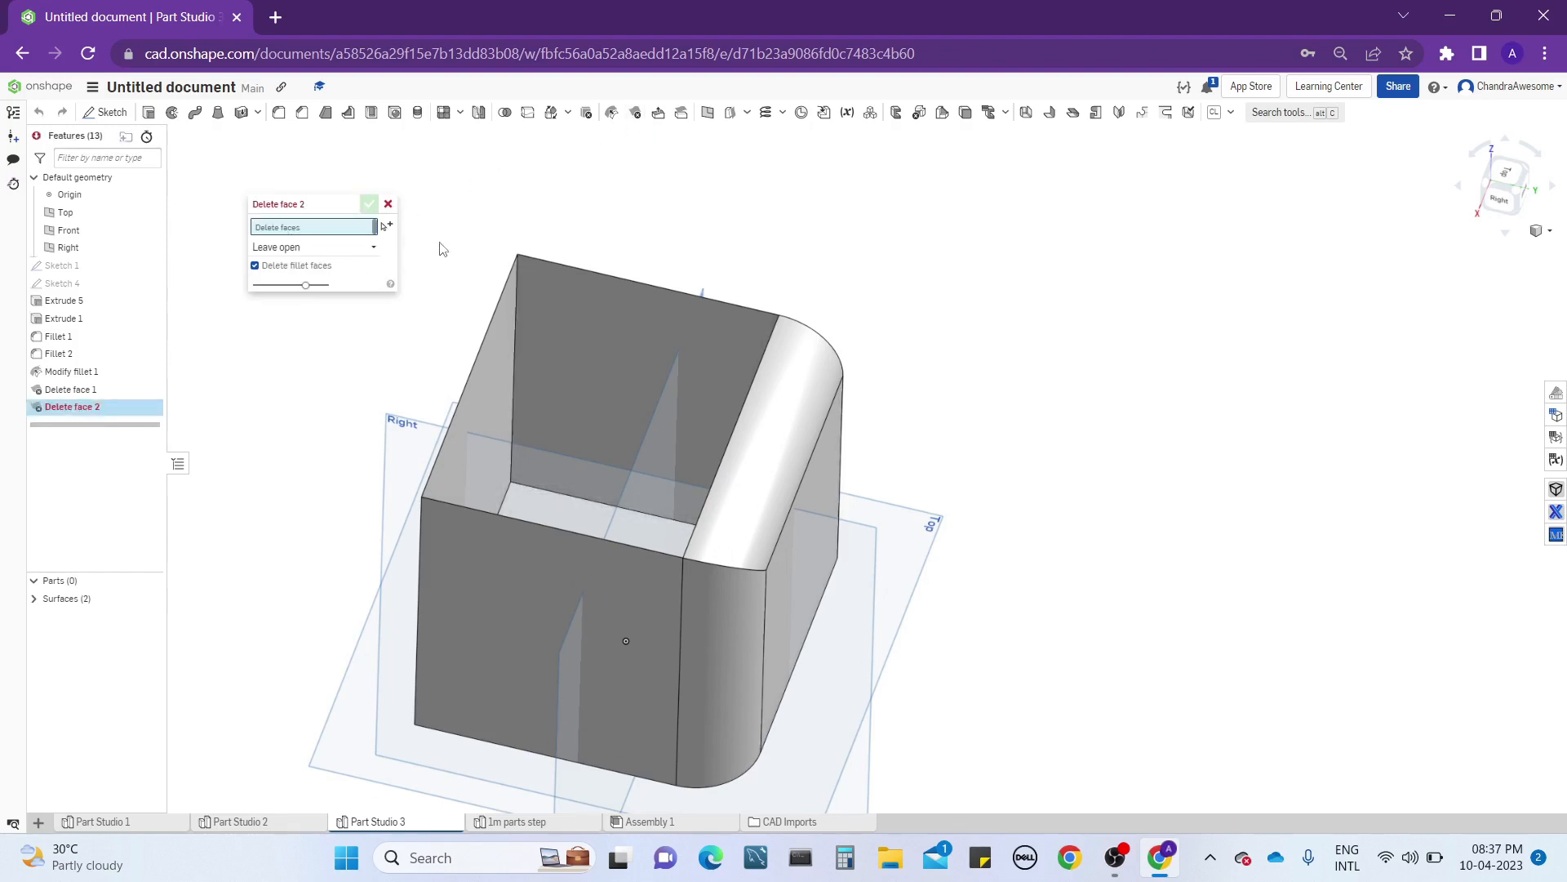
{"action": "middle_click_drag", "start_coordinate": [439, 248], "coordinate": [471, 231]}
{"action": "left_click", "coordinate": [352, 244]}
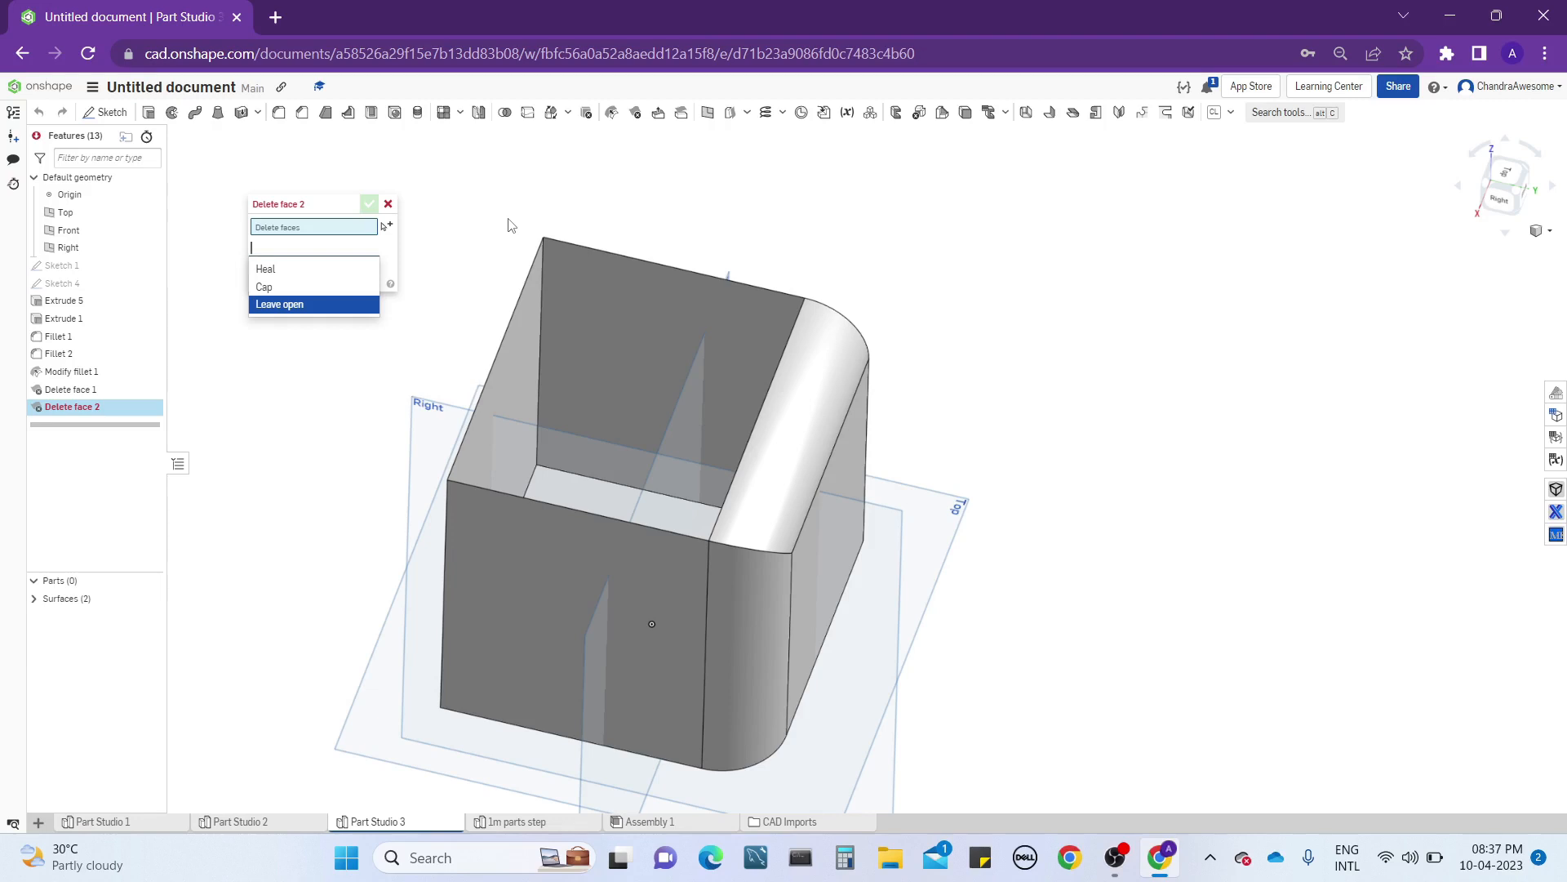
{"action": "right_click_drag", "start_coordinate": [586, 516], "coordinate": [648, 439]}
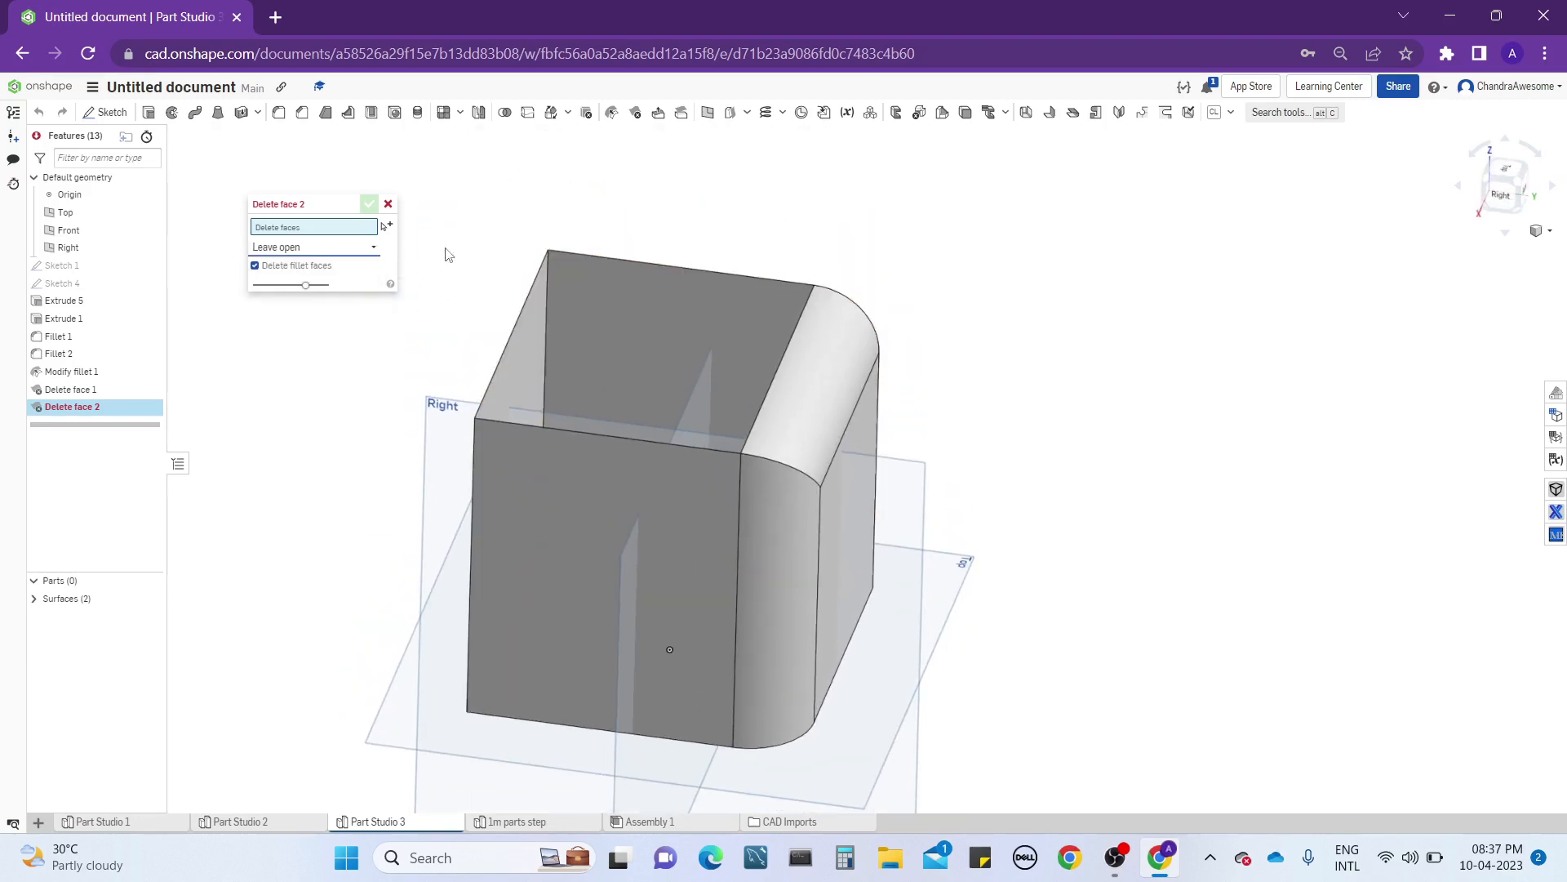
{"action": "left_click", "coordinate": [389, 204]}
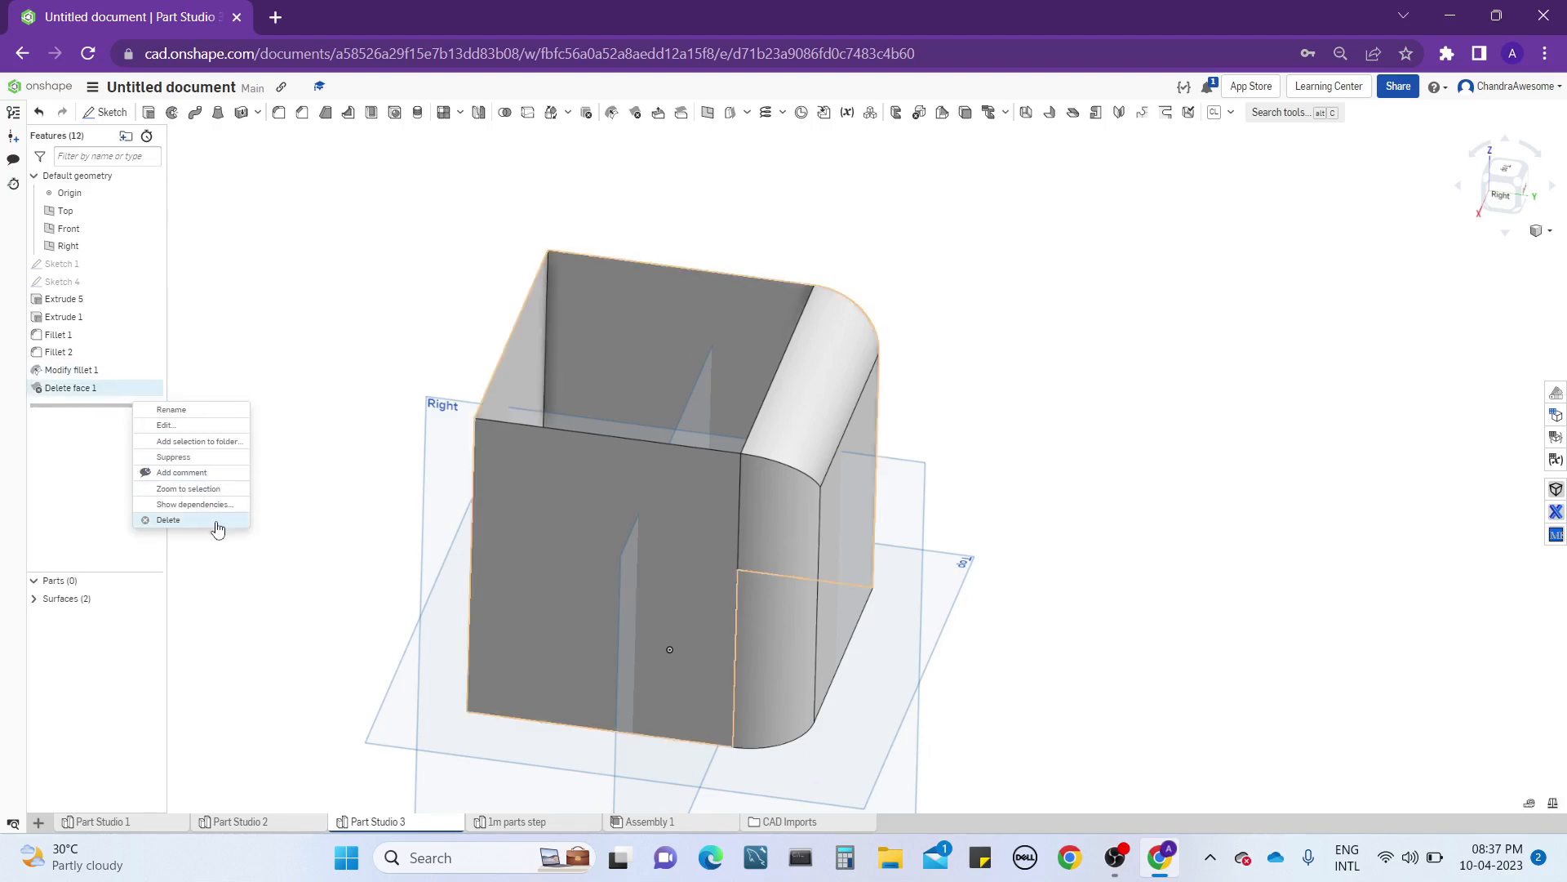
Remove the Delete face 1 feature from the model's feature history.
{"action": "left_click", "coordinate": [168, 520]}
{"action": "right_click_drag", "start_coordinate": [619, 404], "coordinate": [689, 414]}
{"action": "mouse_move", "coordinate": [563, 388]}
{"action": "right_mouse_down"}
{"action": "mouse_move", "coordinate": [655, 333]}
{"action": "mouse_move", "coordinate": [717, 395]}
{"action": "mouse_move", "coordinate": [752, 367]}
{"action": "mouse_move", "coordinate": [700, 400]}
{"action": "mouse_move", "coordinate": [532, 401]}
{"action": "mouse_move", "coordinate": [546, 405]}
{"action": "right_mouse_up"}
Start a sketch on the cube's top face and draw a circle about 0.78 in in diameter near the front-left edge.
{"action": "left_click", "coordinate": [546, 405]}
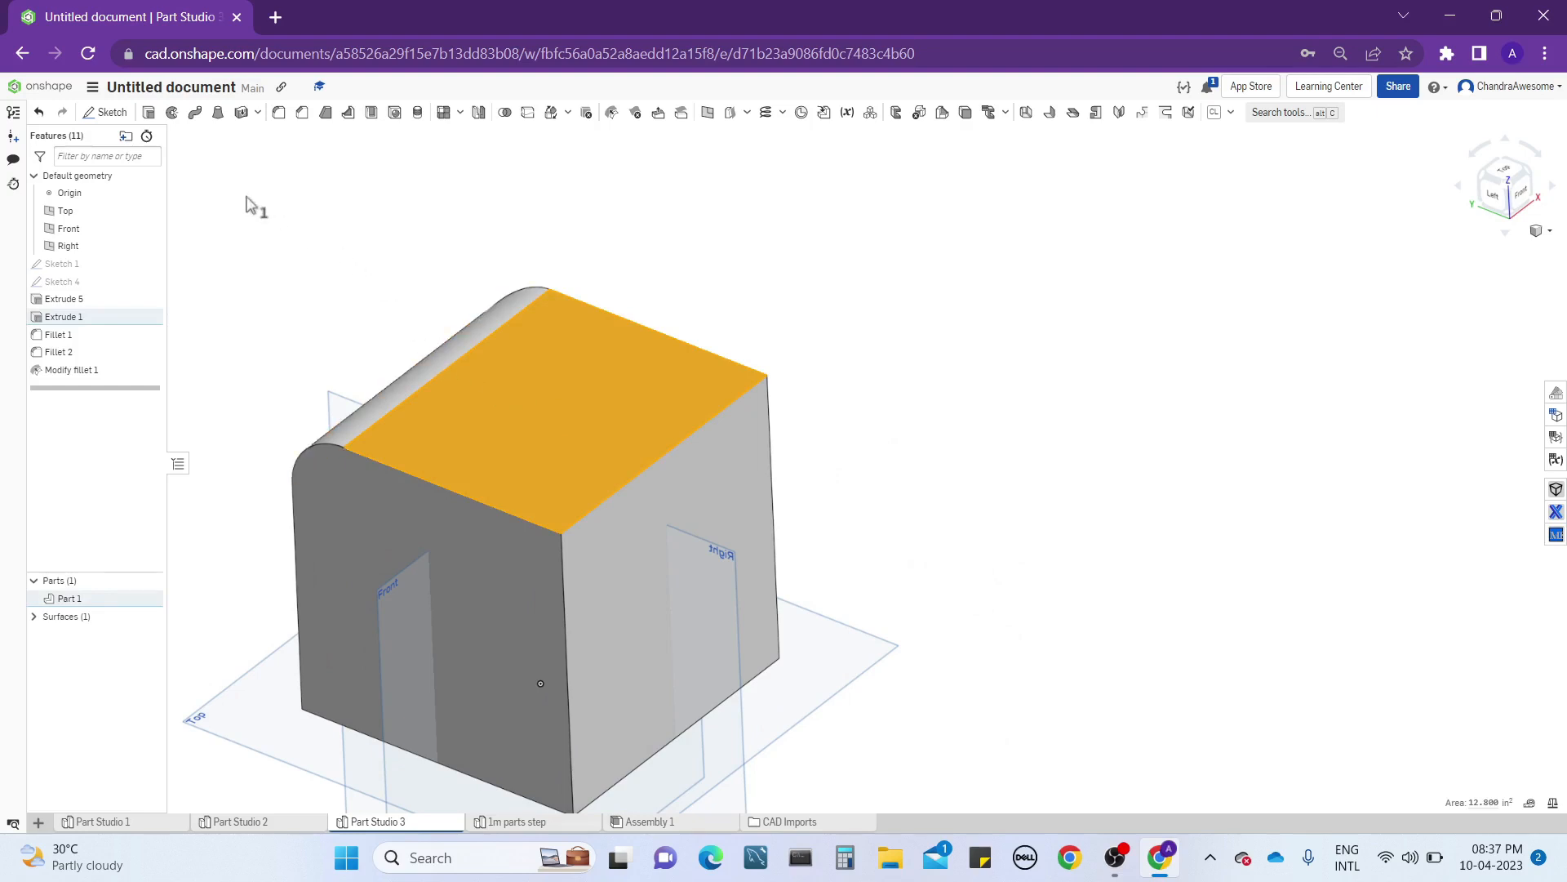
{"action": "left_click", "coordinate": [107, 112]}
{"action": "middle_click_drag", "start_coordinate": [606, 294], "coordinate": [770, 255]}
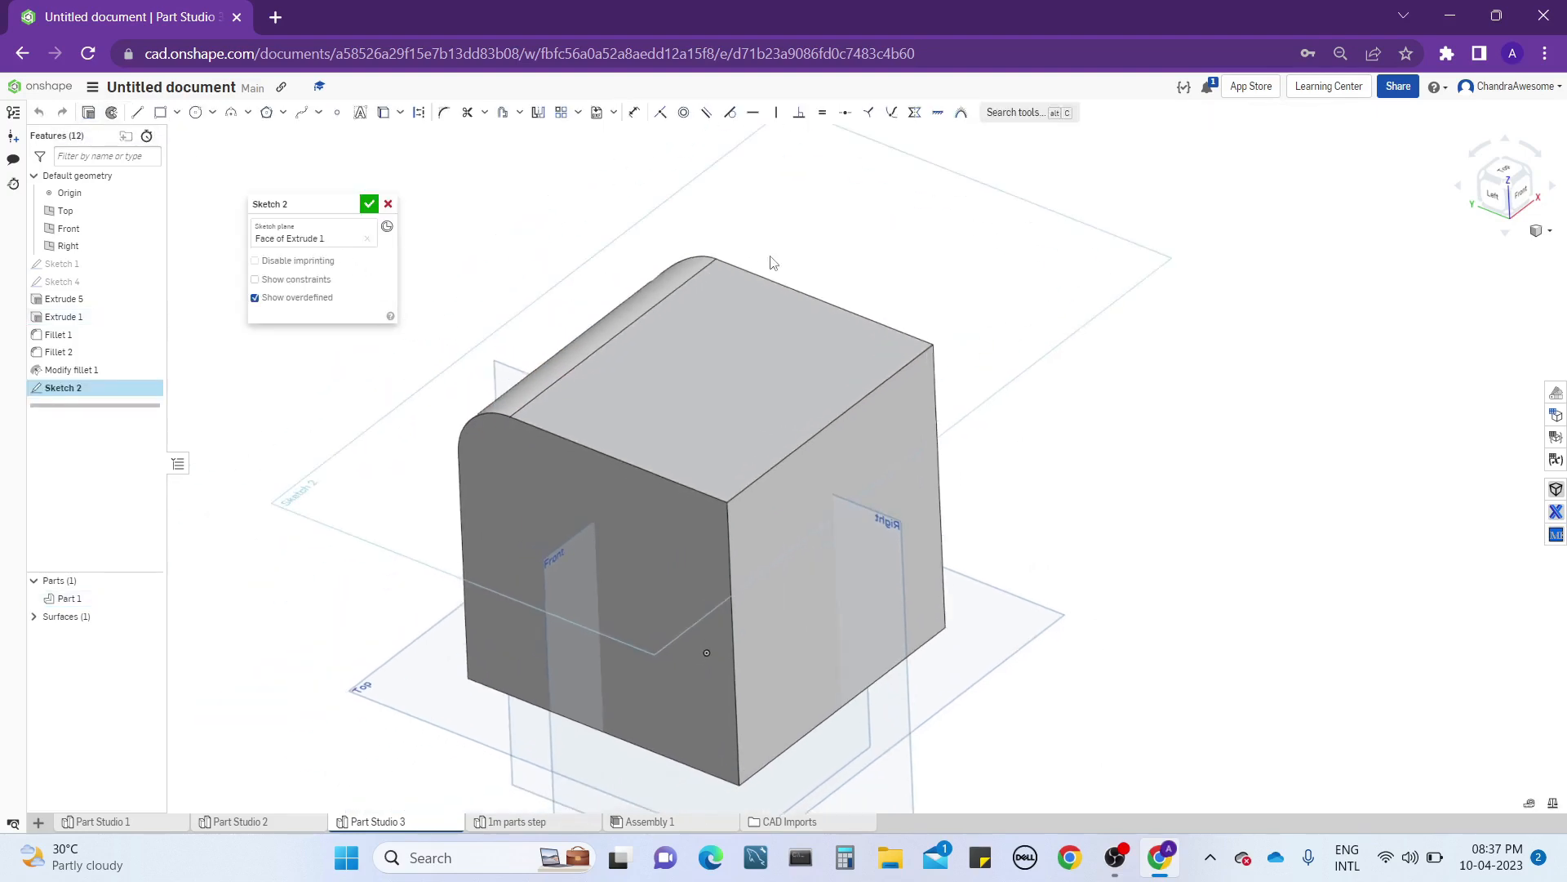
{"action": "left_click", "coordinate": [196, 112]}
{"action": "right_click_drag", "start_coordinate": [770, 360], "coordinate": [611, 415]}
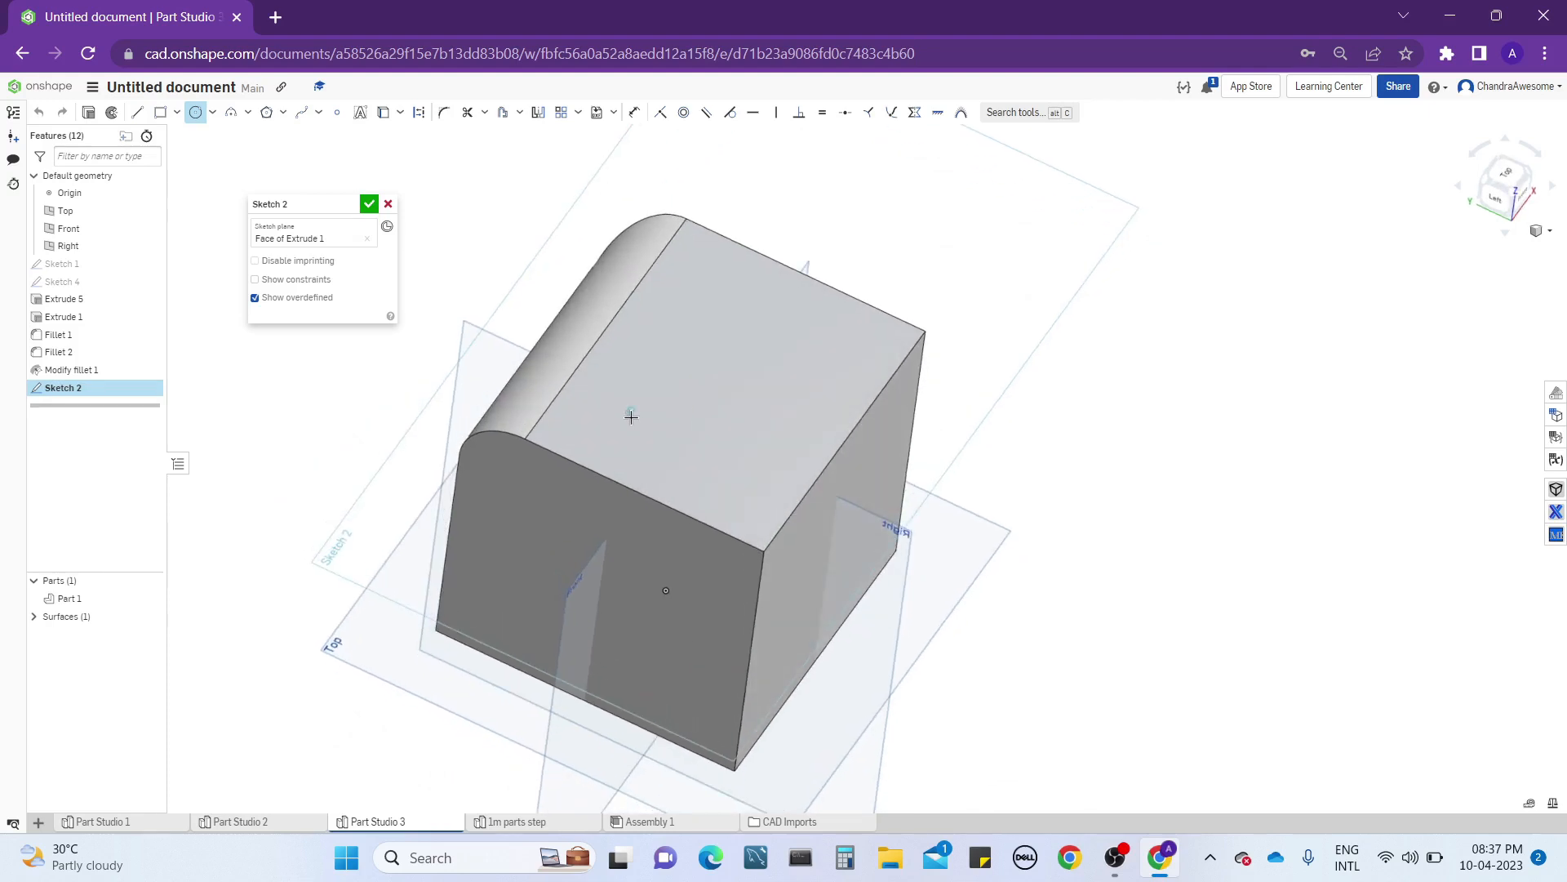
{"action": "left_click", "coordinate": [631, 416]}
{"action": "left_click", "coordinate": [601, 401]}
Draw a center point rectangle beside the circle on the top face and finish the sketch.
{"action": "left_click", "coordinate": [178, 114]}
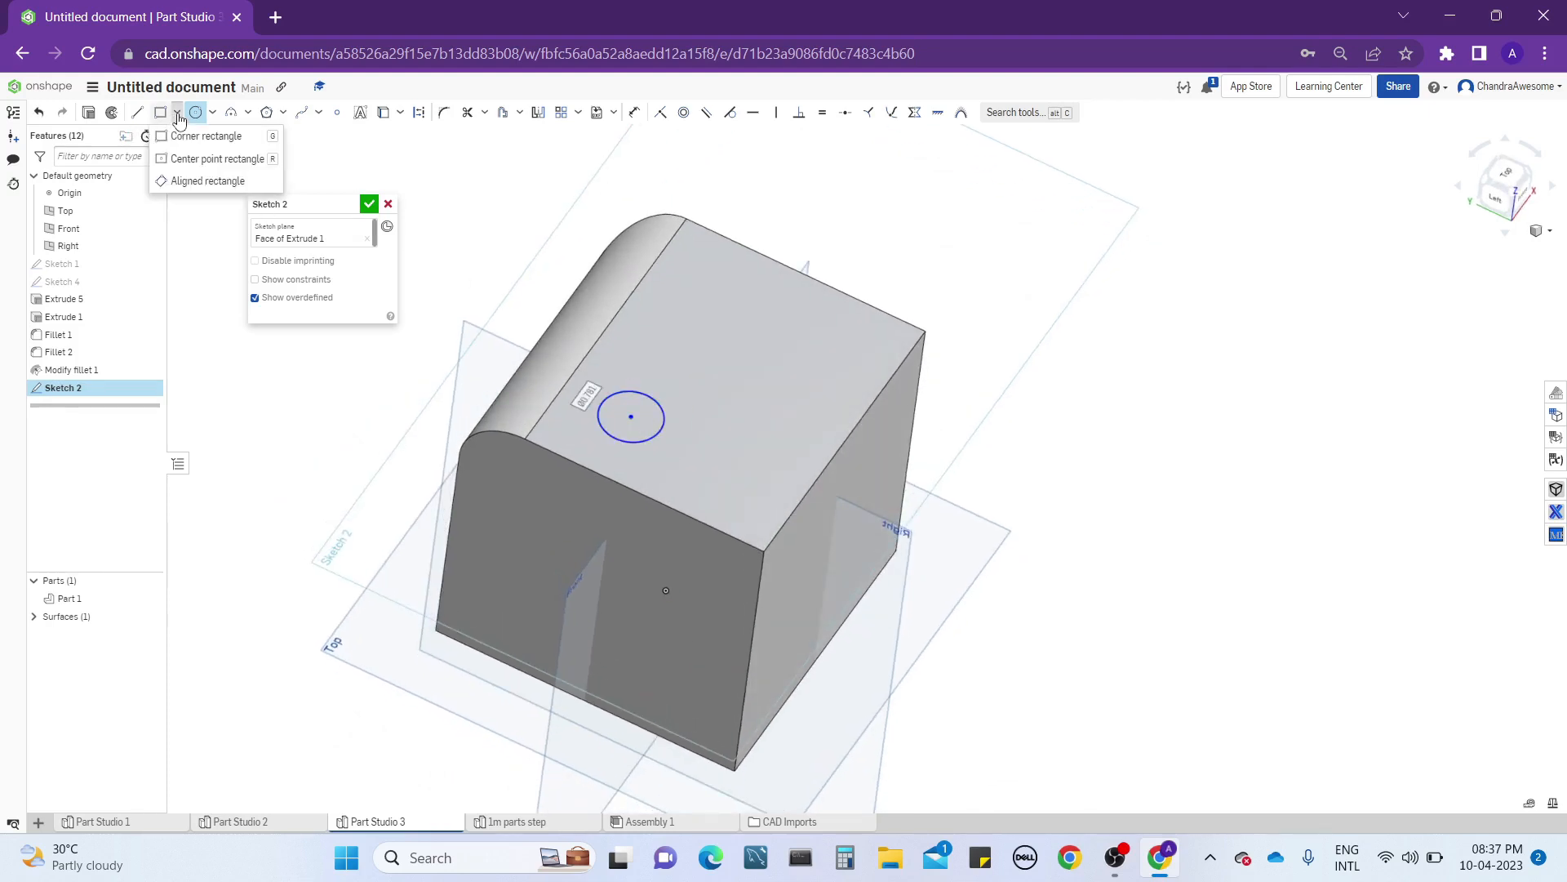
{"action": "left_click", "coordinate": [196, 159]}
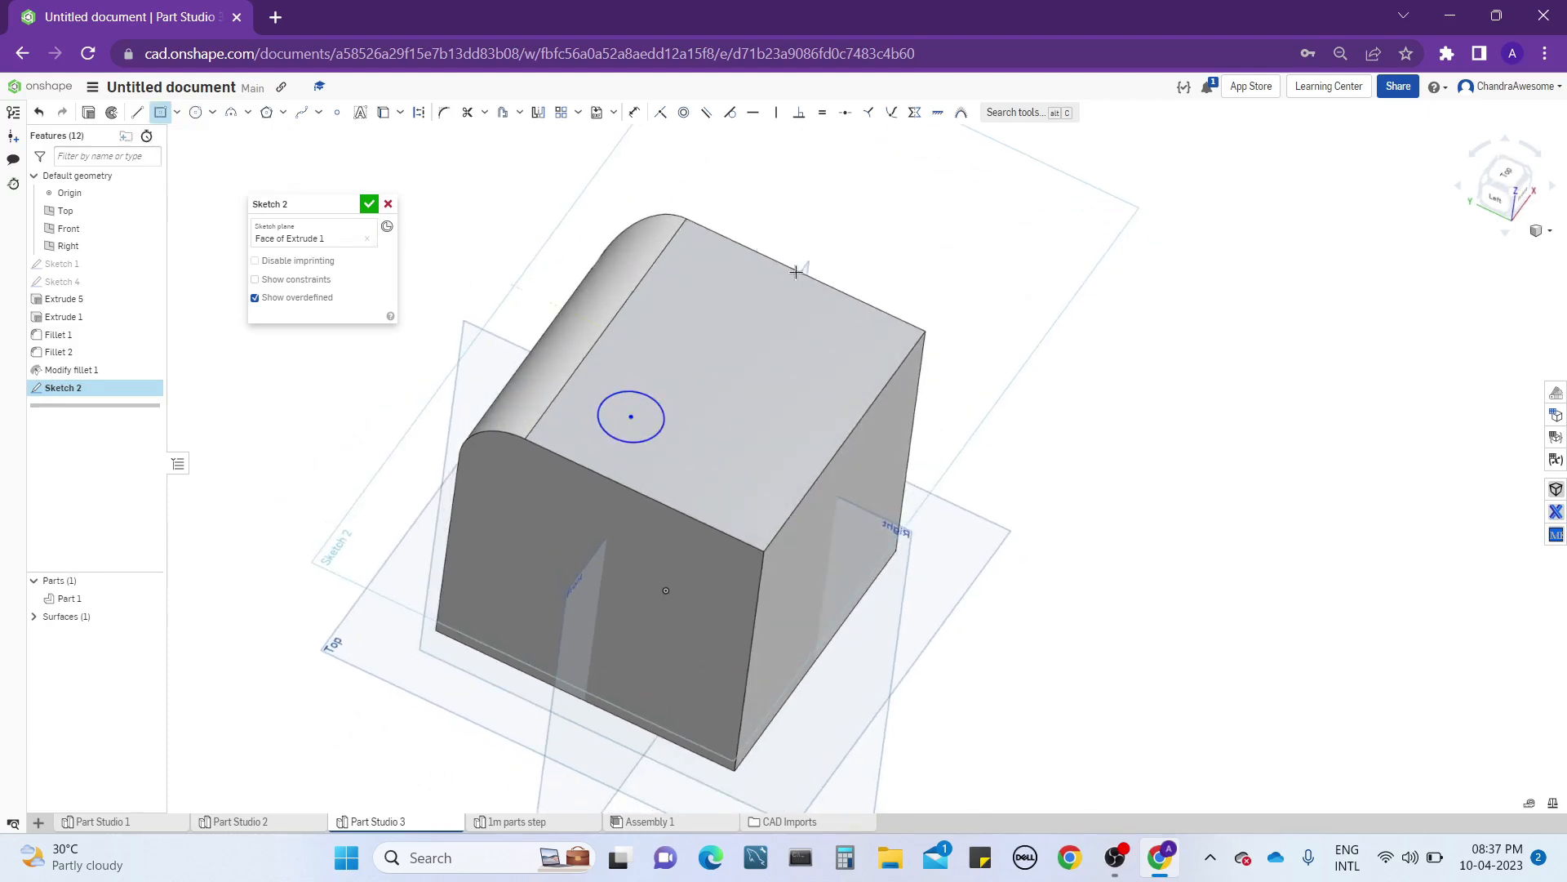
{"action": "left_click", "coordinate": [761, 347]}
{"action": "left_click", "coordinate": [818, 343]}
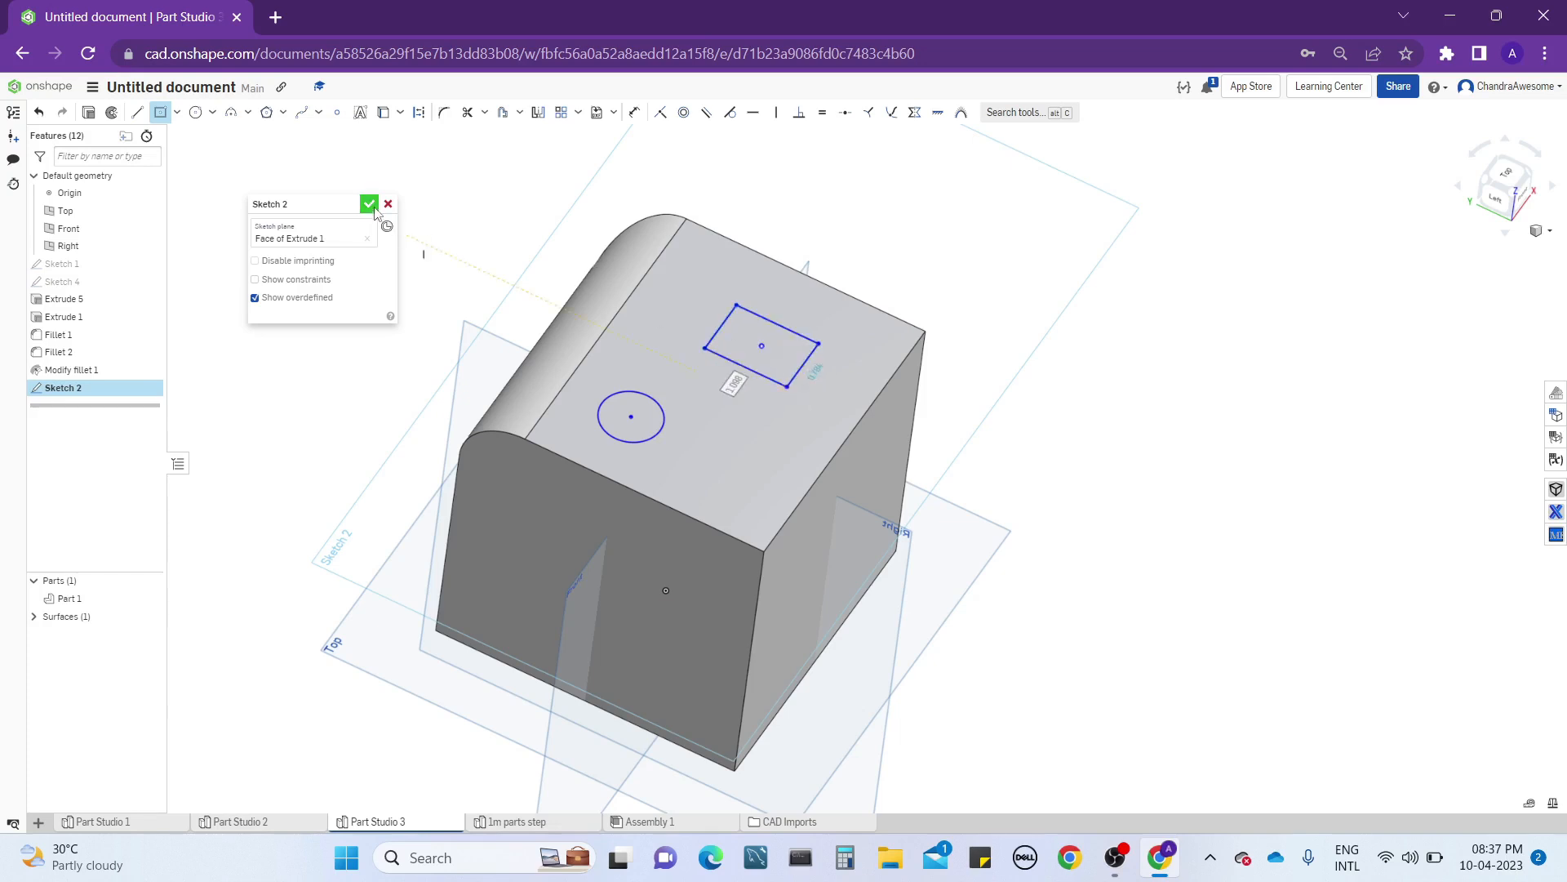
{"action": "left_click", "coordinate": [373, 207]}
Extrude the circle and rectangle down into the cube as a Blind Remove cut about 1.35 in deep.
{"action": "scroll", "coordinate": [637, 387], "scroll_direction": "up", "scroll_amount": 5}
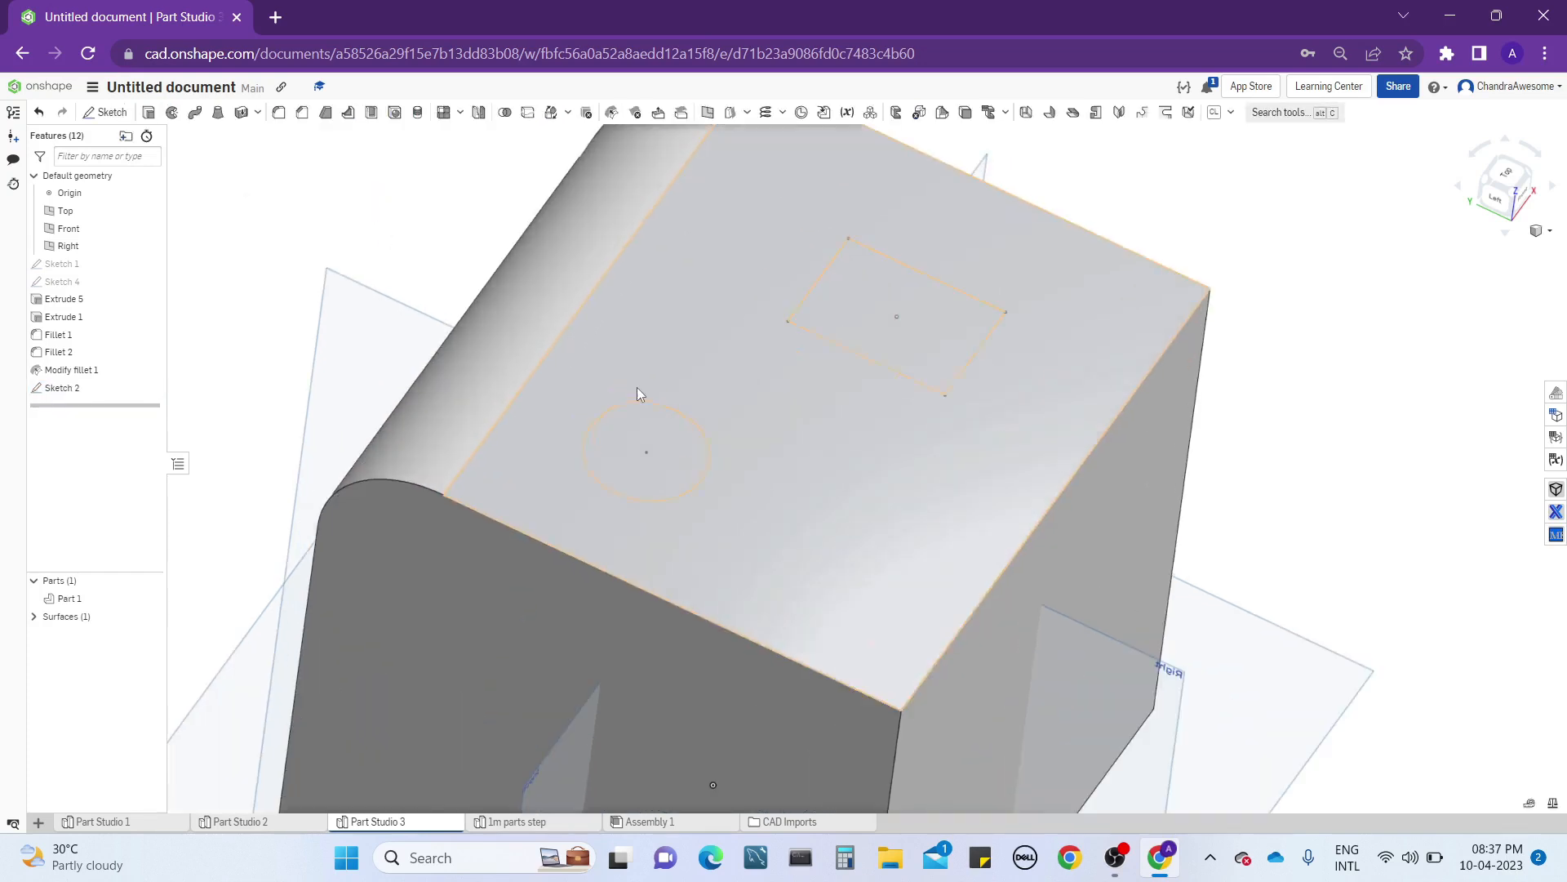
{"action": "left_click", "coordinate": [663, 424]}
{"action": "left_click", "coordinate": [939, 286]}
{"action": "right_click_drag", "start_coordinate": [939, 285], "coordinate": [610, 258]}
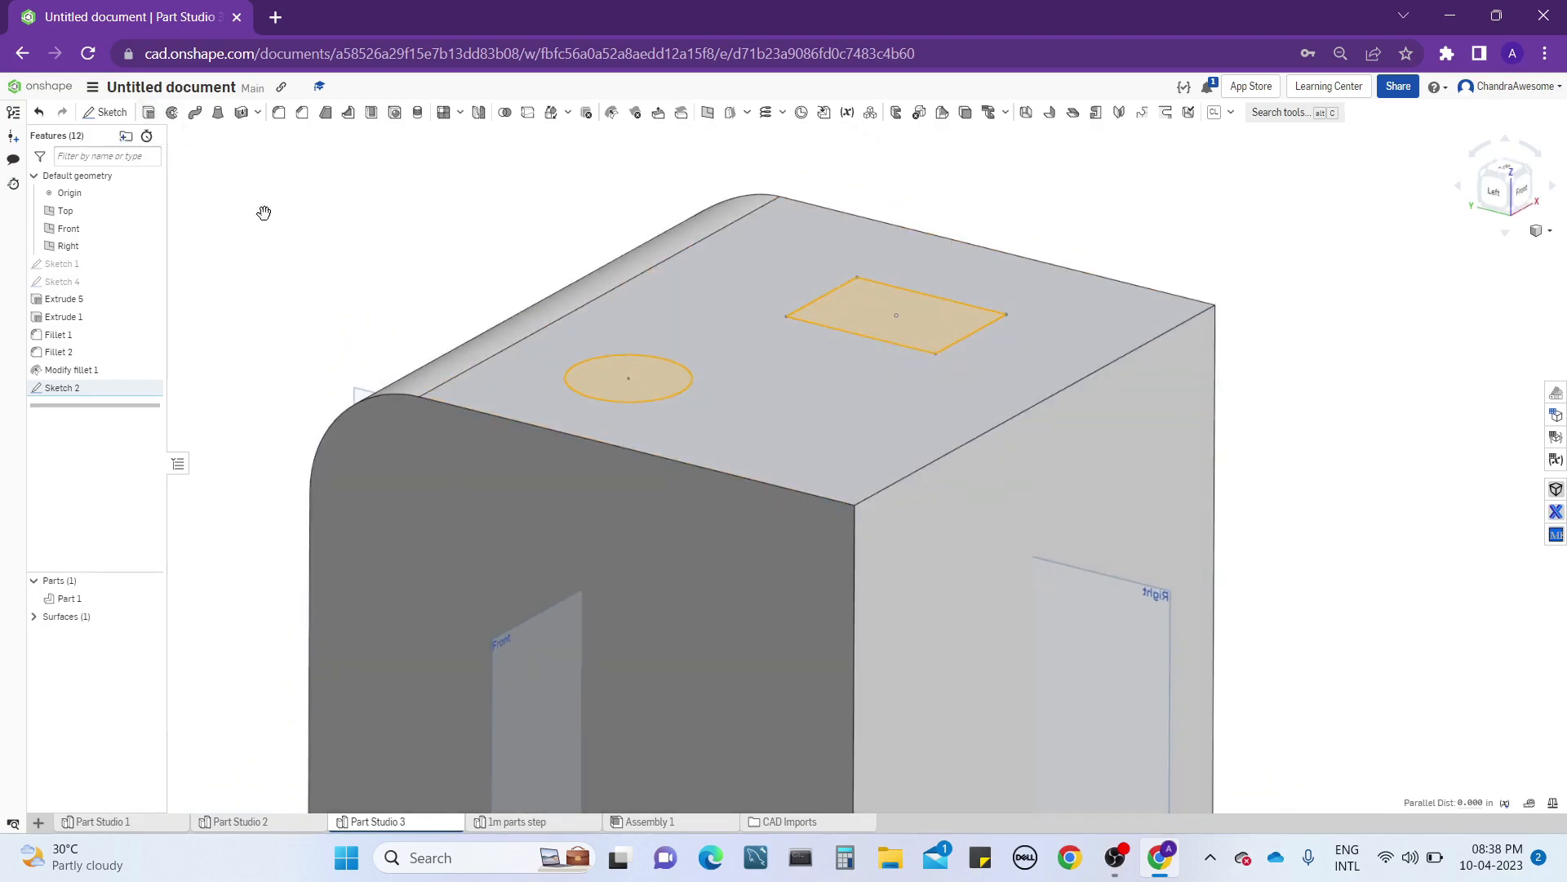
{"action": "key", "text": "shift+e"}
{"action": "left_click", "coordinate": [329, 242]}
{"action": "scroll", "coordinate": [663, 258], "scroll_direction": "down", "scroll_amount": 2}
{"action": "right_click_drag", "start_coordinate": [664, 258], "coordinate": [669, 286]}
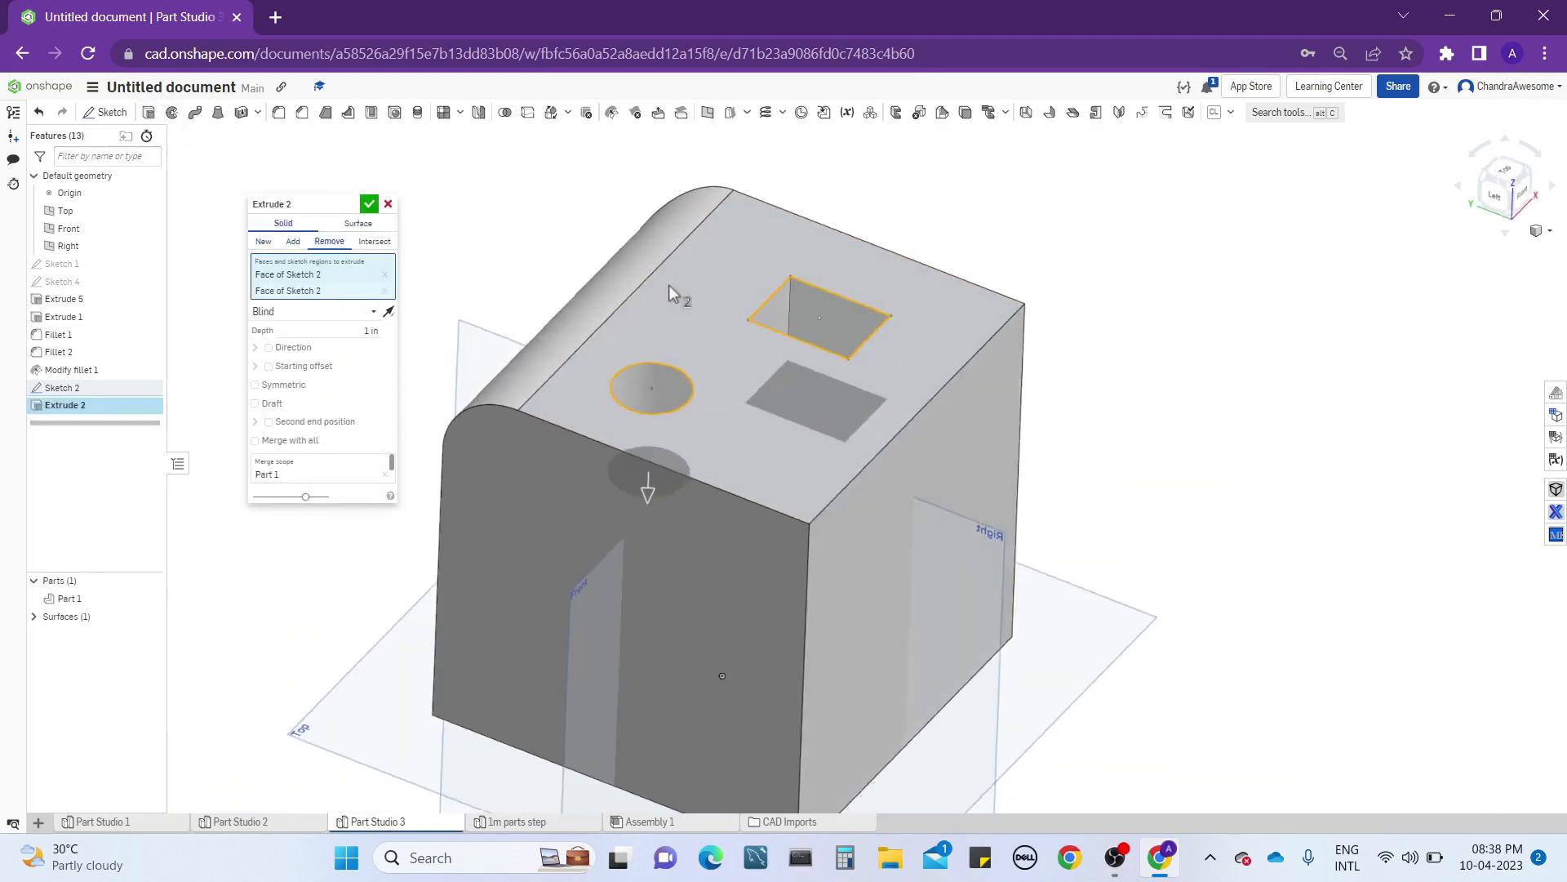
{"action": "left_click_drag", "start_coordinate": [649, 489], "coordinate": [653, 539]}
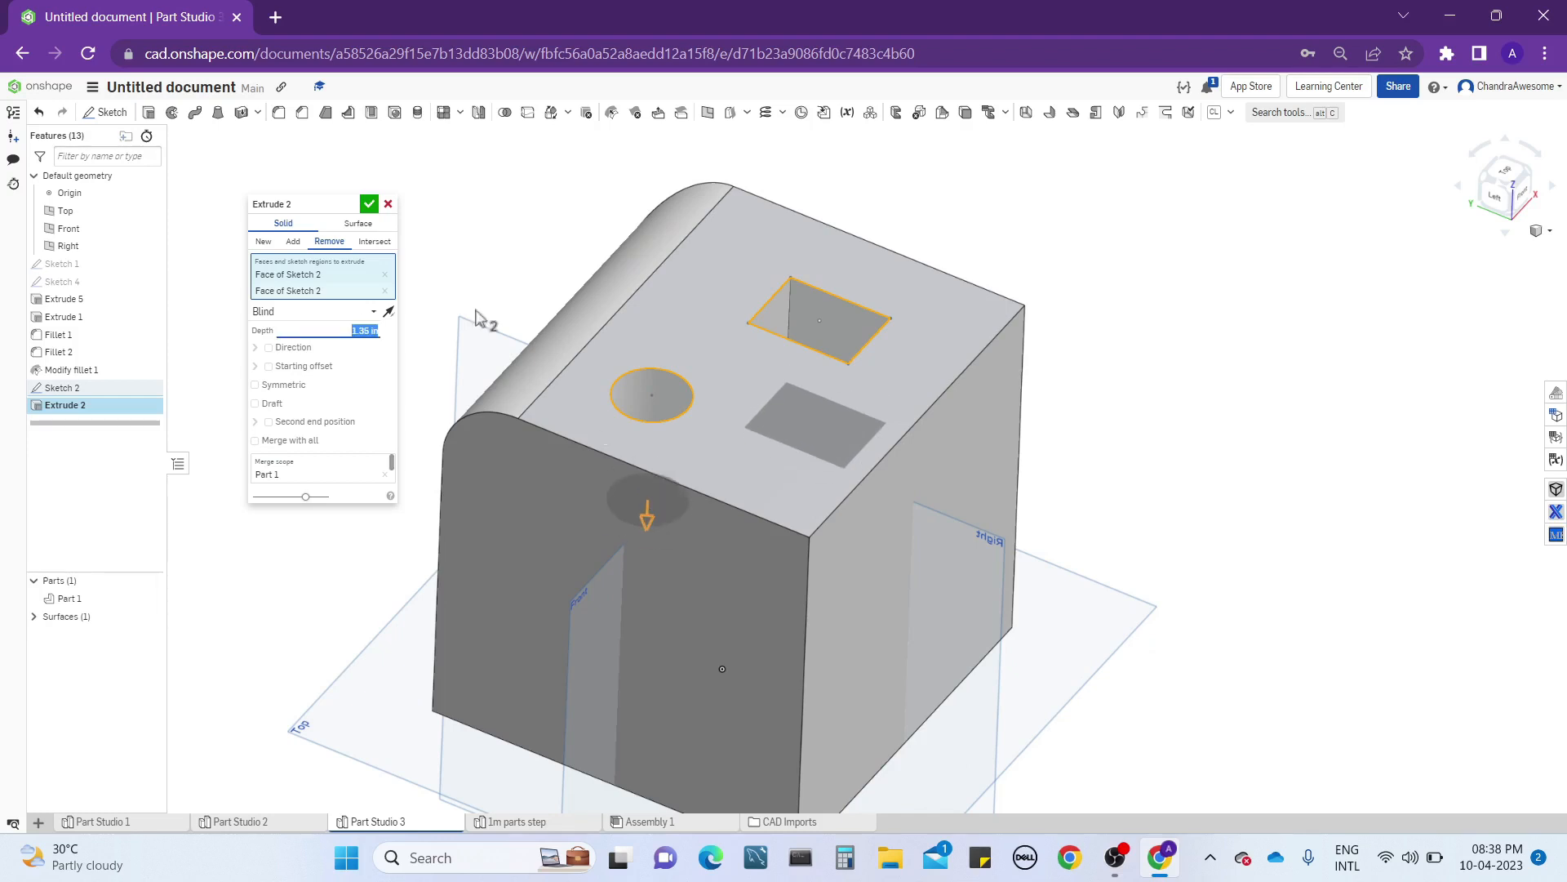
{"action": "left_click", "coordinate": [369, 204]}
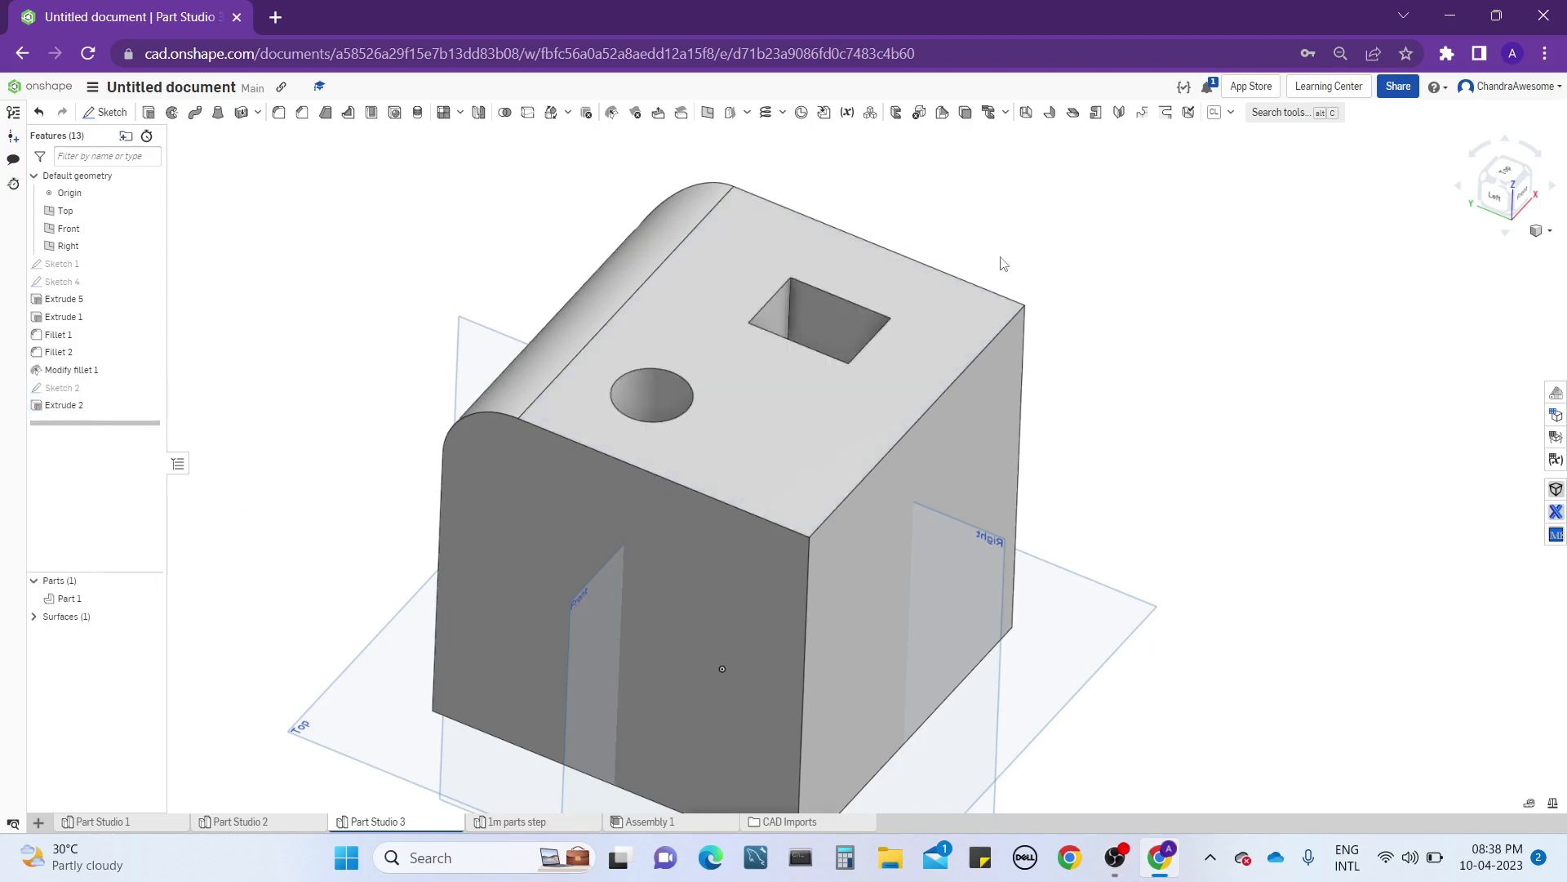
Delete the circular pocket's wall and bottom faces using Delete face with the Cap option.
{"action": "right_click_drag", "start_coordinate": [1004, 263], "coordinate": [877, 401]}
{"action": "right_click_drag", "start_coordinate": [679, 316], "coordinate": [722, 286]}
{"action": "right_click_drag", "start_coordinate": [697, 446], "coordinate": [698, 422]}
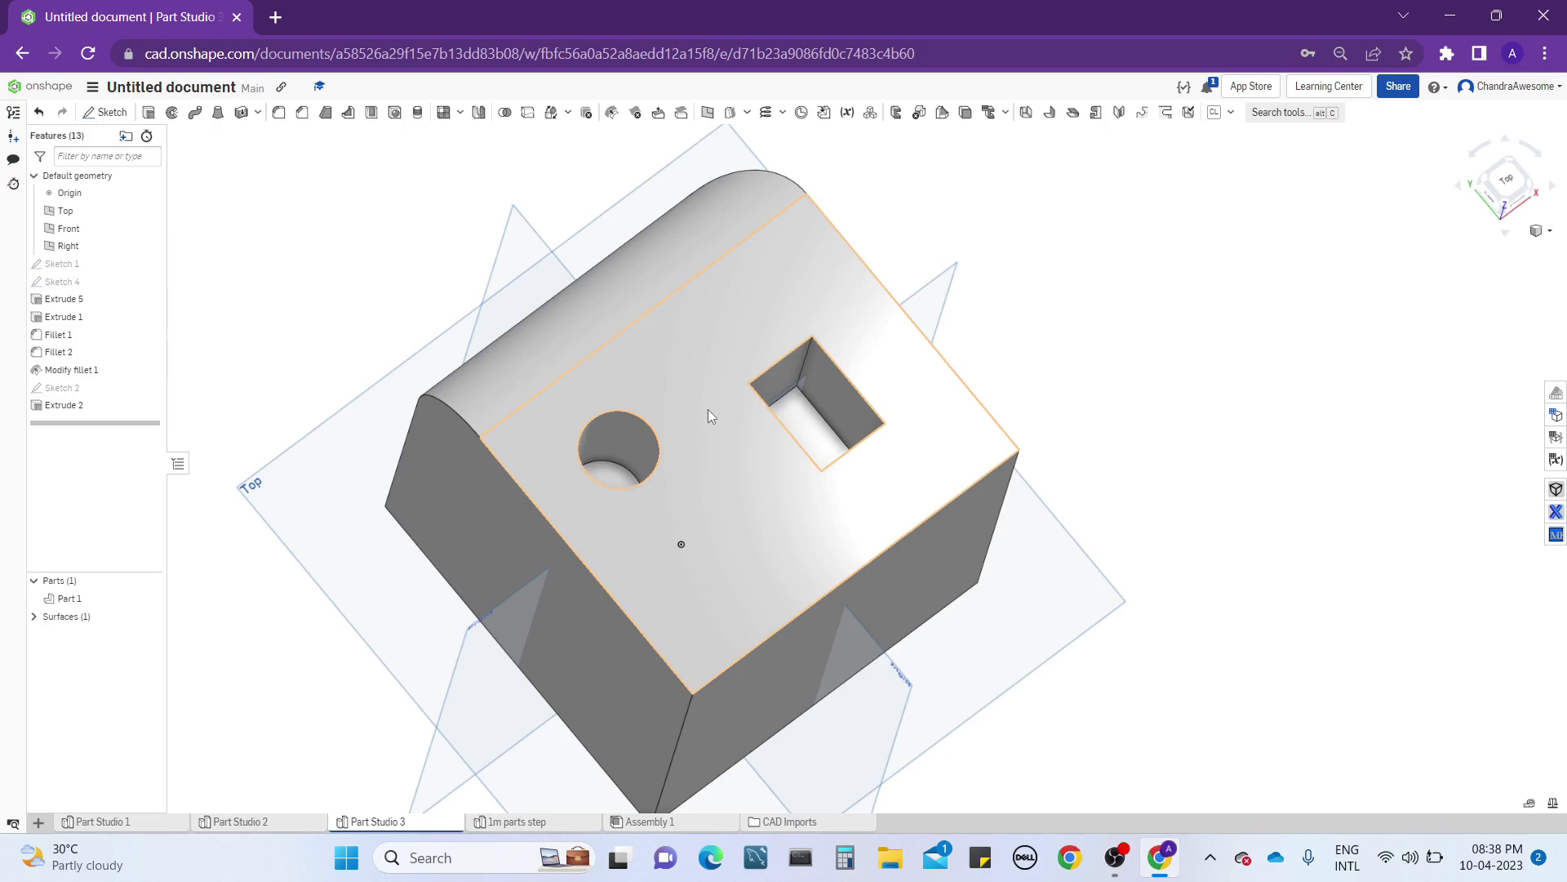
{"action": "left_click", "coordinate": [638, 117]}
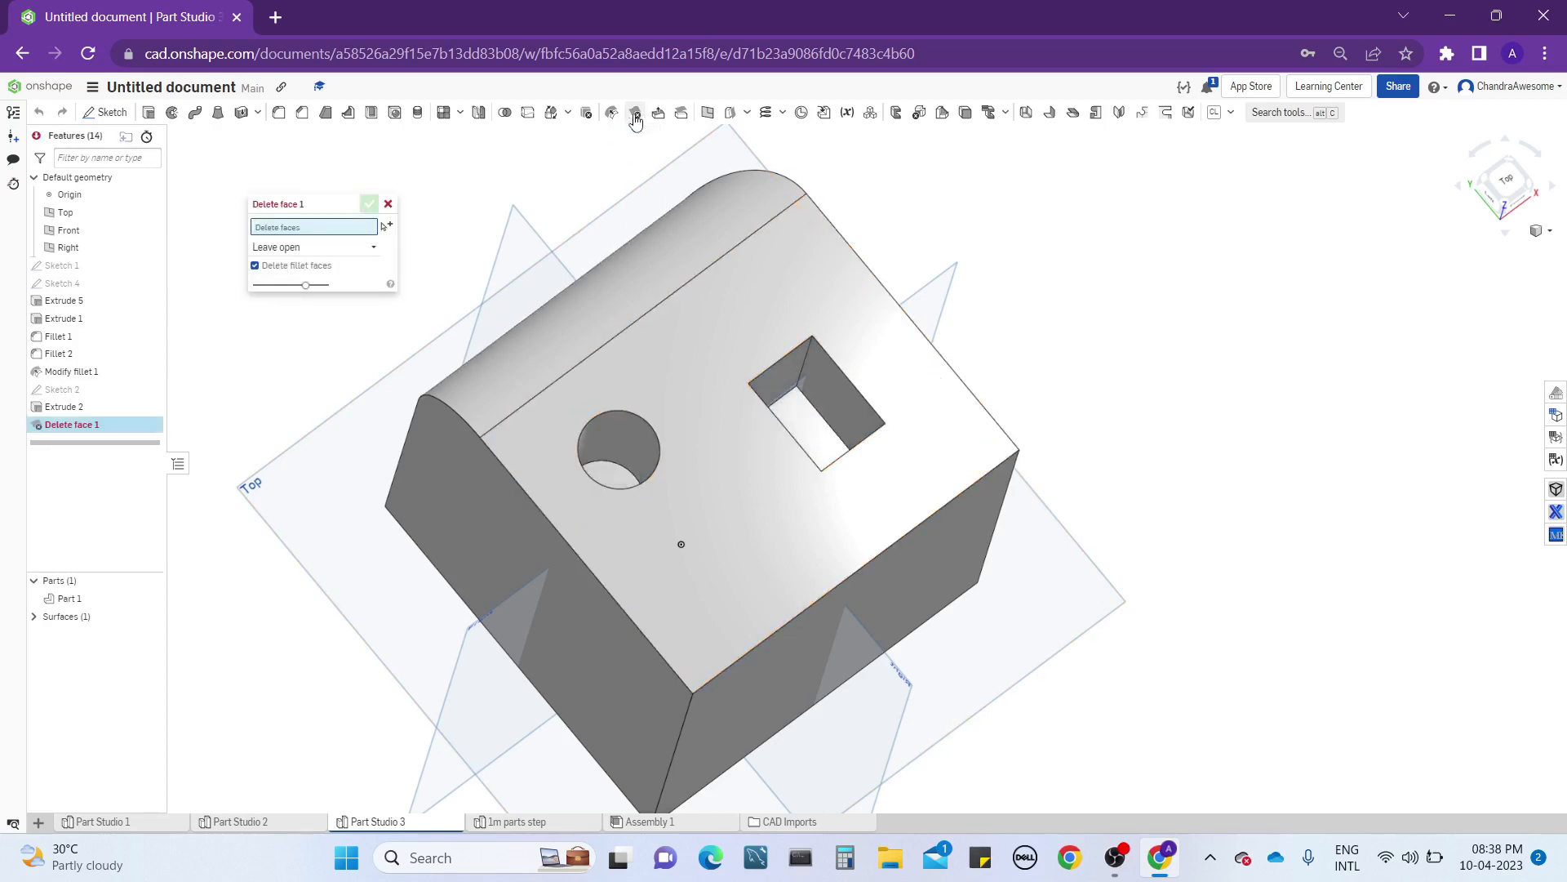
{"action": "left_click", "coordinate": [367, 252]}
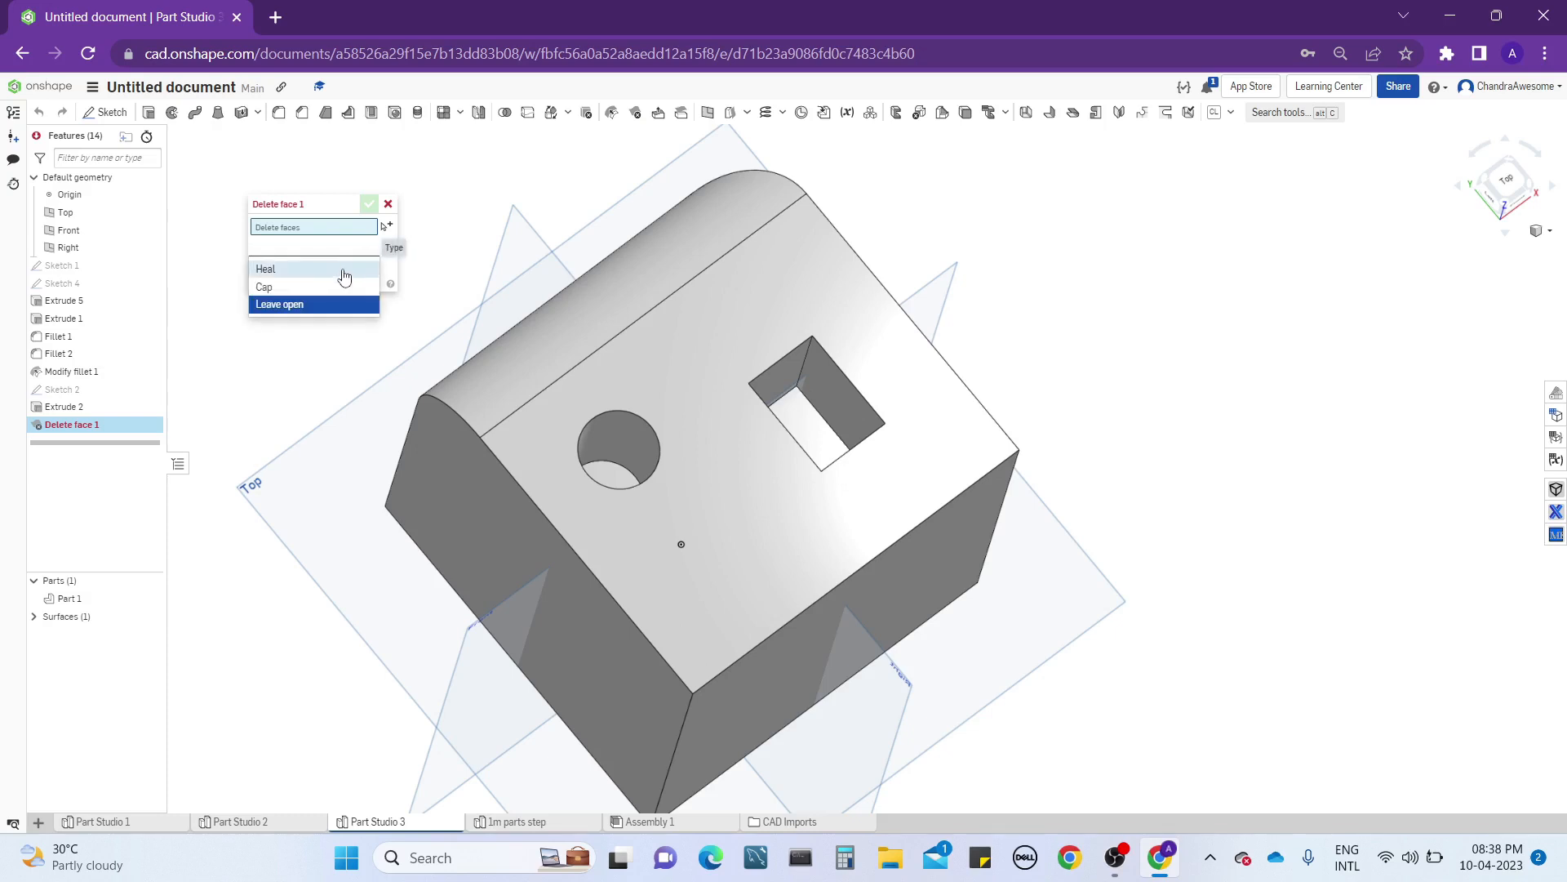
{"action": "left_click", "coordinate": [337, 286]}
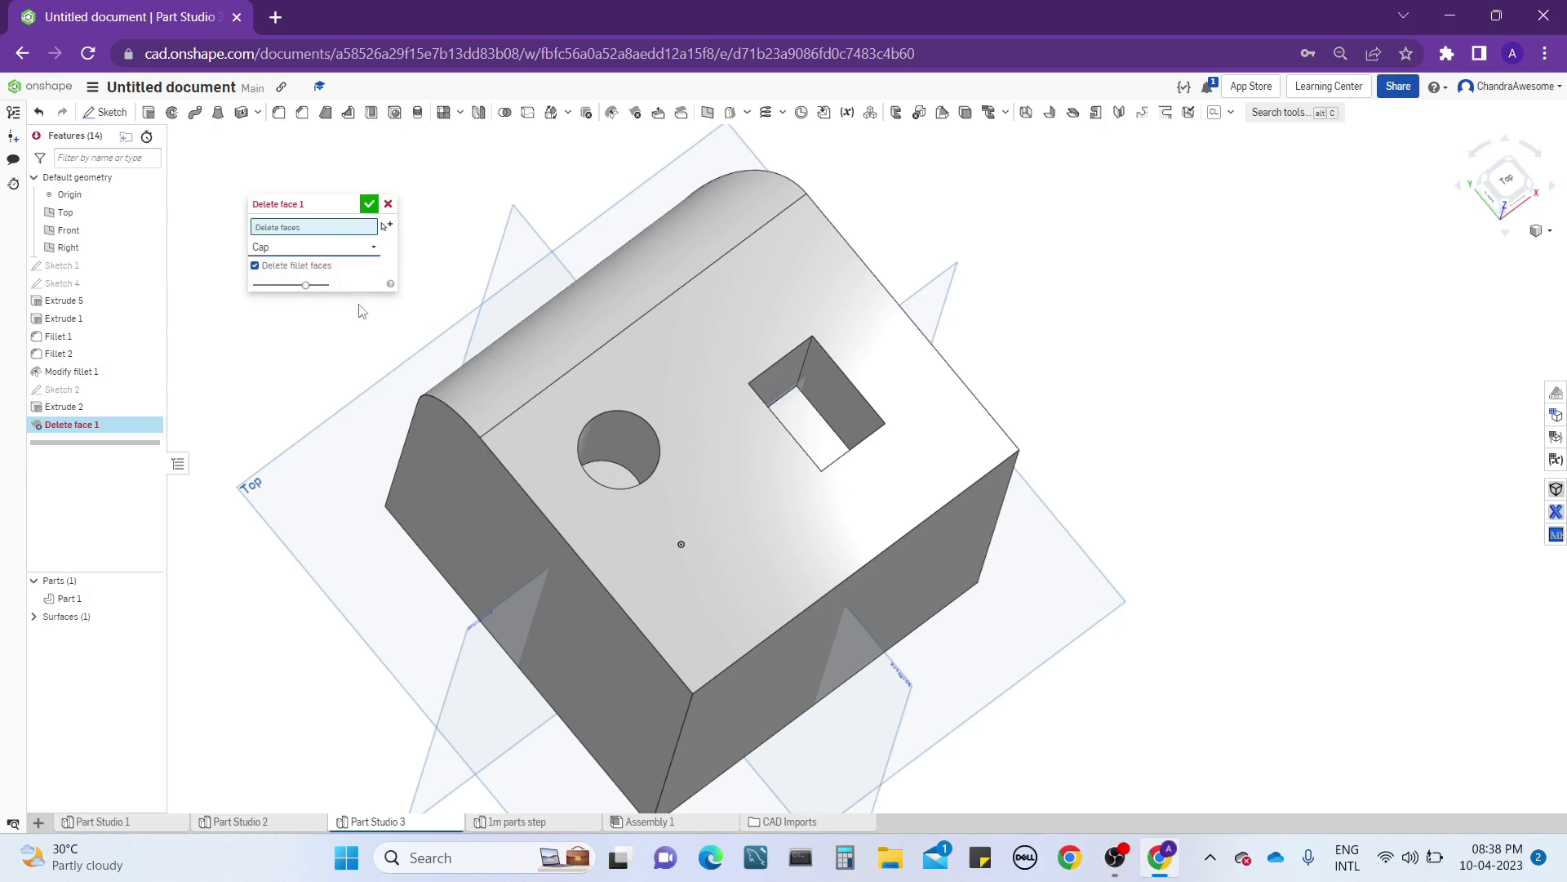
{"action": "middle_click_drag", "start_coordinate": [478, 368], "coordinate": [543, 341]}
{"action": "scroll", "coordinate": [697, 434], "scroll_direction": "up", "scroll_amount": 3}
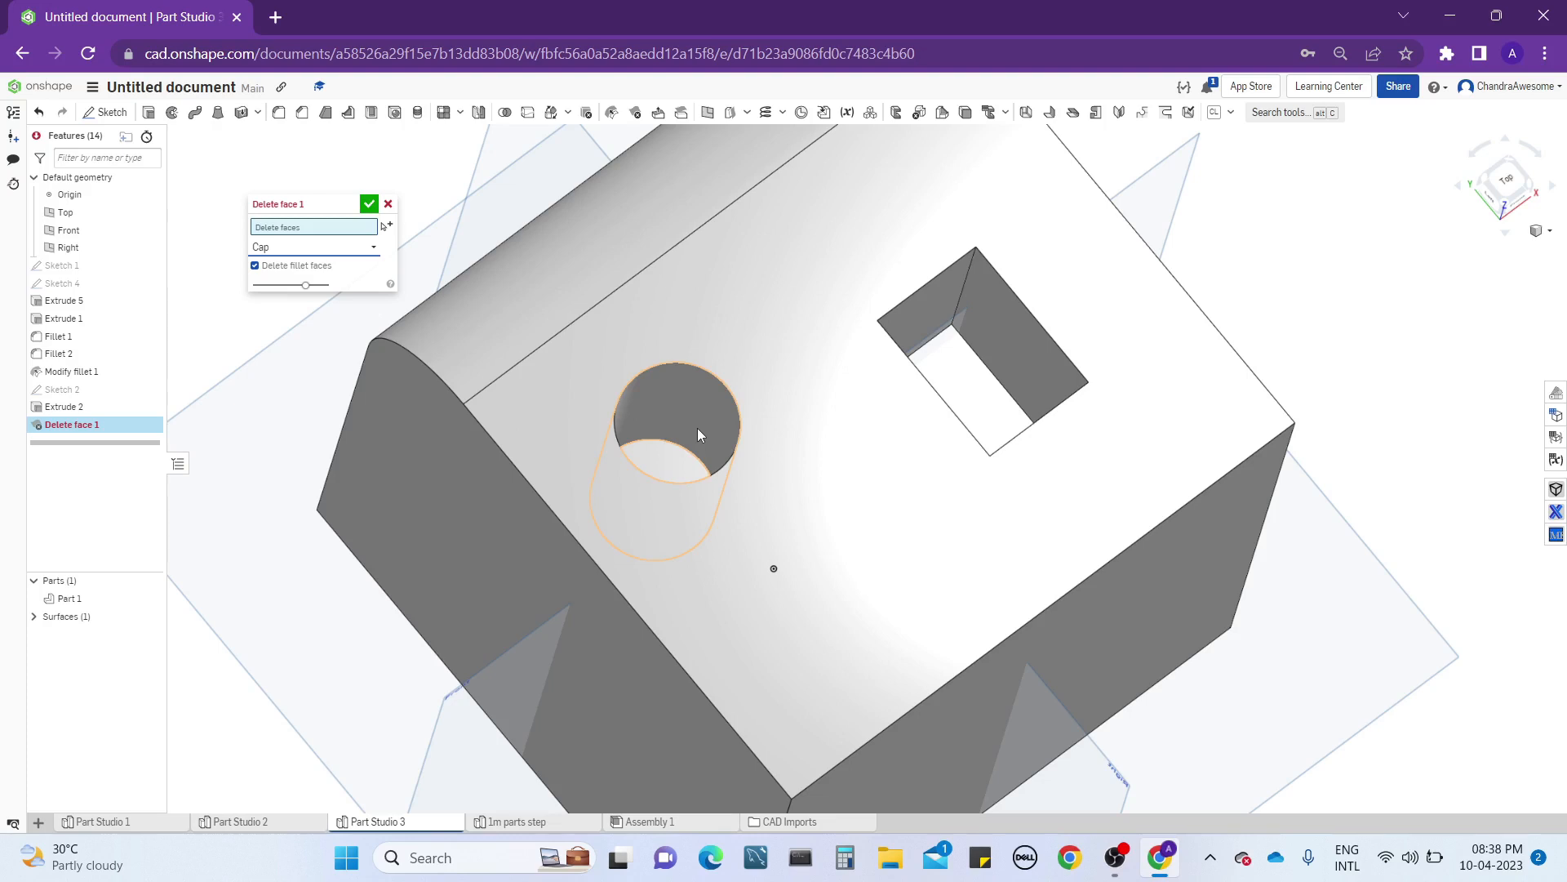
{"action": "left_click", "coordinate": [707, 421]}
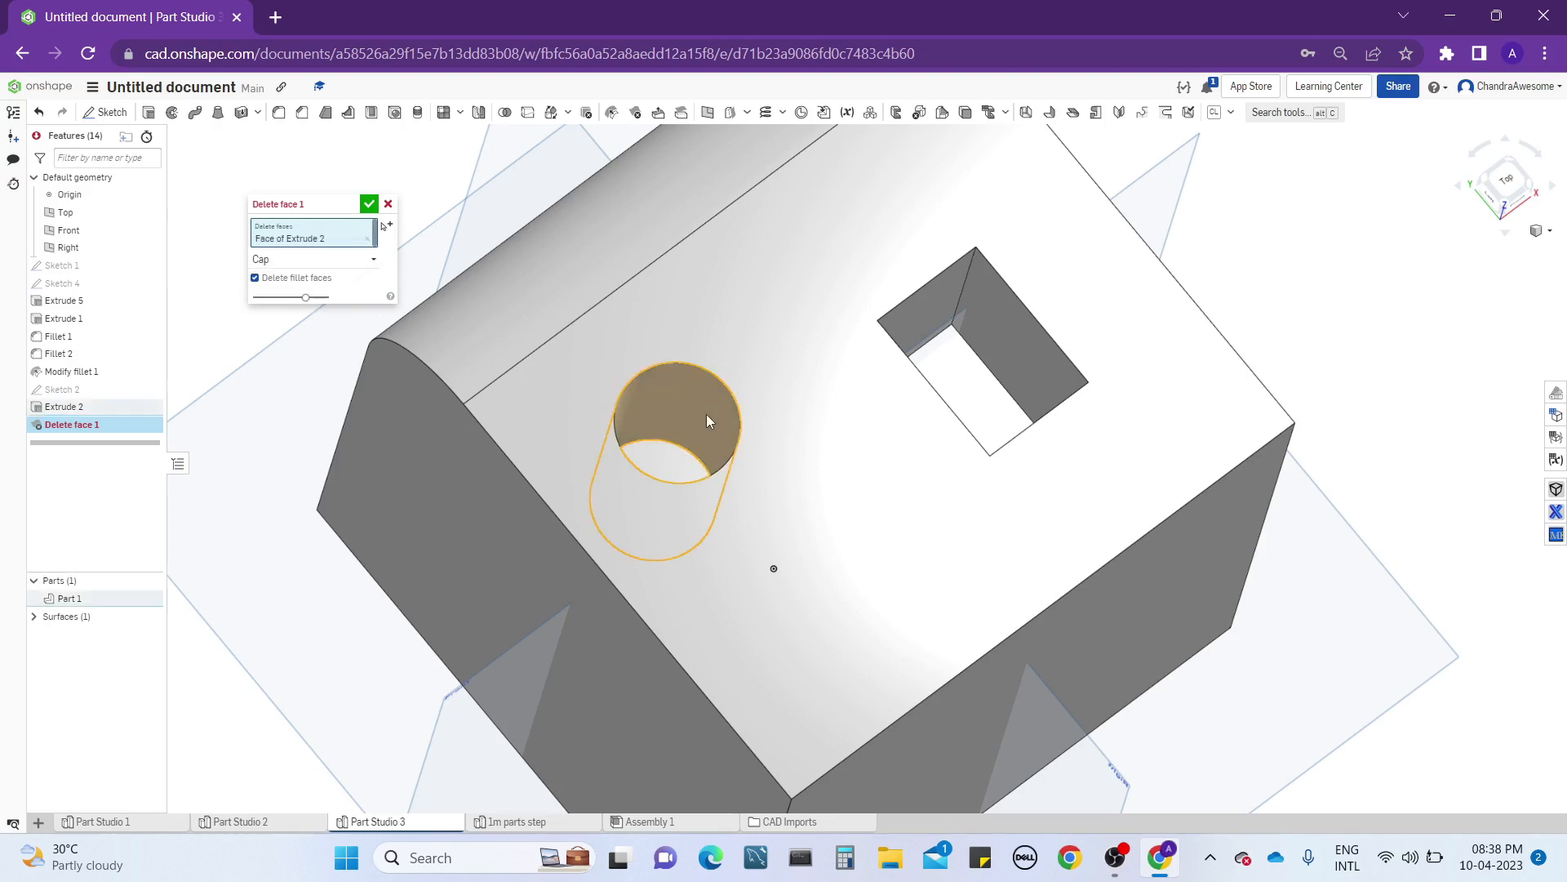
{"action": "left_click", "coordinate": [665, 468]}
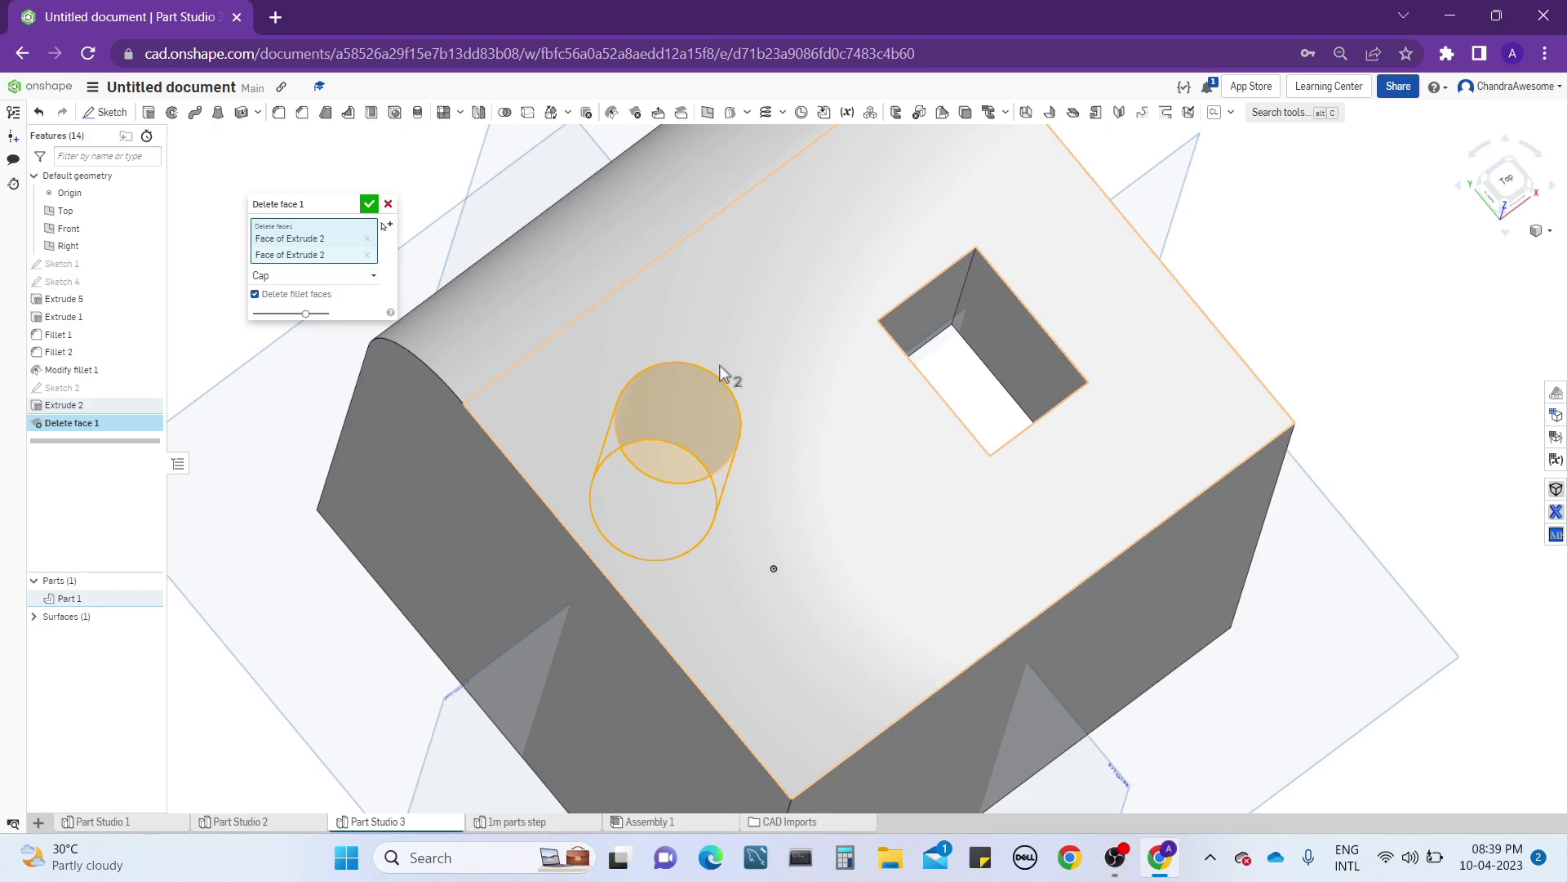
{"action": "left_click", "coordinate": [369, 205]}
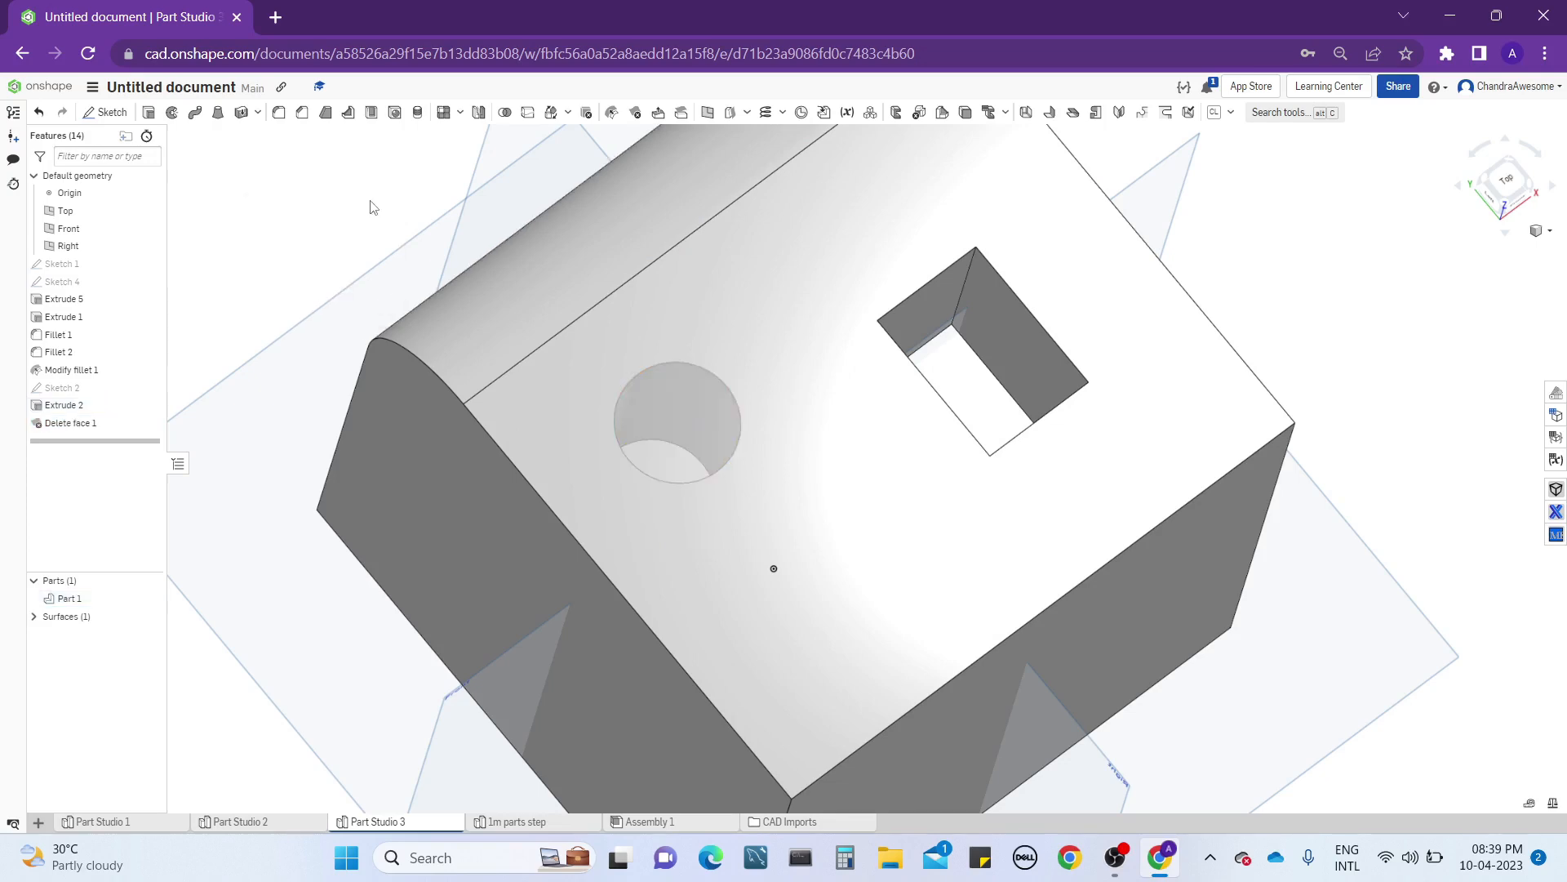
Set up another Delete face feature with the Cap option on the rectangular pocket's bottom face.
{"action": "right_click_drag", "start_coordinate": [482, 339], "coordinate": [619, 428]}
{"action": "left_click", "coordinate": [673, 384]}
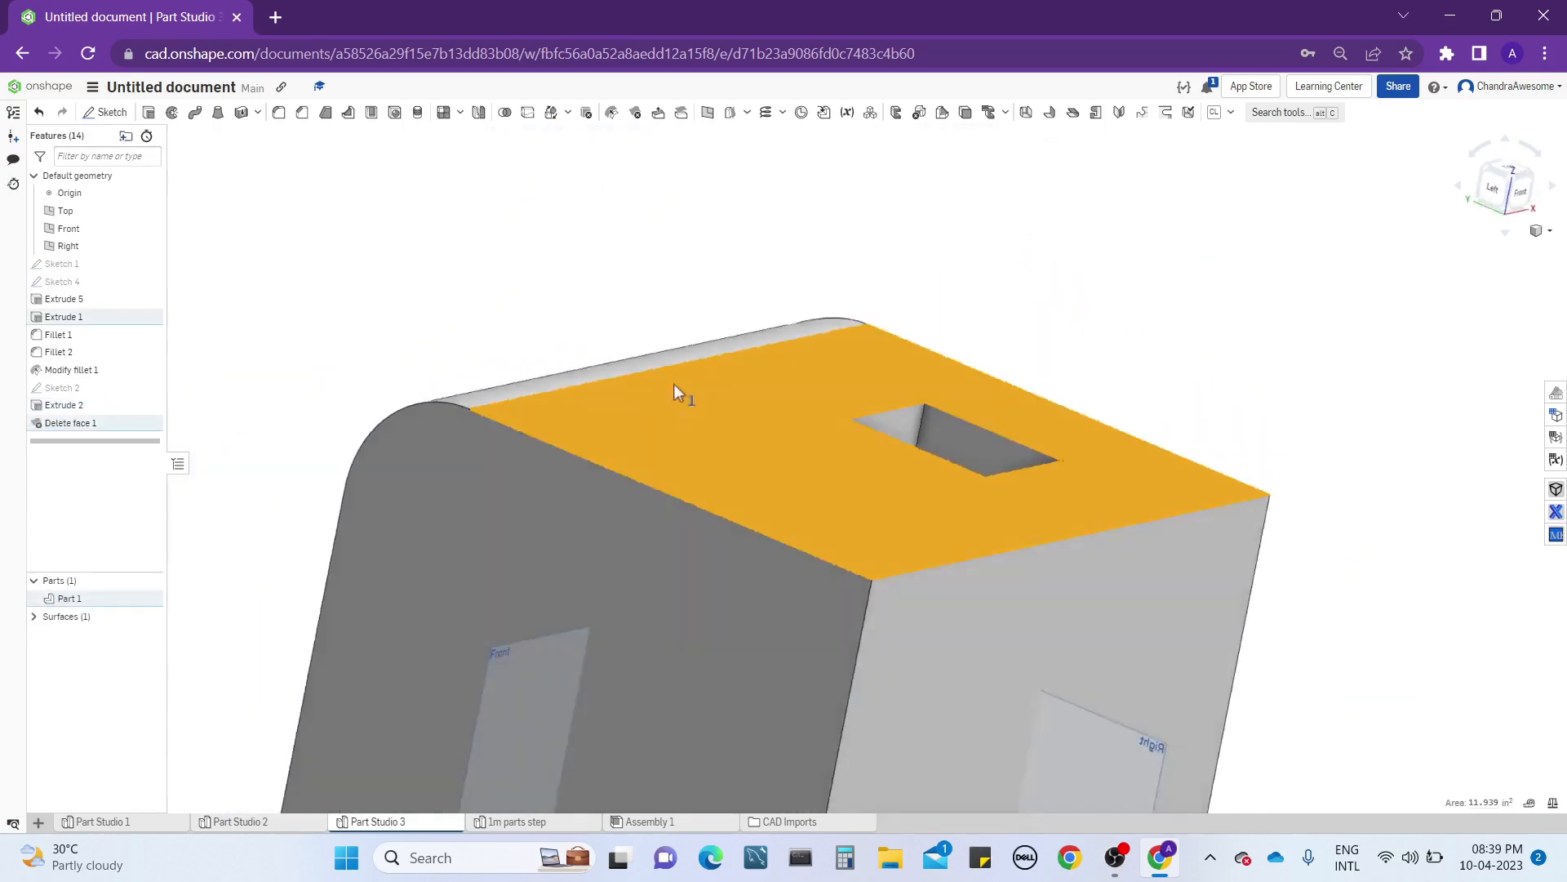
{"action": "right_click_drag", "start_coordinate": [674, 383], "coordinate": [686, 458]}
{"action": "left_click", "coordinate": [462, 180]}
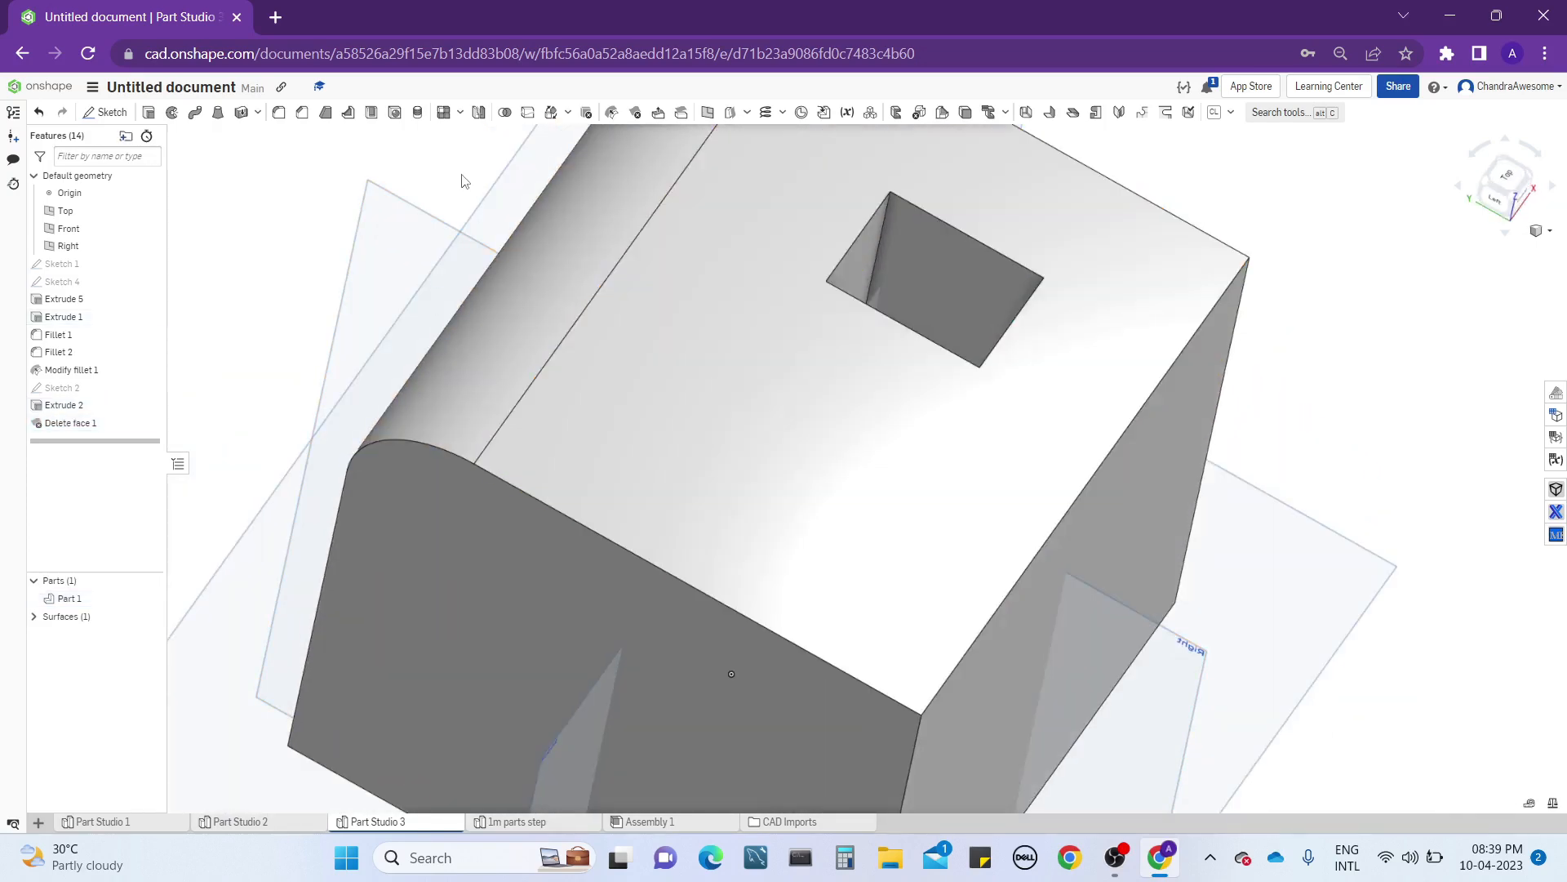
{"action": "middle_click_drag", "start_coordinate": [462, 181], "coordinate": [476, 351]}
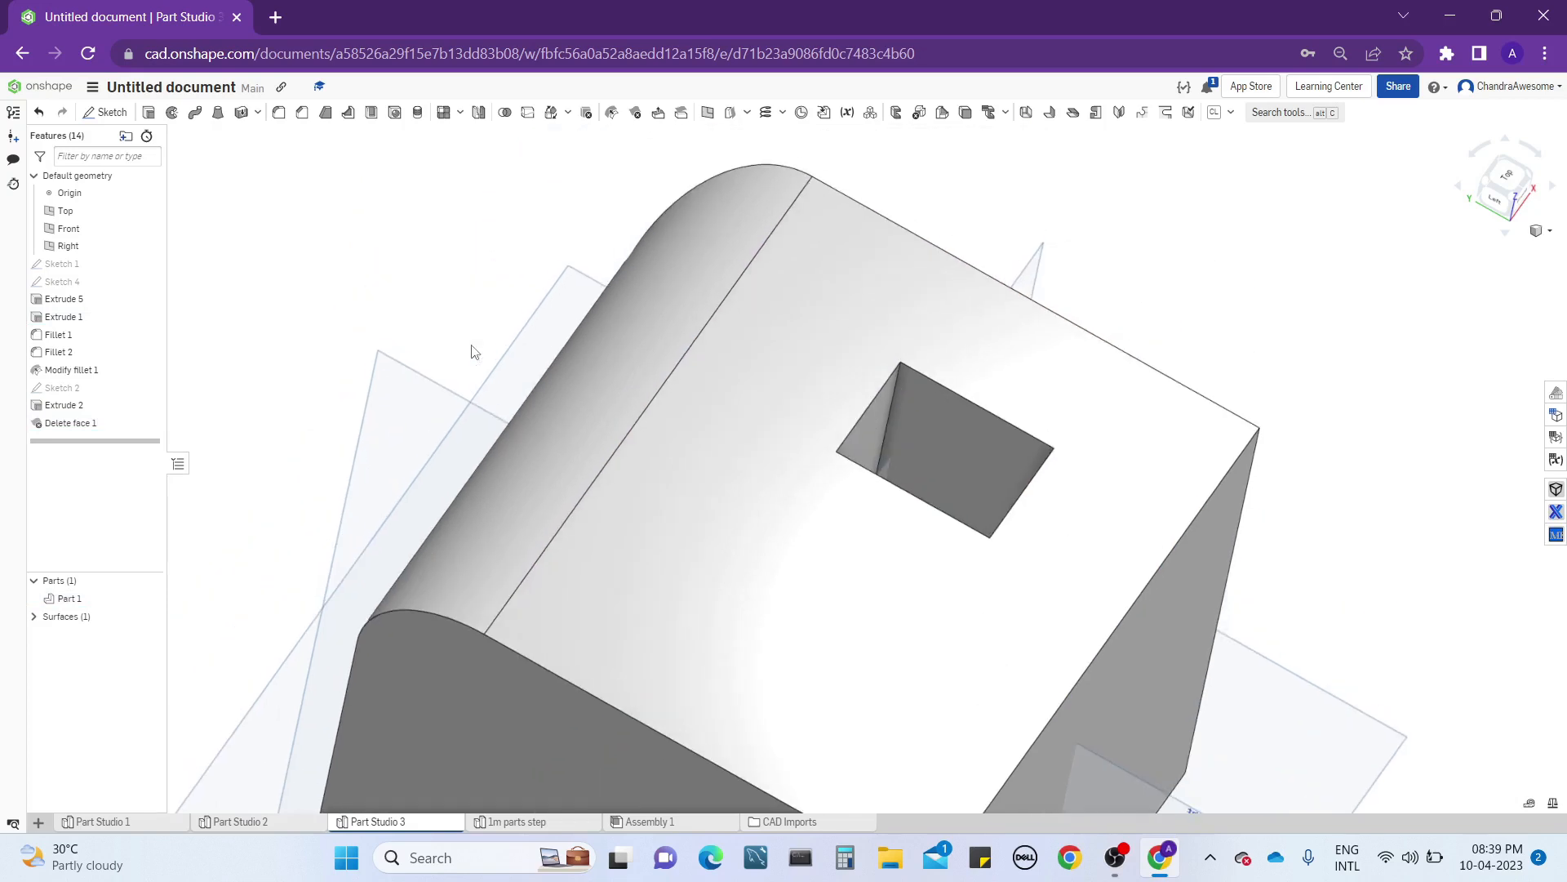
{"action": "left_click", "coordinate": [633, 114]}
{"action": "right_click_drag", "start_coordinate": [710, 383], "coordinate": [751, 418]}
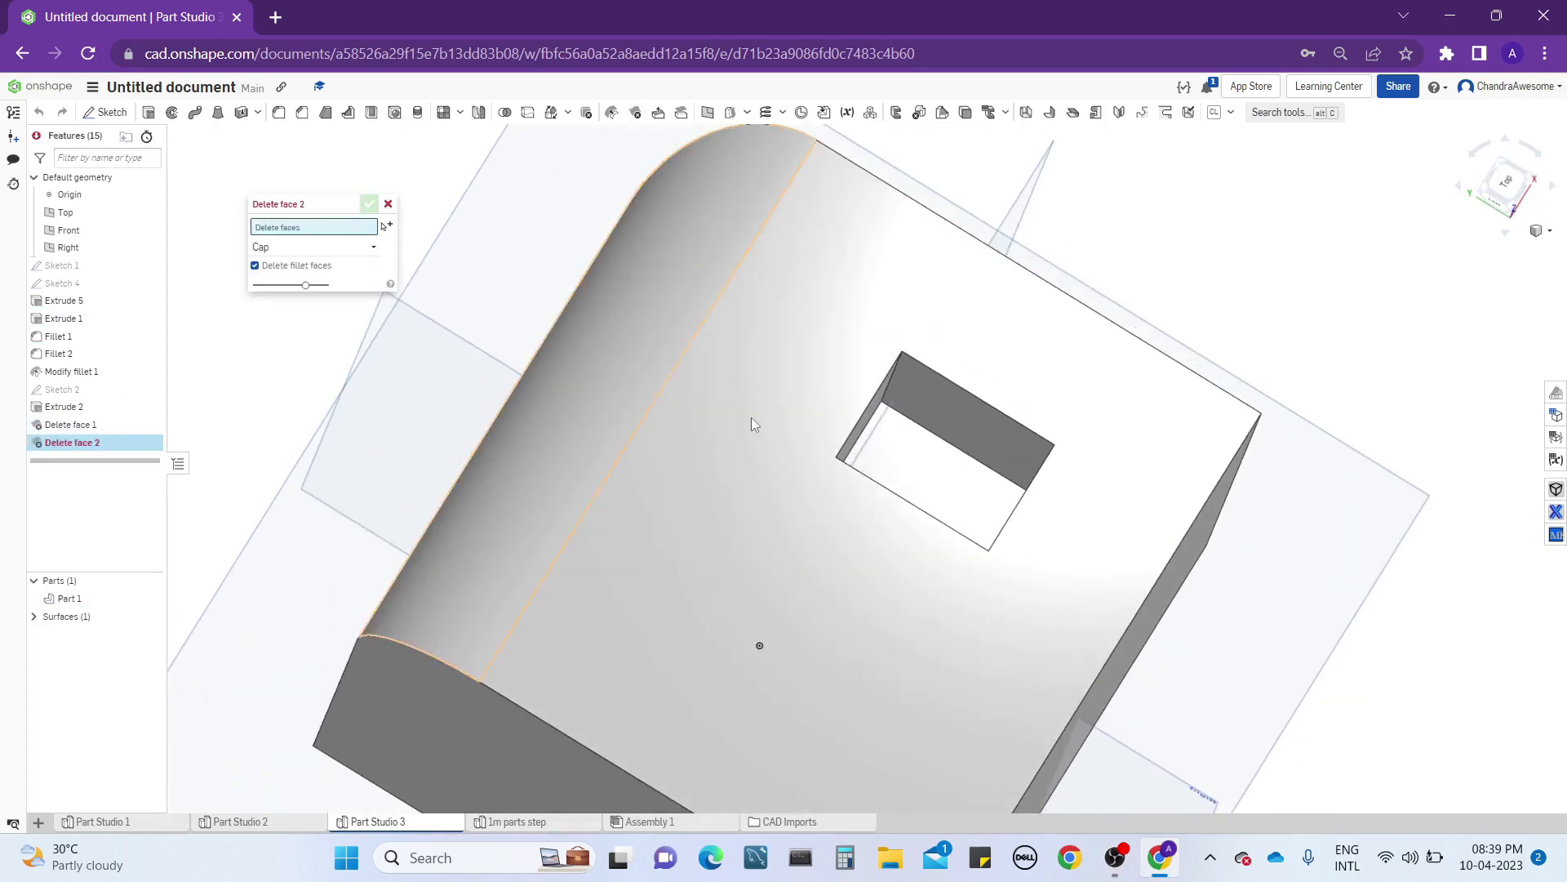
{"action": "left_click", "coordinate": [952, 507]}
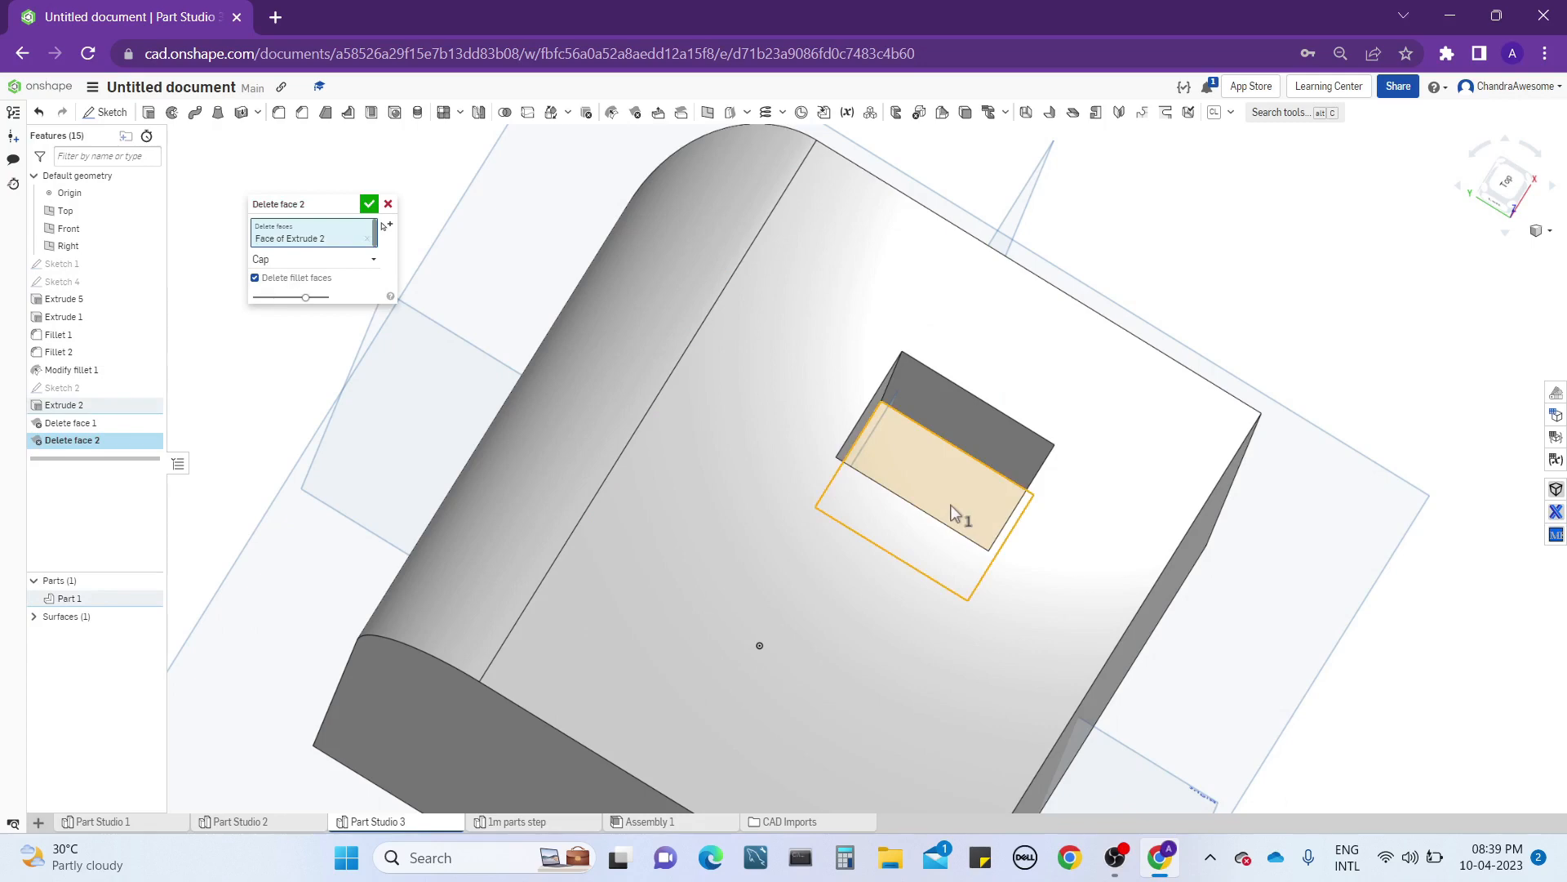
Add the rectangular pocket's side walls to the face deletion and accept the feature.
{"action": "right_click_drag", "start_coordinate": [955, 513], "coordinate": [864, 416]}
{"action": "left_click", "coordinate": [821, 415]}
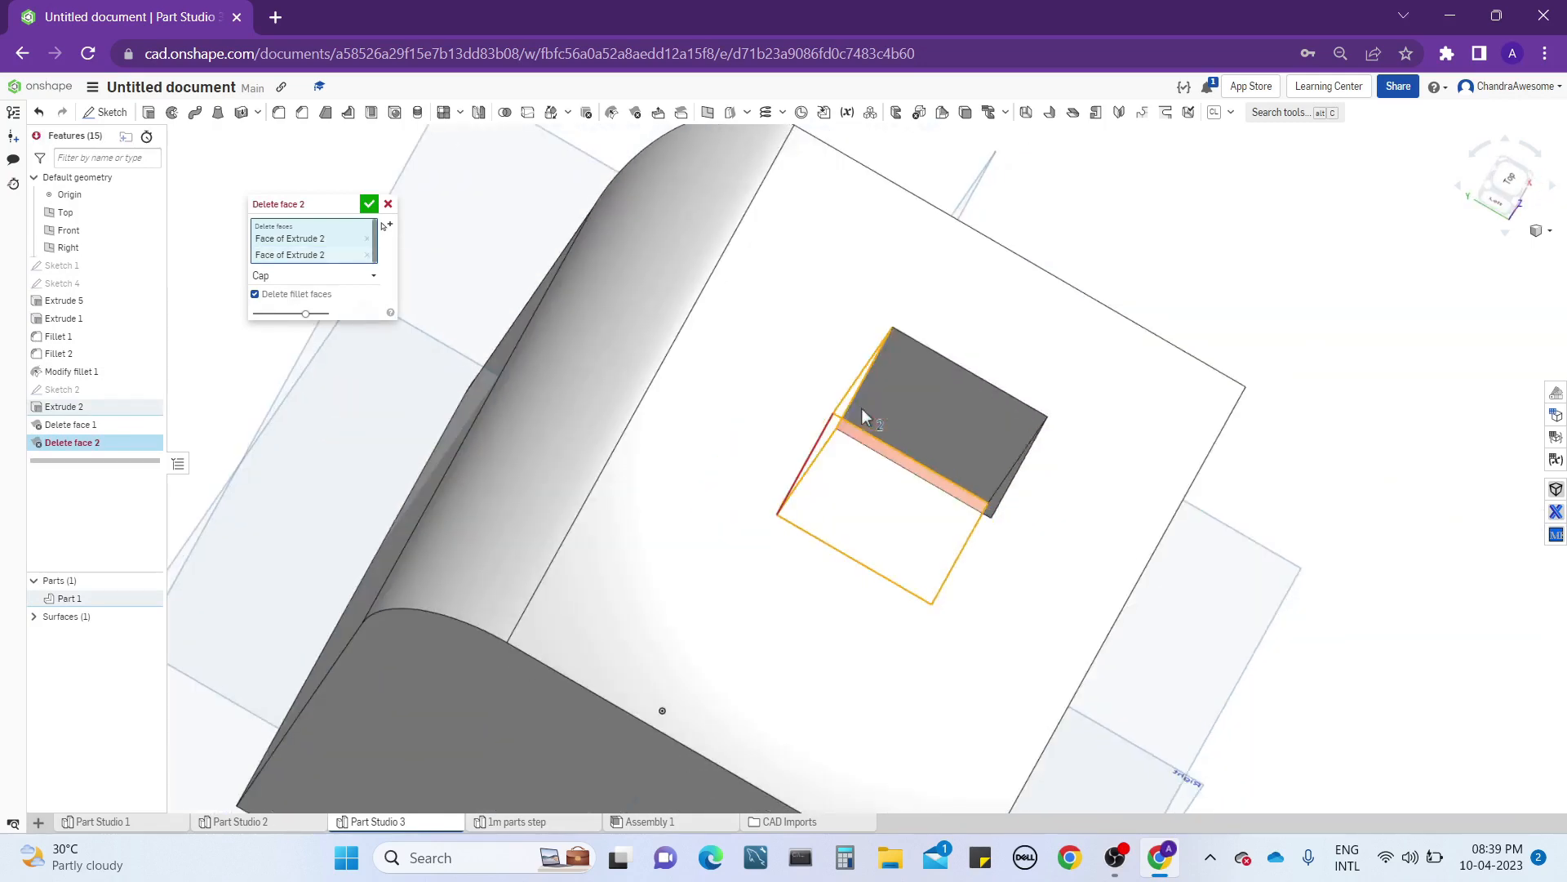
{"action": "left_click", "coordinate": [960, 404]}
{"action": "right_click_drag", "start_coordinate": [960, 404], "coordinate": [992, 498]}
{"action": "left_click", "coordinate": [935, 529]}
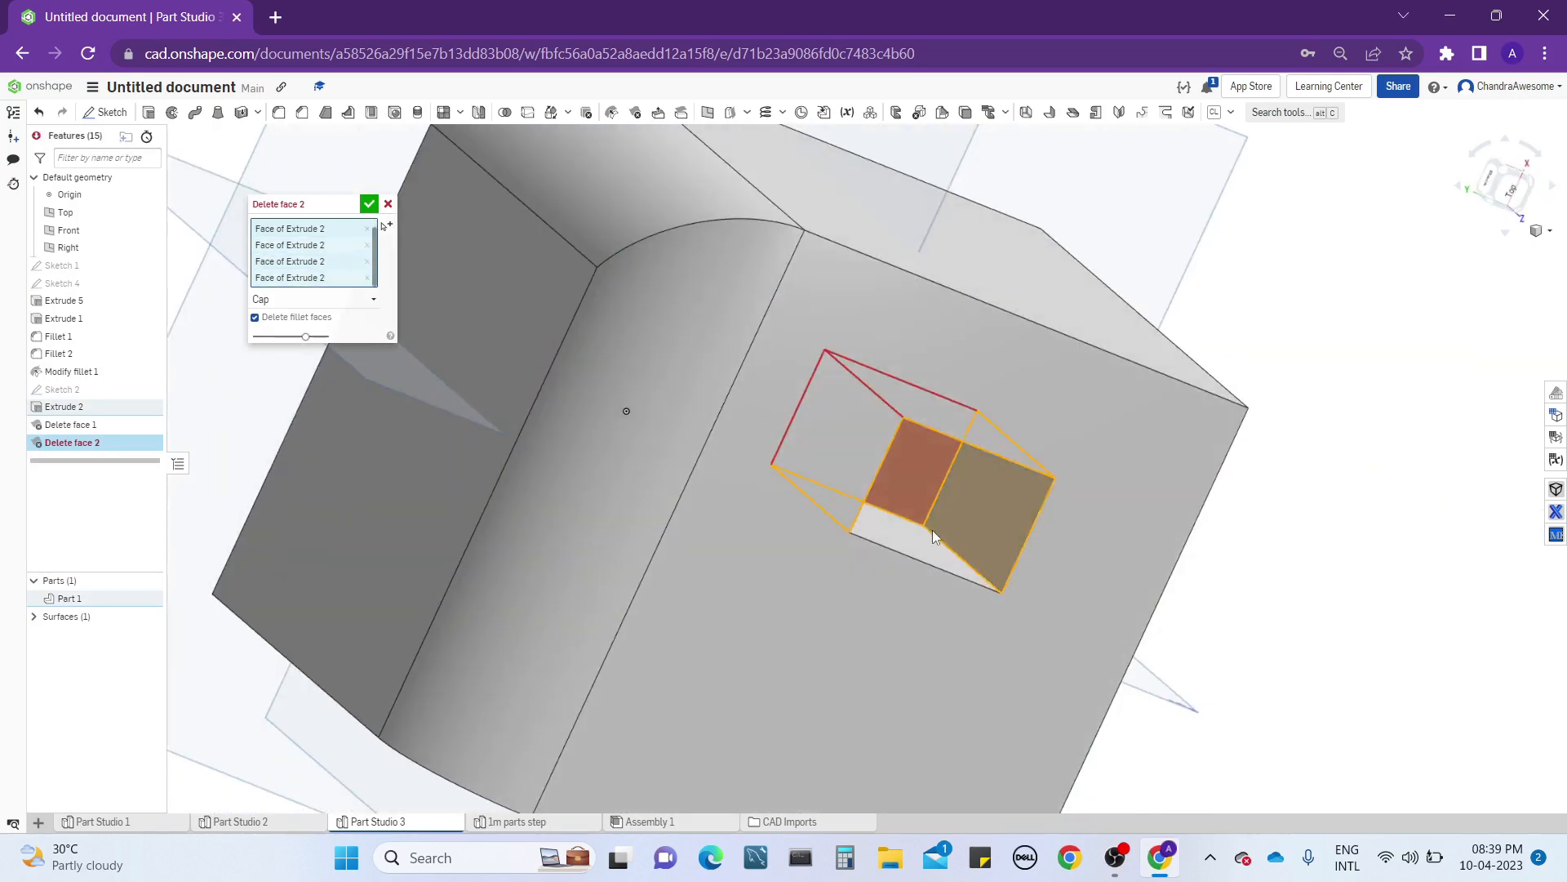
{"action": "right_click_drag", "start_coordinate": [896, 544], "coordinate": [879, 414]}
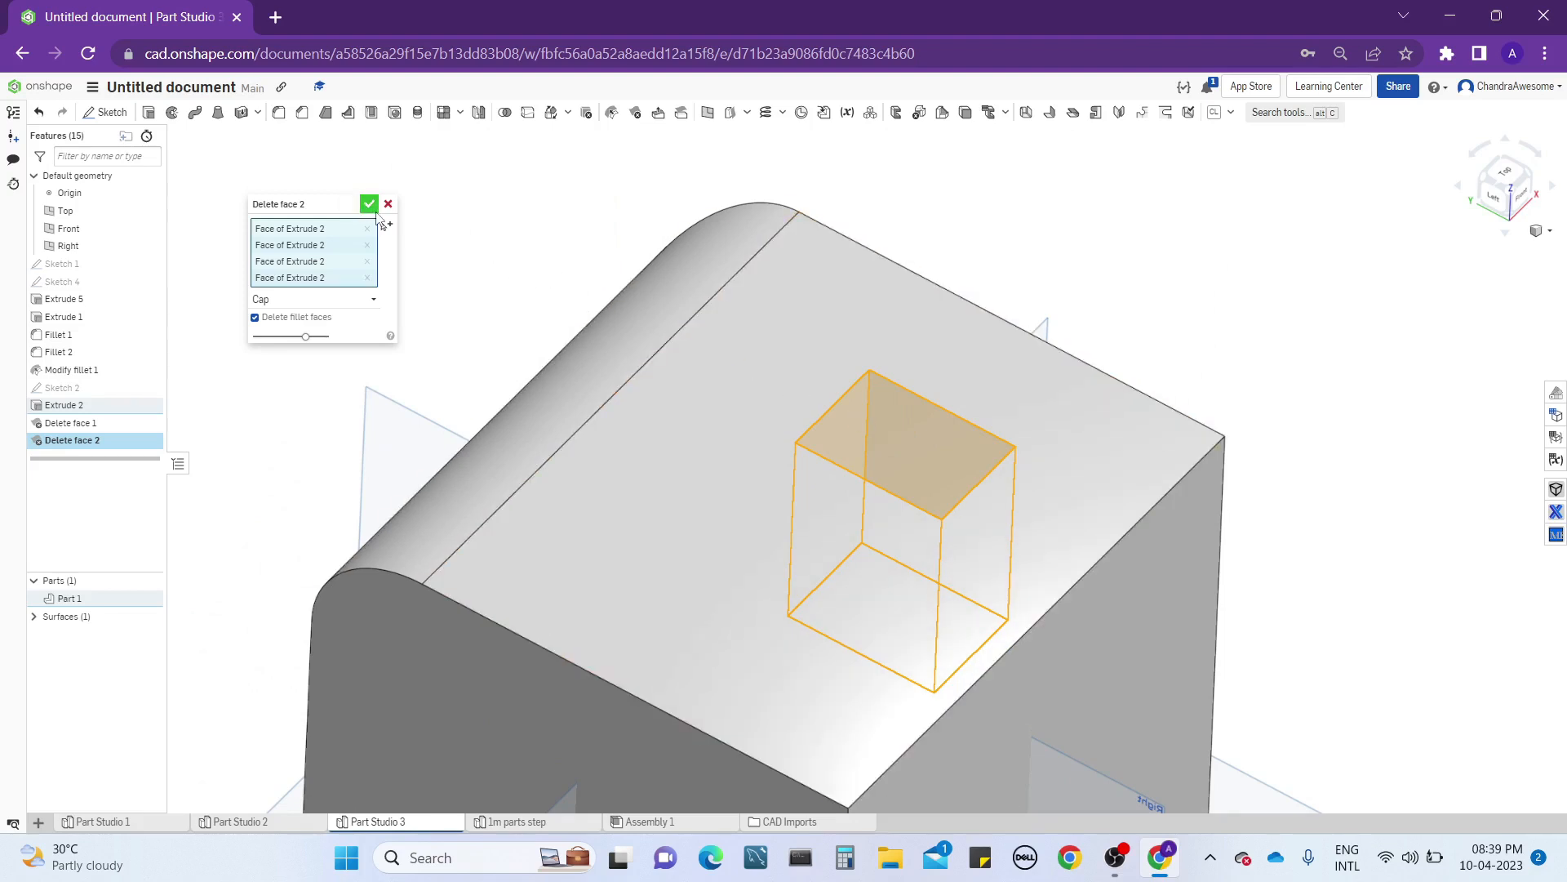
{"action": "left_click", "coordinate": [369, 203]}
{"action": "right_click_drag", "start_coordinate": [397, 244], "coordinate": [920, 476]}
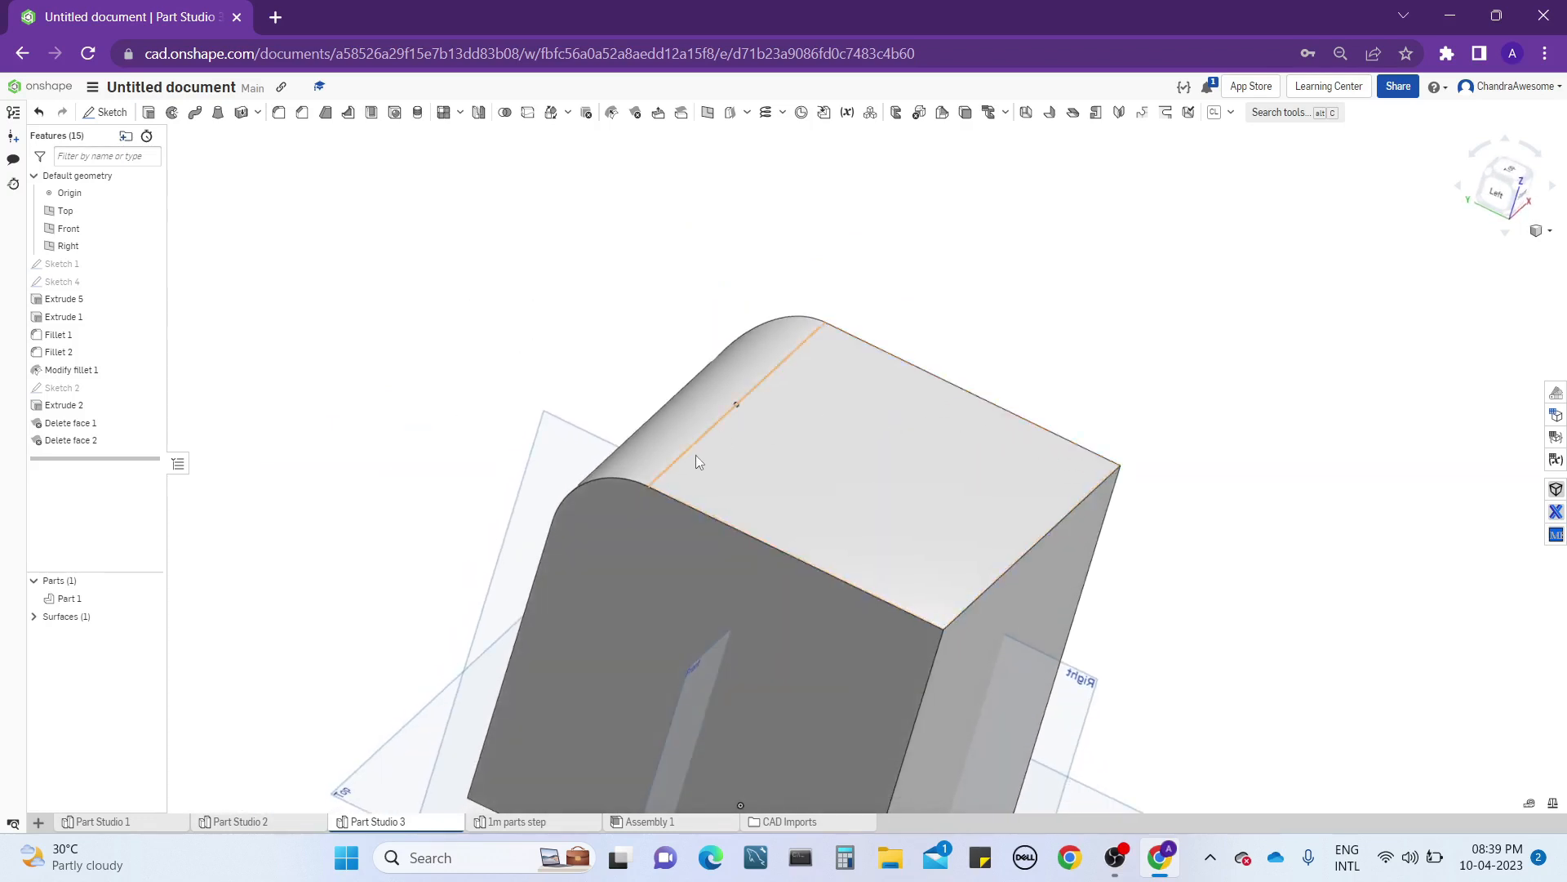
{"action": "middle_click_drag", "start_coordinate": [772, 462], "coordinate": [692, 467]}
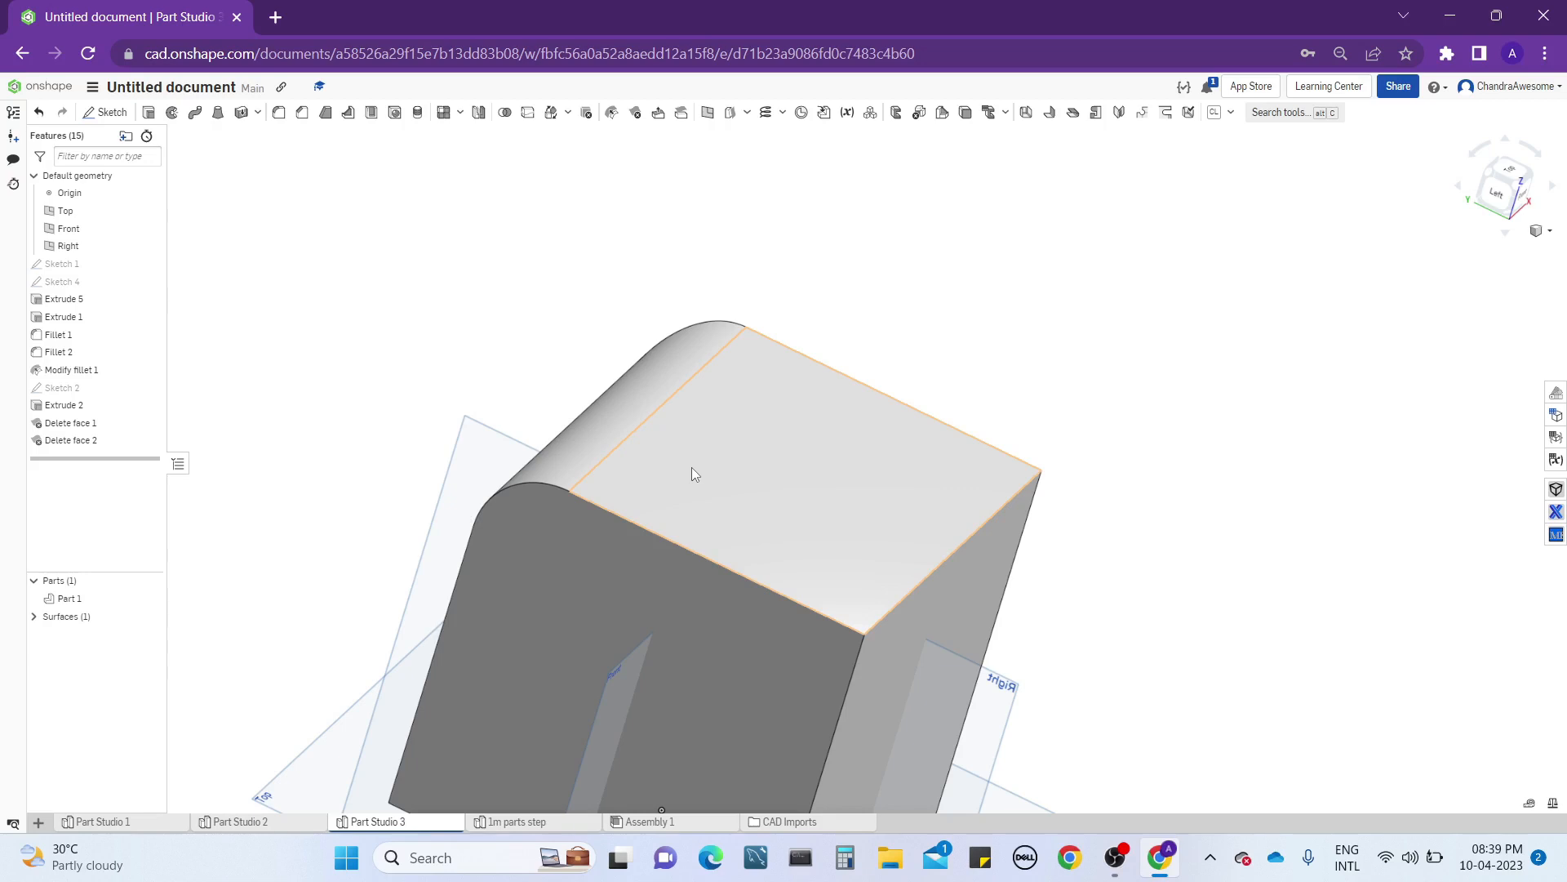
{"action": "right_click_drag", "start_coordinate": [691, 467], "coordinate": [766, 452]}
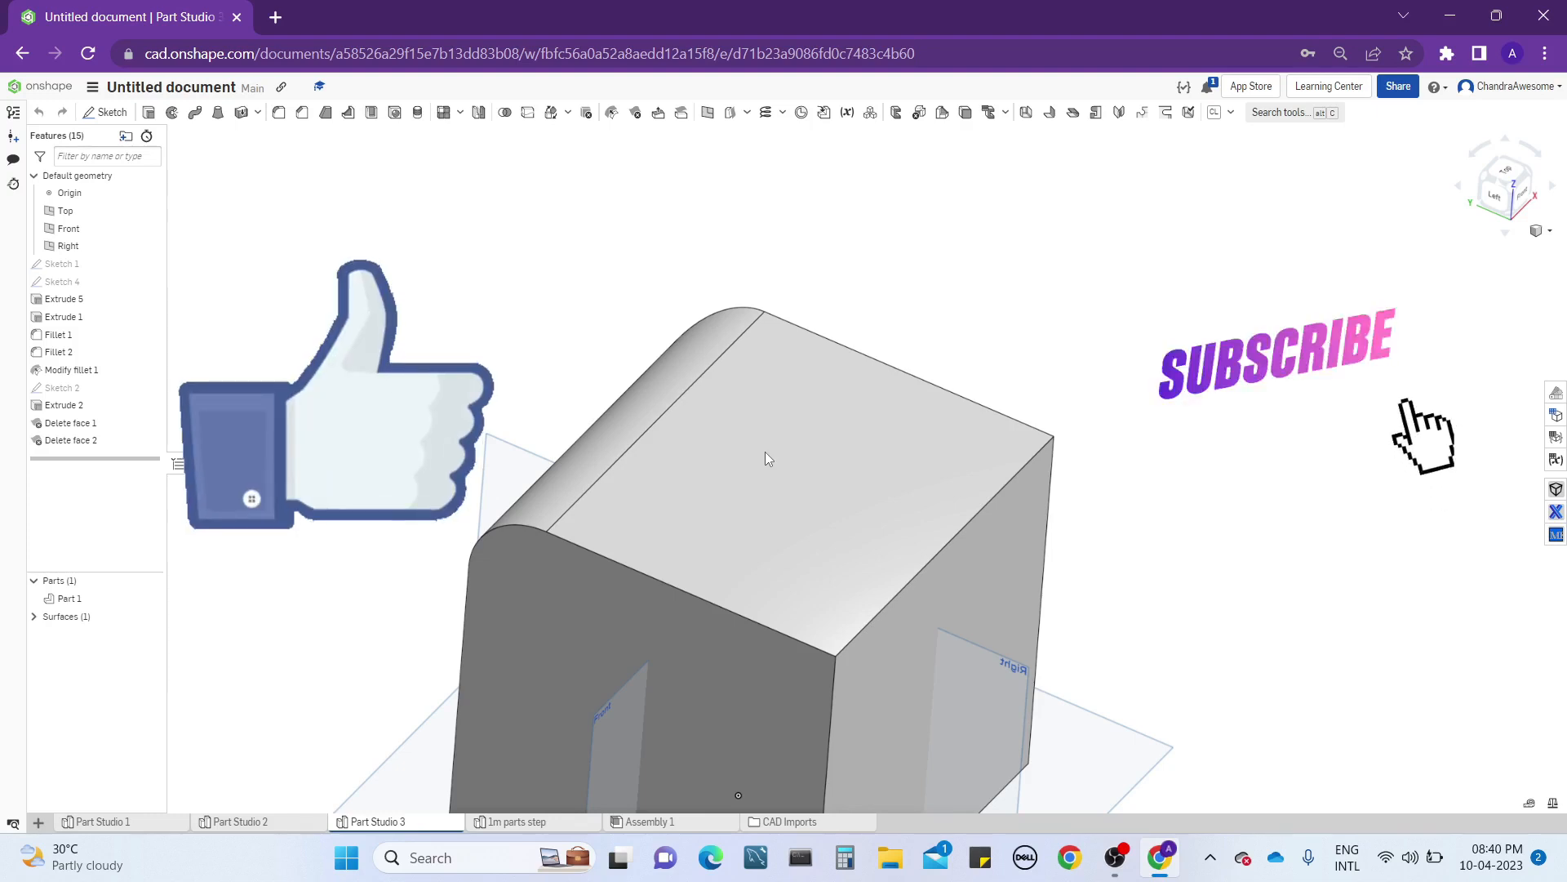
{"action": "scroll", "coordinate": [769, 454], "scroll_direction": "down", "scroll_amount": 2}
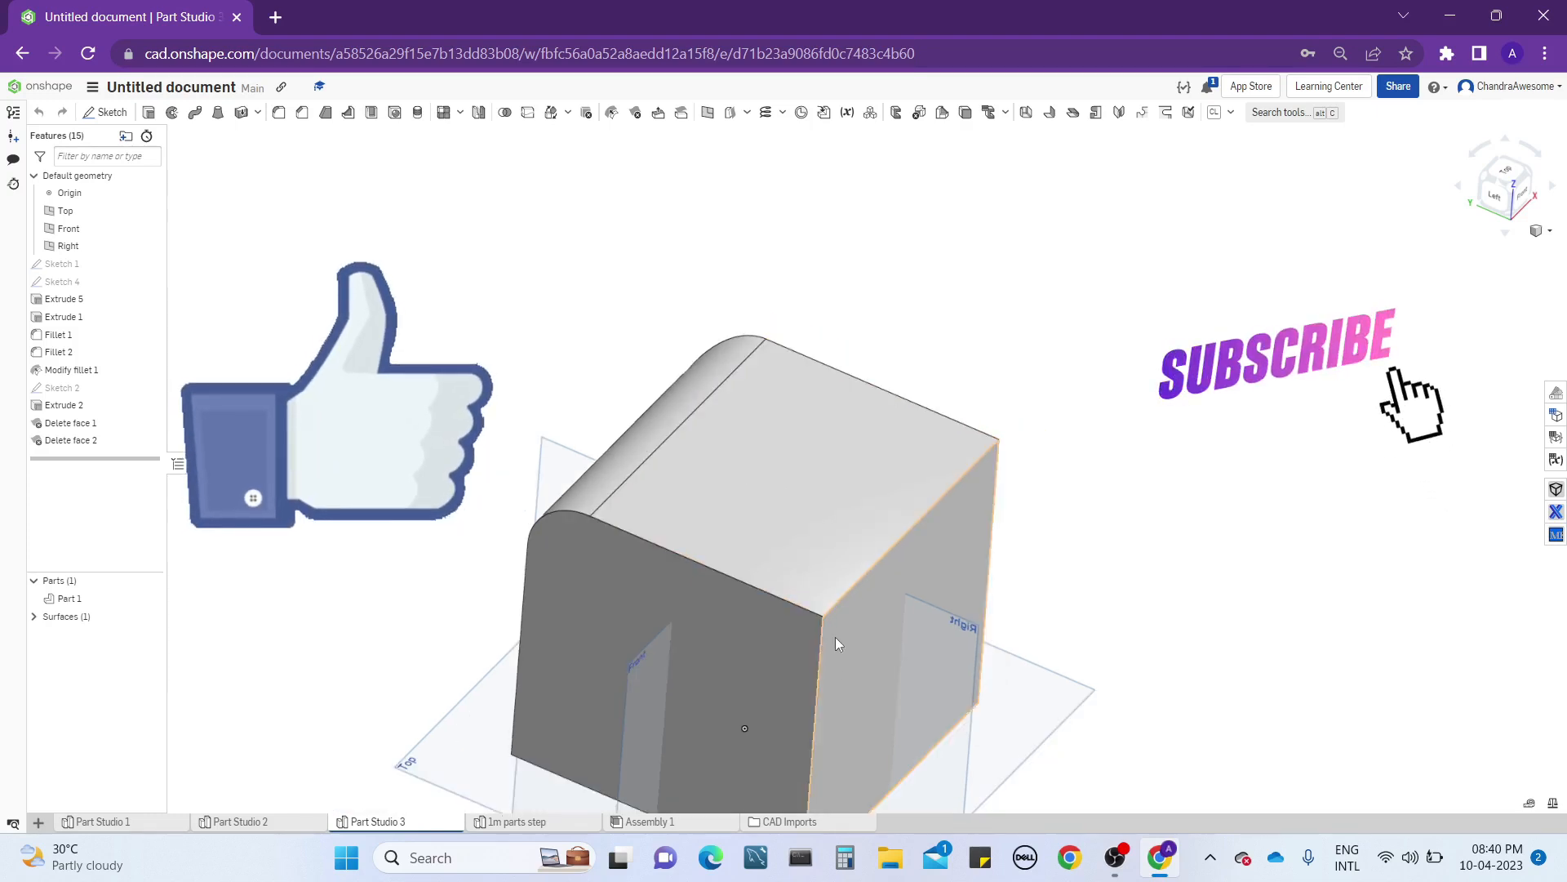
Sketch a corner rectangle about 1.9 in wide on the cube's top face, from the back corner to the opposite edge.
{"action": "middle_click_drag", "start_coordinate": [835, 637], "coordinate": [751, 601]}
{"action": "left_click", "coordinate": [731, 475]}
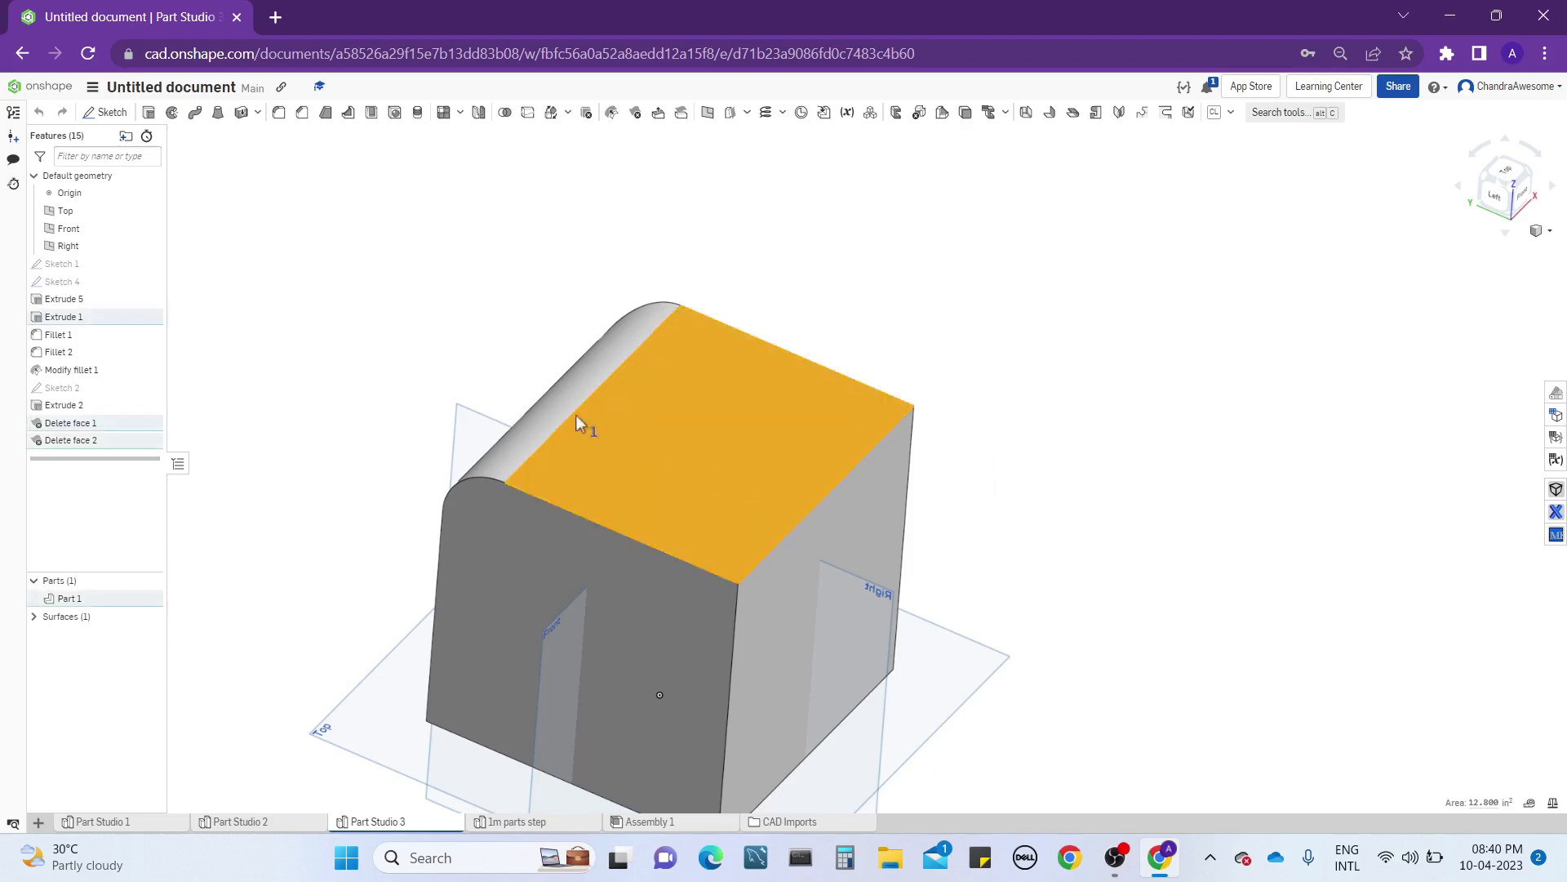
{"action": "left_click", "coordinate": [106, 112]}
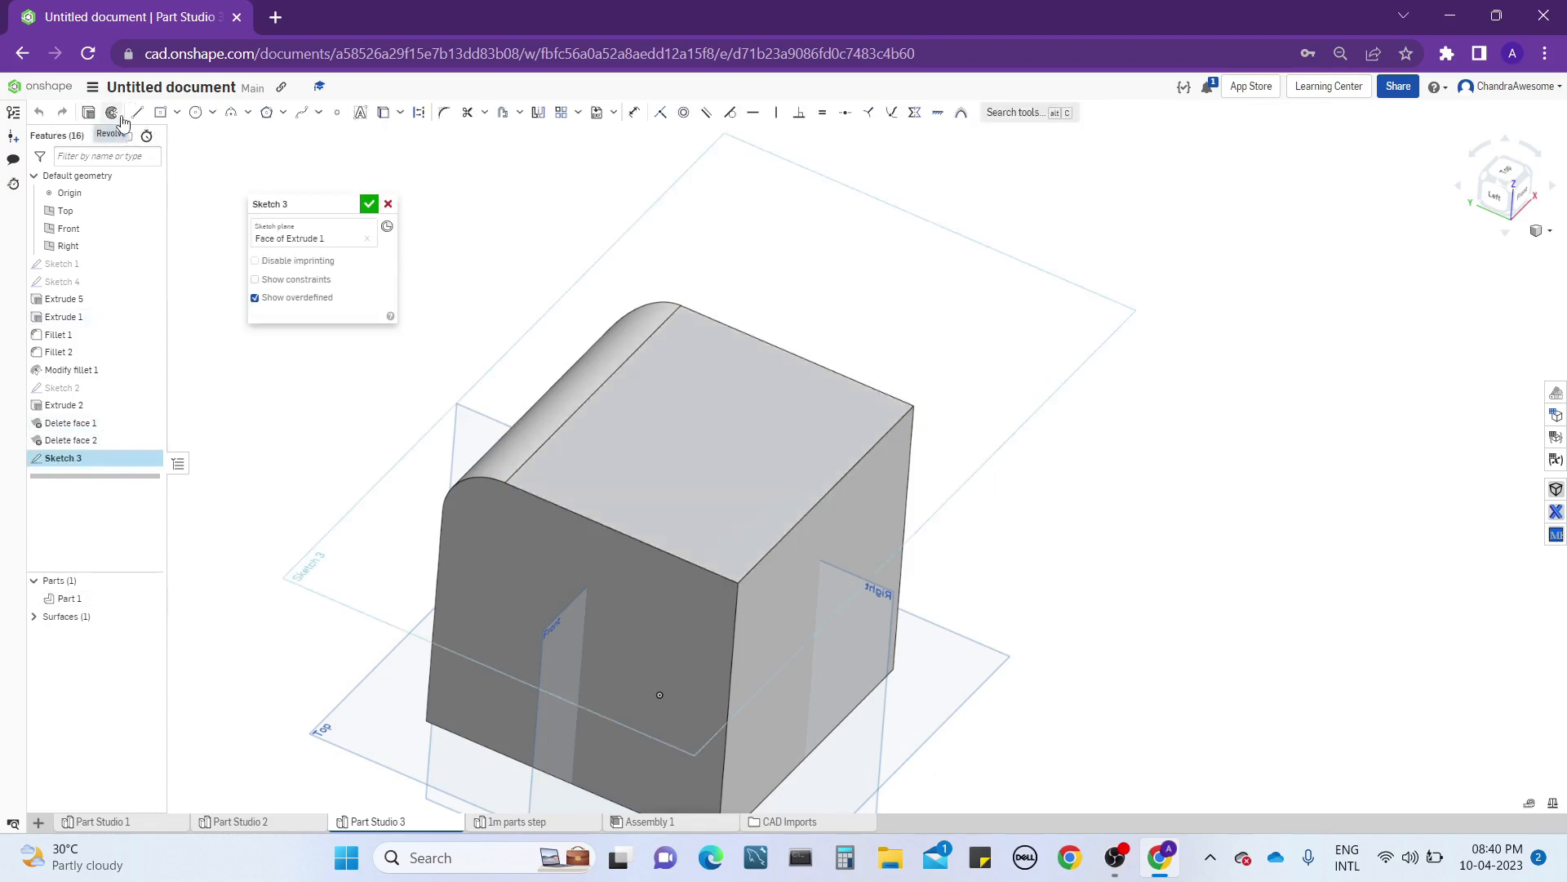
{"action": "left_click", "coordinate": [178, 115]}
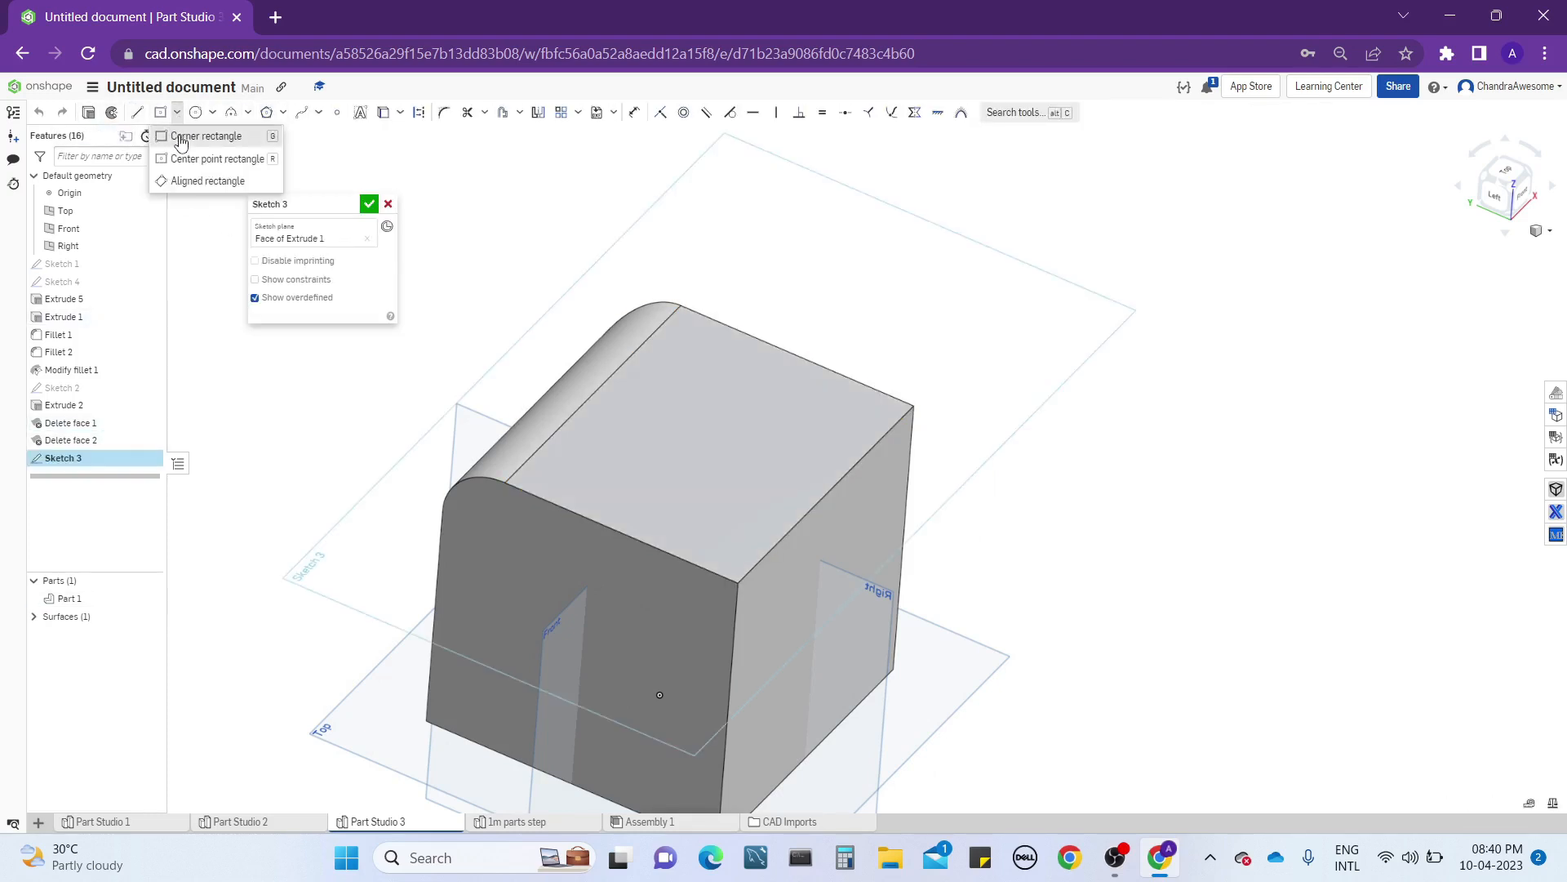
{"action": "left_click", "coordinate": [186, 135]}
{"action": "left_click", "coordinate": [911, 408]}
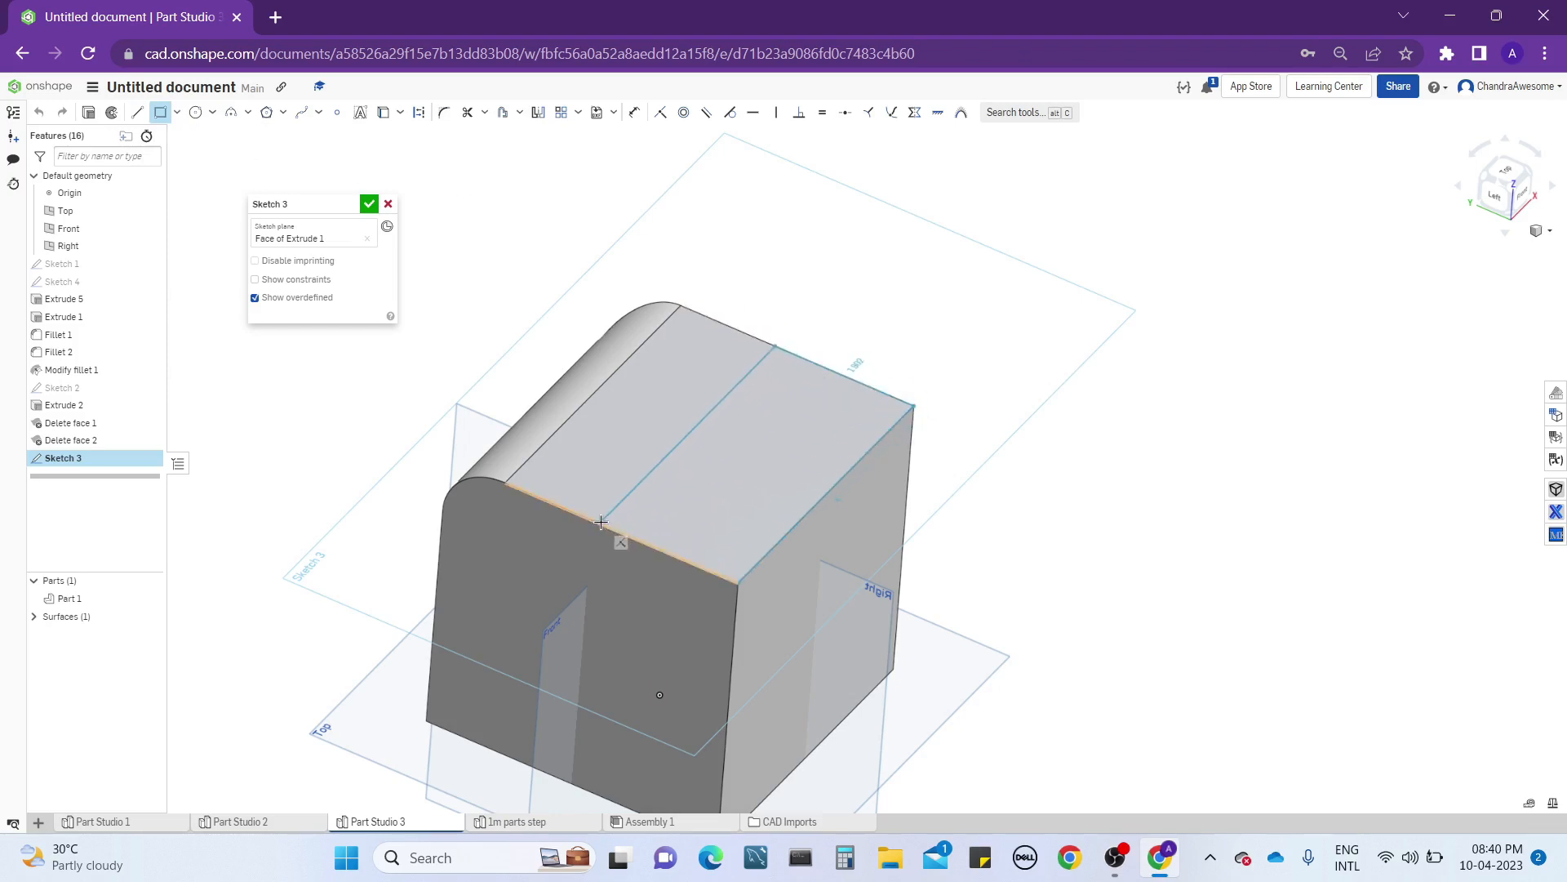
{"action": "left_click", "coordinate": [600, 522]}
{"action": "left_click", "coordinate": [369, 204]}
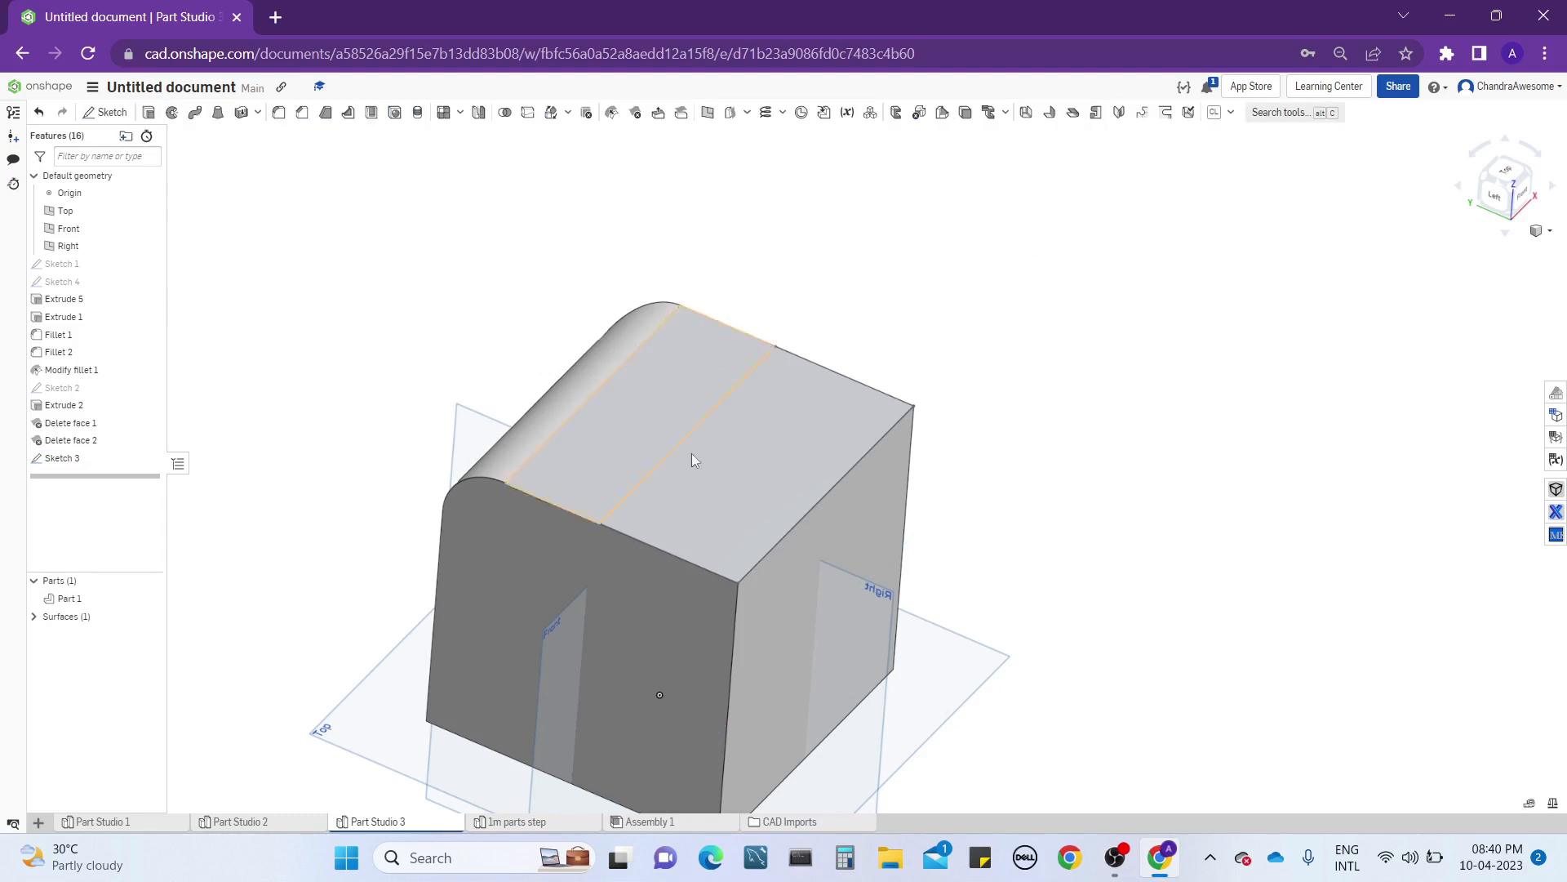
Extrude the rectangular region as a Blind Remove cut 1 in deep to form a step in the cube.
{"action": "left_click", "coordinate": [752, 472]}
{"action": "left_click", "coordinate": [148, 116]}
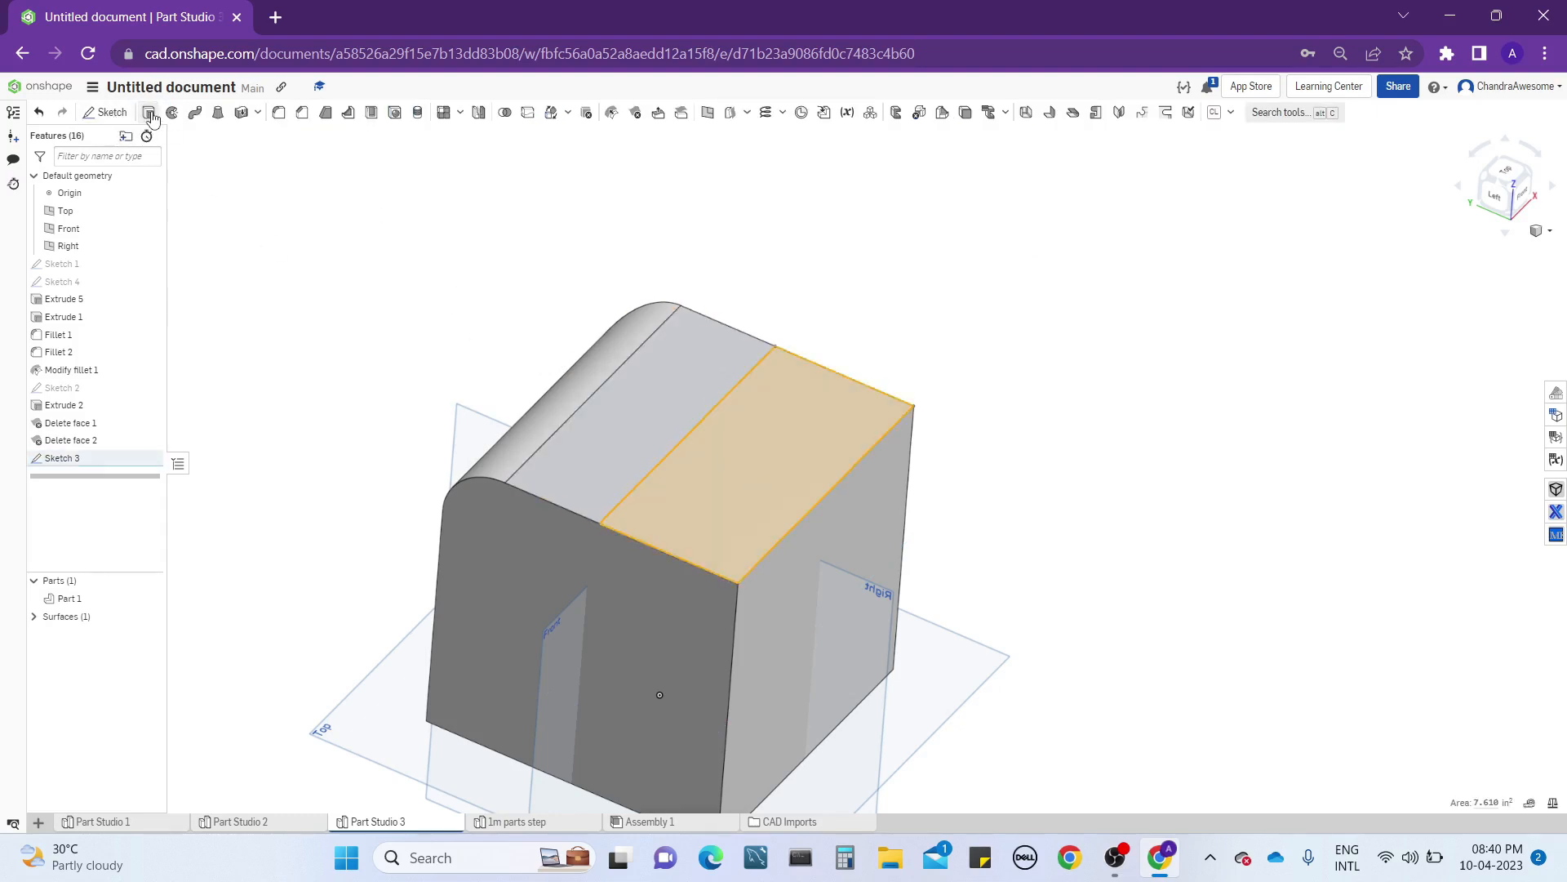
{"action": "left_click", "coordinate": [329, 242]}
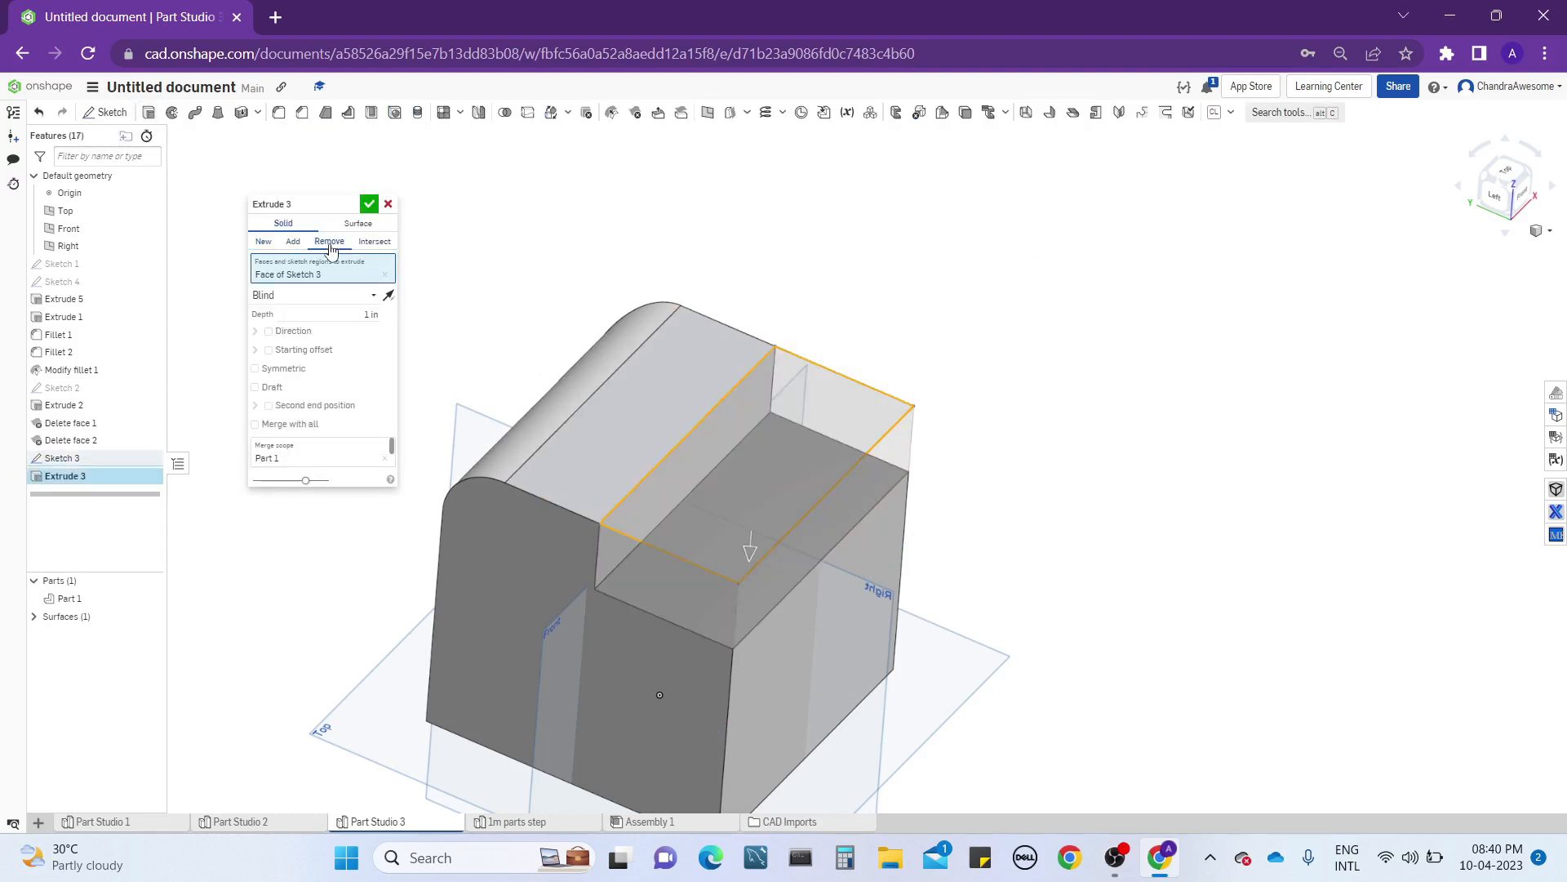
{"action": "left_click", "coordinate": [369, 204]}
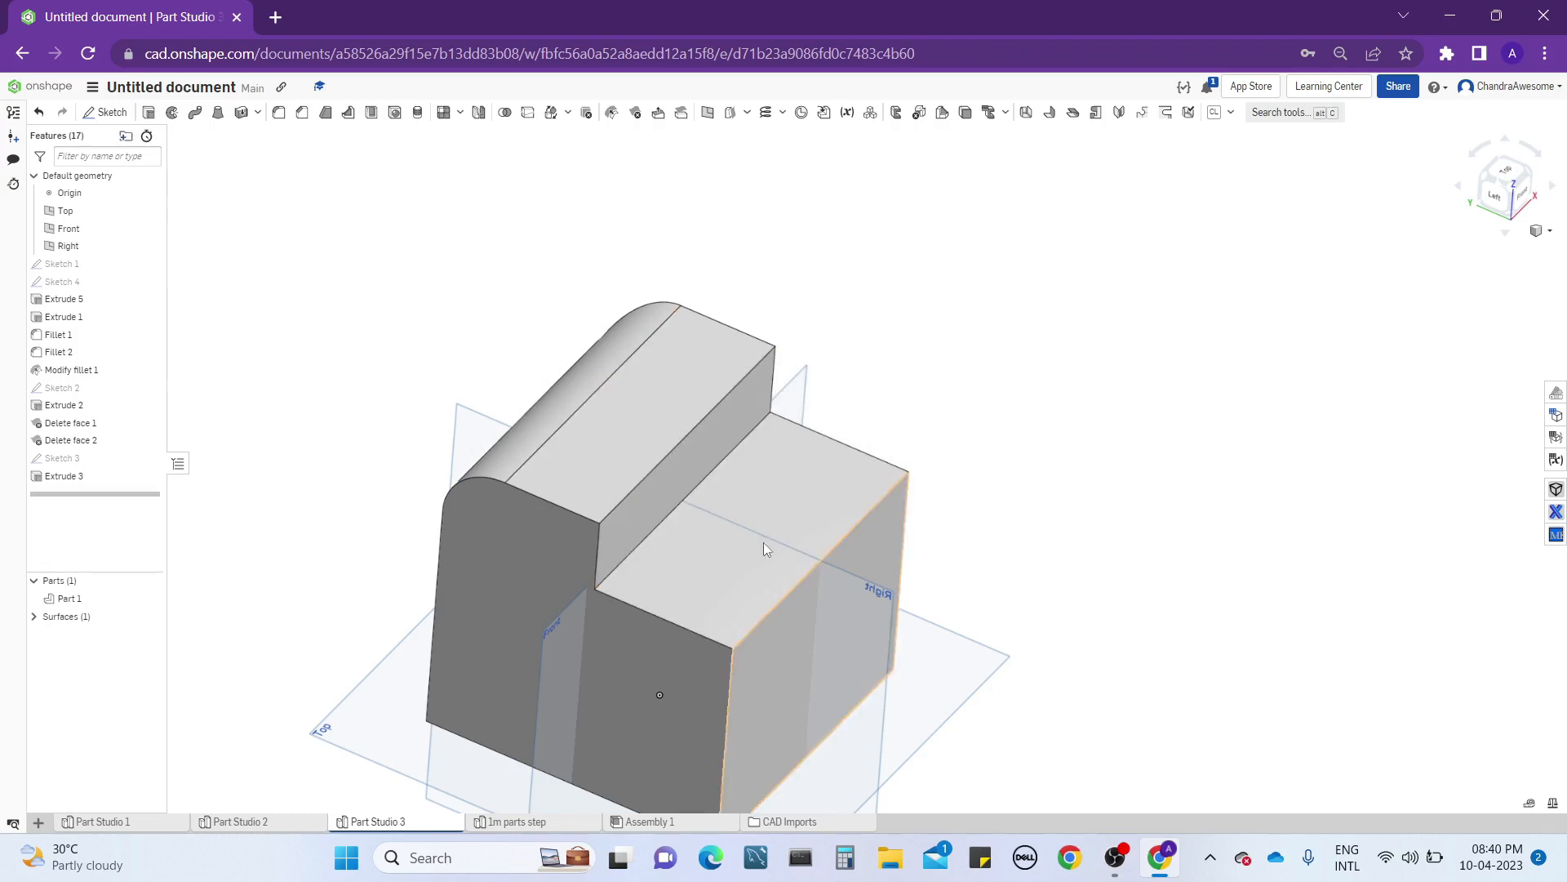
Delete the step cut's vertical and horizontal faces using Delete face with the Heal option.
{"action": "right_click_drag", "start_coordinate": [763, 542], "coordinate": [703, 367]}
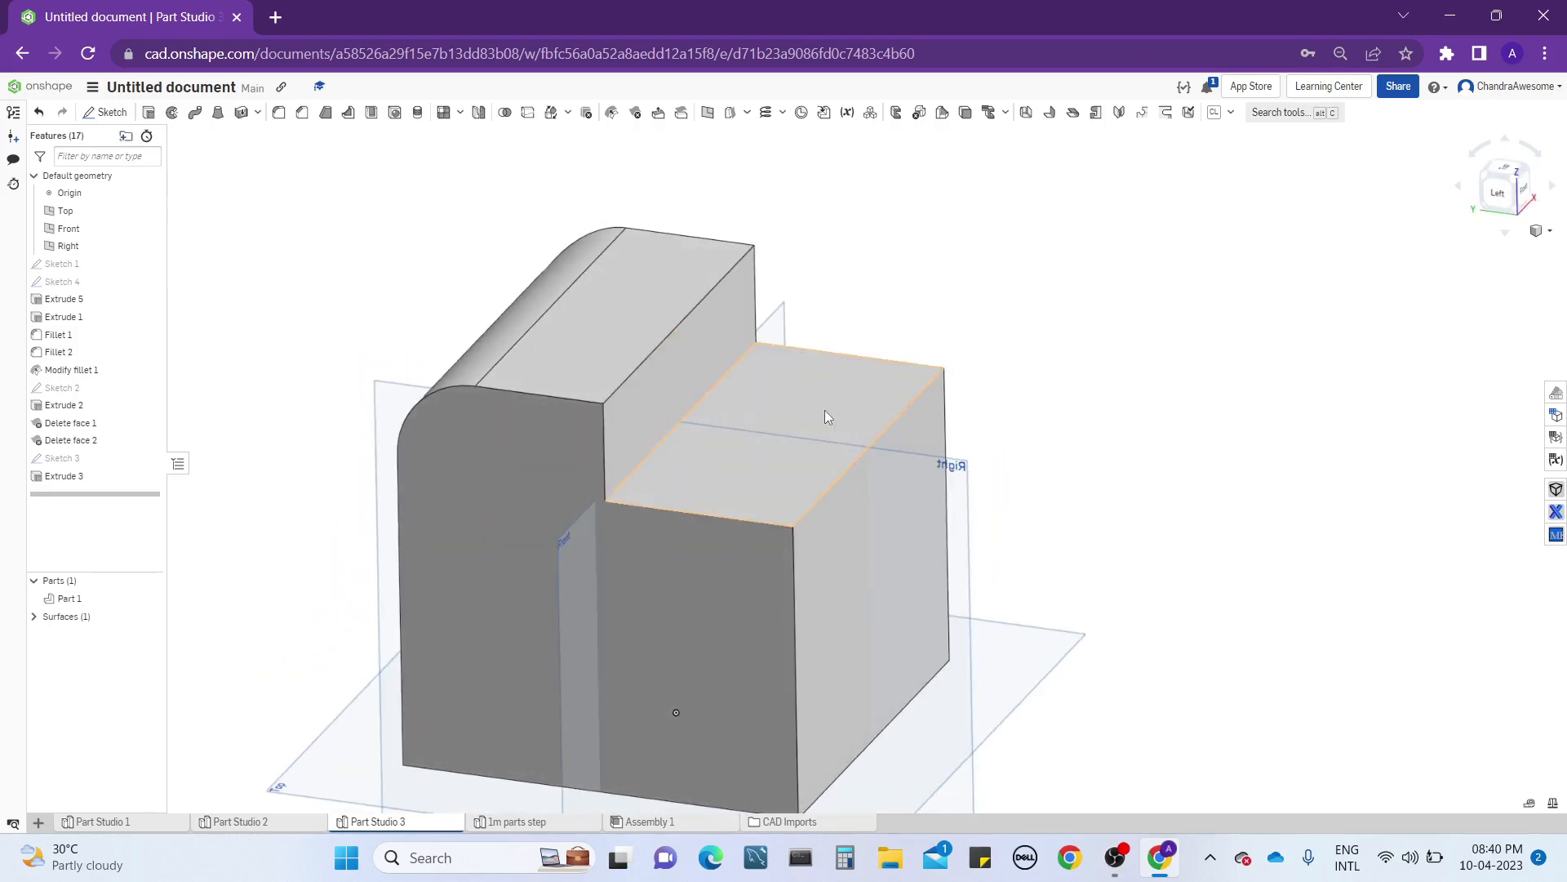
{"action": "middle_click_drag", "start_coordinate": [819, 411], "coordinate": [799, 437]}
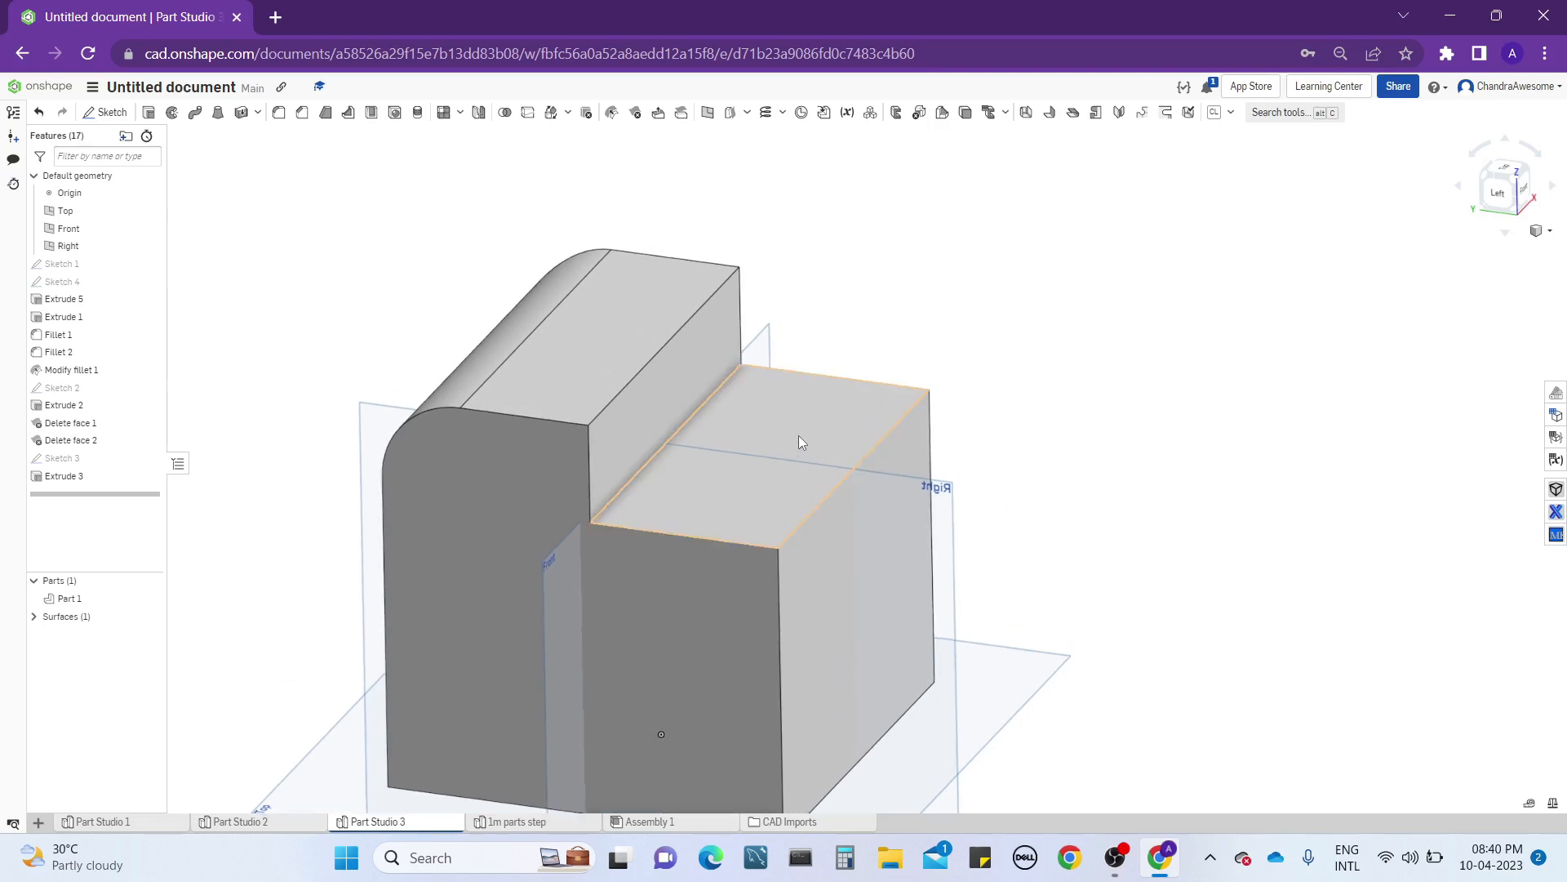
{"action": "left_click", "coordinate": [643, 125]}
{"action": "left_click", "coordinate": [377, 246]}
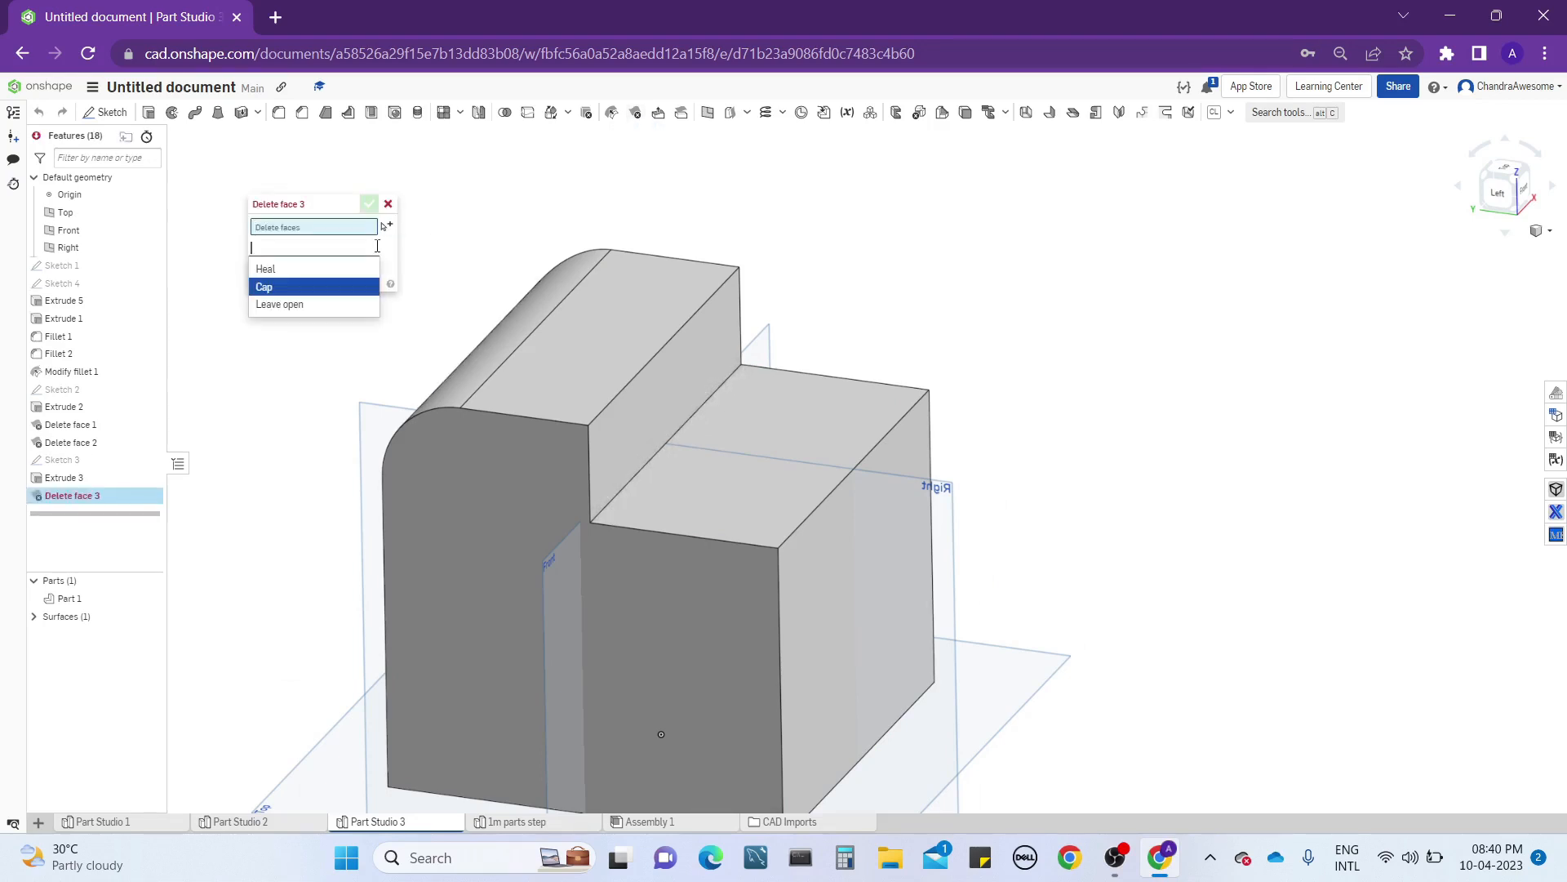
{"action": "left_click", "coordinate": [311, 273]}
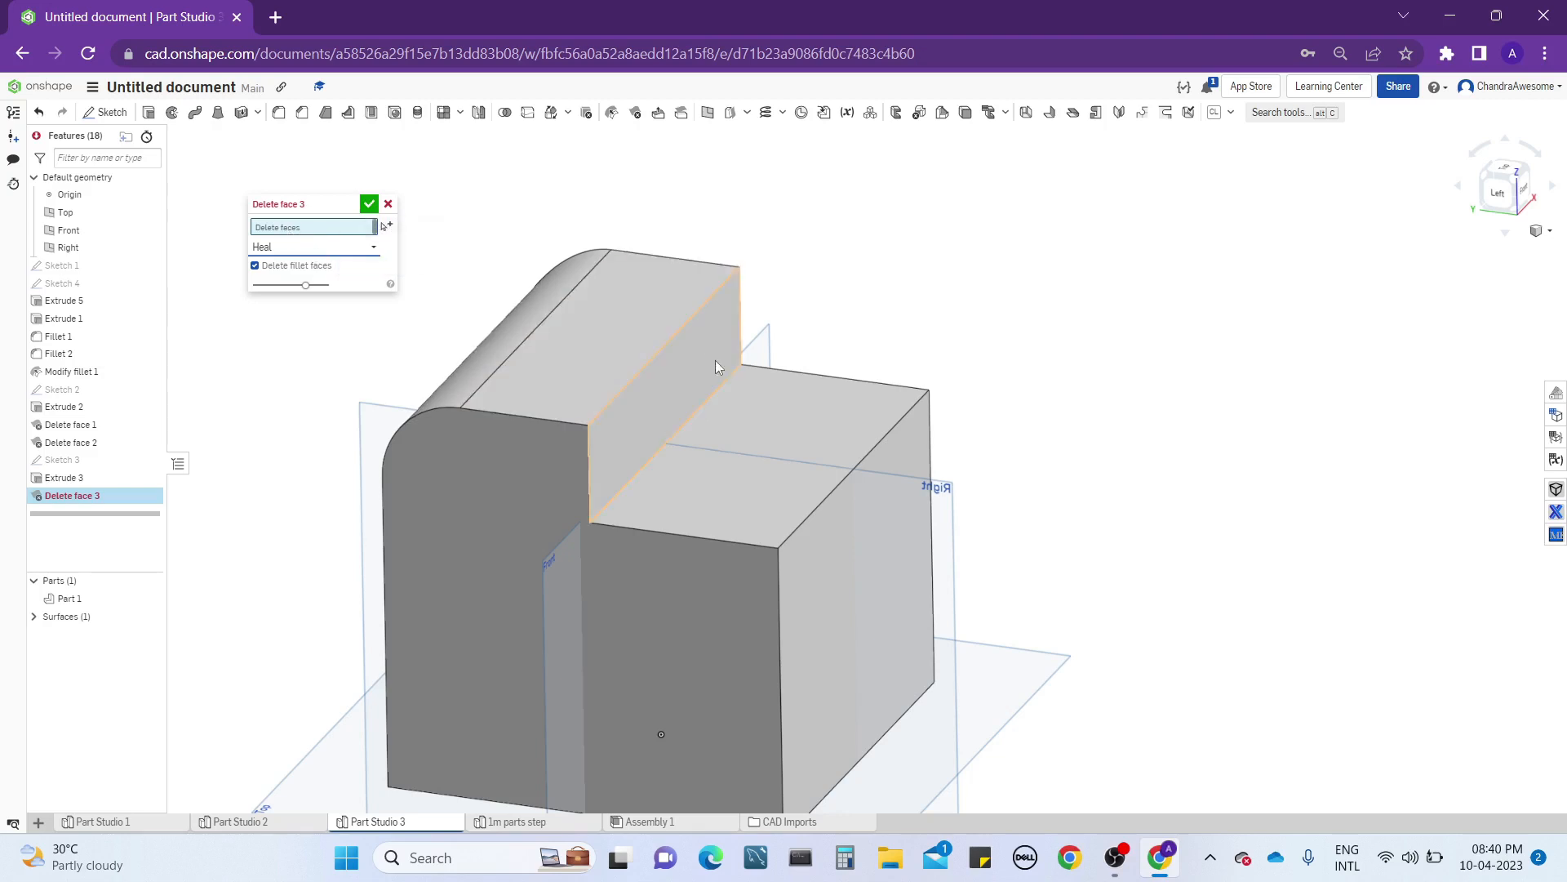
{"action": "mouse_move", "coordinate": [928, 263]}
{"action": "right_mouse_down"}
{"action": "mouse_move", "coordinate": [904, 259]}
{"action": "mouse_move", "coordinate": [928, 277]}
{"action": "right_mouse_up"}
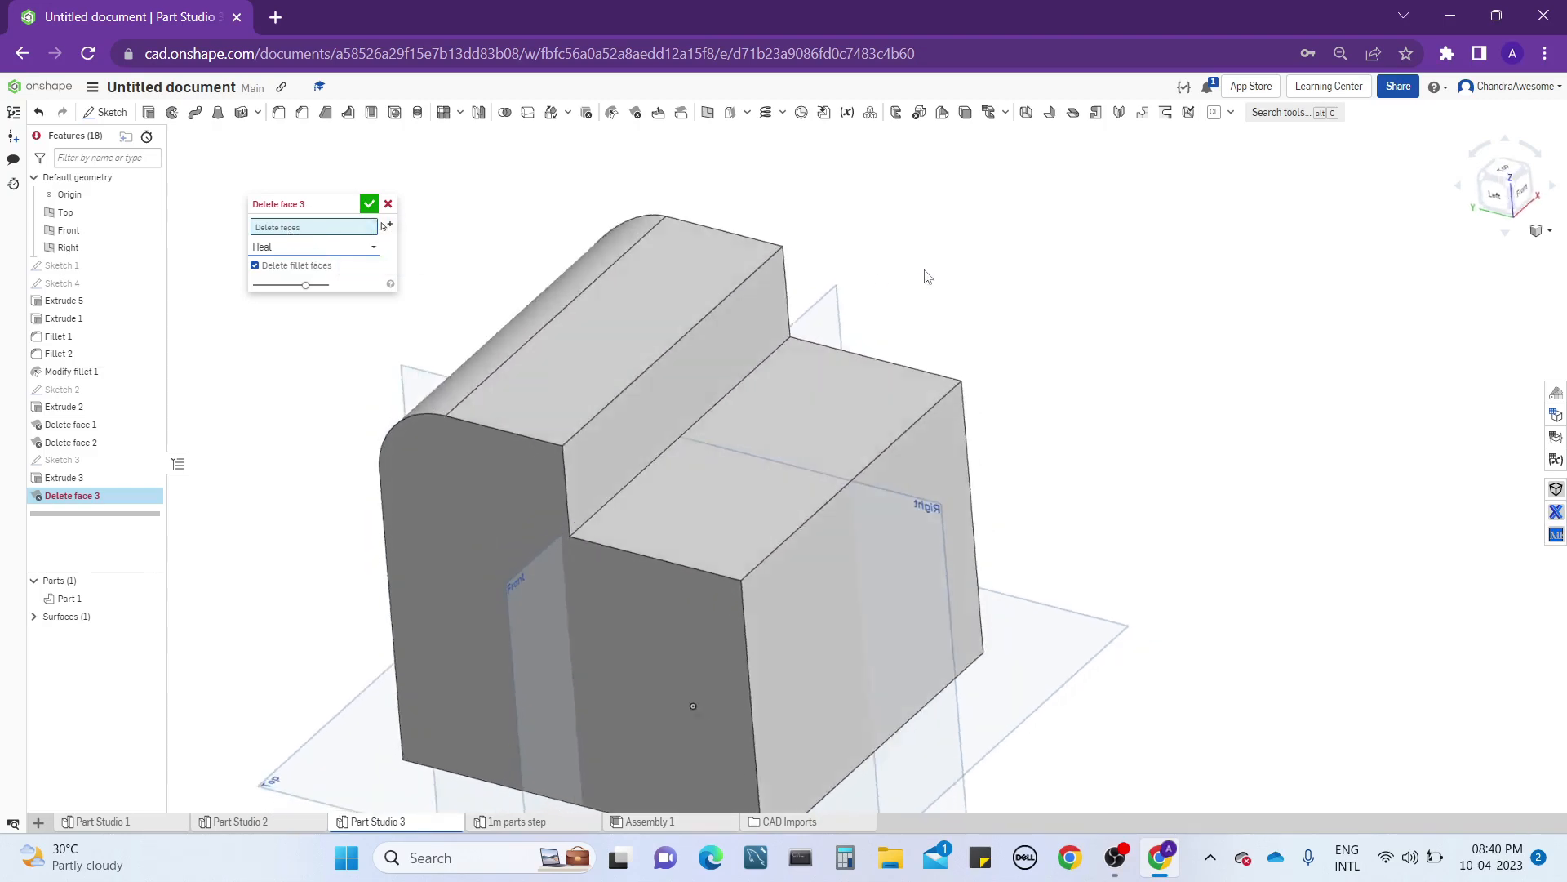
{"action": "left_click", "coordinate": [702, 350]}
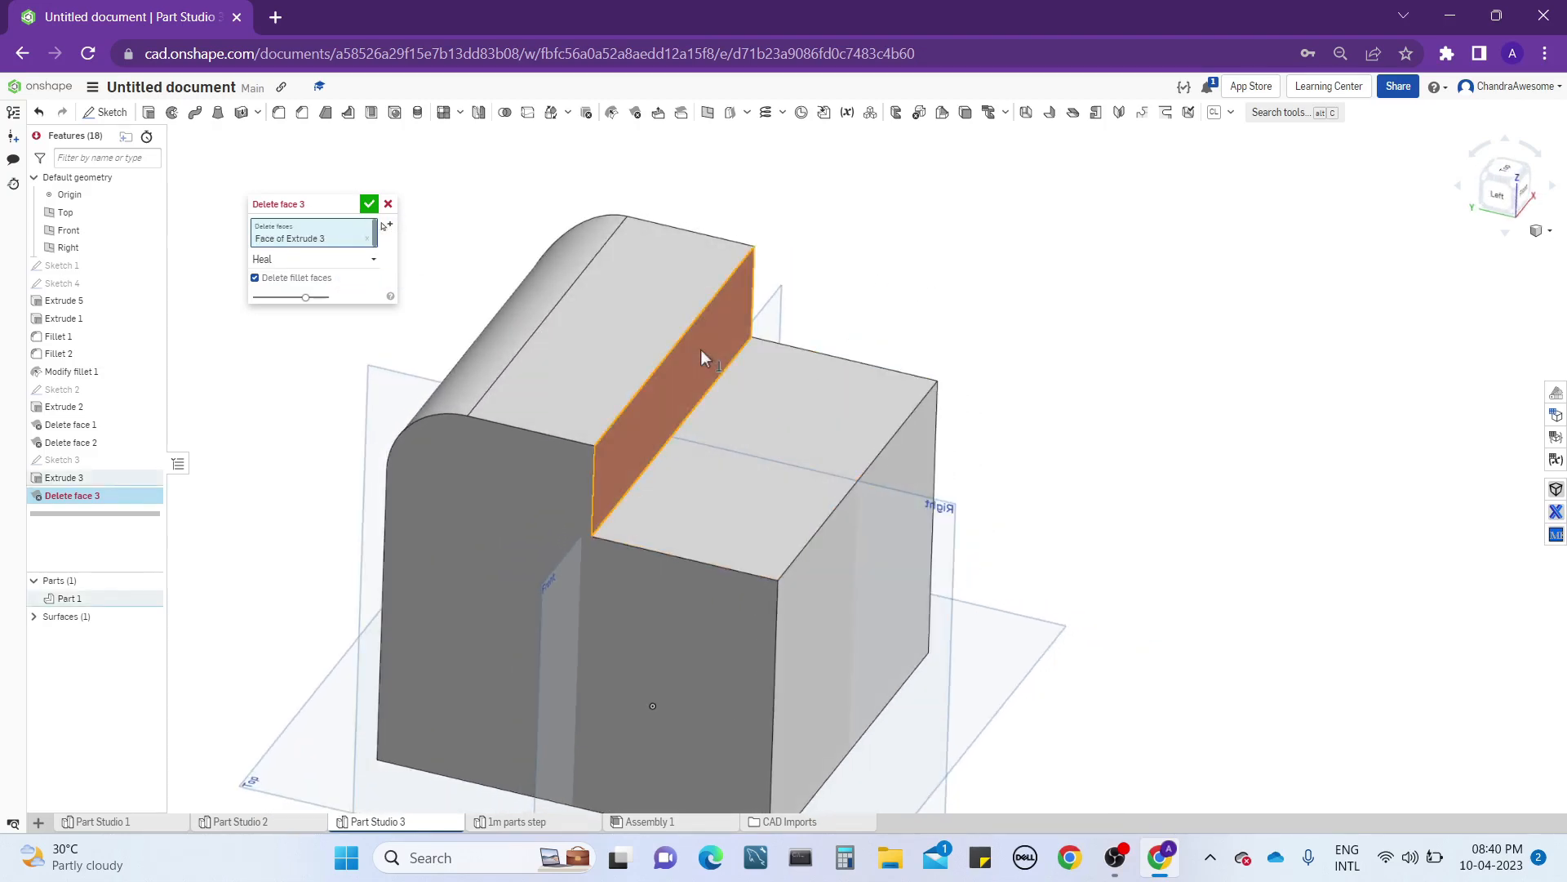
{"action": "left_click", "coordinate": [788, 374]}
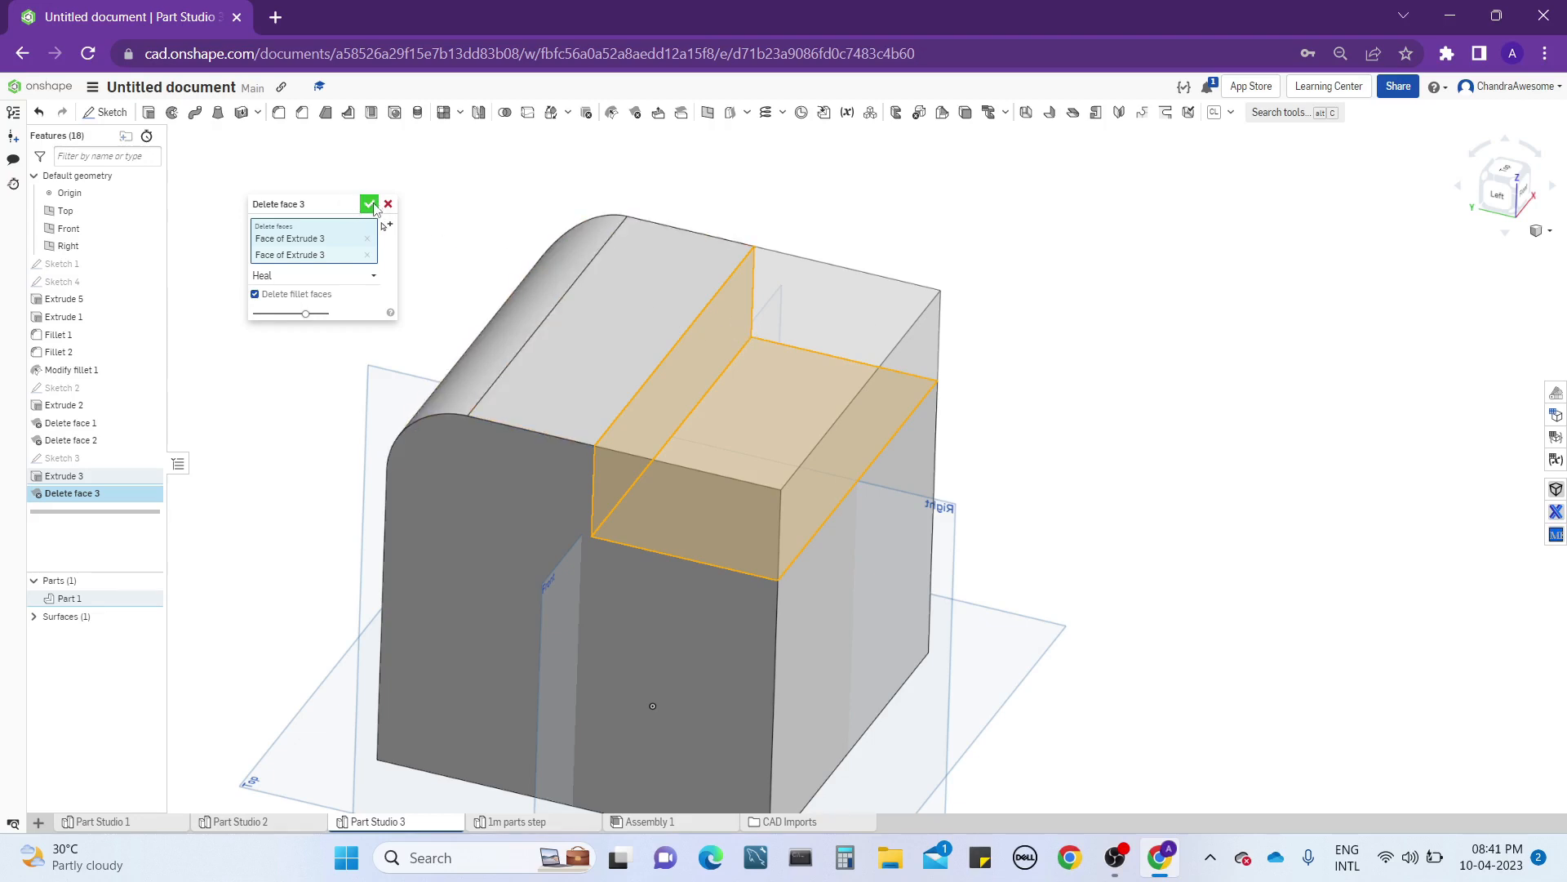
{"action": "left_click", "coordinate": [371, 205]}
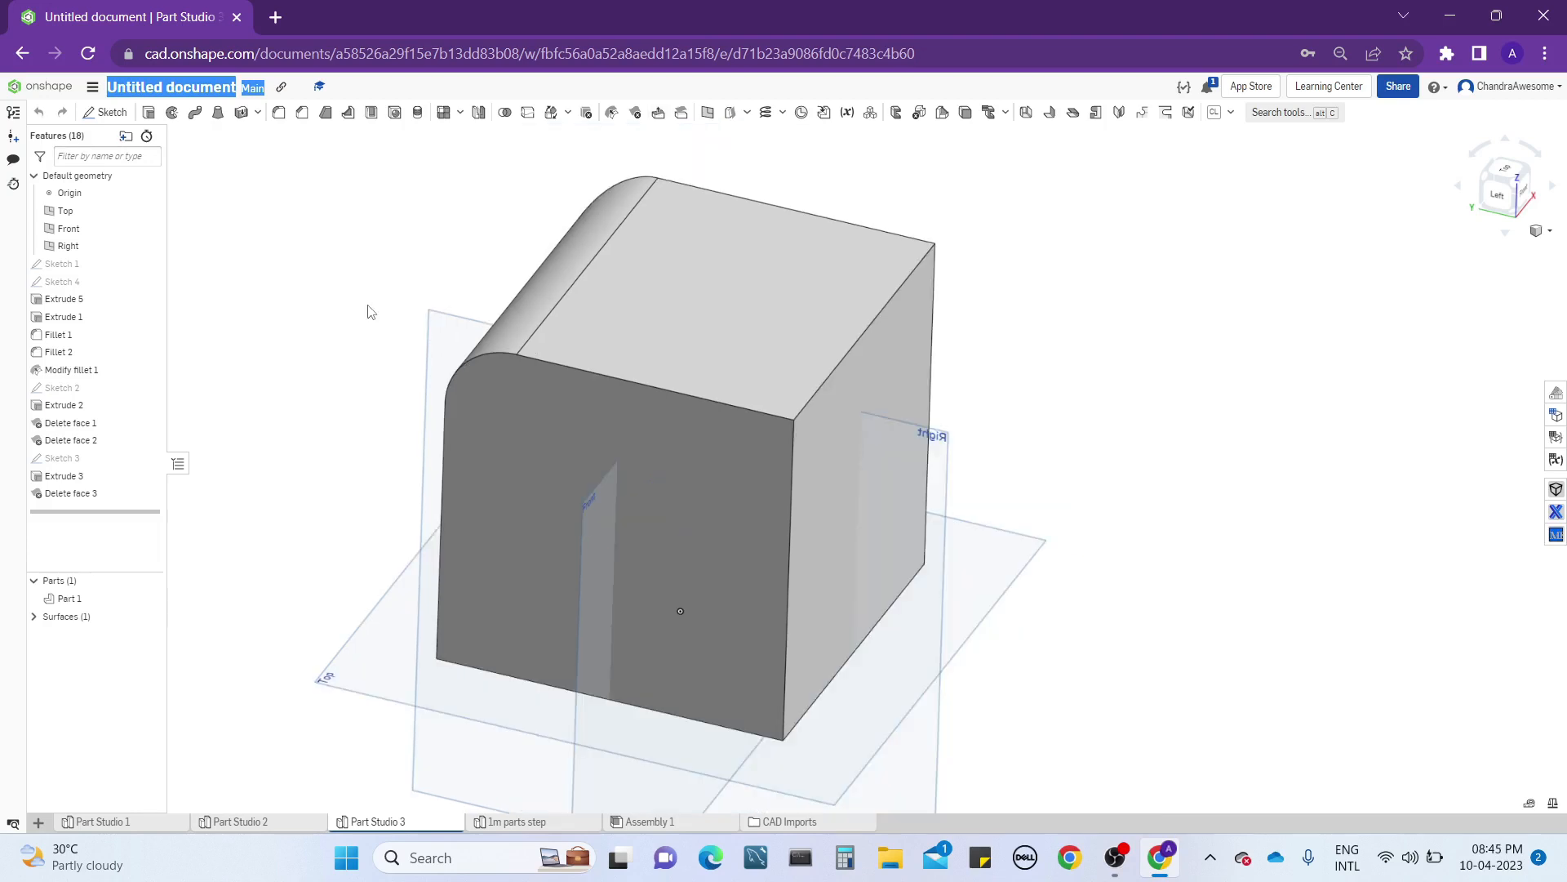
Start a Blind Offset Move face on the cube's Left side face and pull it outward about 3.06 in.
{"action": "left_click", "coordinate": [657, 115]}
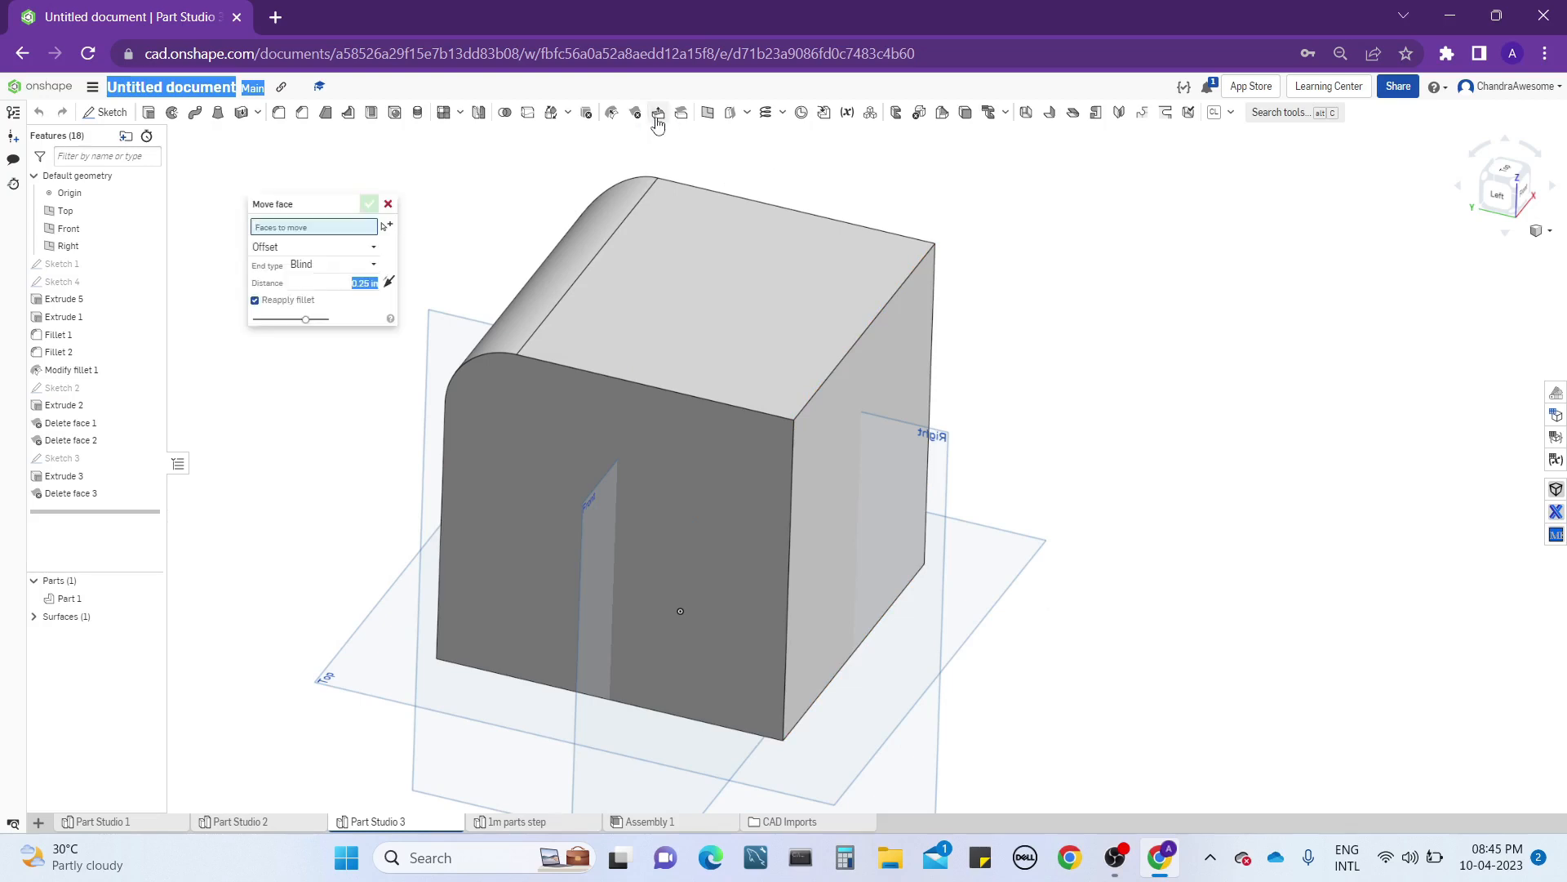
{"action": "middle_click_drag", "start_coordinate": [476, 222], "coordinate": [504, 215]}
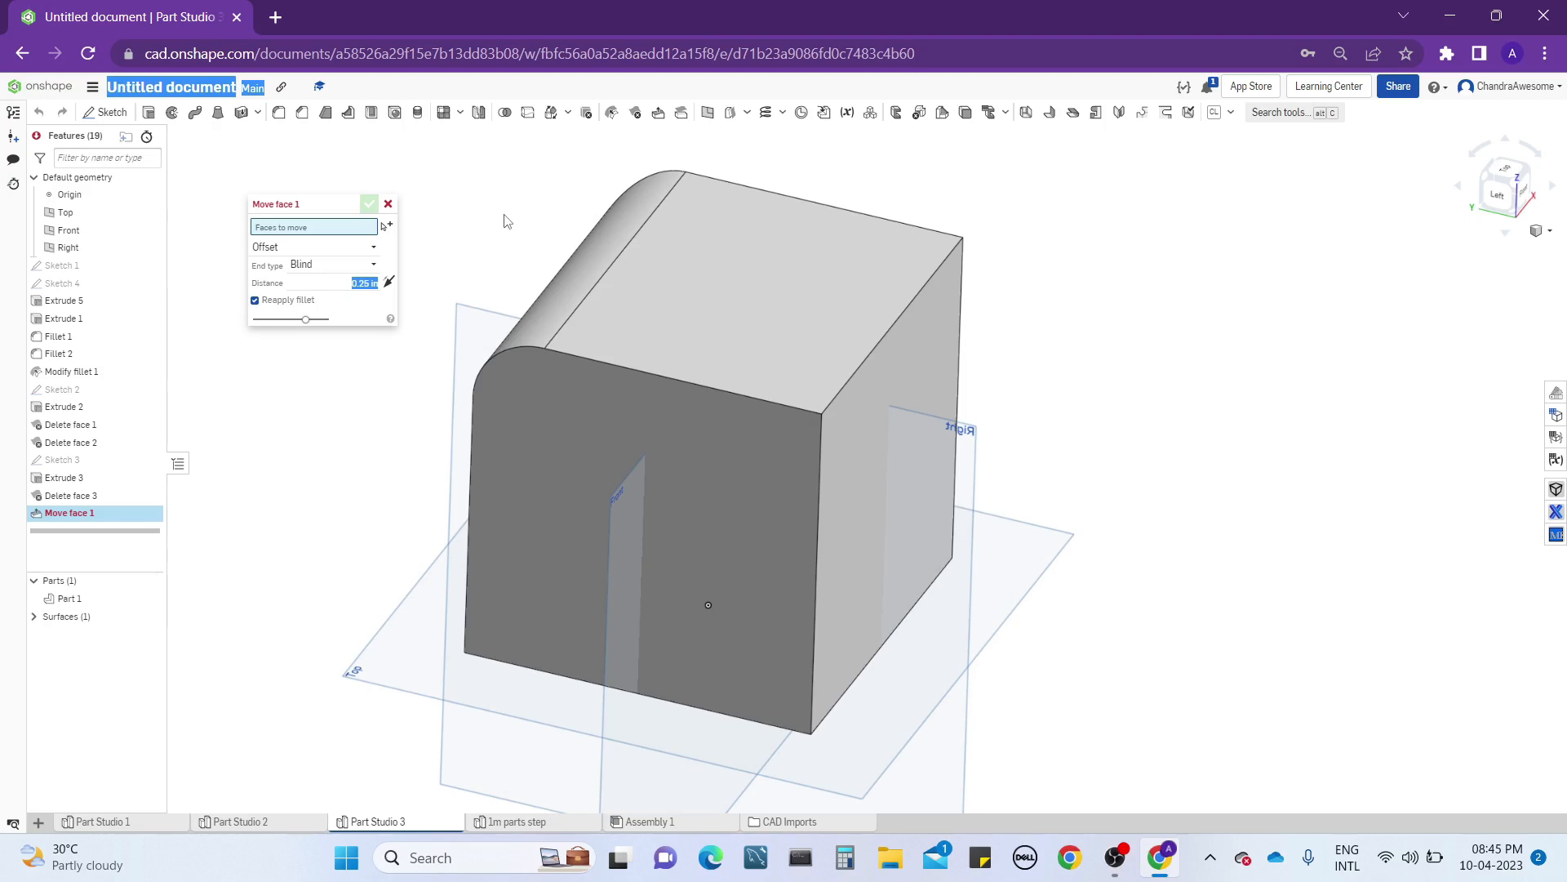
{"action": "left_click", "coordinate": [609, 498]}
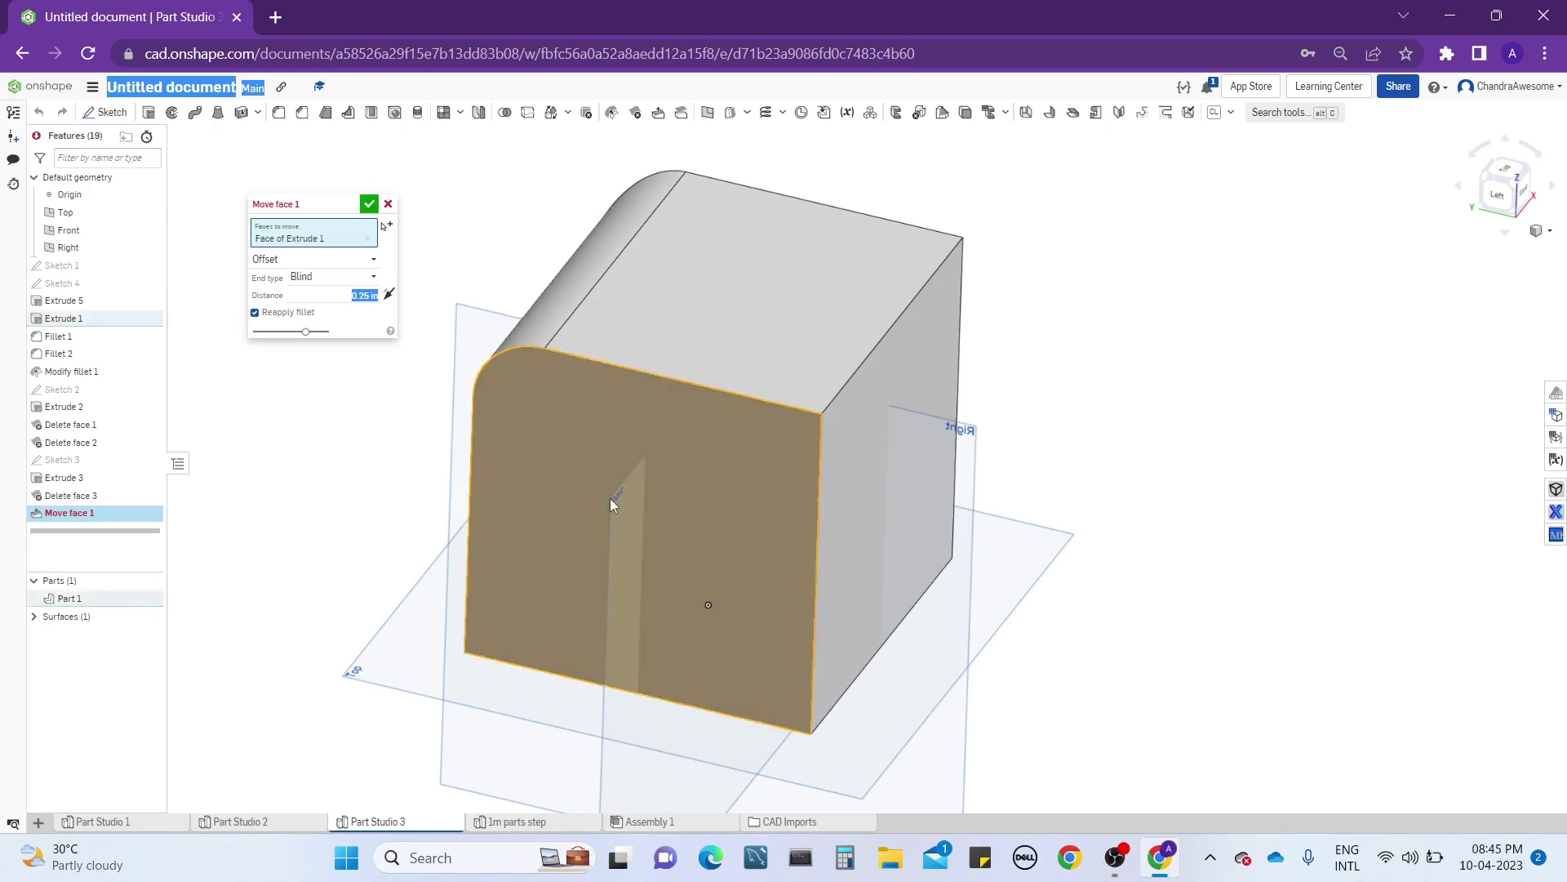
{"action": "scroll", "coordinate": [713, 444], "scroll_direction": "down", "scroll_amount": 1}
{"action": "right_click_drag", "start_coordinate": [714, 444], "coordinate": [670, 500]}
{"action": "left_click_drag", "start_coordinate": [635, 551], "coordinate": [785, 602]}
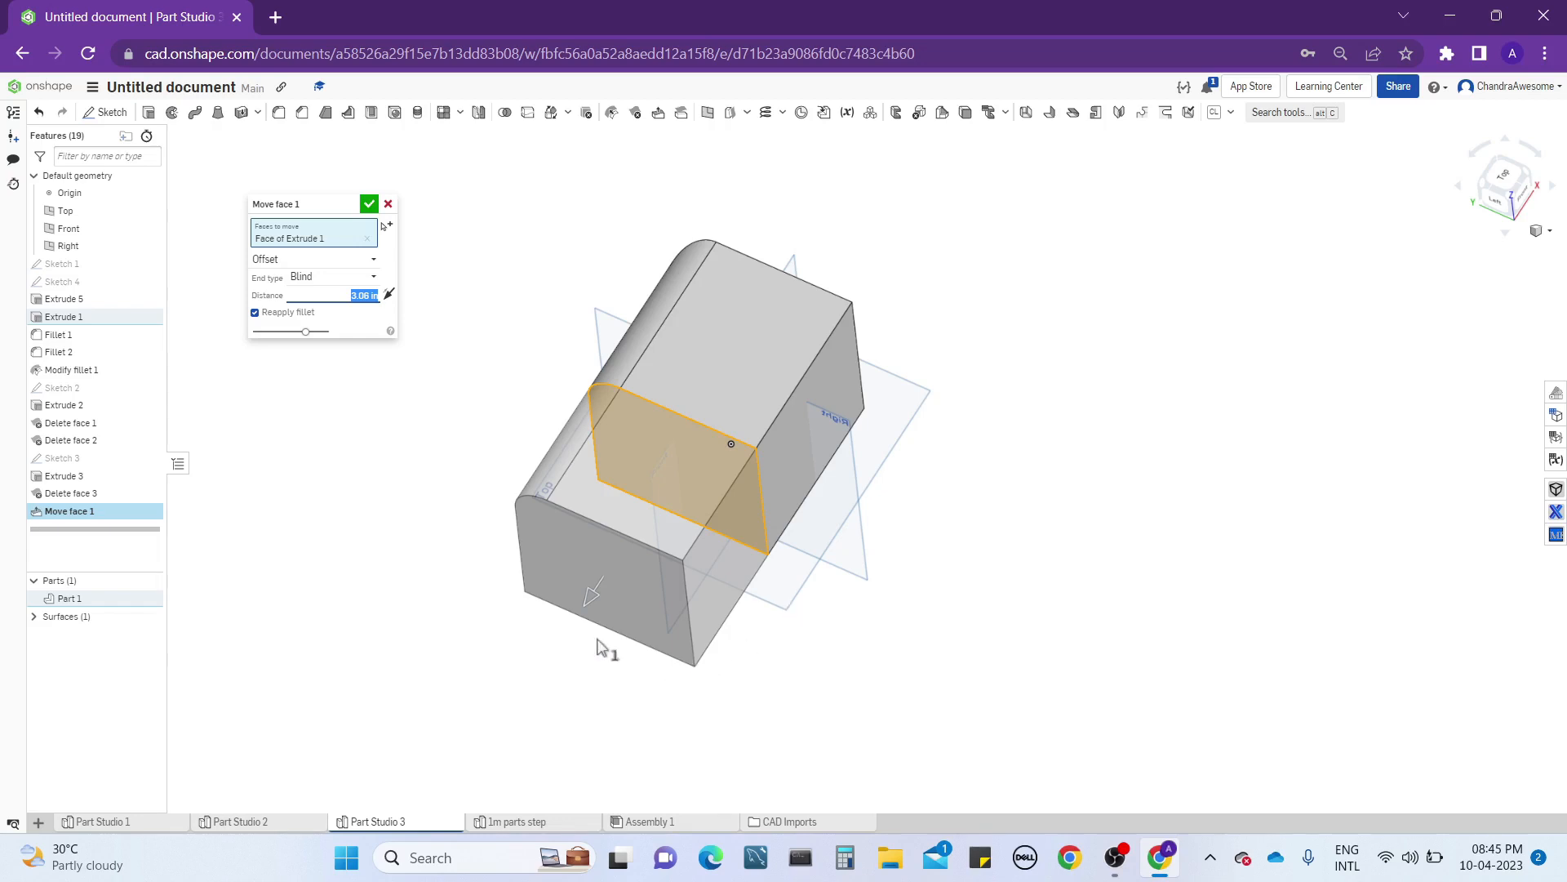
{"action": "right_click_drag", "start_coordinate": [609, 648], "coordinate": [560, 584]}
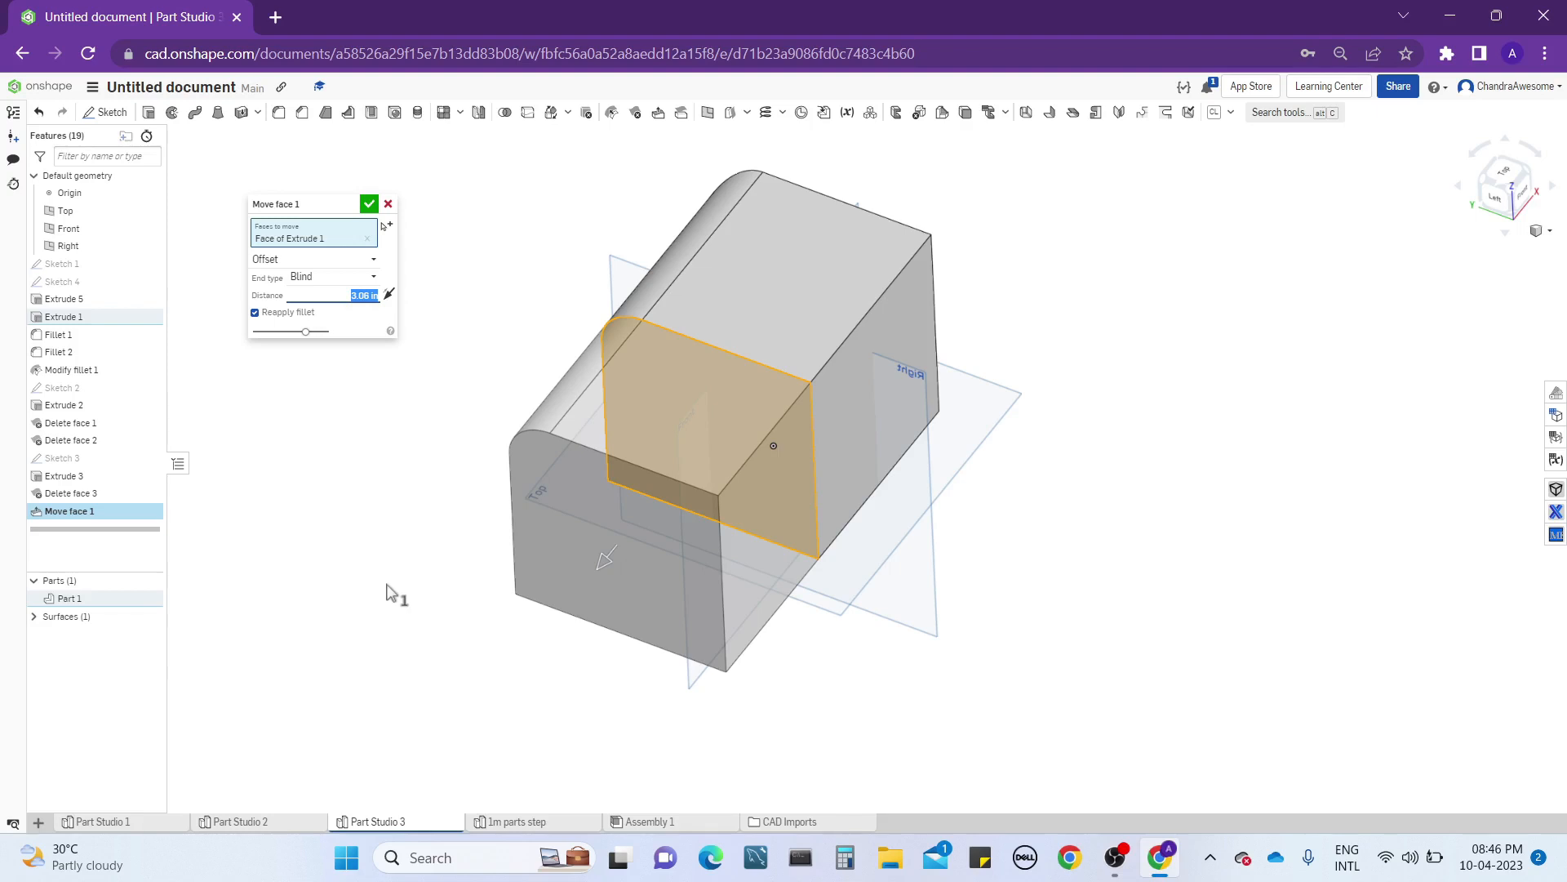
Reverse the face offset into the cube, set its distance to about 2.39 in, and accept the feature.
{"action": "middle_click_drag", "start_coordinate": [439, 539], "coordinate": [404, 527]}
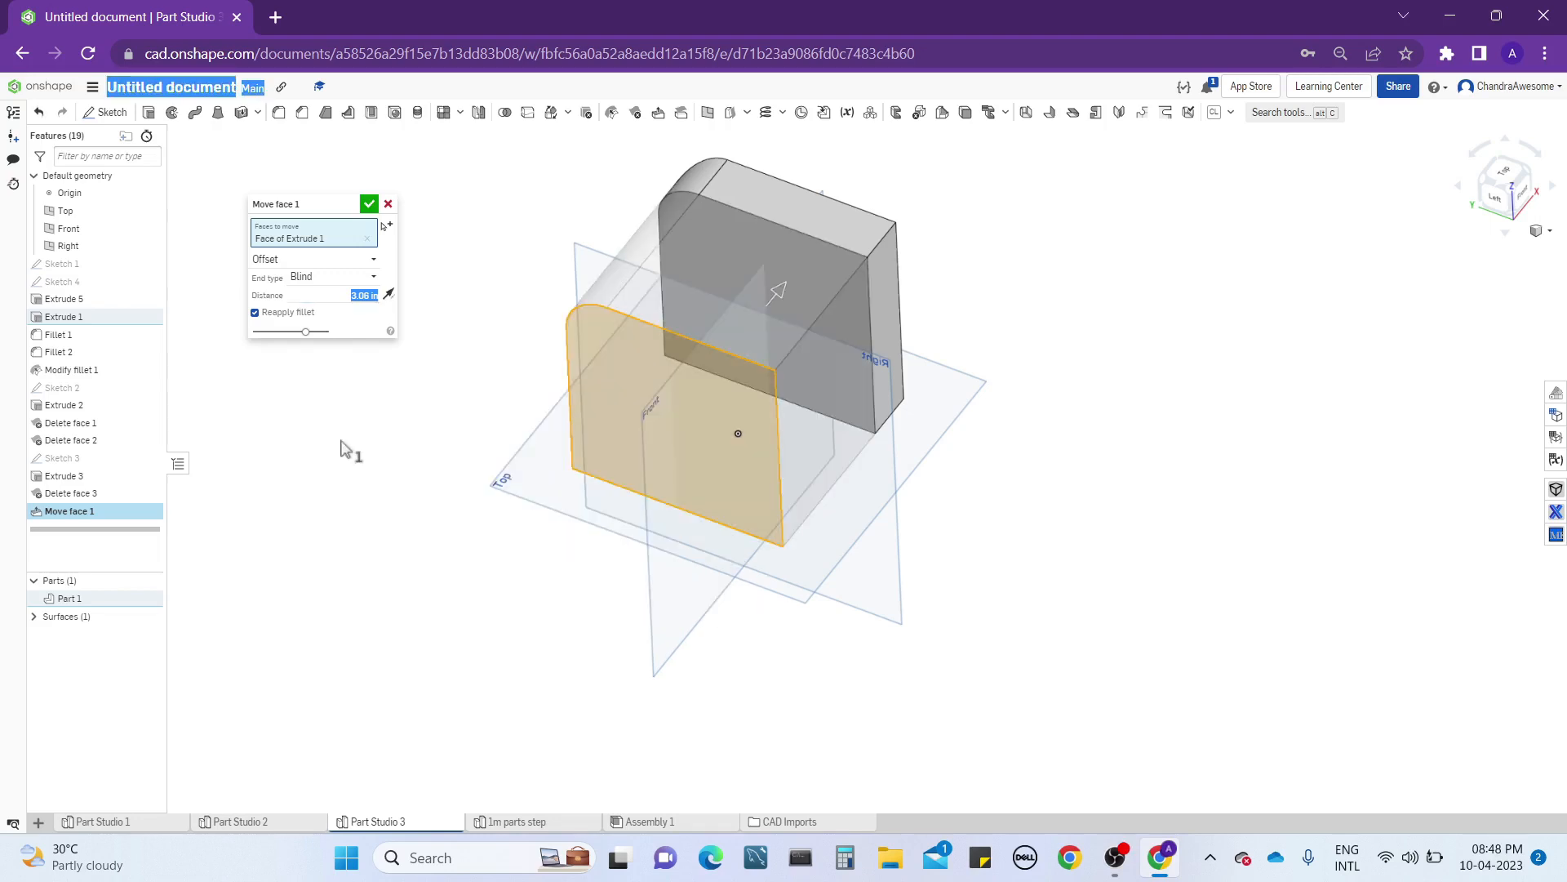
{"action": "middle_click_drag", "start_coordinate": [507, 350], "coordinate": [521, 397]}
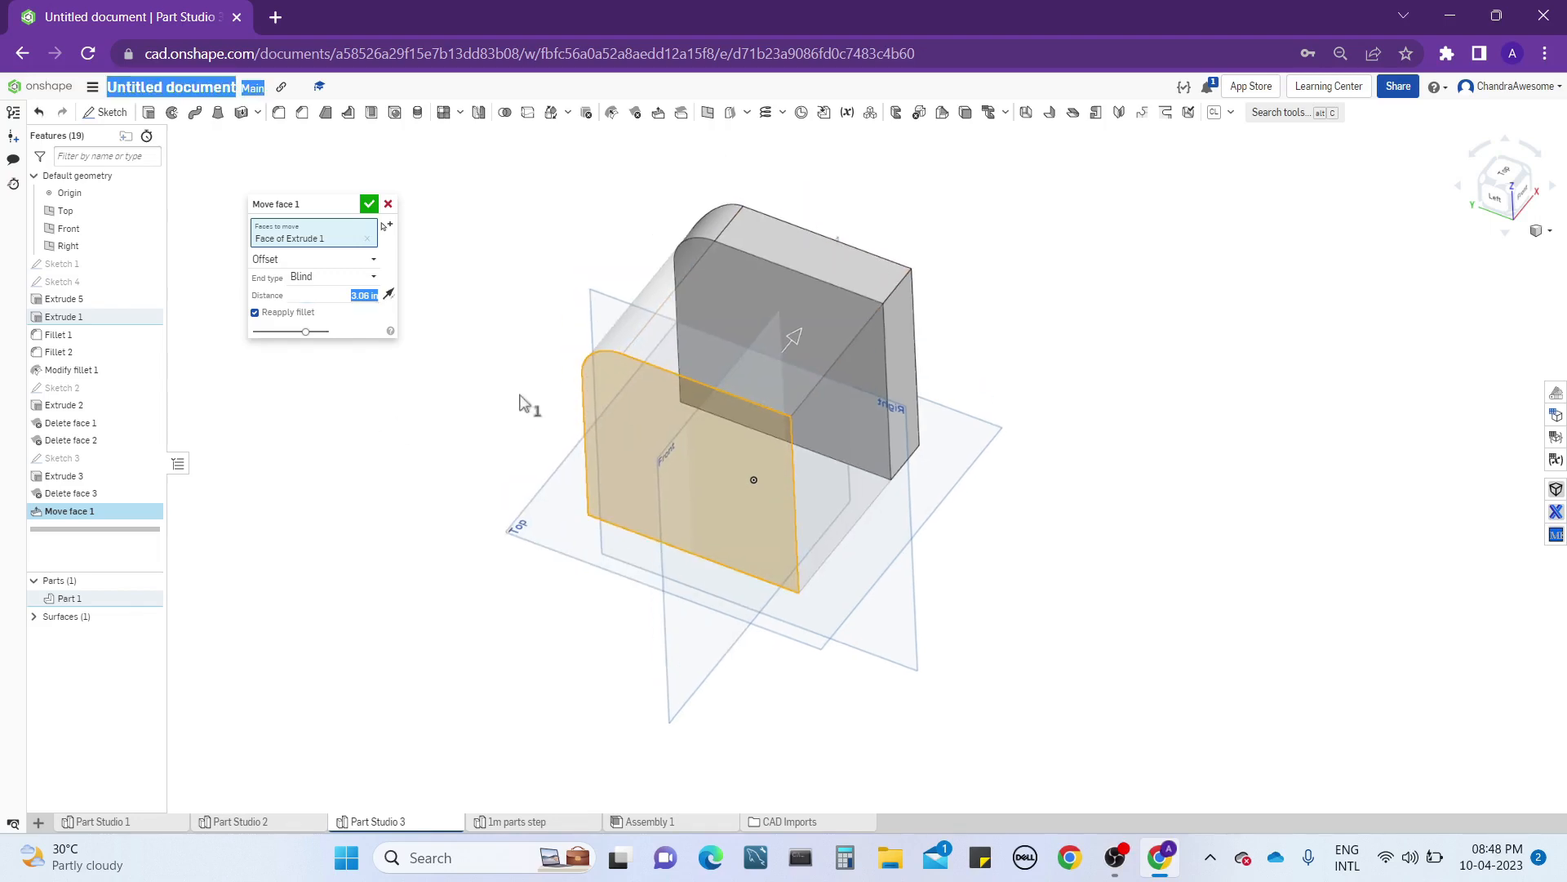
{"action": "left_click", "coordinate": [785, 348]}
{"action": "left_click_drag", "start_coordinate": [583, 594], "coordinate": [753, 344]}
{"action": "scroll", "coordinate": [752, 344], "scroll_direction": "up", "scroll_amount": 2}
{"action": "middle_click_drag", "start_coordinate": [606, 379], "coordinate": [753, 370]}
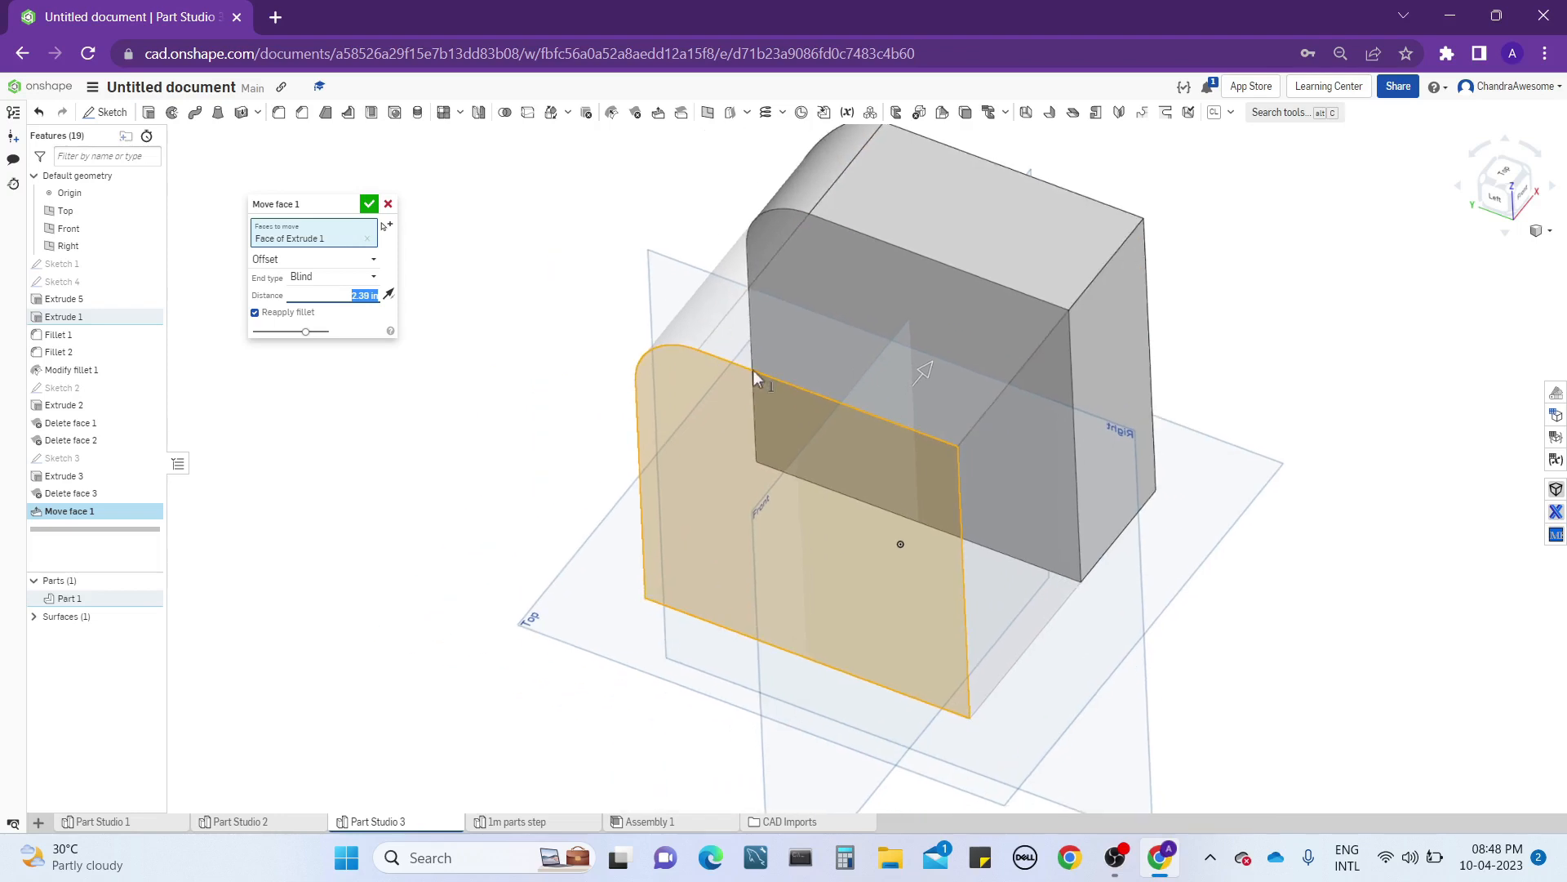
{"action": "scroll", "coordinate": [753, 369], "scroll_direction": "down", "scroll_amount": 2}
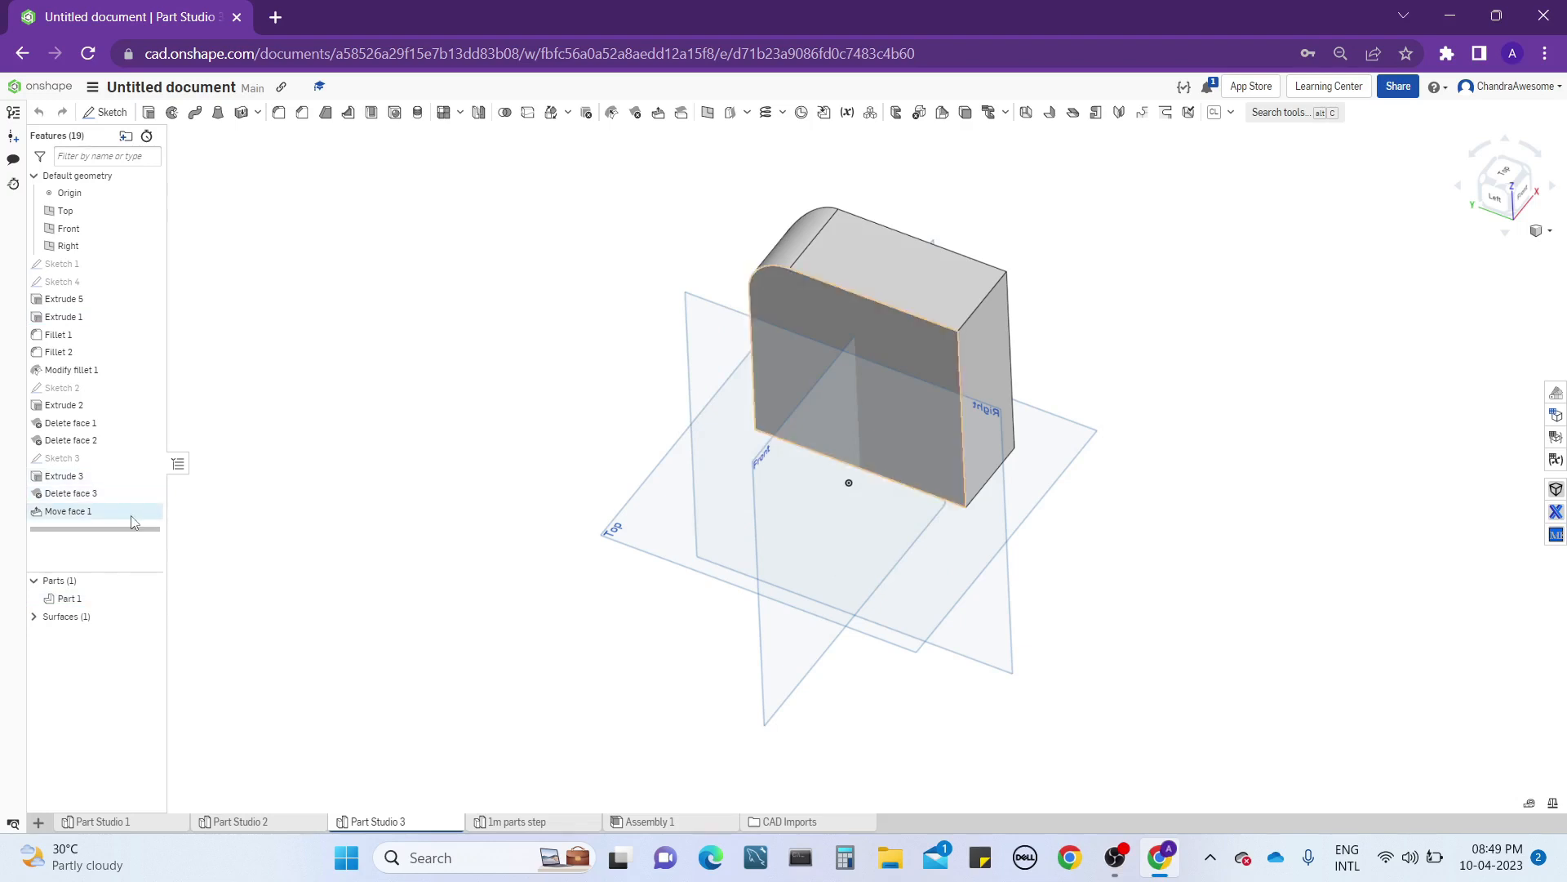
Reopen the Move face feature, check its move and end type options, and flip the offset direction outward.
{"action": "right_click", "coordinate": [149, 517]}
{"action": "left_click", "coordinate": [204, 548]}
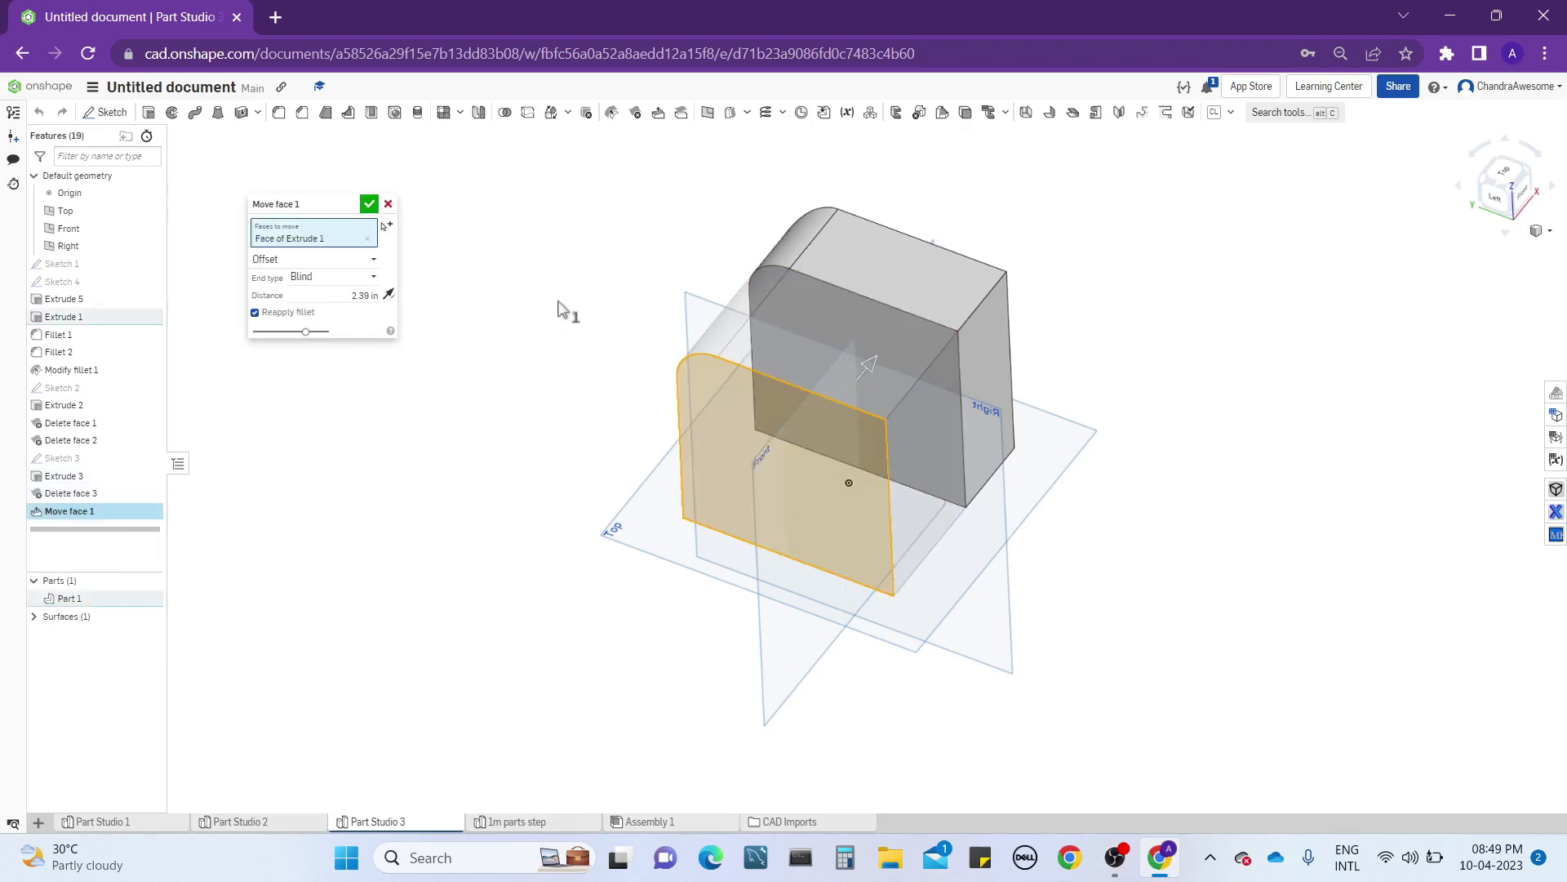
{"action": "middle_click_drag", "start_coordinate": [560, 308], "coordinate": [539, 333]}
{"action": "left_click", "coordinate": [304, 260]}
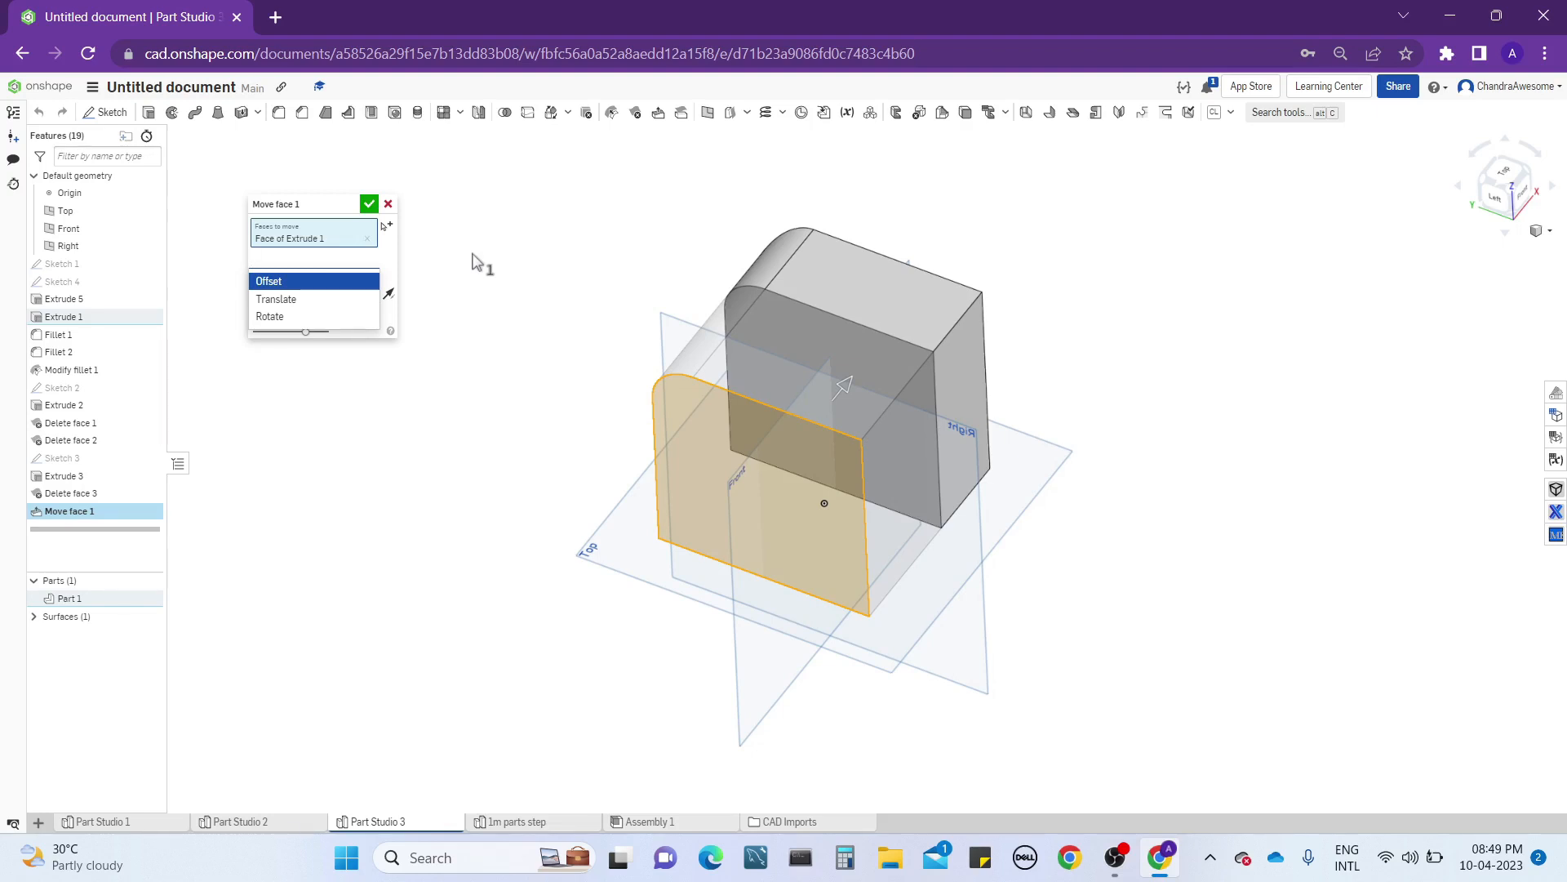
{"action": "key", "text": "Return"}
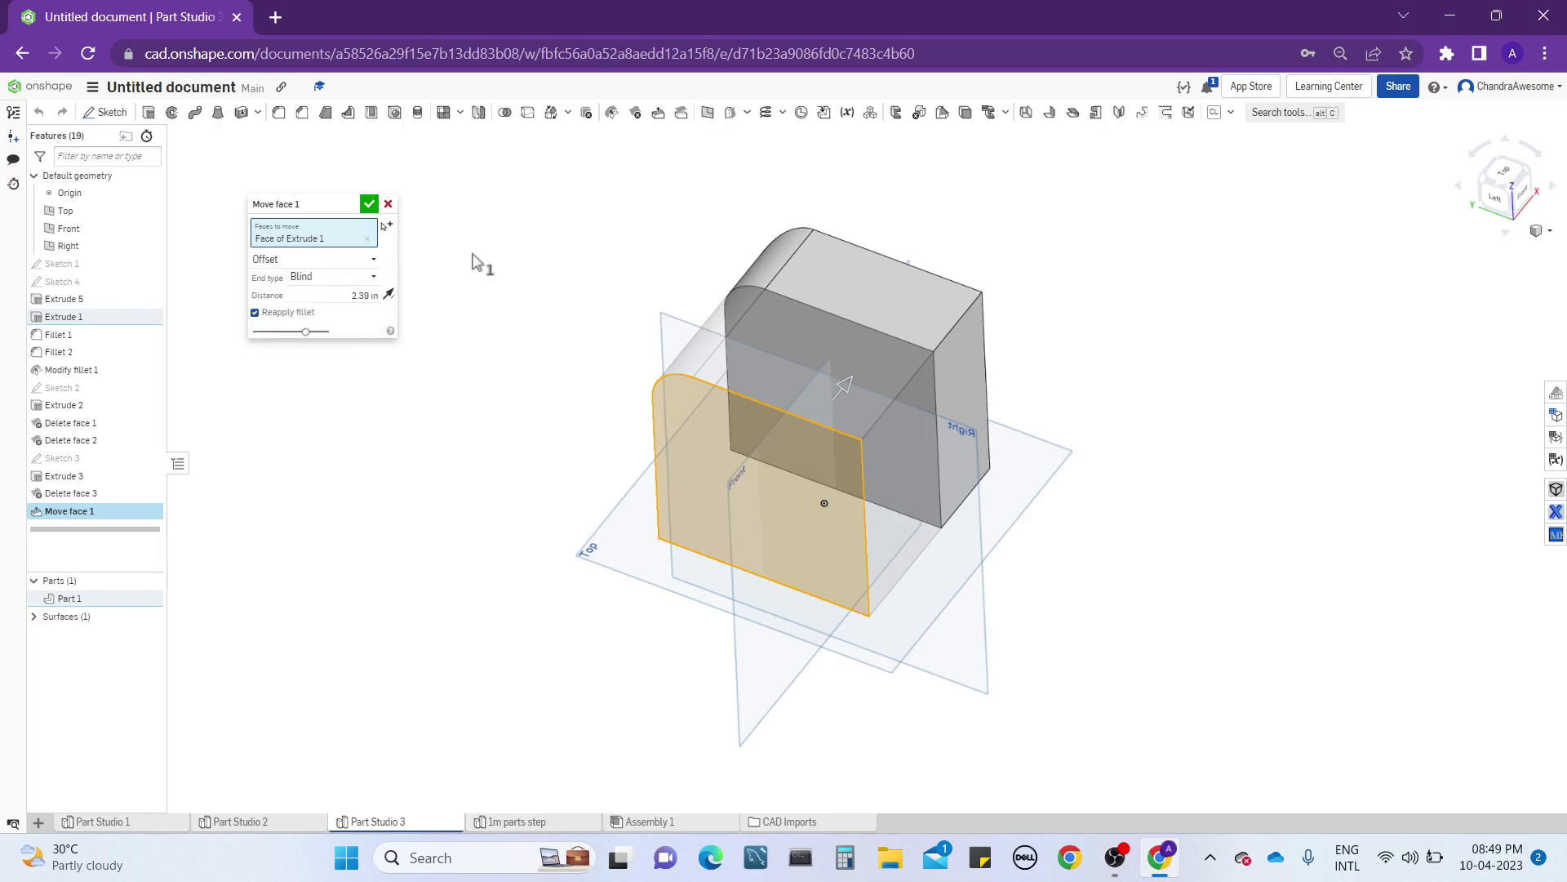
{"action": "left_click", "coordinate": [360, 277]}
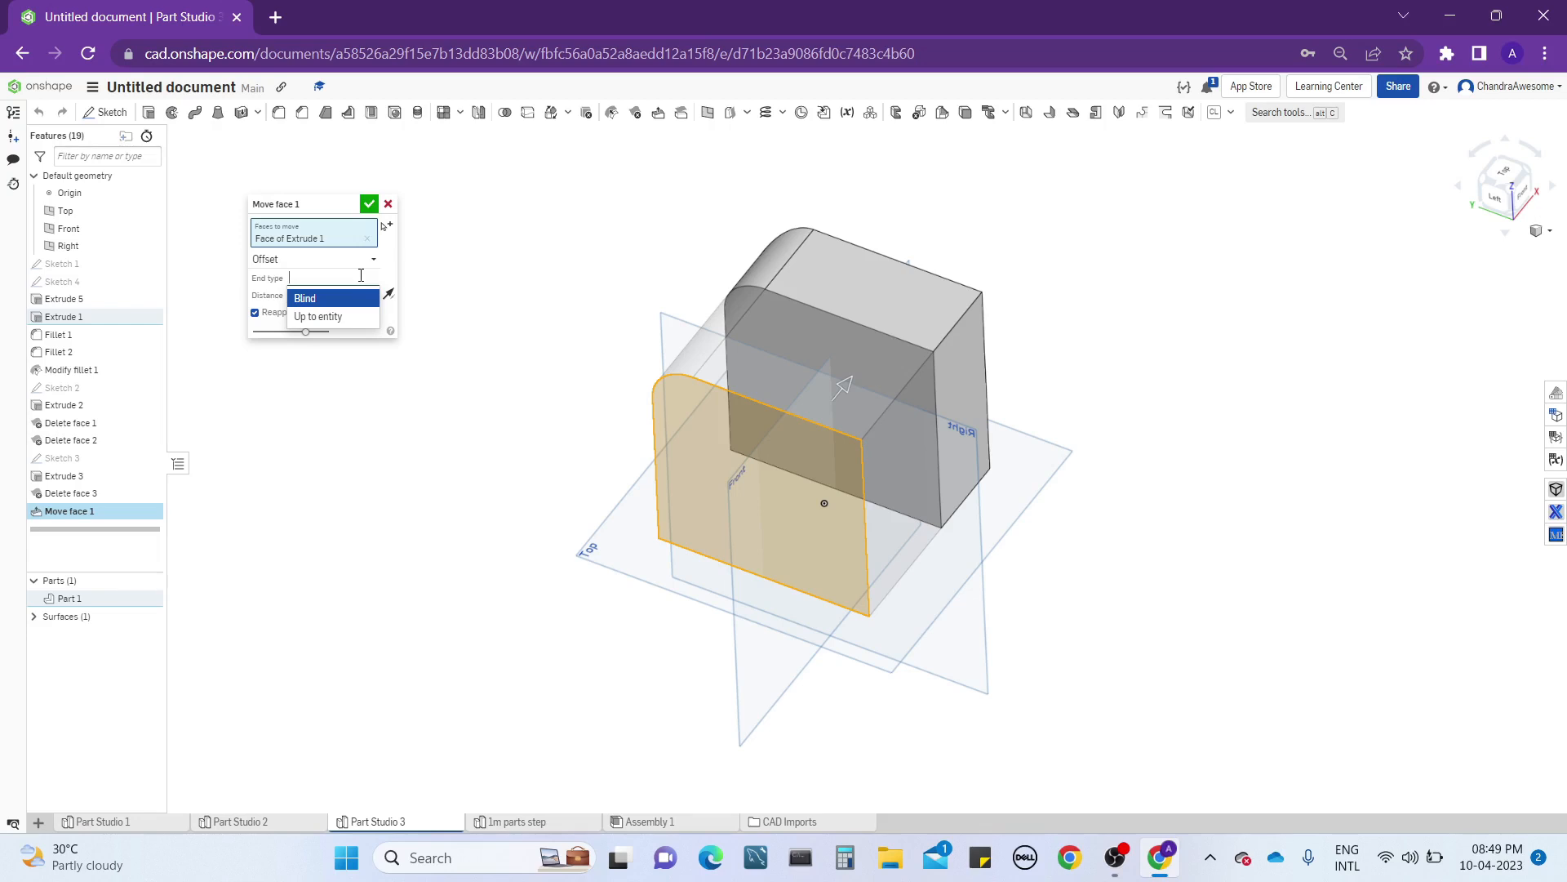
{"action": "left_click", "coordinate": [427, 285]}
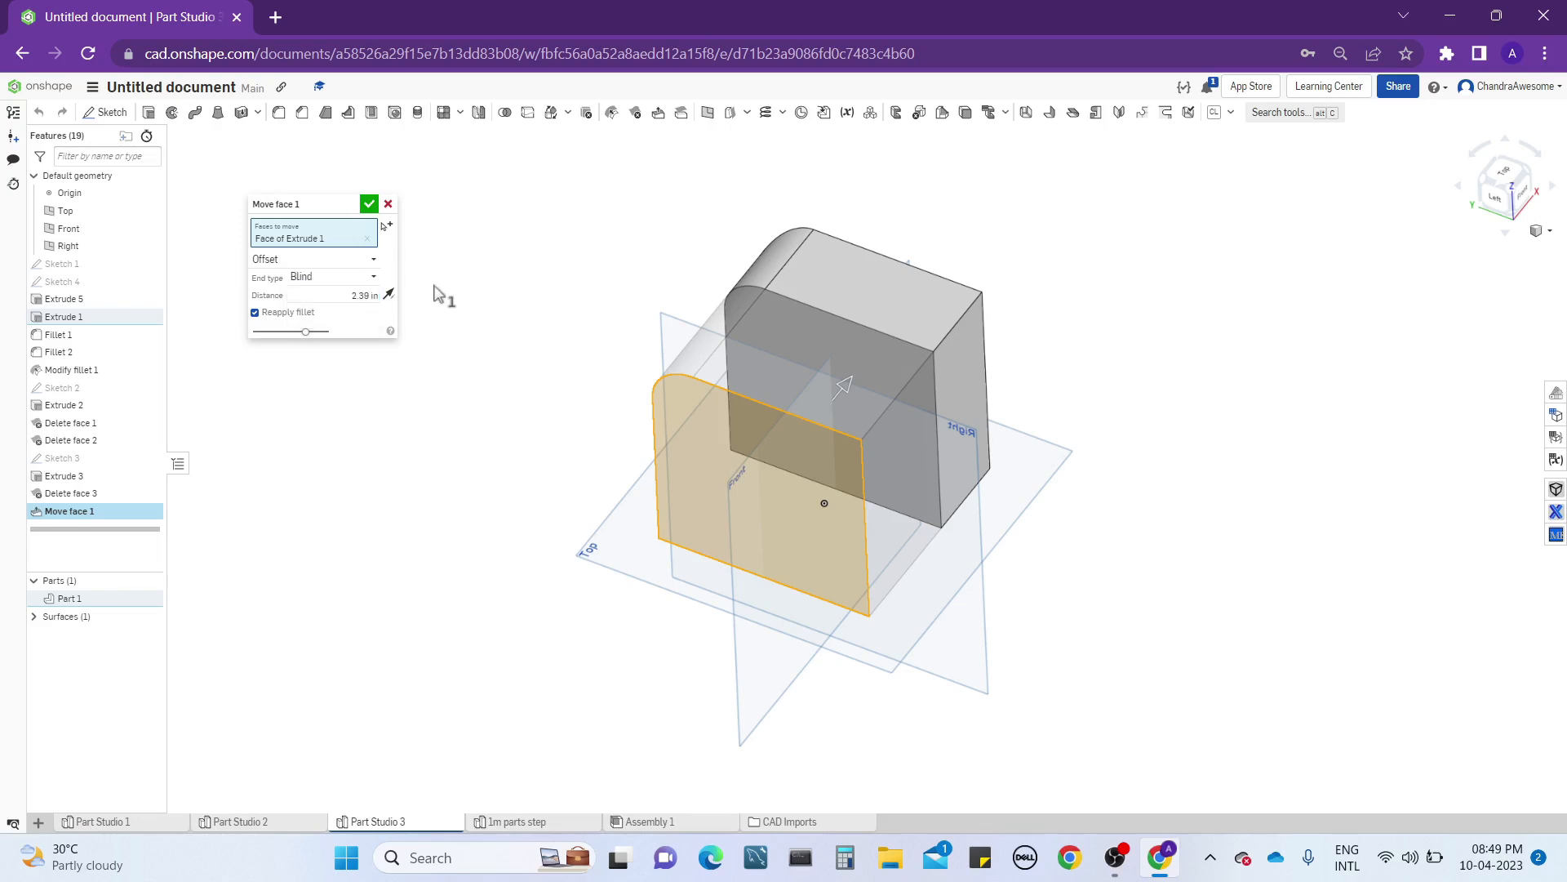
{"action": "left_click", "coordinate": [388, 295]}
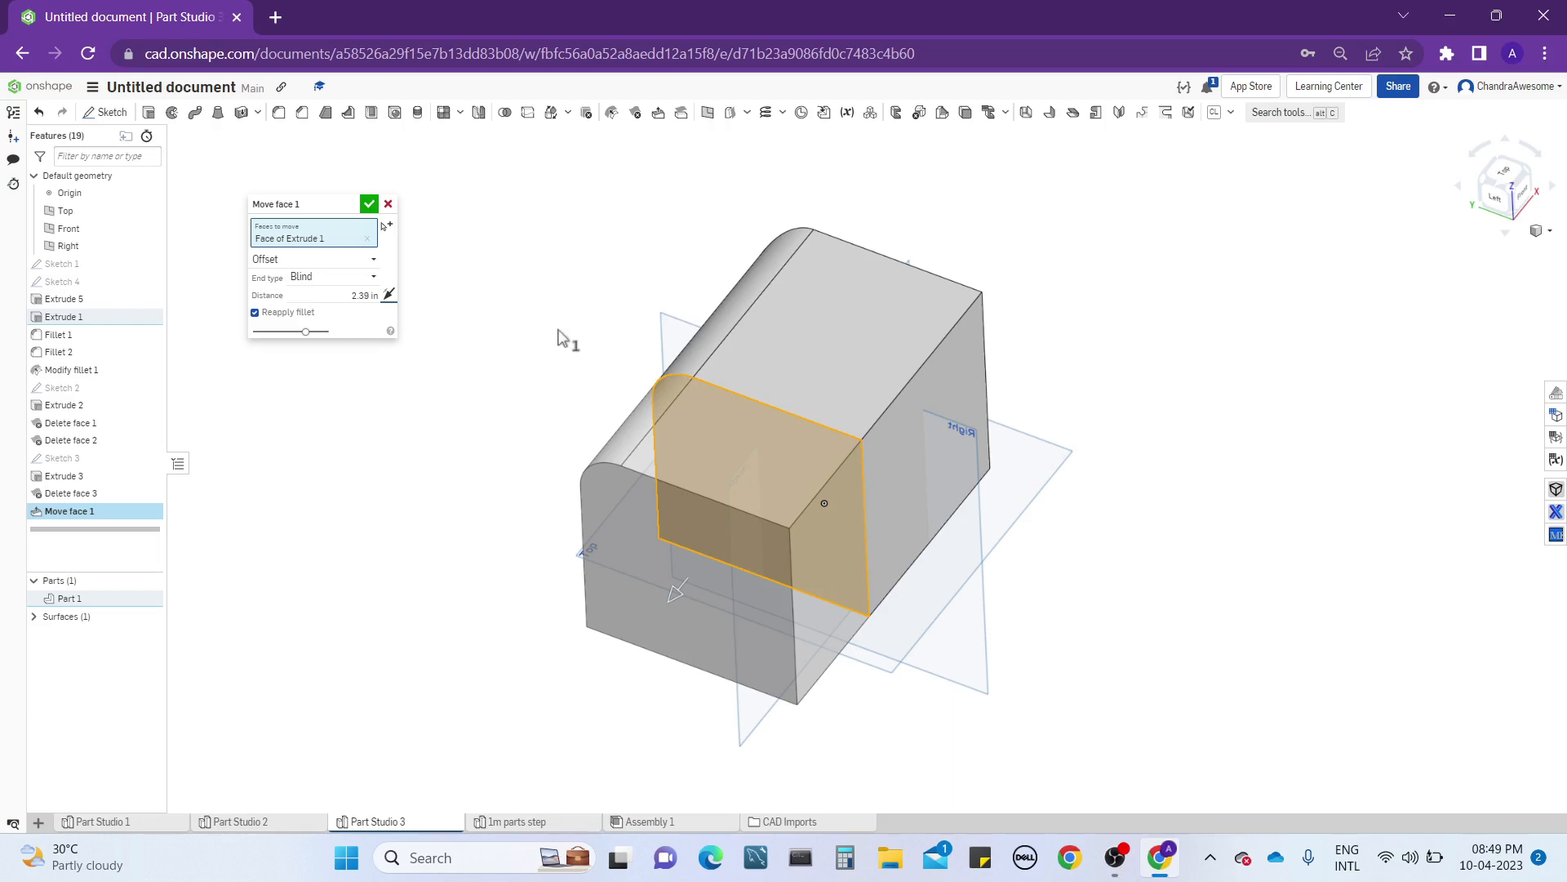
Change the Move face feature to Rotate, using the lower edge of the cube's Left face as the rotation axis.
{"action": "left_click", "coordinate": [346, 259]}
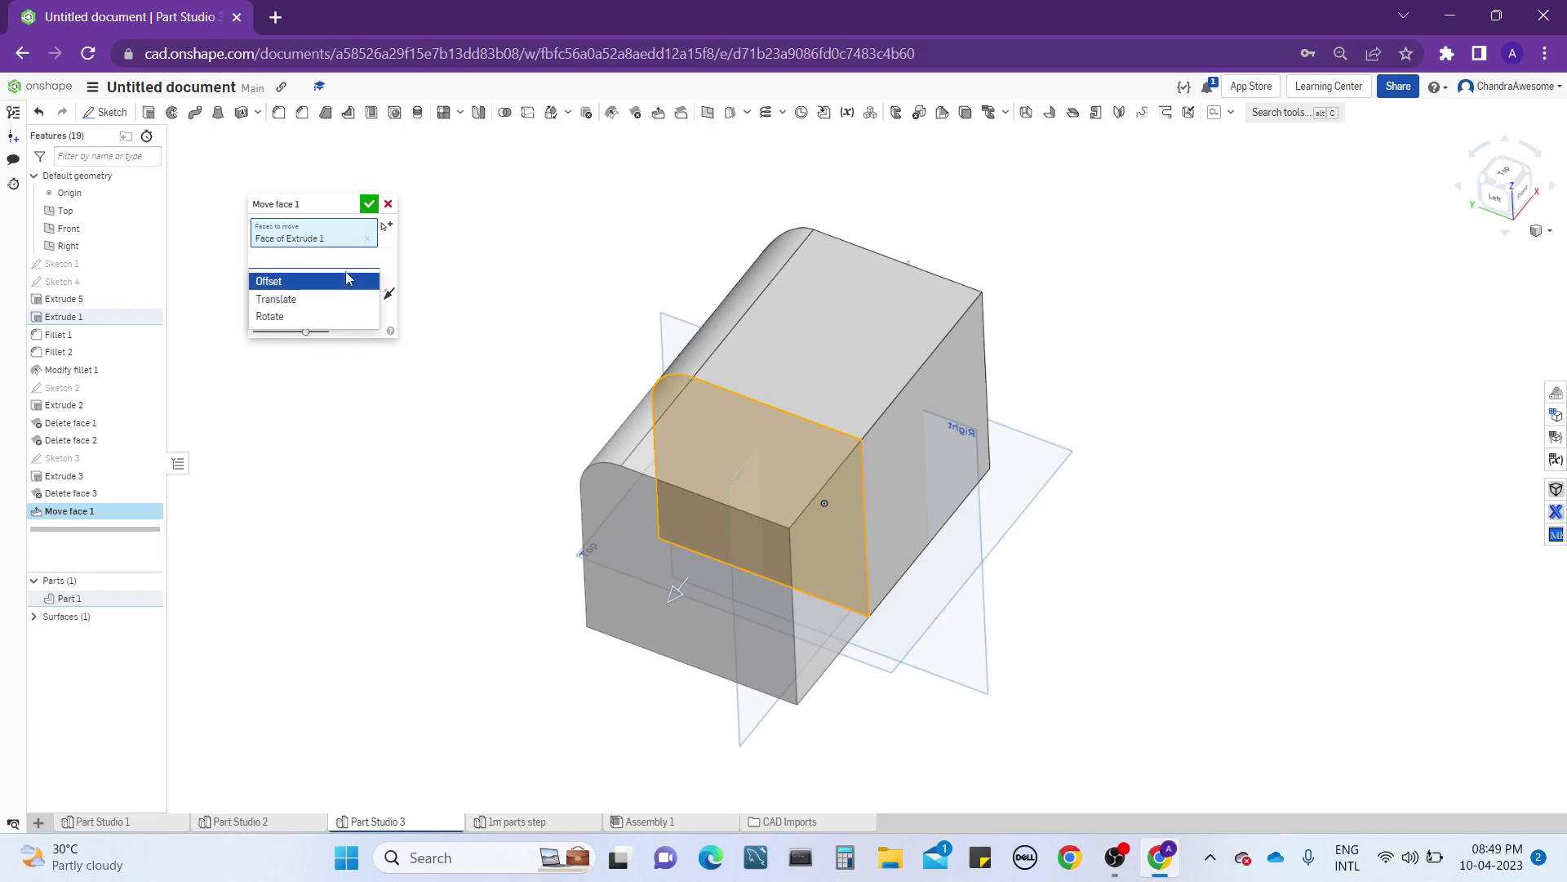
{"action": "left_click", "coordinate": [311, 316]}
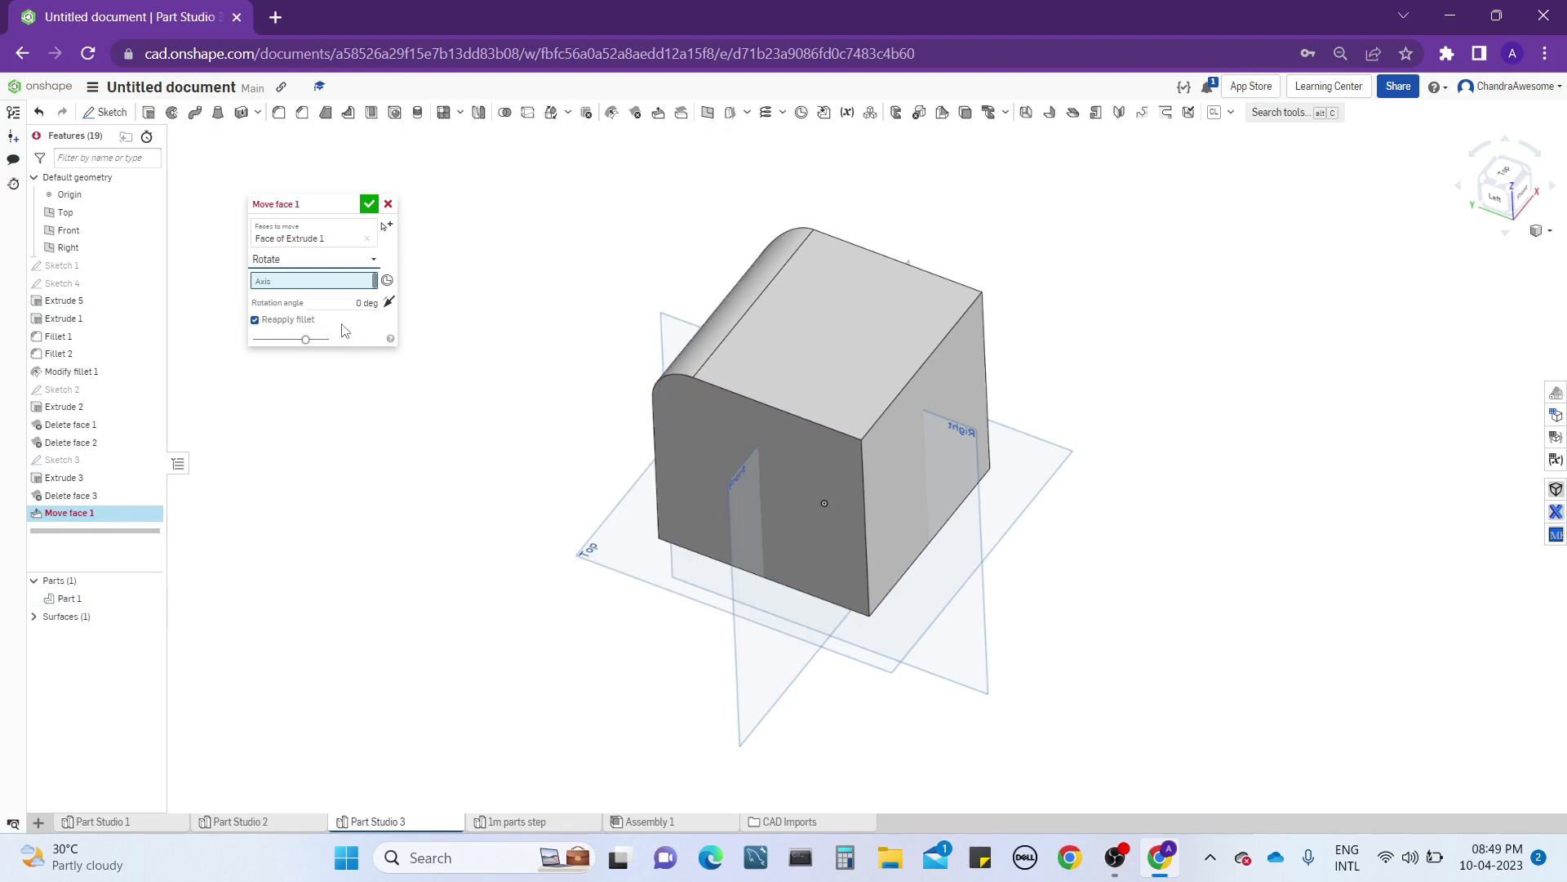
{"action": "middle_click_drag", "start_coordinate": [699, 624], "coordinate": [699, 570]}
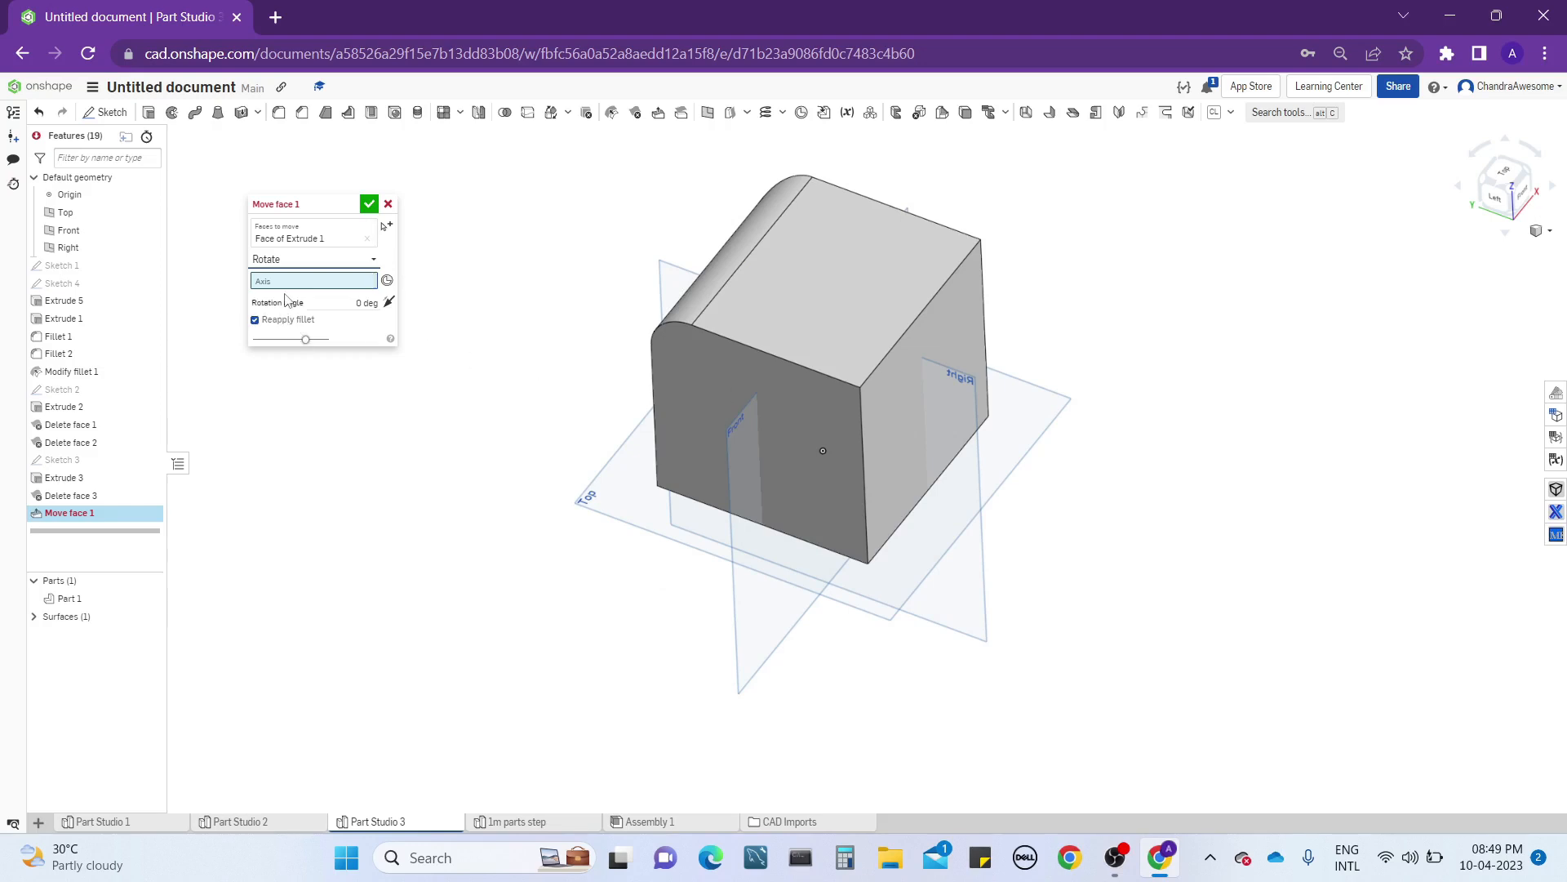
{"action": "left_click", "coordinate": [696, 504]}
{"action": "mouse_move", "coordinate": [696, 505]}
{"action": "right_mouse_down"}
{"action": "mouse_move", "coordinate": [705, 424]}
{"action": "mouse_move", "coordinate": [684, 447]}
{"action": "mouse_move", "coordinate": [703, 481]}
{"action": "mouse_move", "coordinate": [552, 605]}
{"action": "mouse_move", "coordinate": [696, 532]}
{"action": "right_mouse_up"}
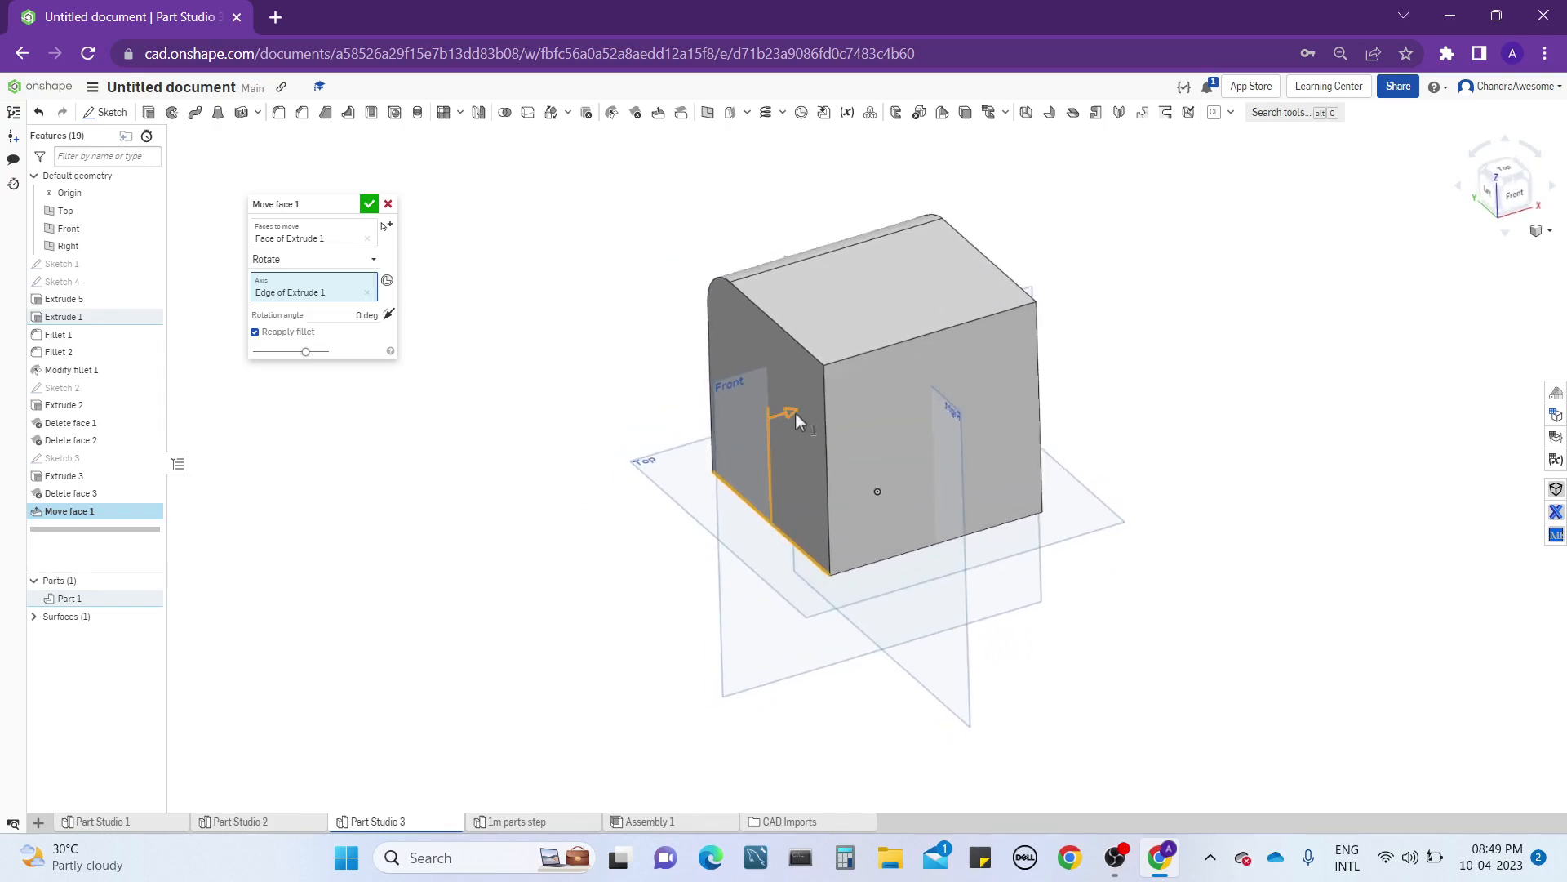
Tilt the Left face outward about its lower edge and set the rotation angle to 89 deg.
{"action": "left_click_drag", "start_coordinate": [795, 413], "coordinate": [738, 498]}
{"action": "scroll", "coordinate": [738, 498], "scroll_direction": "down", "scroll_amount": 4}
{"action": "mouse_move", "coordinate": [638, 528]}
{"action": "right_mouse_down"}
{"action": "mouse_move", "coordinate": [645, 416]}
{"action": "mouse_move", "coordinate": [649, 507]}
{"action": "right_mouse_up"}
{"action": "scroll", "coordinate": [646, 494], "scroll_direction": "up", "scroll_amount": 4}
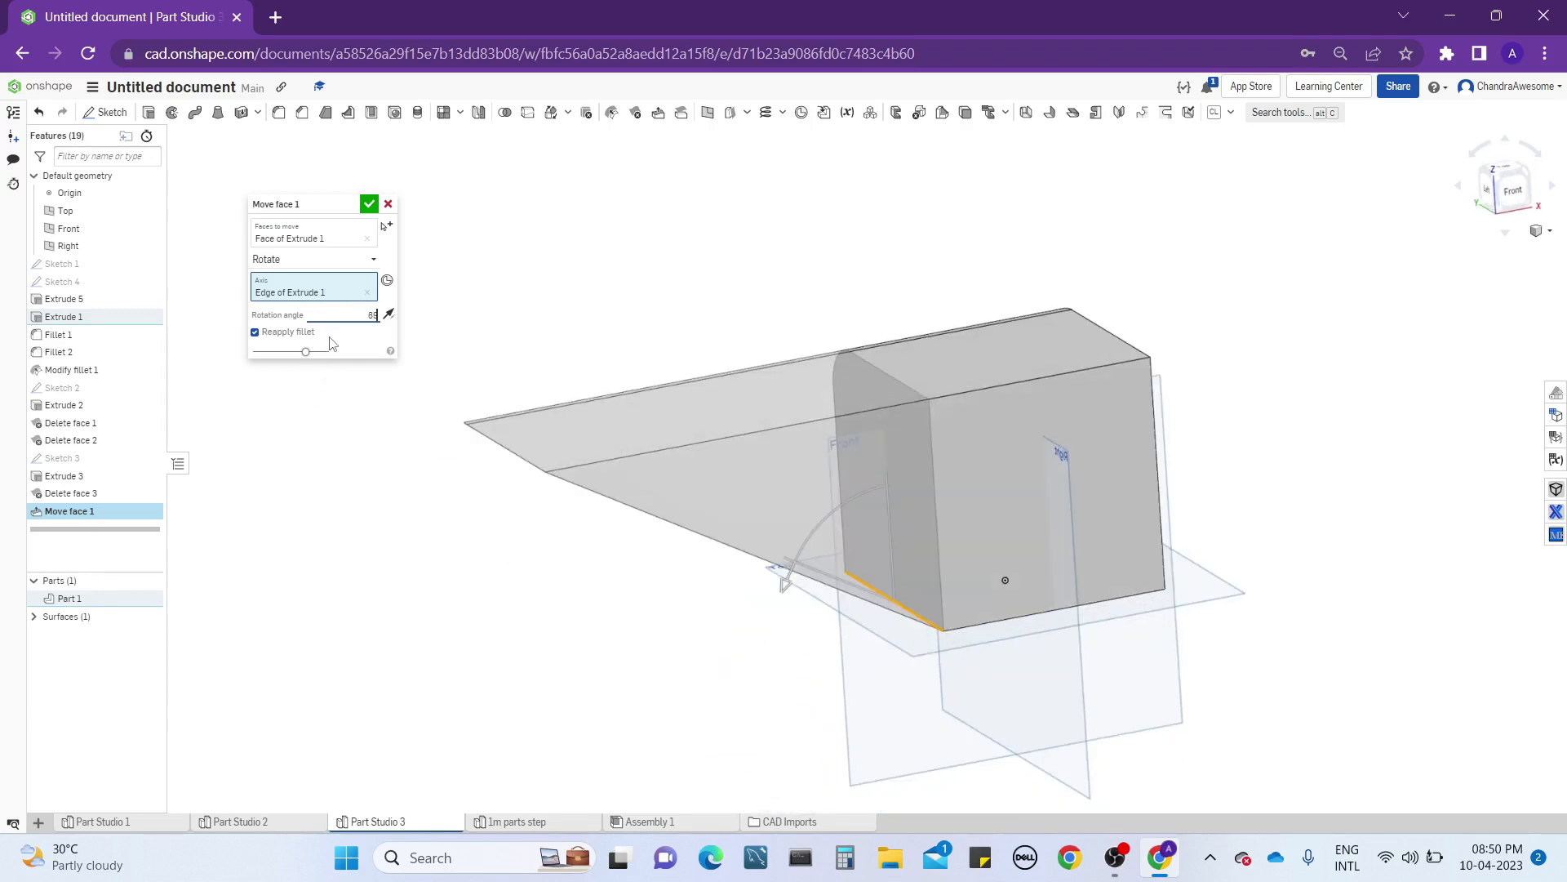
{"action": "key", "text": "Return"}
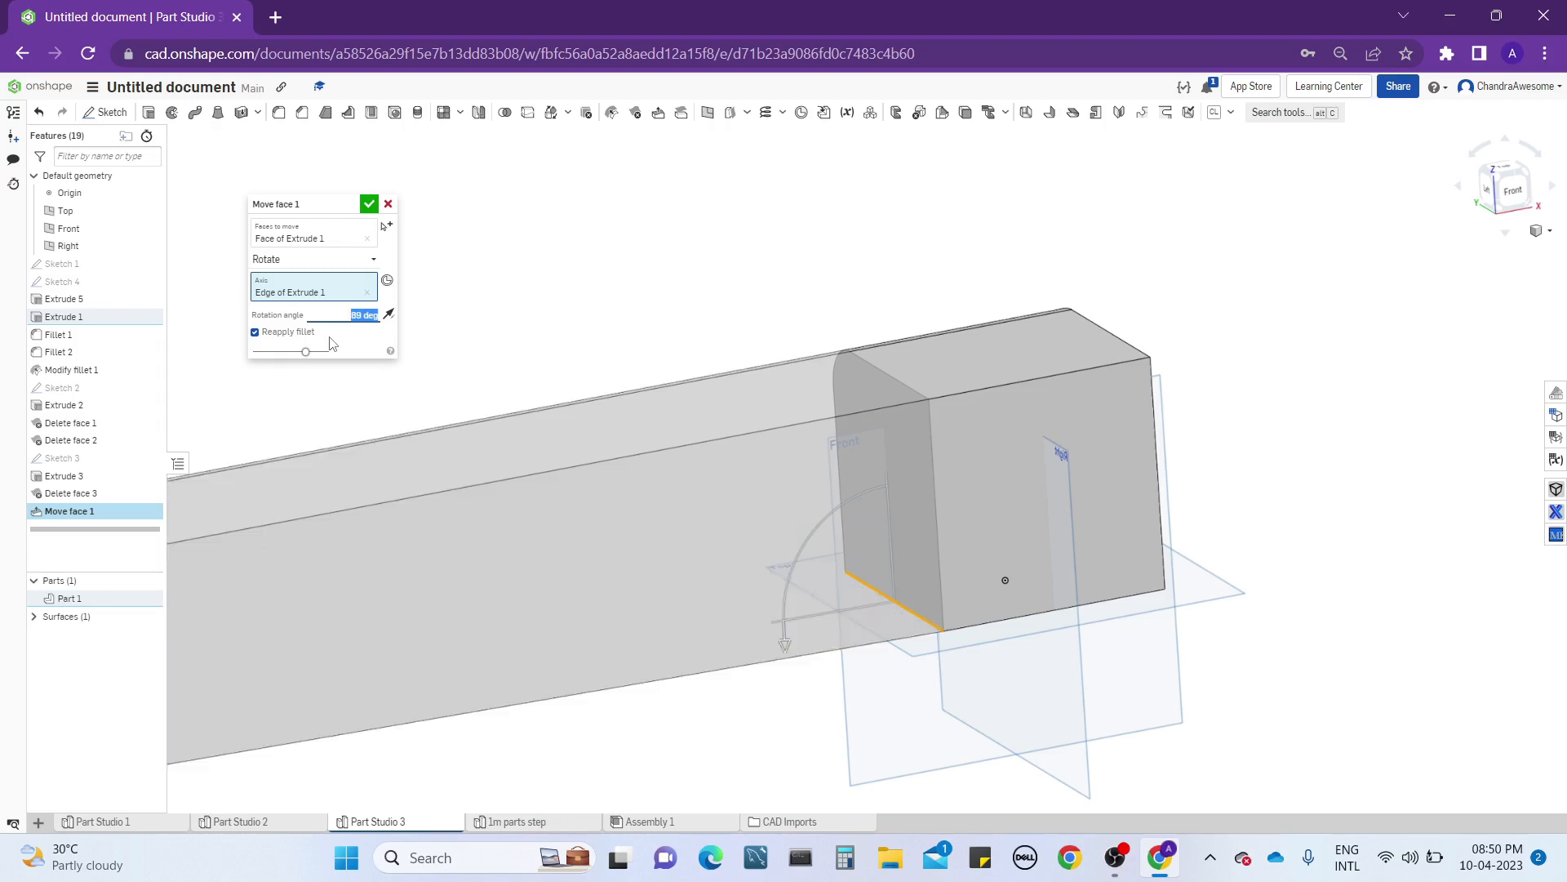
Examine the full length of the extended body, from its far tip back to the cube.
{"action": "scroll", "coordinate": [730, 639], "scroll_direction": "down", "scroll_amount": 10}
{"action": "middle_click_drag", "start_coordinate": [626, 588], "coordinate": [1312, 415]}
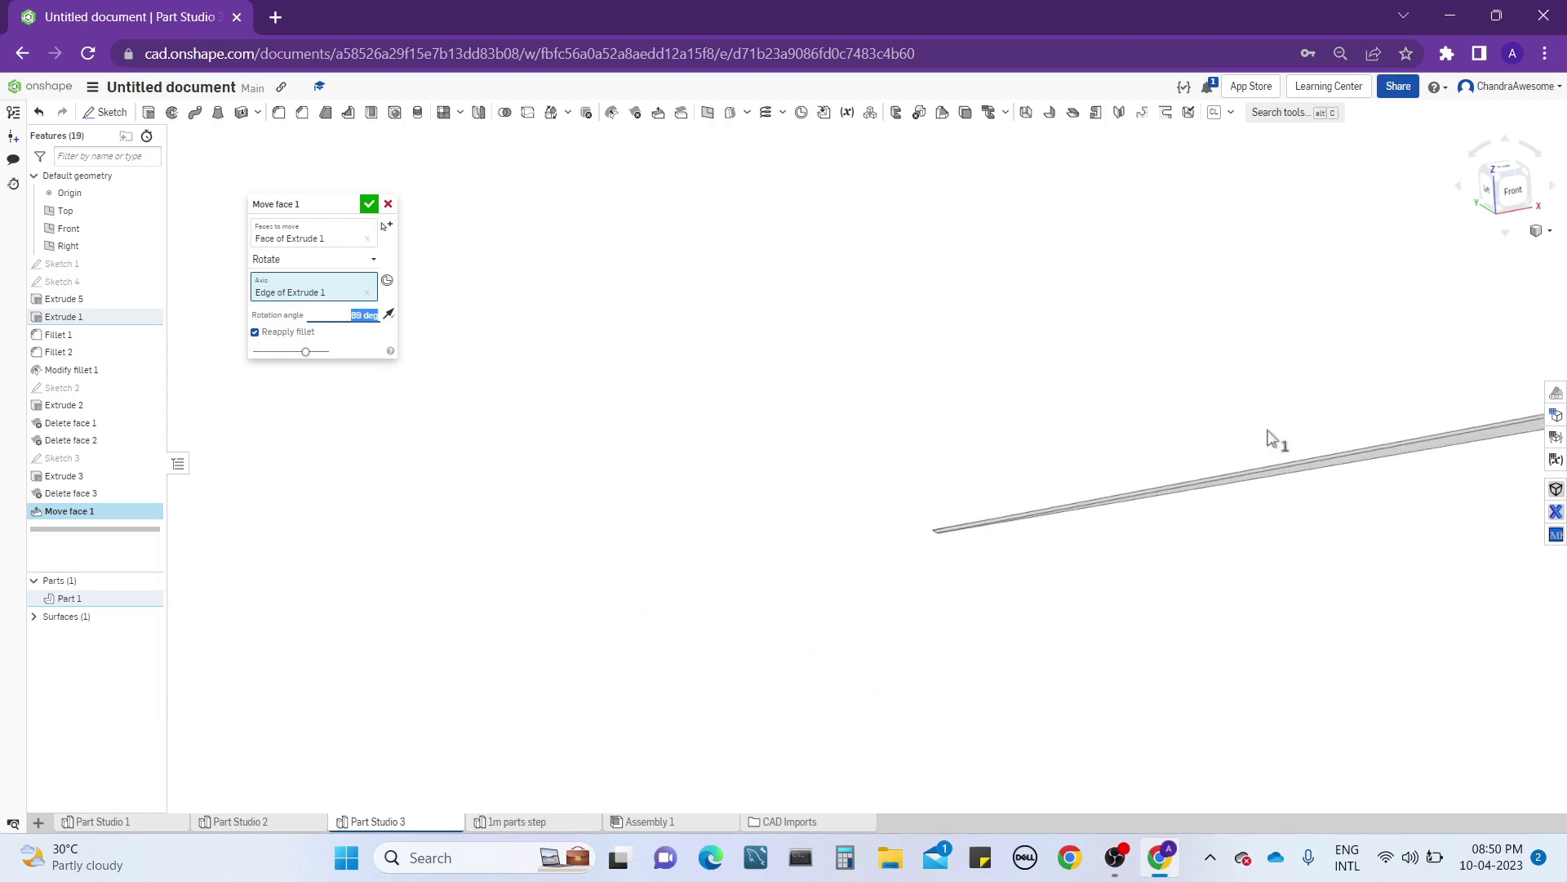
{"action": "right_click_drag", "start_coordinate": [934, 529], "coordinate": [988, 582]}
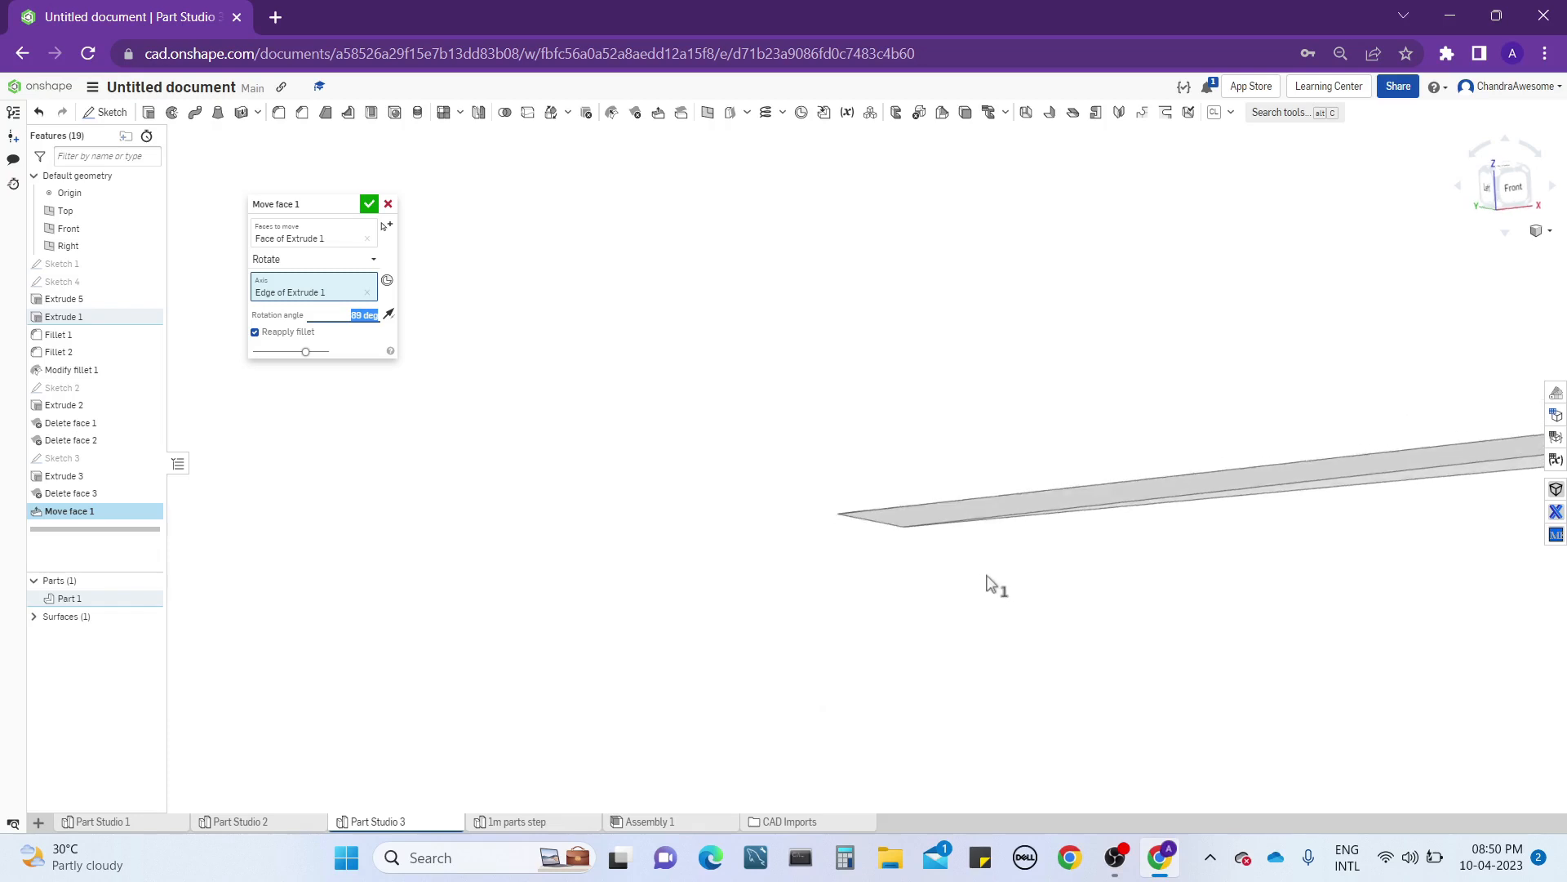
{"action": "middle_click_drag", "start_coordinate": [987, 581], "coordinate": [713, 567]}
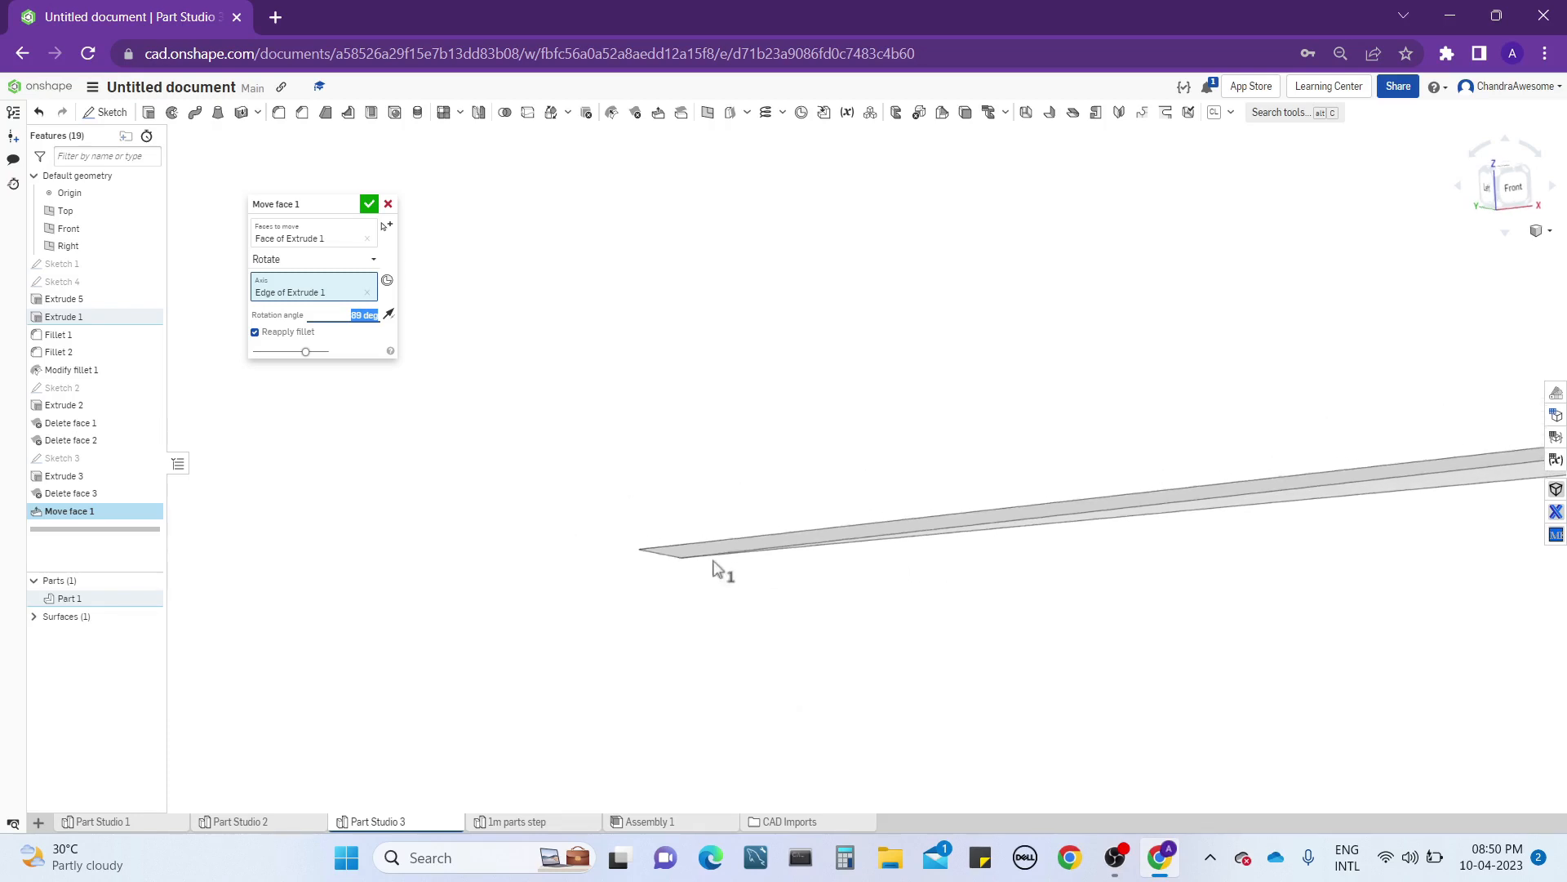
{"action": "scroll", "coordinate": [714, 561], "scroll_direction": "down", "scroll_amount": 8}
{"action": "middle_click_drag", "start_coordinate": [904, 579], "coordinate": [771, 575]}
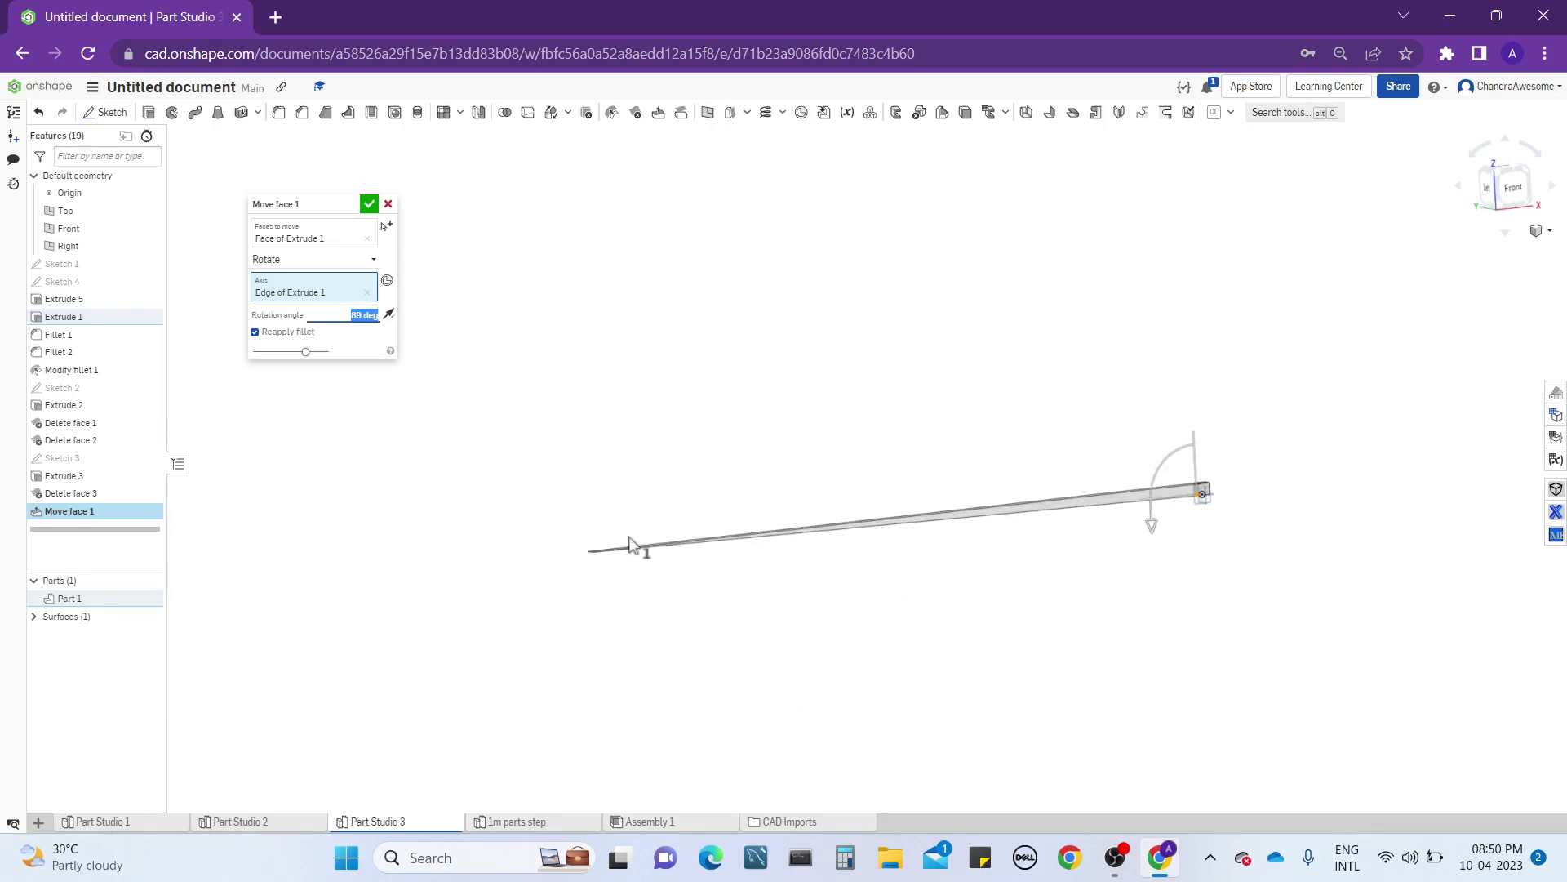
{"action": "right_click_drag", "start_coordinate": [633, 545], "coordinate": [870, 649]}
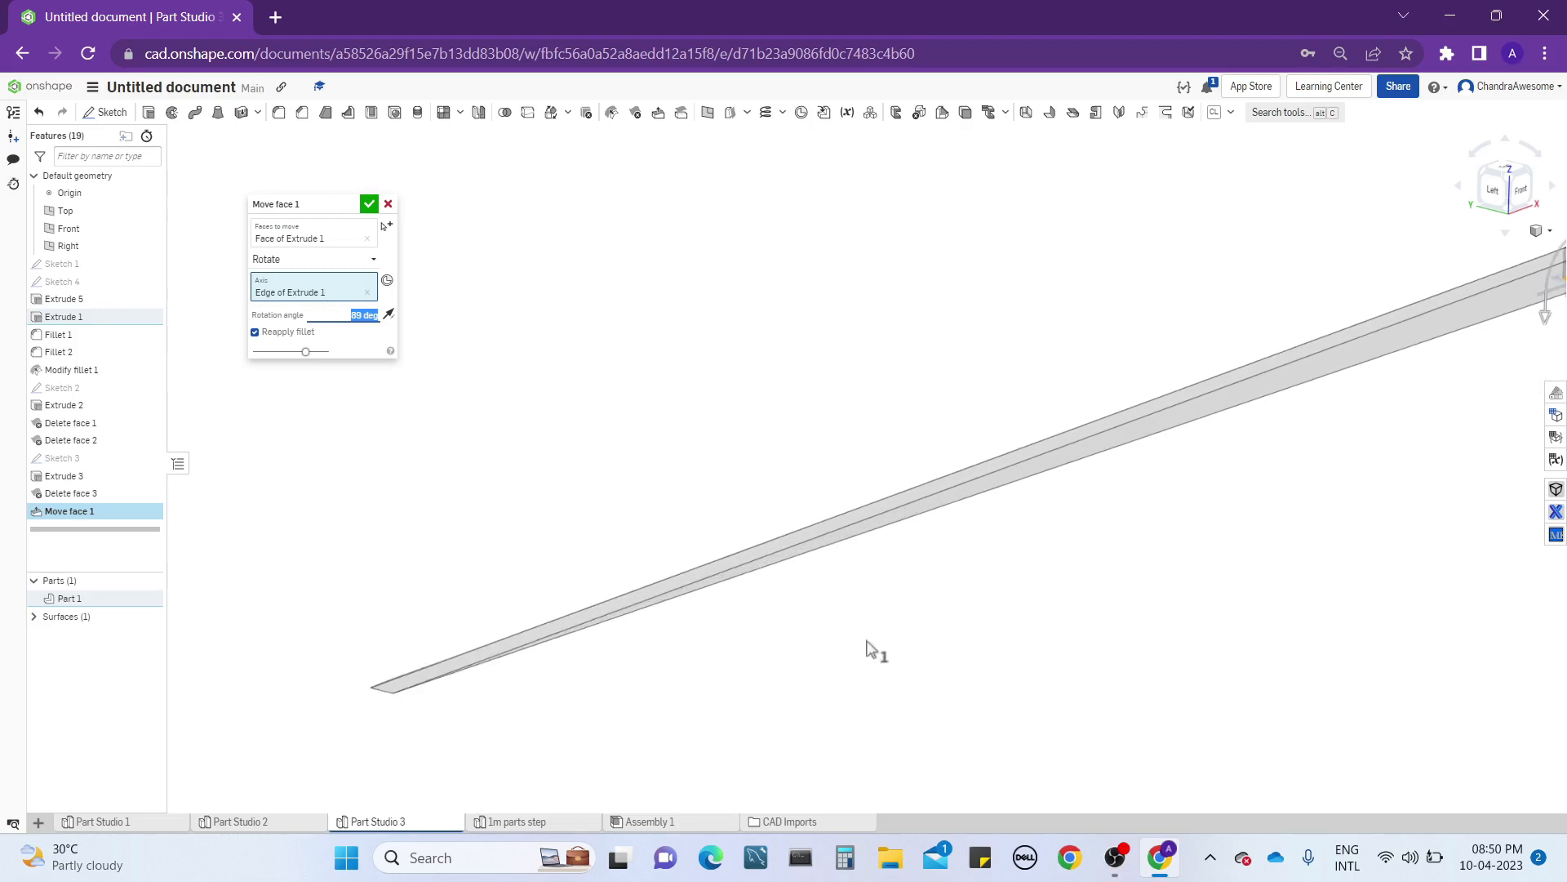
{"action": "scroll", "coordinate": [869, 649], "scroll_direction": "down", "scroll_amount": 2}
{"action": "scroll", "coordinate": [1209, 532], "scroll_direction": "up", "scroll_amount": 6}
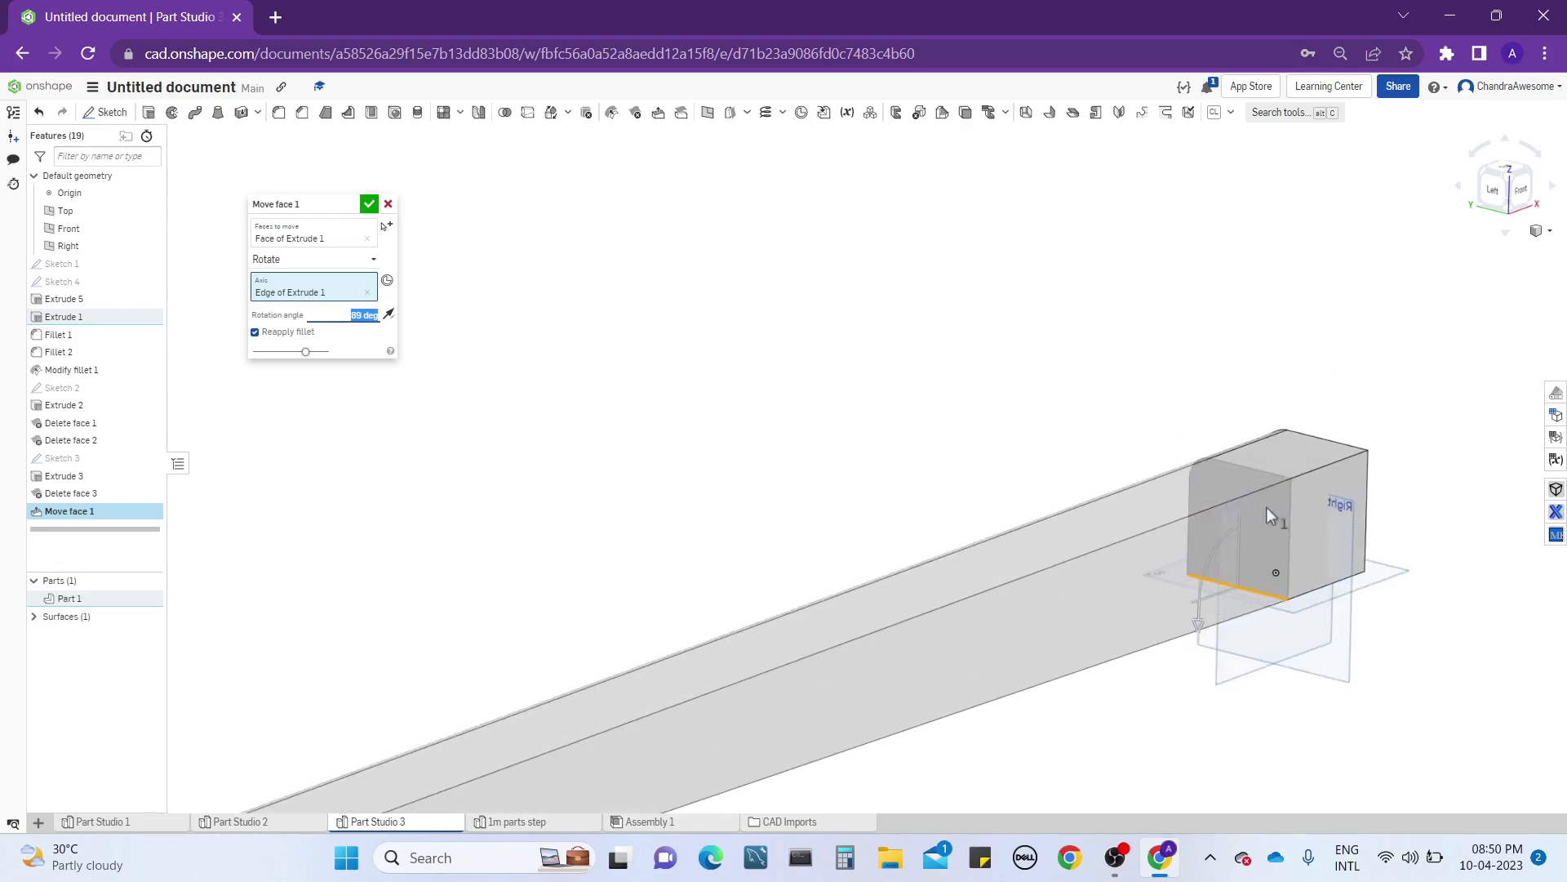
Try a 90 deg rotation angle and reverse the face rotation into the cube.
{"action": "scroll", "coordinate": [707, 436], "scroll_direction": "down", "scroll_amount": 5}
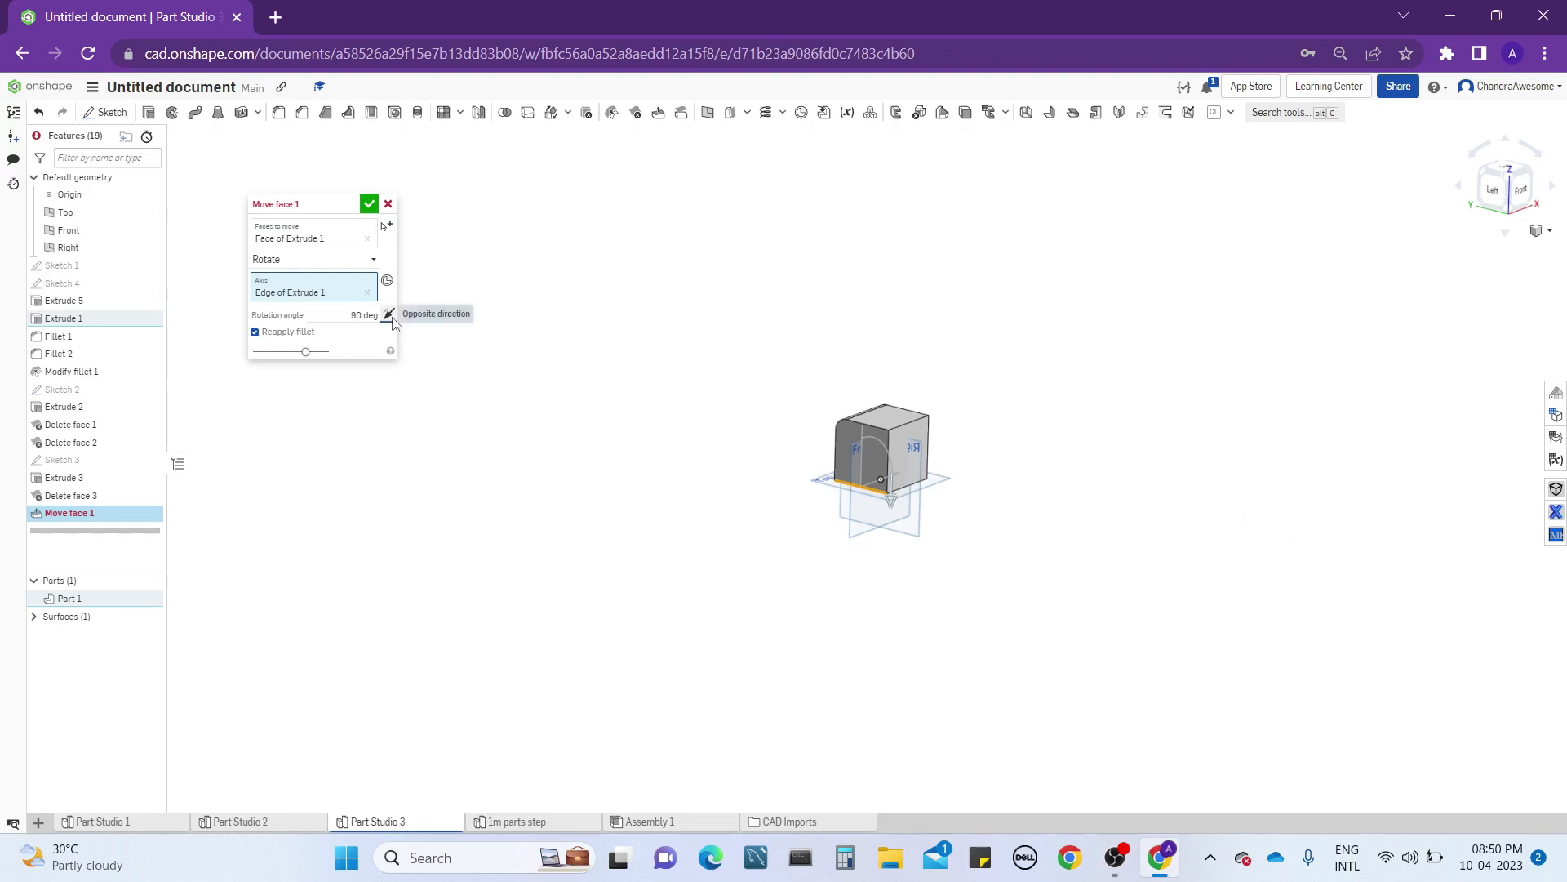
{"action": "scroll", "coordinate": [787, 430], "scroll_direction": "up", "scroll_amount": 5}
{"action": "middle_click_drag", "start_coordinate": [1020, 520], "coordinate": [850, 415]}
{"action": "right_click_drag", "start_coordinate": [850, 414], "coordinate": [867, 524]}
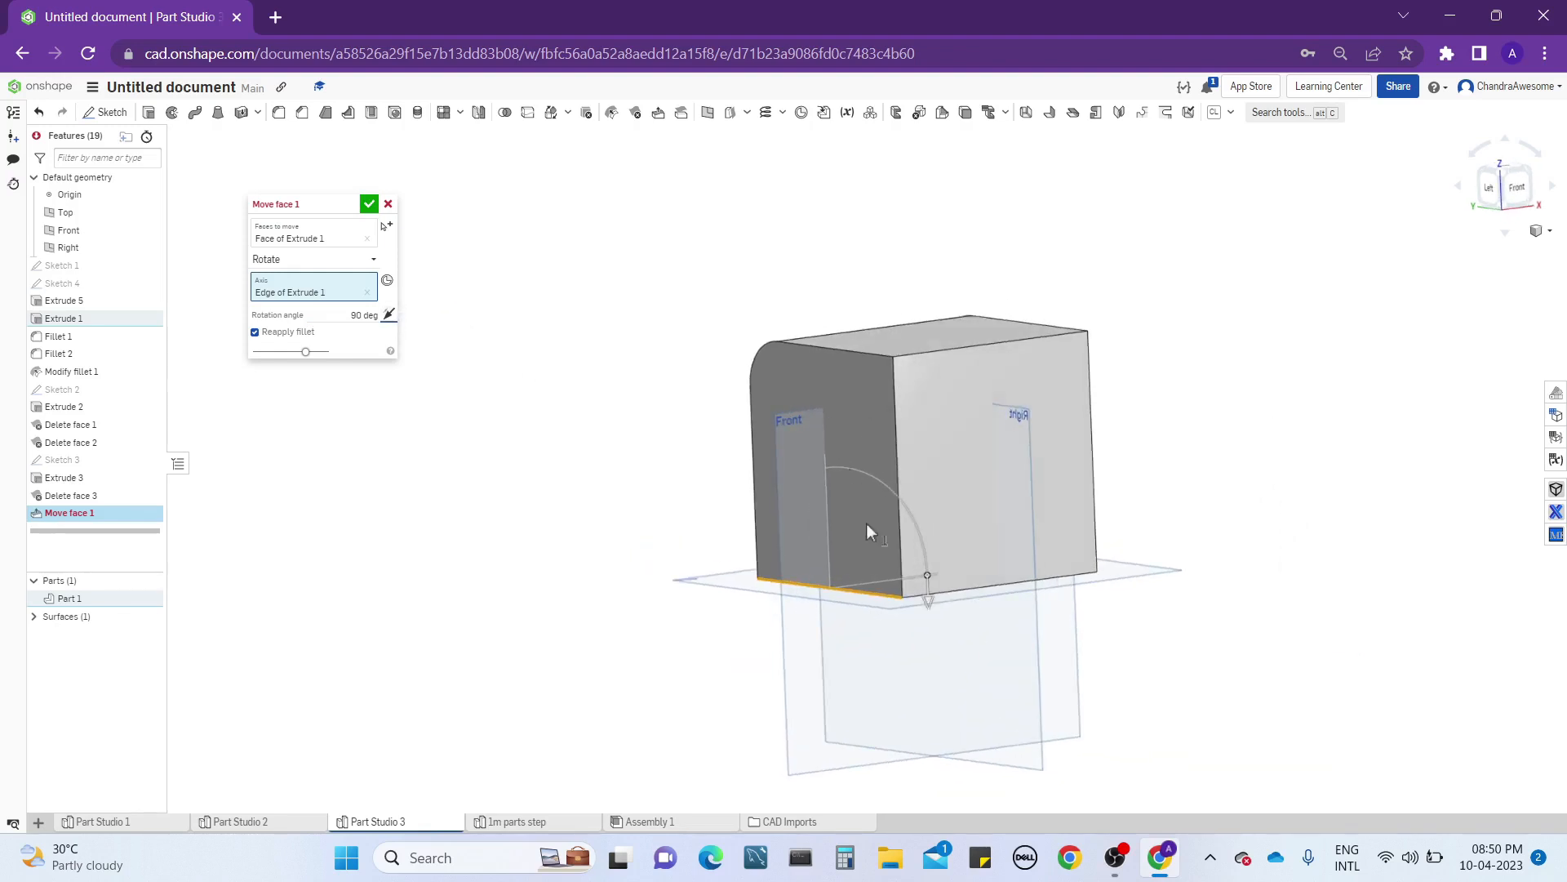
Reduce the inward rotation to about 85 deg and about 57 deg, and swing the face outward to about 22 deg.
{"action": "left_click_drag", "start_coordinate": [935, 604], "coordinate": [935, 594]}
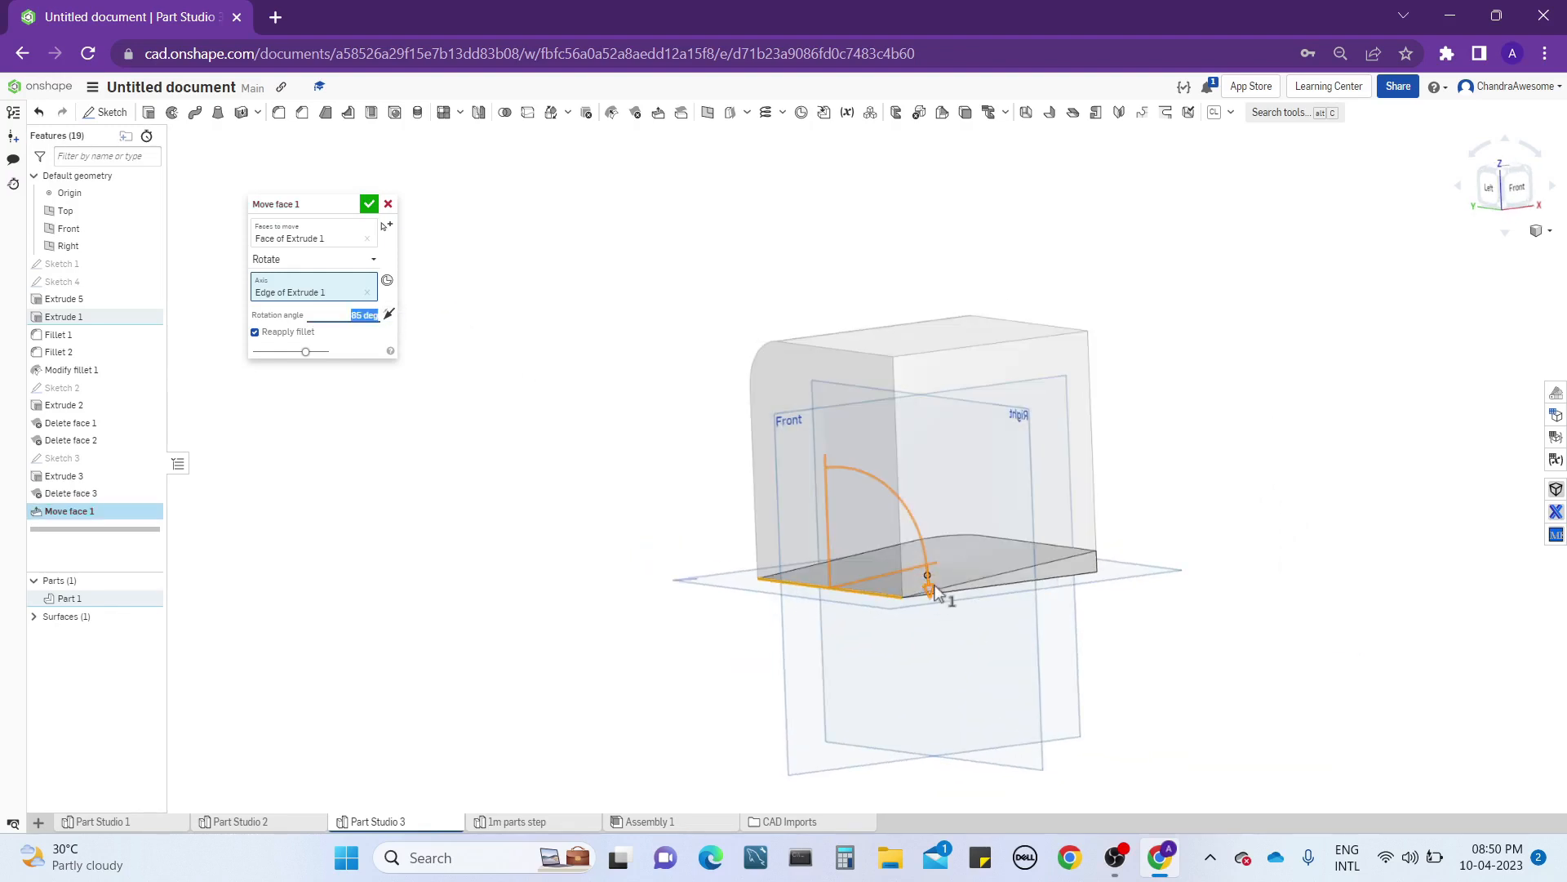
{"action": "mouse_move", "coordinate": [935, 595]}
{"action": "right_mouse_down"}
{"action": "mouse_move", "coordinate": [1030, 542]}
{"action": "mouse_move", "coordinate": [937, 572]}
{"action": "right_mouse_up"}
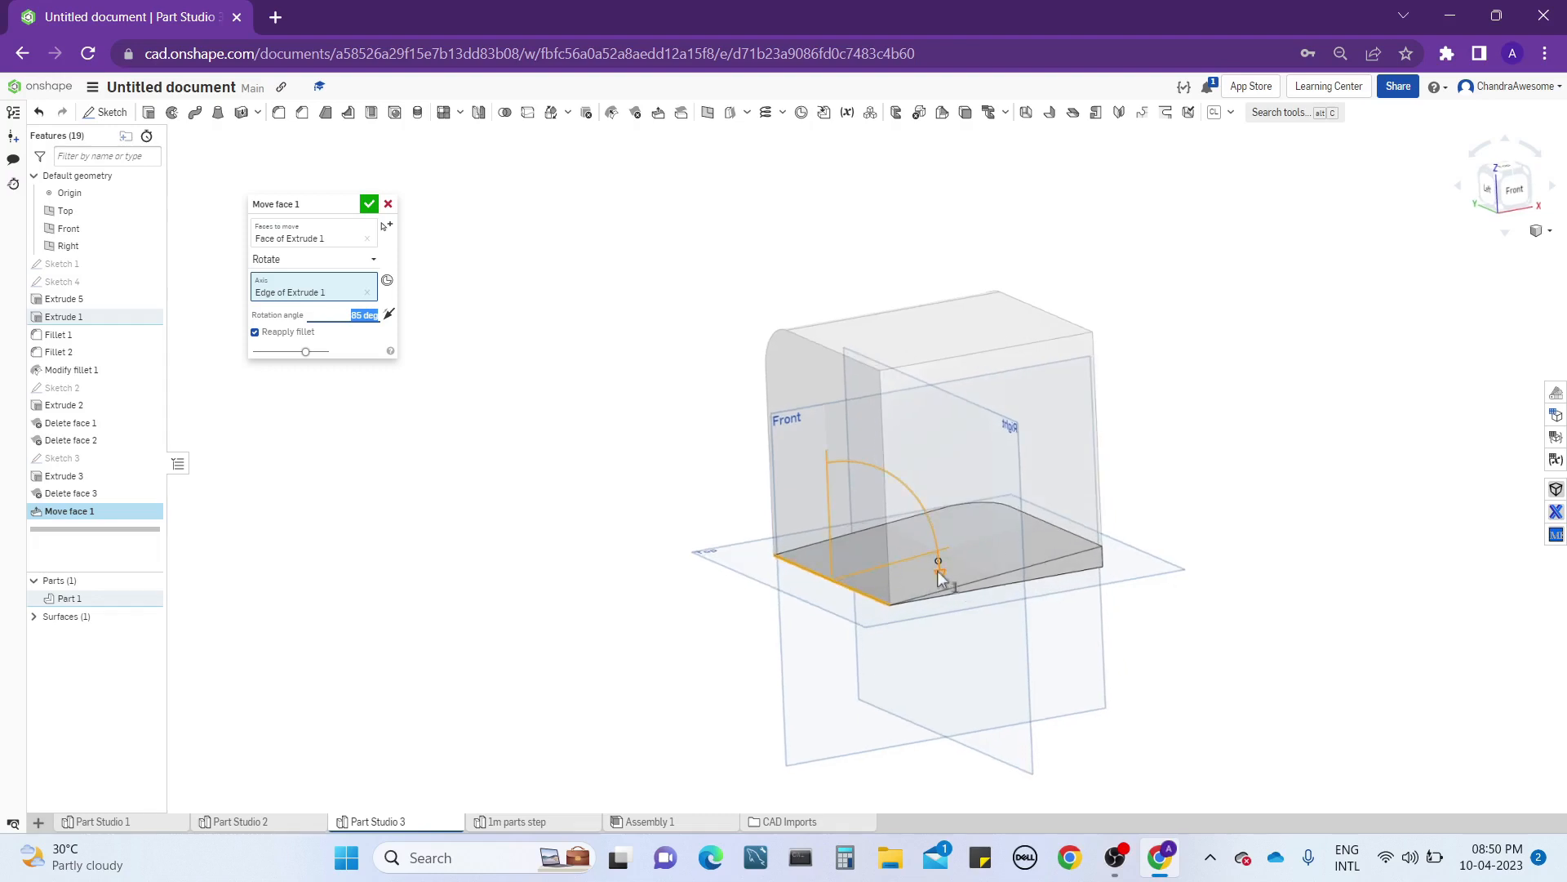
{"action": "left_click_drag", "start_coordinate": [937, 544], "coordinate": [924, 519]}
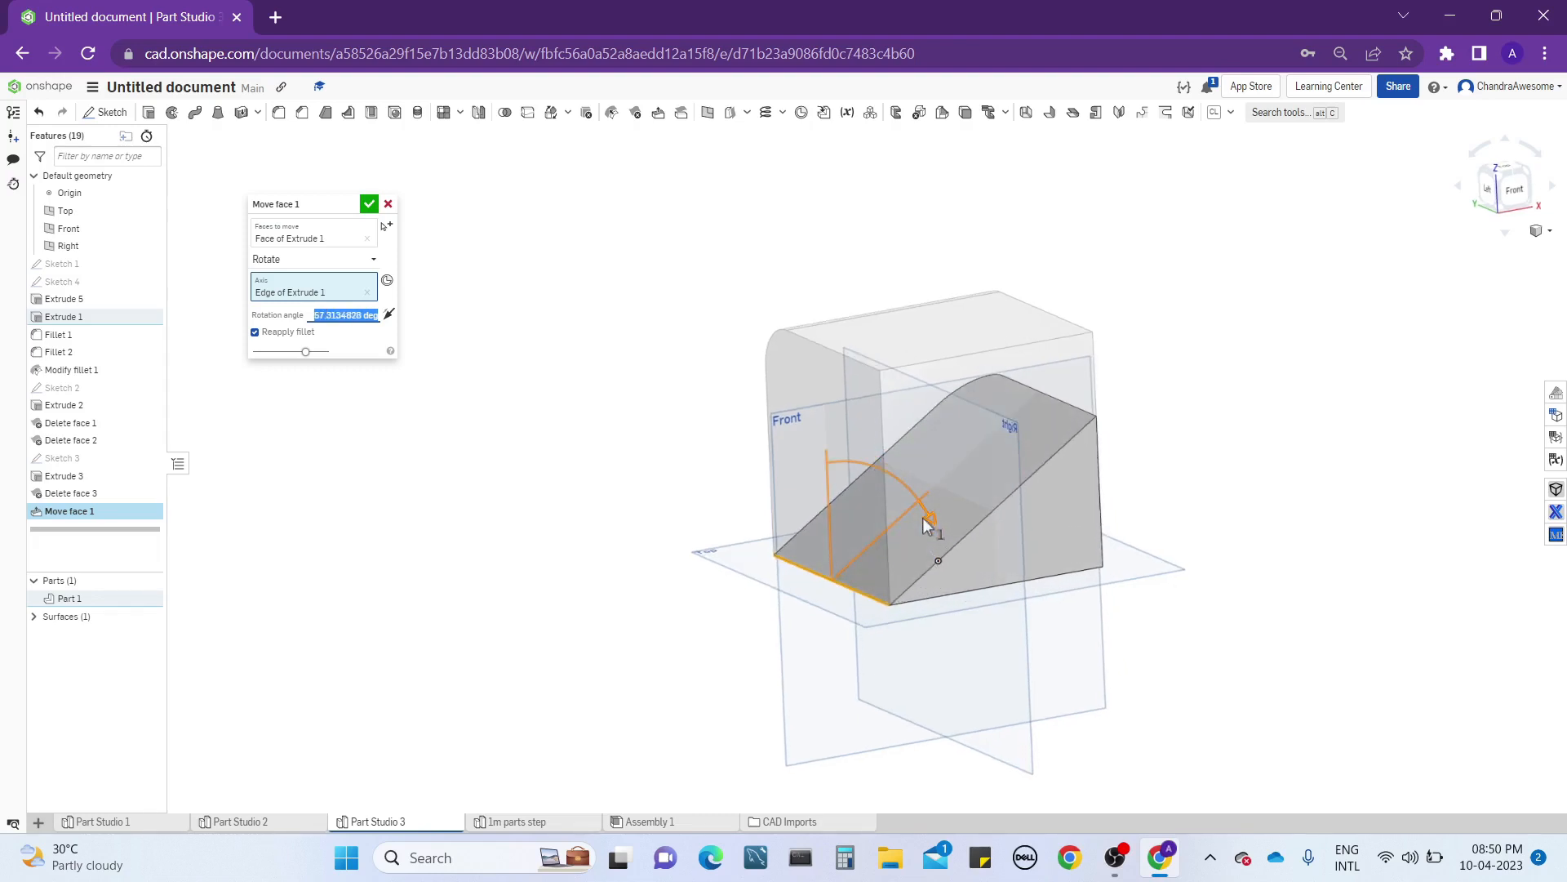
{"action": "left_click_drag", "start_coordinate": [925, 522], "coordinate": [809, 493]}
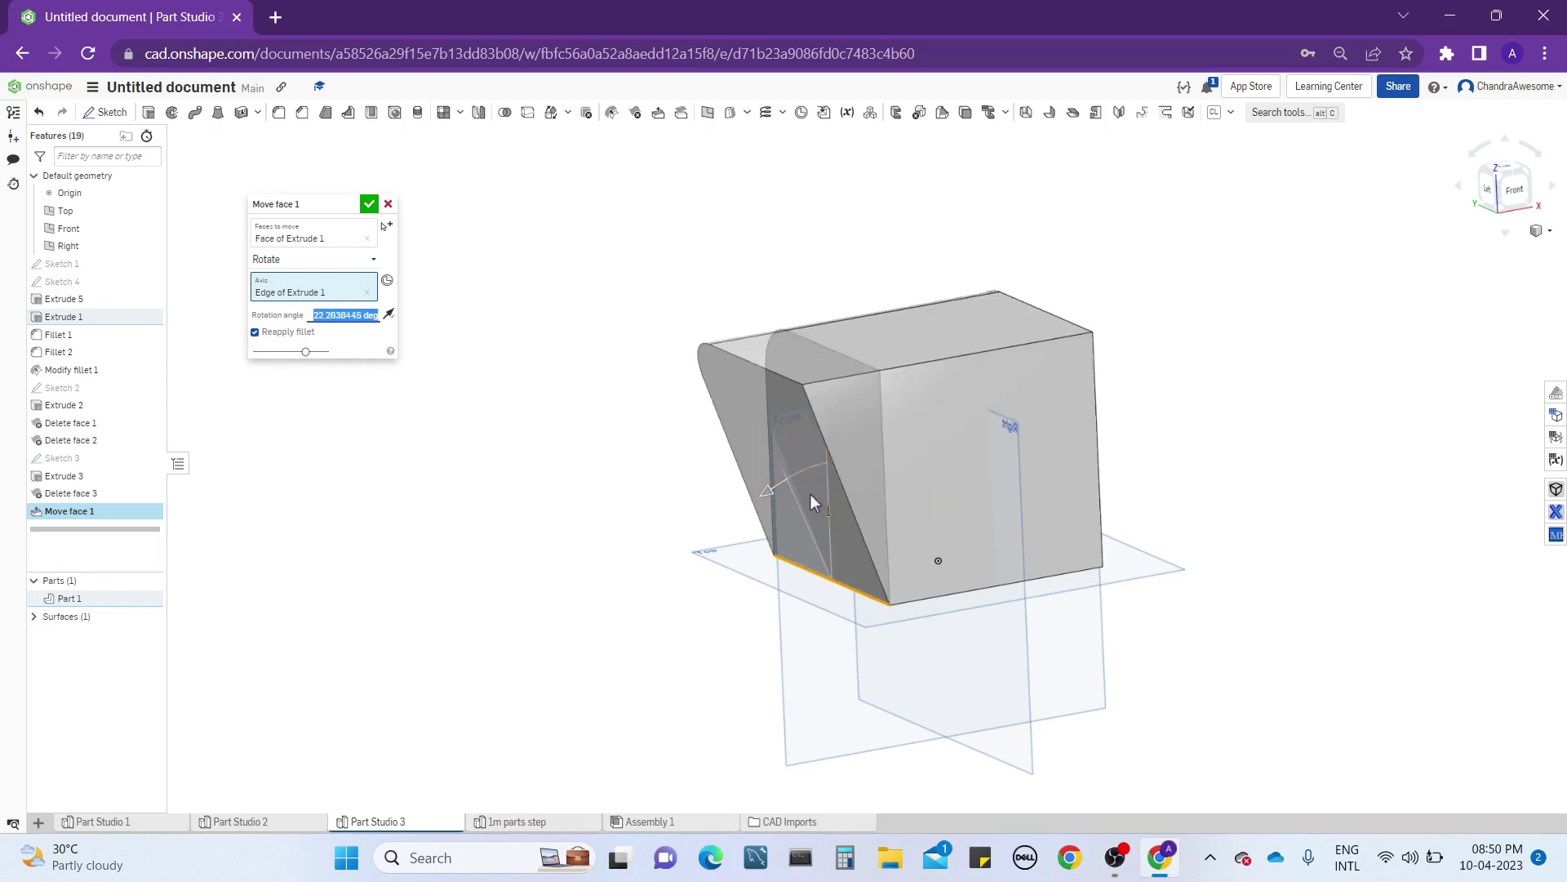
Switch the Move face feature to Translate with the Right plane as direction and push the face 1 in into the cube.
{"action": "left_click", "coordinate": [331, 260]}
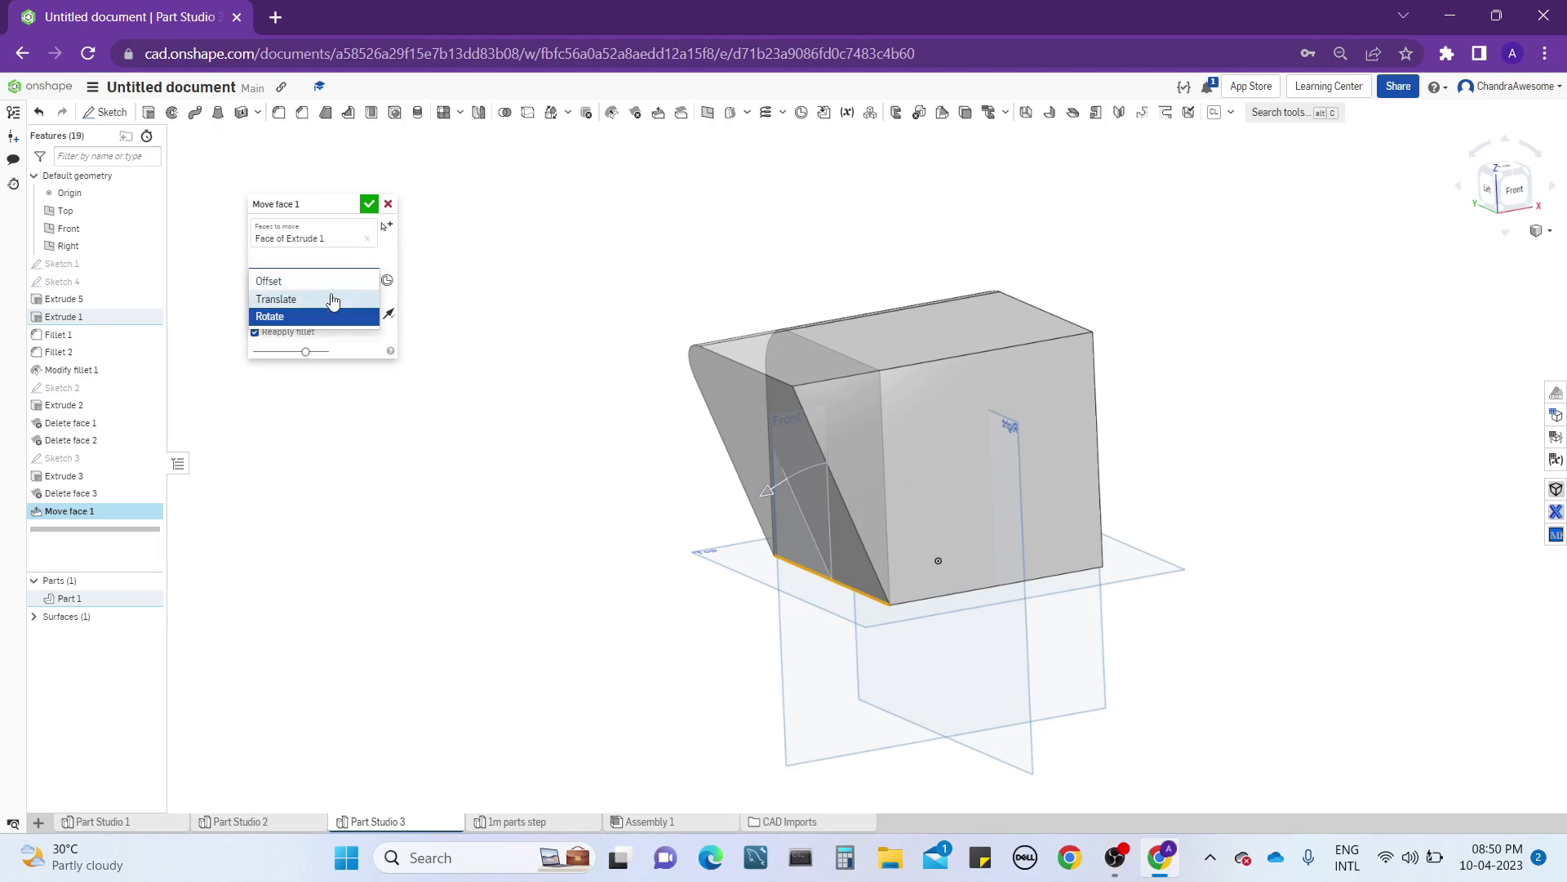
{"action": "left_click", "coordinate": [332, 299]}
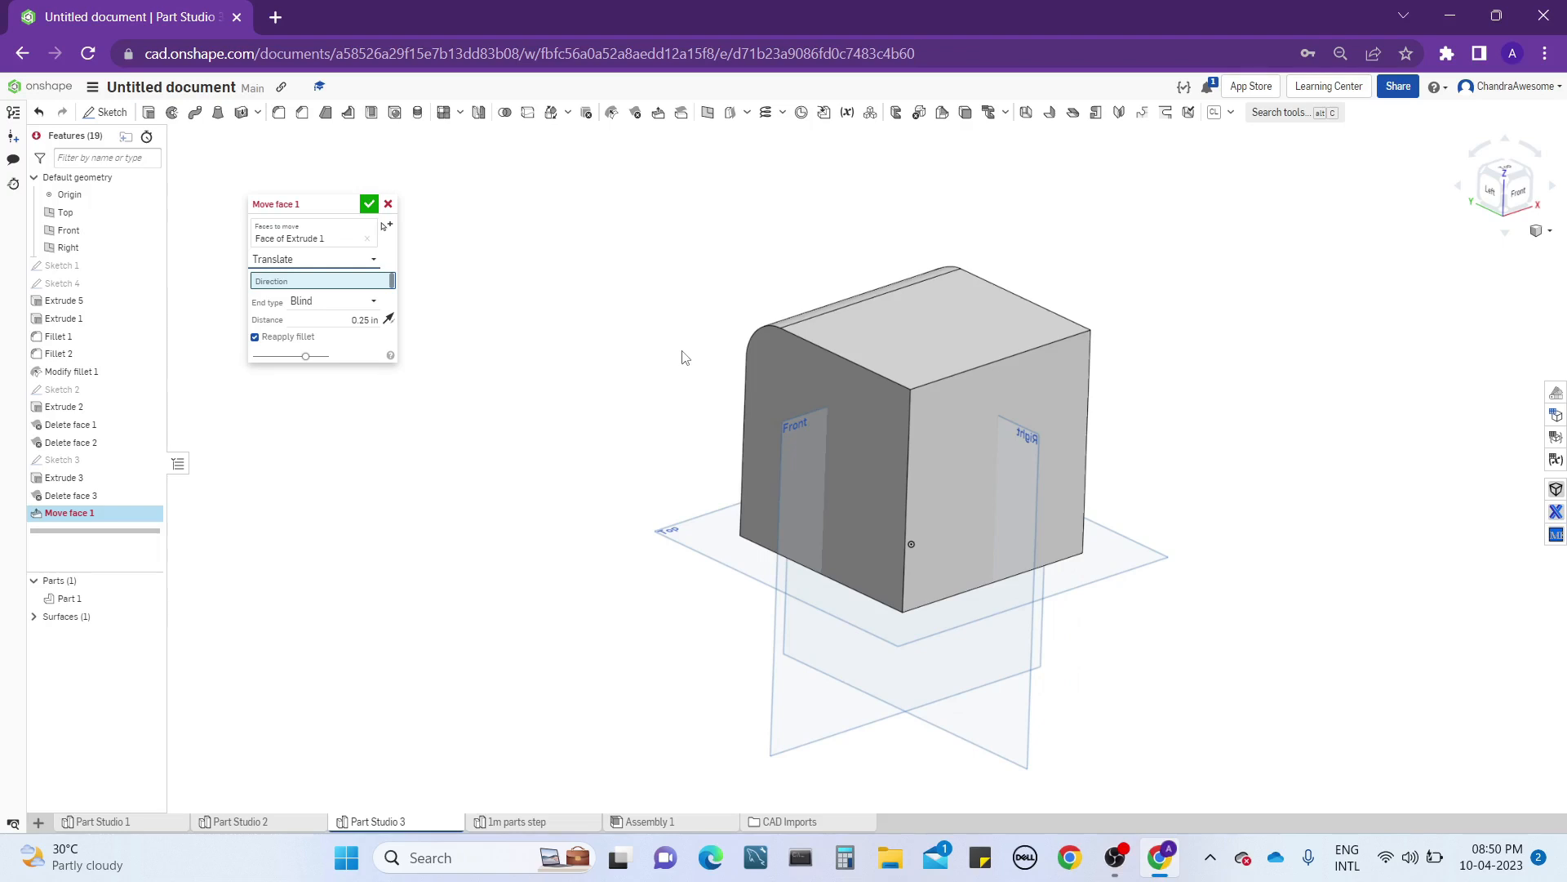
{"action": "right_click_drag", "start_coordinate": [700, 250], "coordinate": [701, 280]}
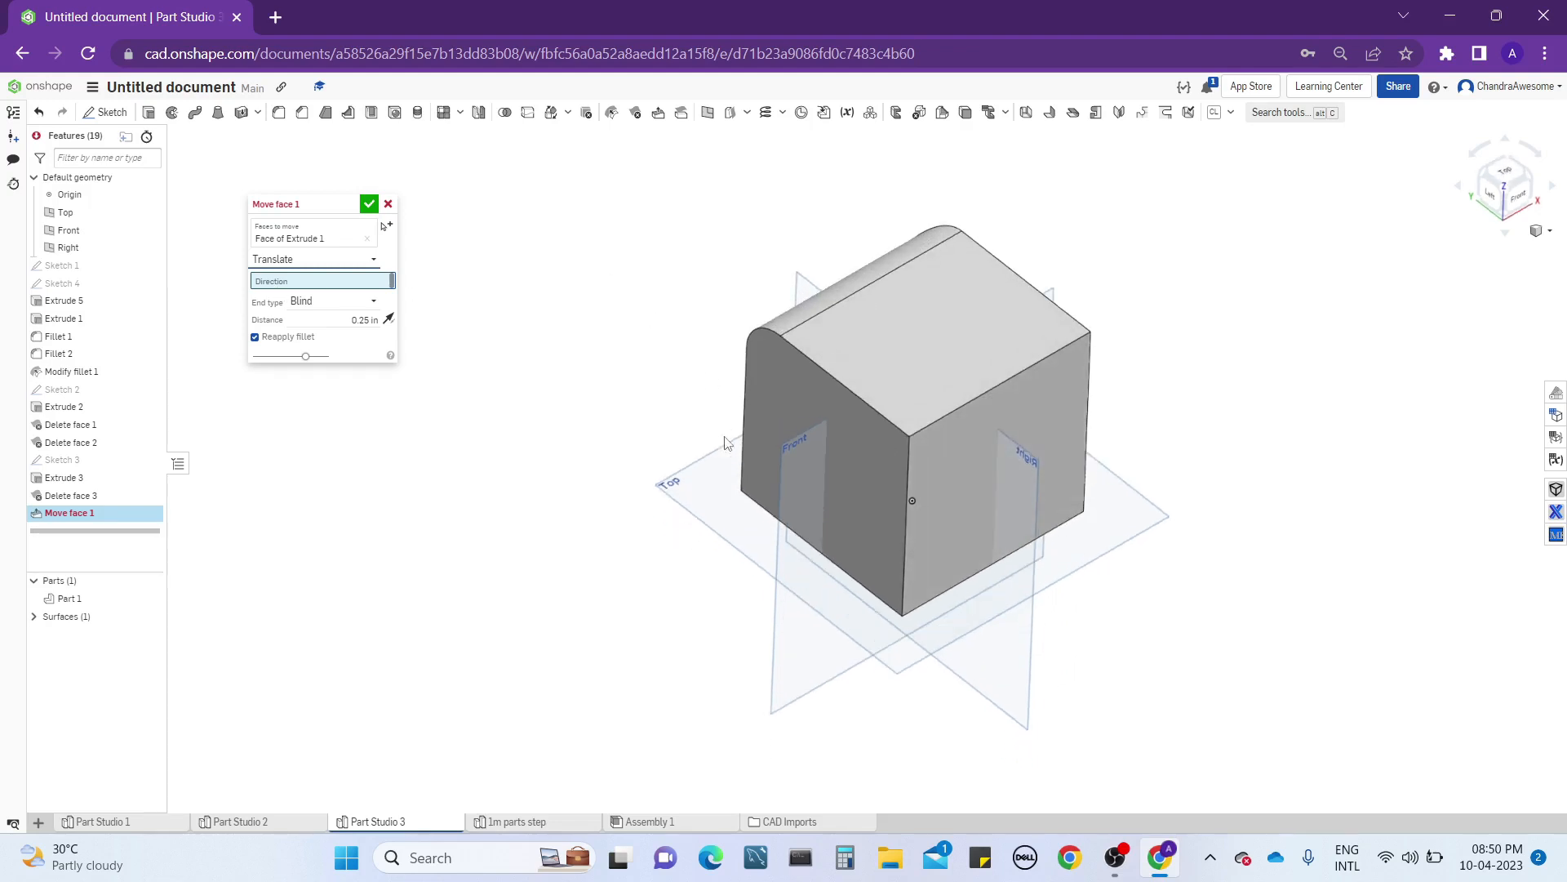
{"action": "right_click_drag", "start_coordinate": [707, 484], "coordinate": [726, 593]}
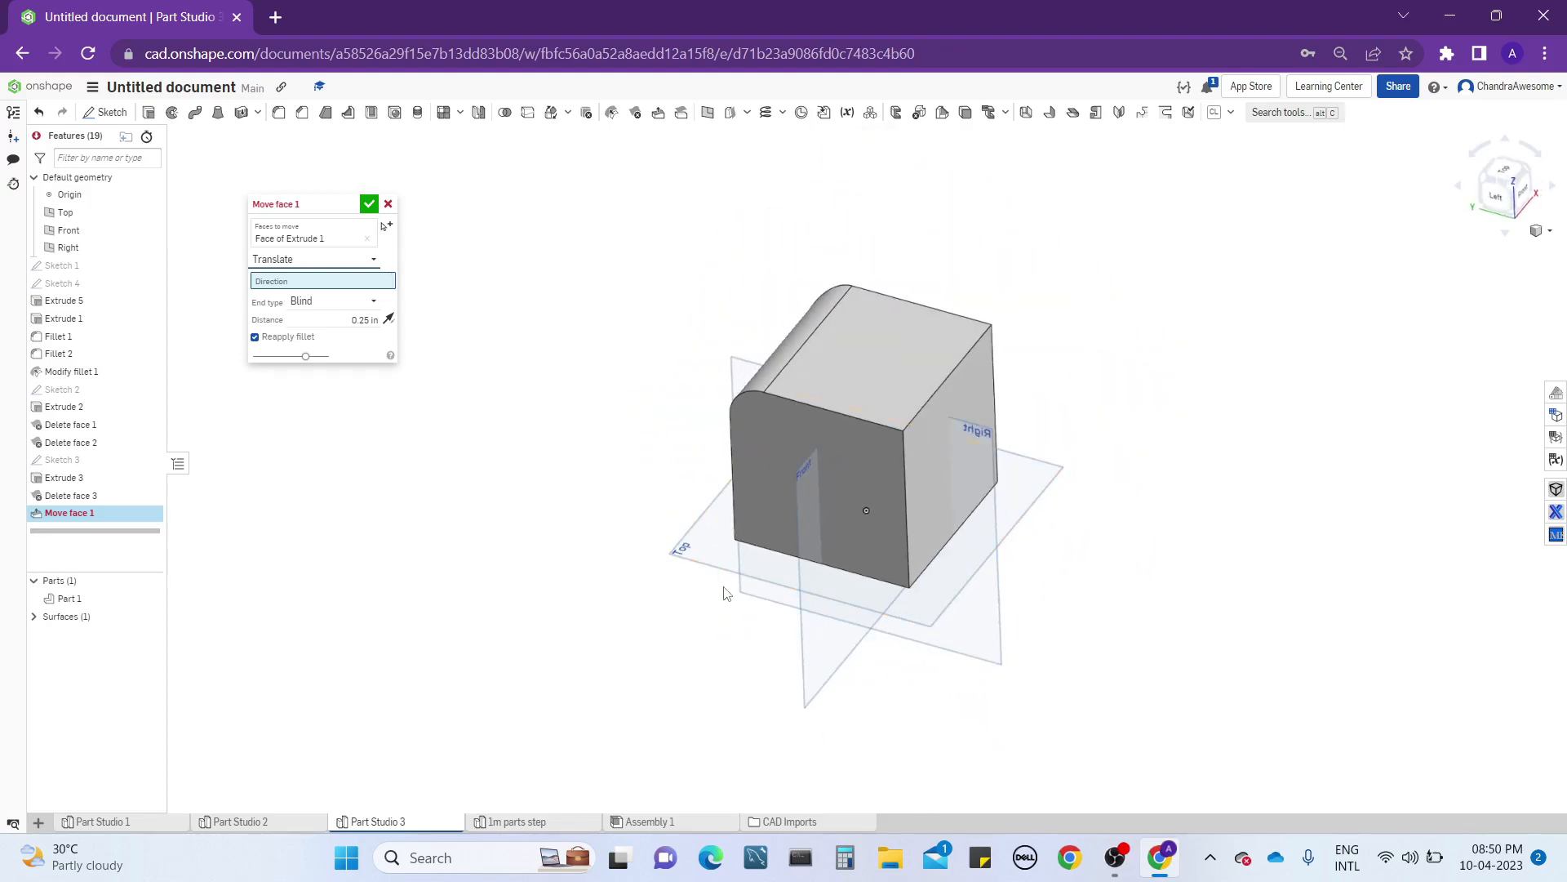
{"action": "left_click", "coordinate": [739, 382]}
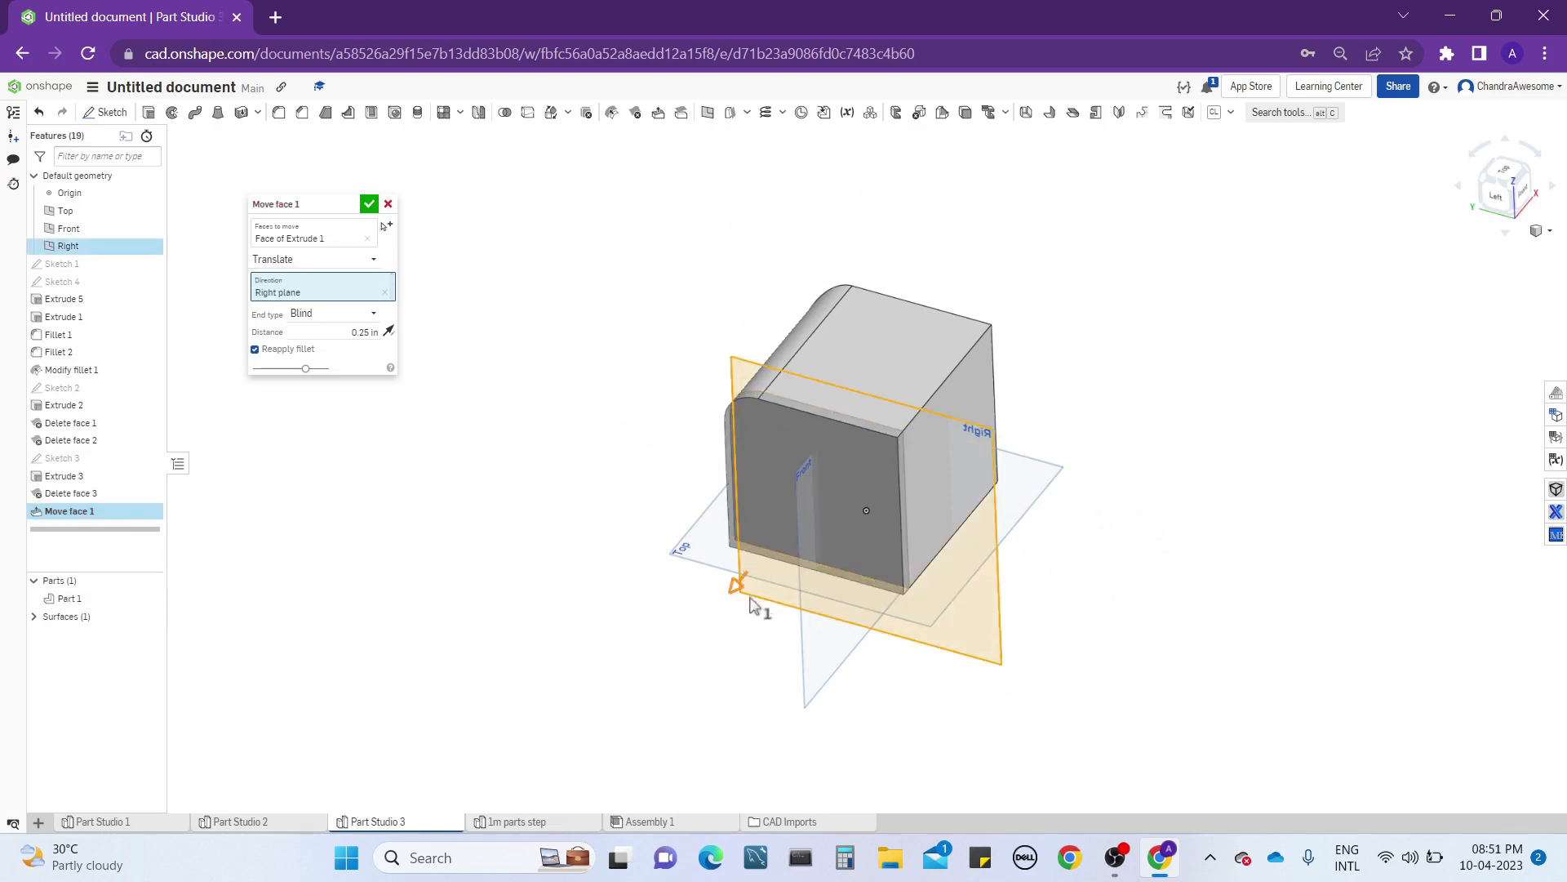
{"action": "left_click_drag", "start_coordinate": [752, 605], "coordinate": [865, 487]}
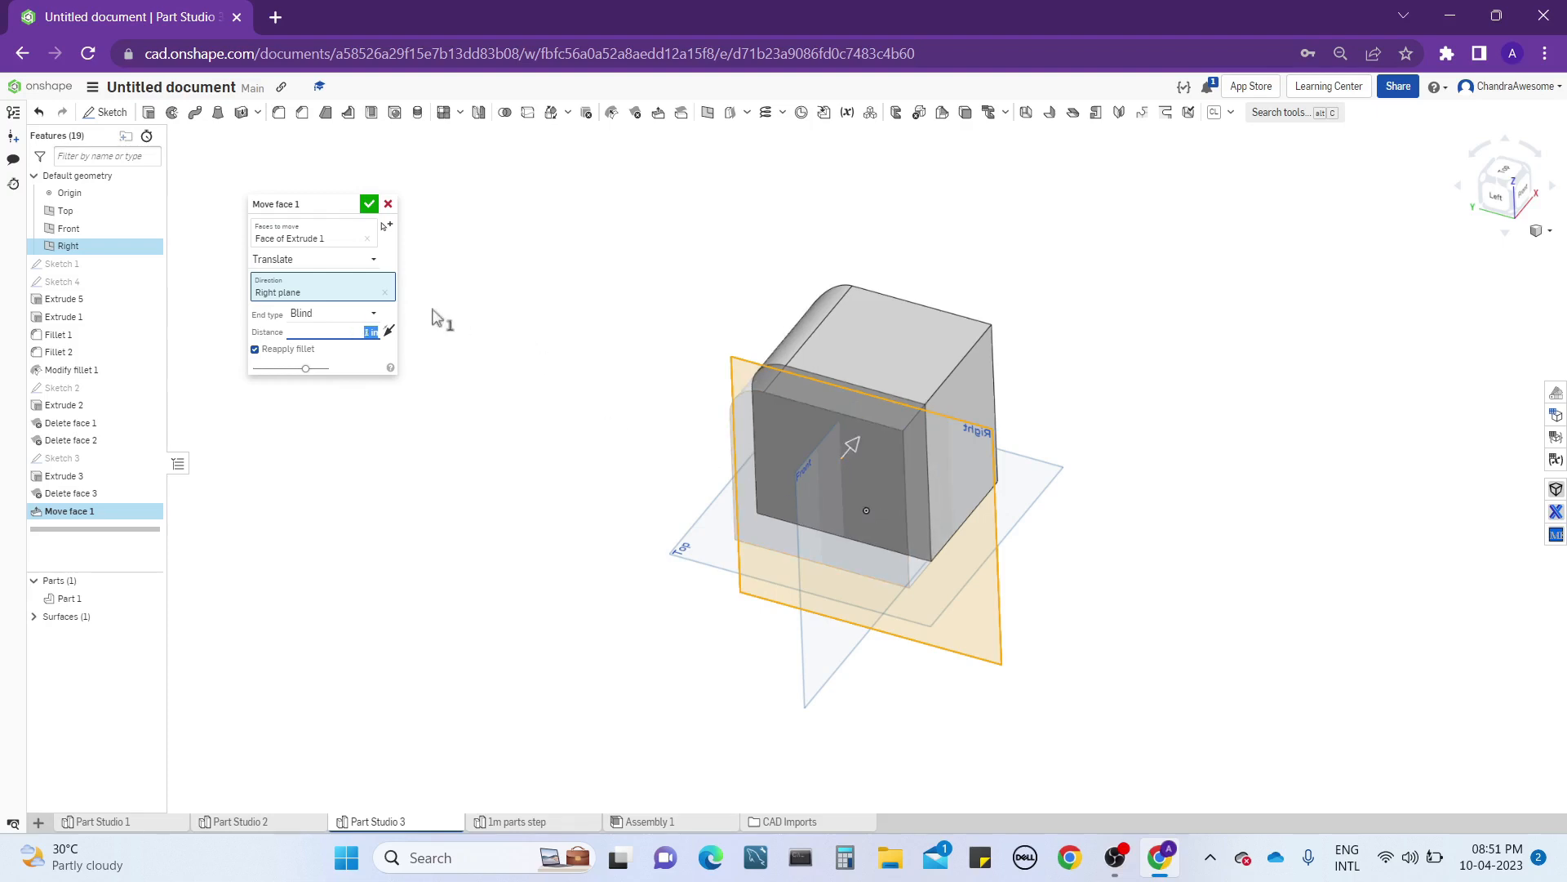
Replace the translation direction with the Front plane, try pulling the face sideways about 5.55 in, and discard that edit.
{"action": "left_click", "coordinate": [384, 292]}
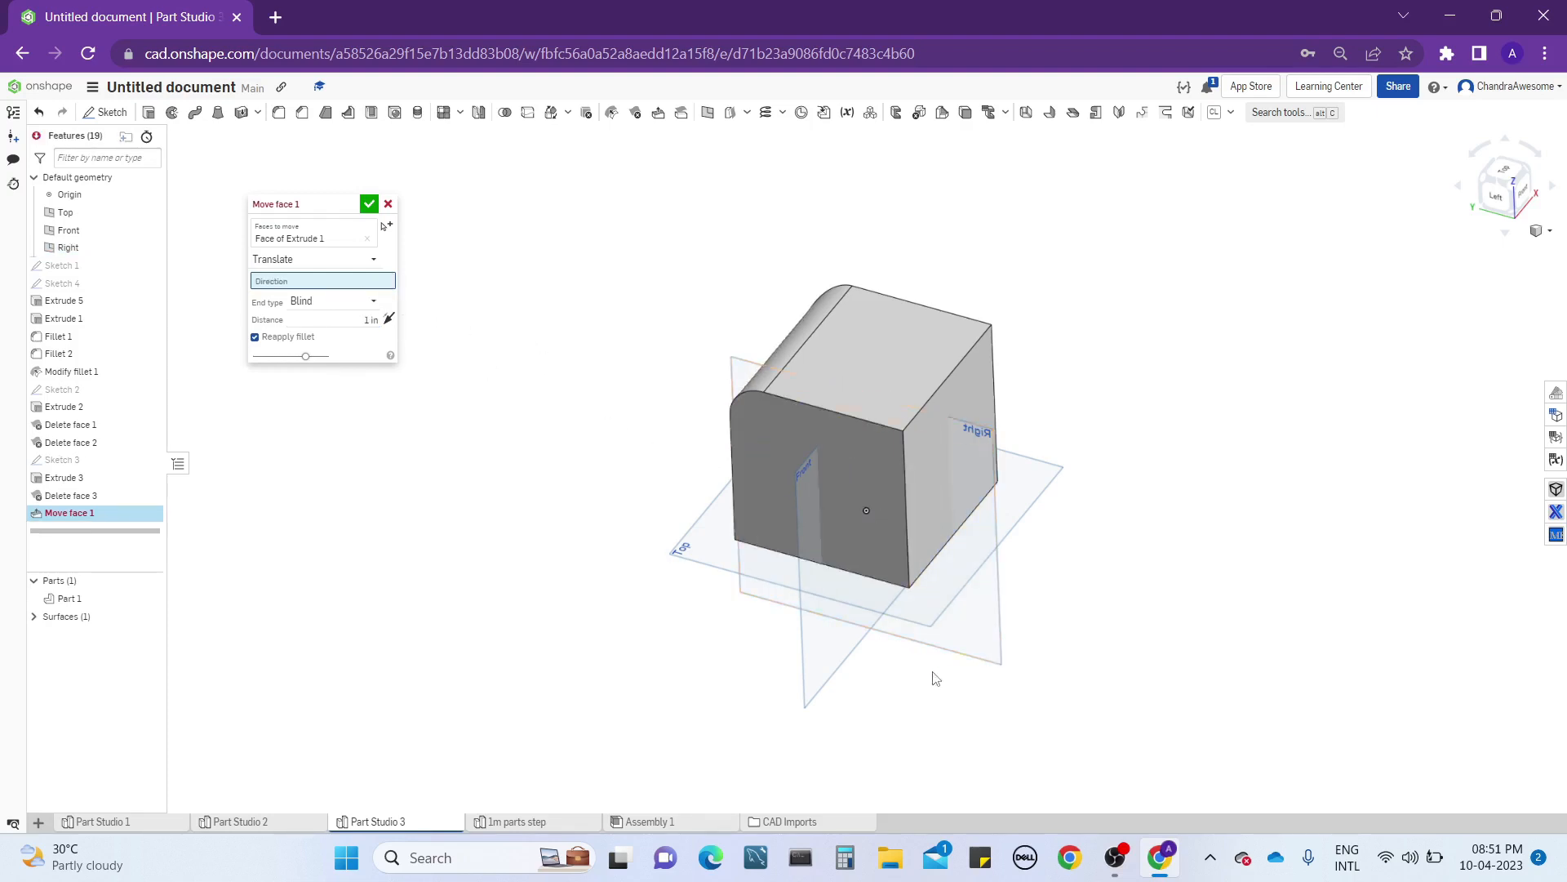
{"action": "left_click", "coordinate": [829, 696]}
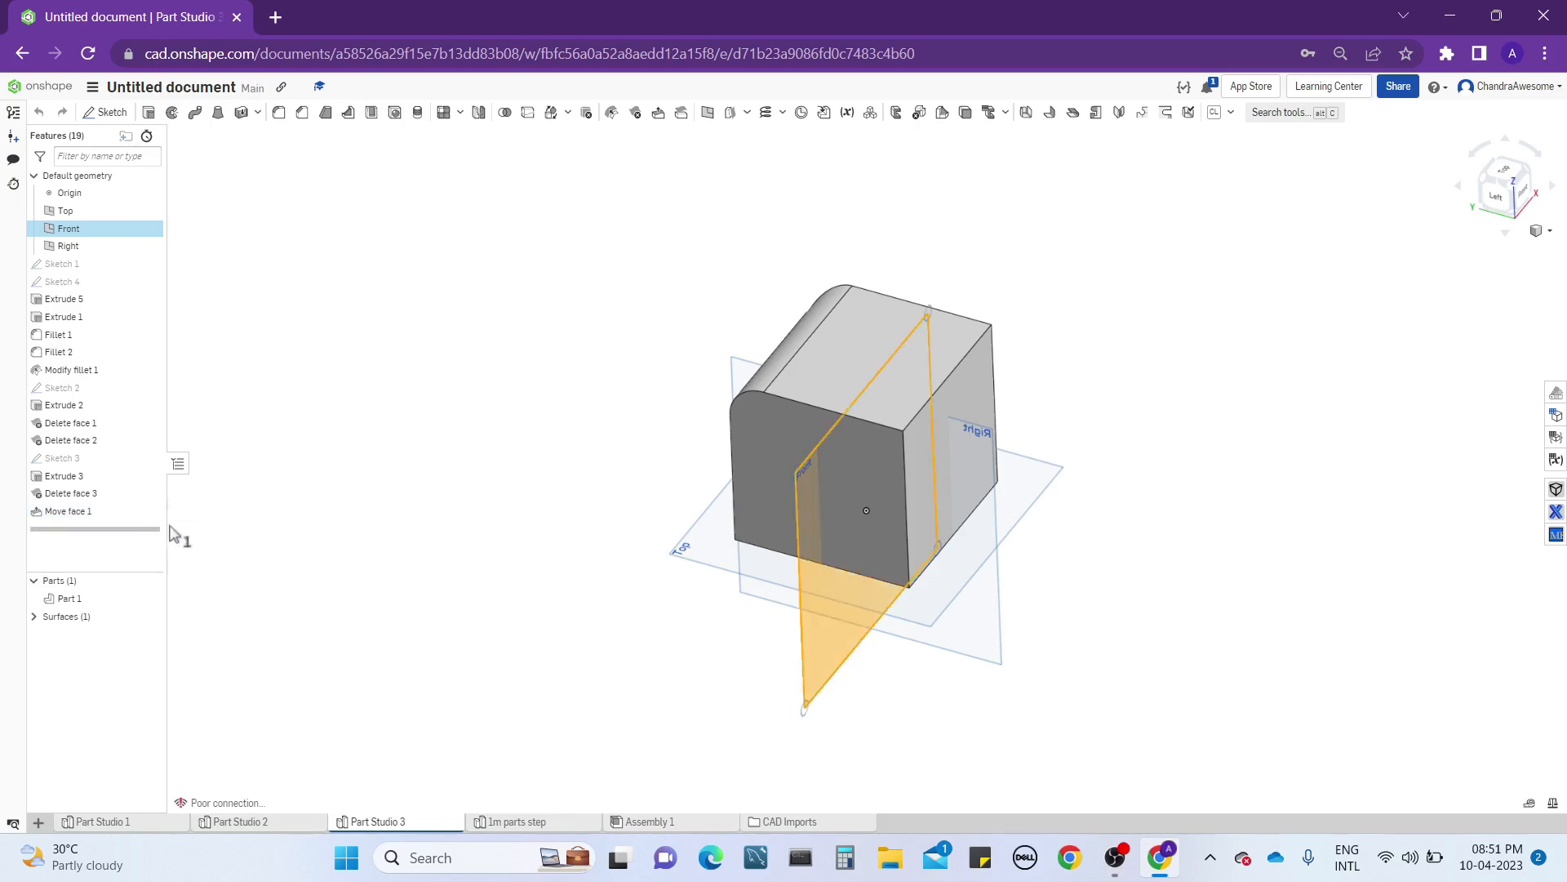
{"action": "right_click", "coordinate": [125, 514]}
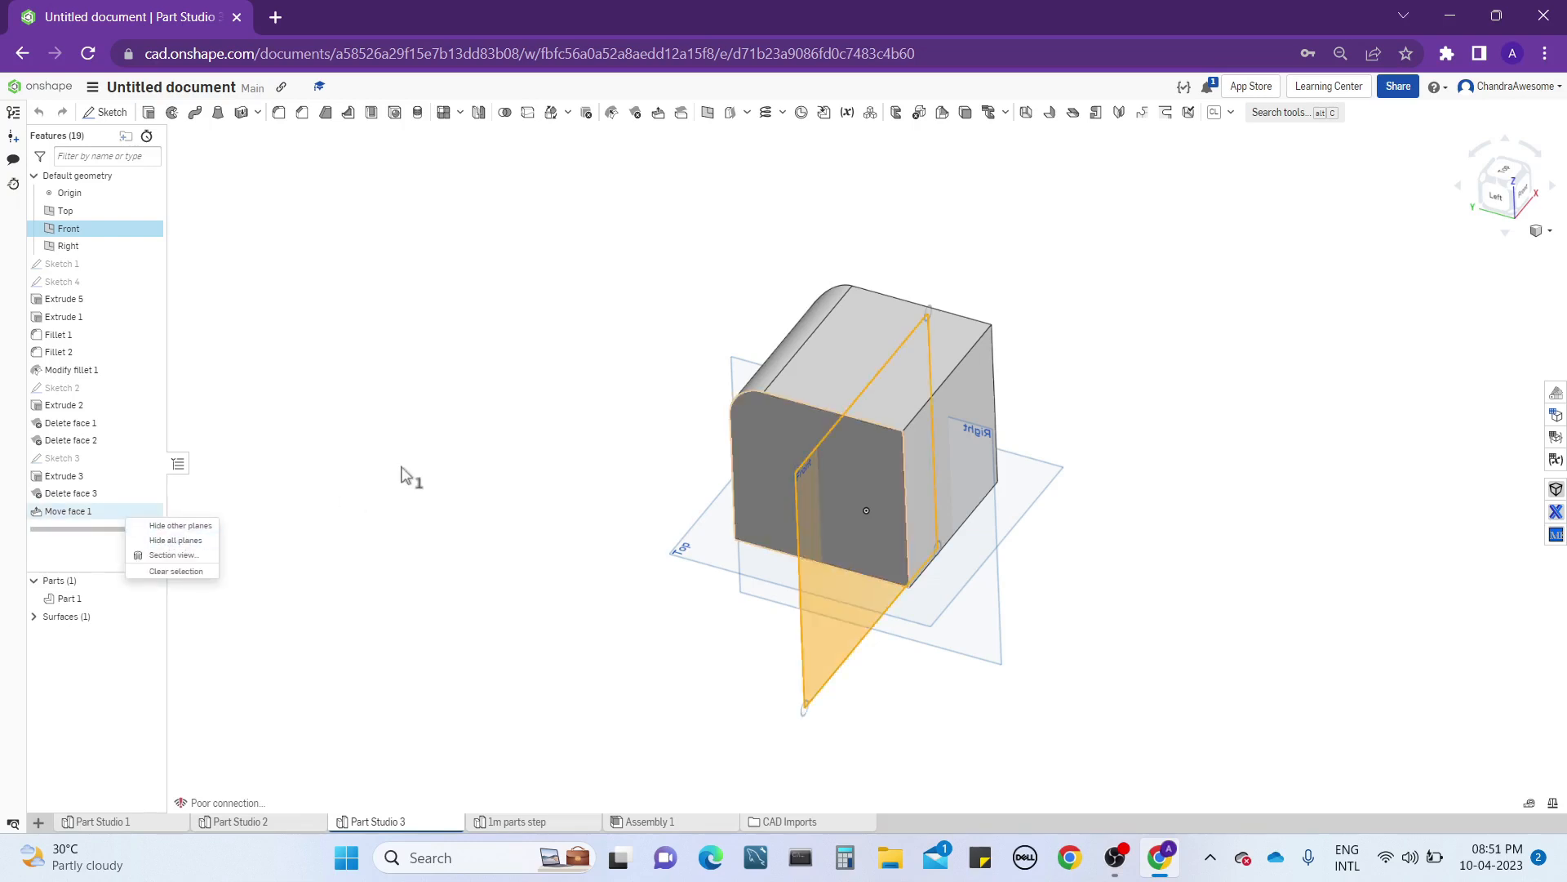
{"action": "left_click", "coordinate": [344, 496]}
{"action": "right_click", "coordinate": [128, 520]}
{"action": "left_click", "coordinate": [190, 548]}
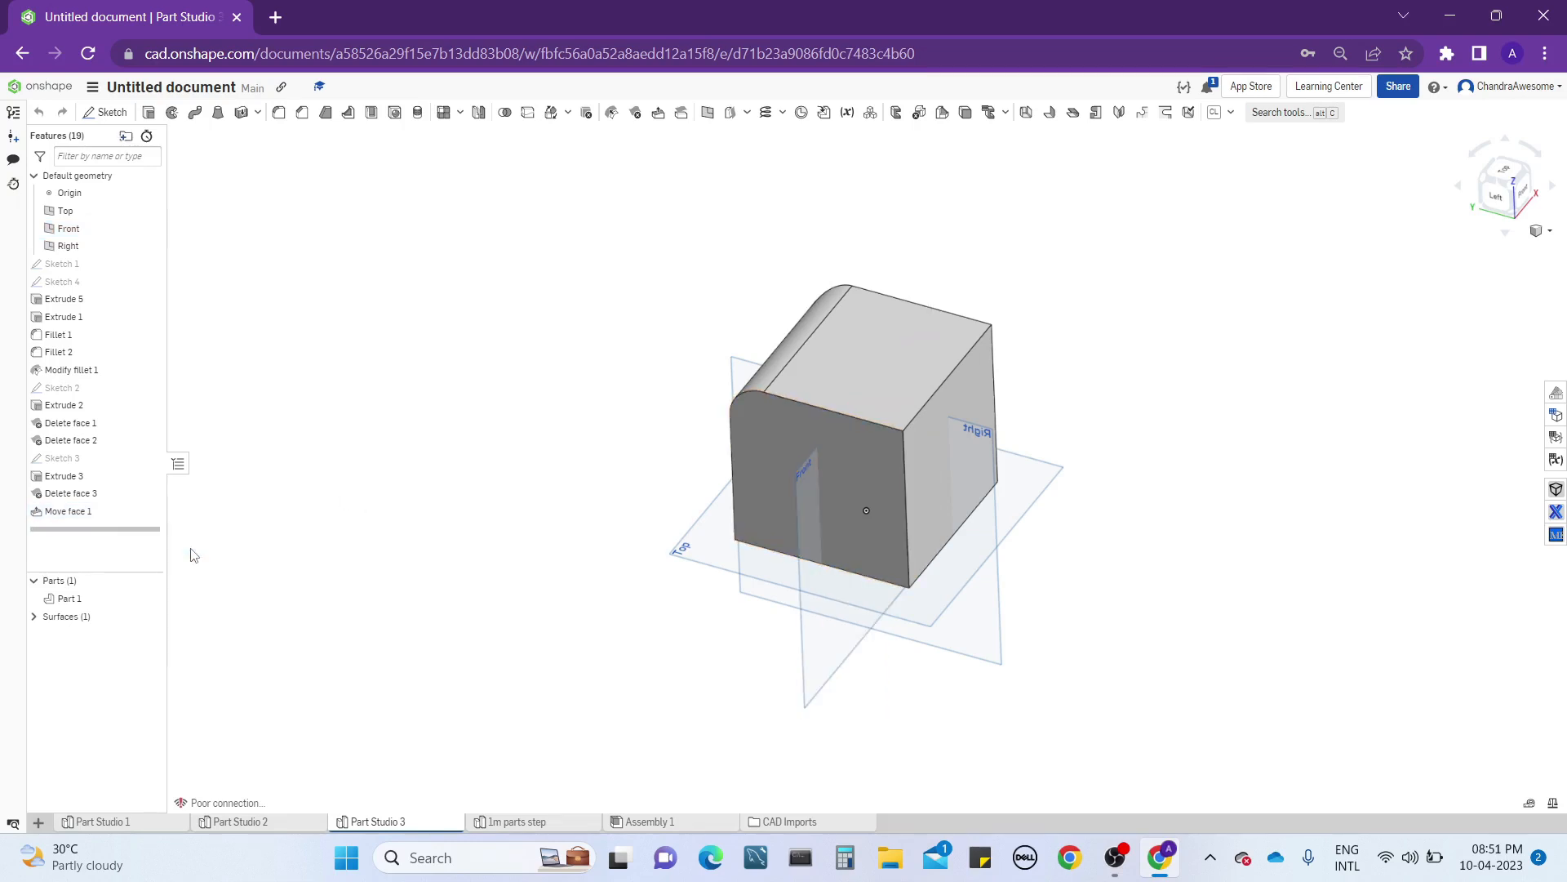
{"action": "left_click_drag", "start_coordinate": [898, 507], "coordinate": [1097, 557]}
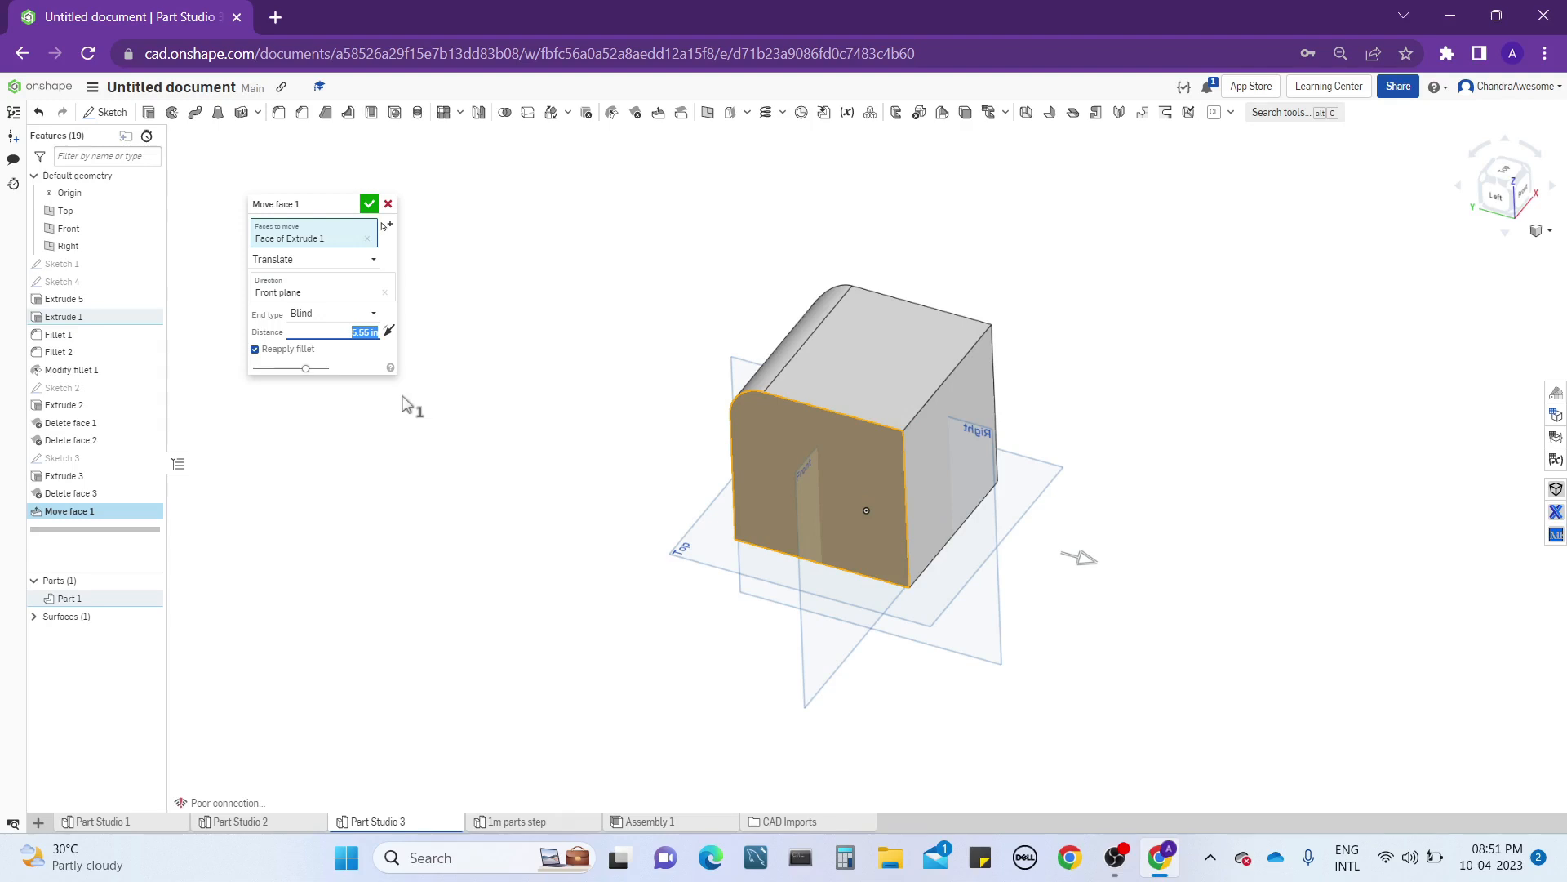
{"action": "left_click", "coordinate": [390, 205]}
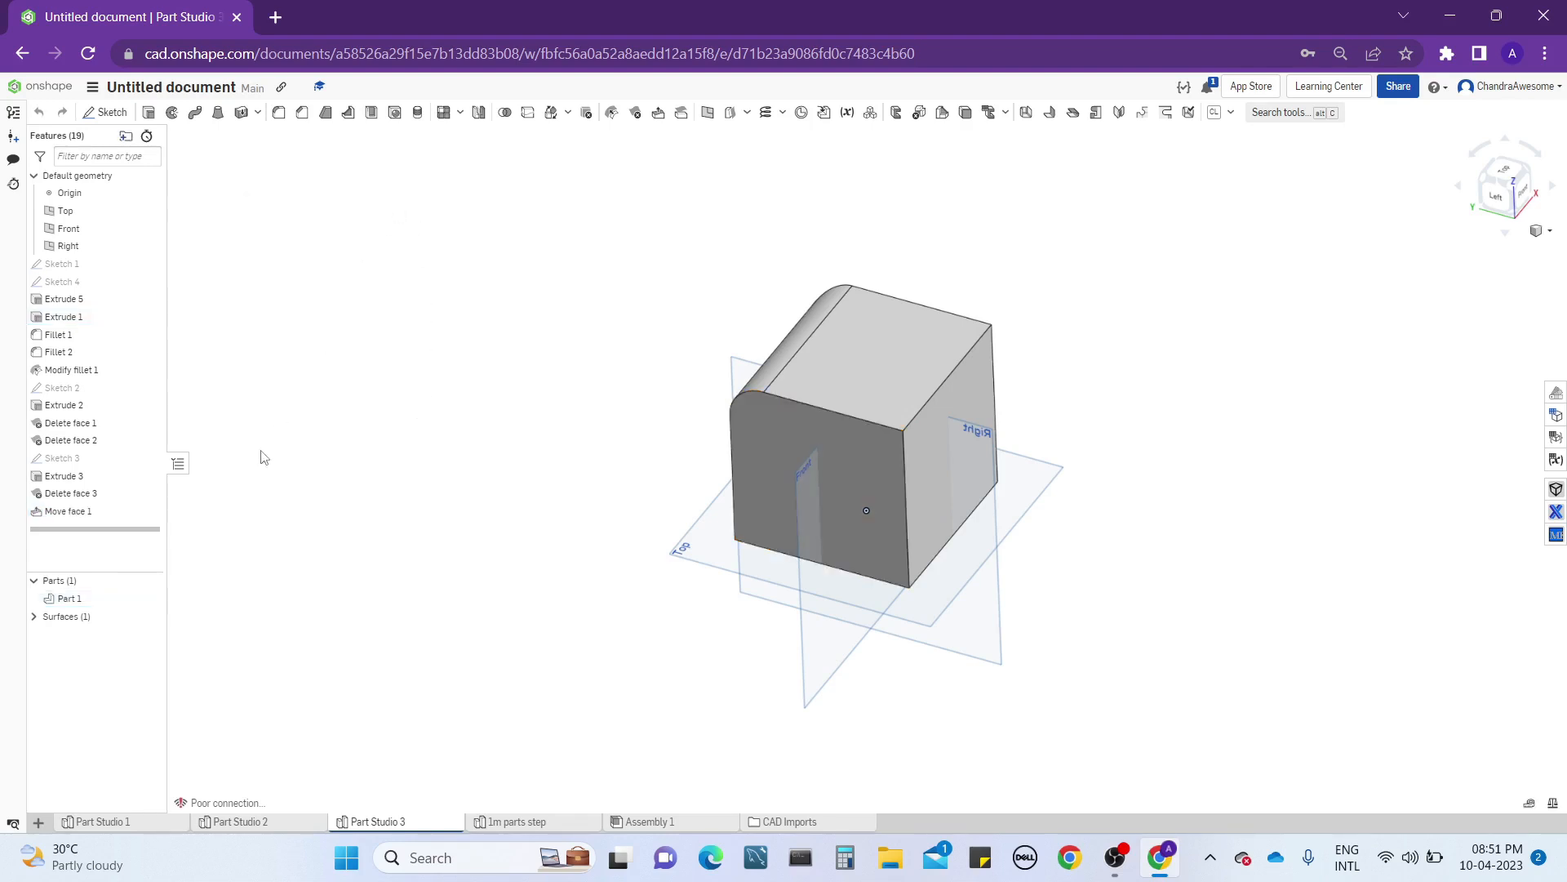
Delete the Move face feature from the model.
{"action": "right_click", "coordinate": [117, 512]}
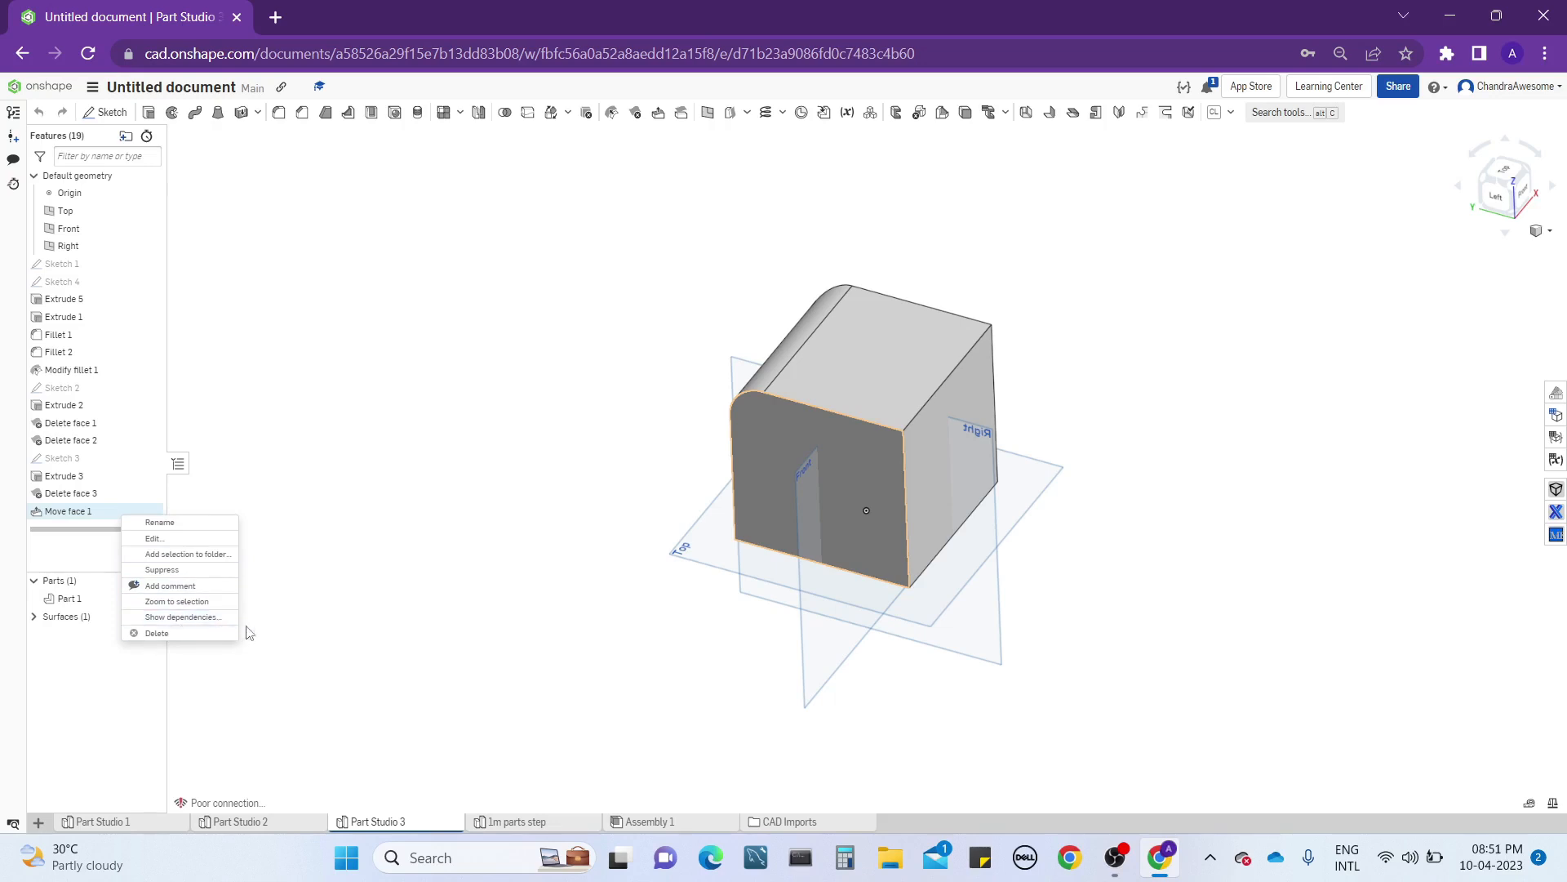
{"action": "left_click", "coordinate": [208, 635]}
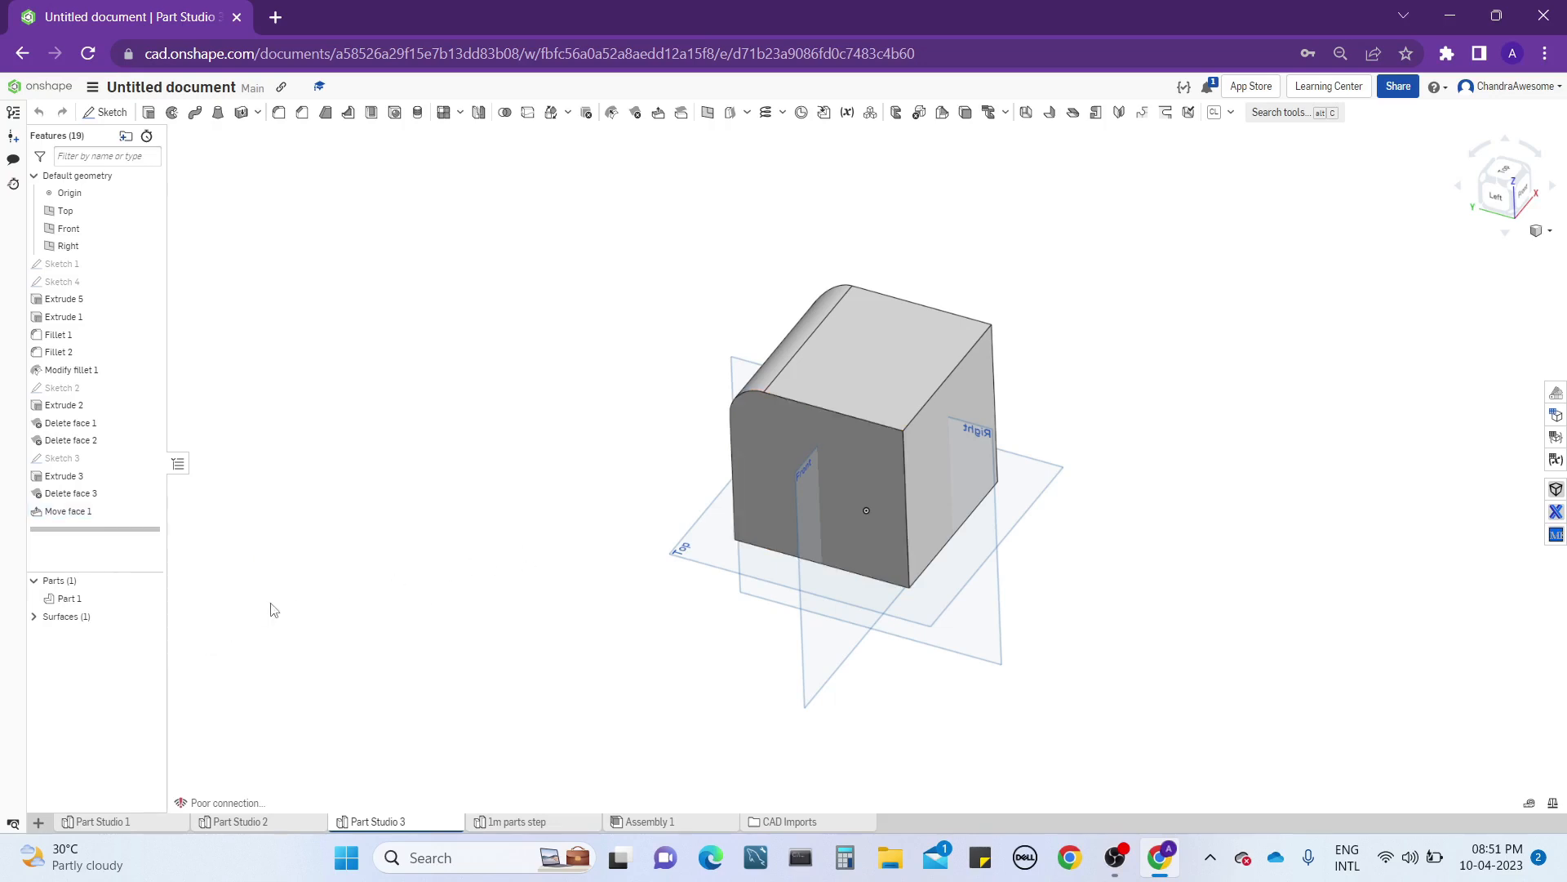
Fillet the upper edge of the cube's Left face with a reduced radius and accept the feature.
{"action": "left_click", "coordinate": [292, 115]}
{"action": "left_click", "coordinate": [791, 404]}
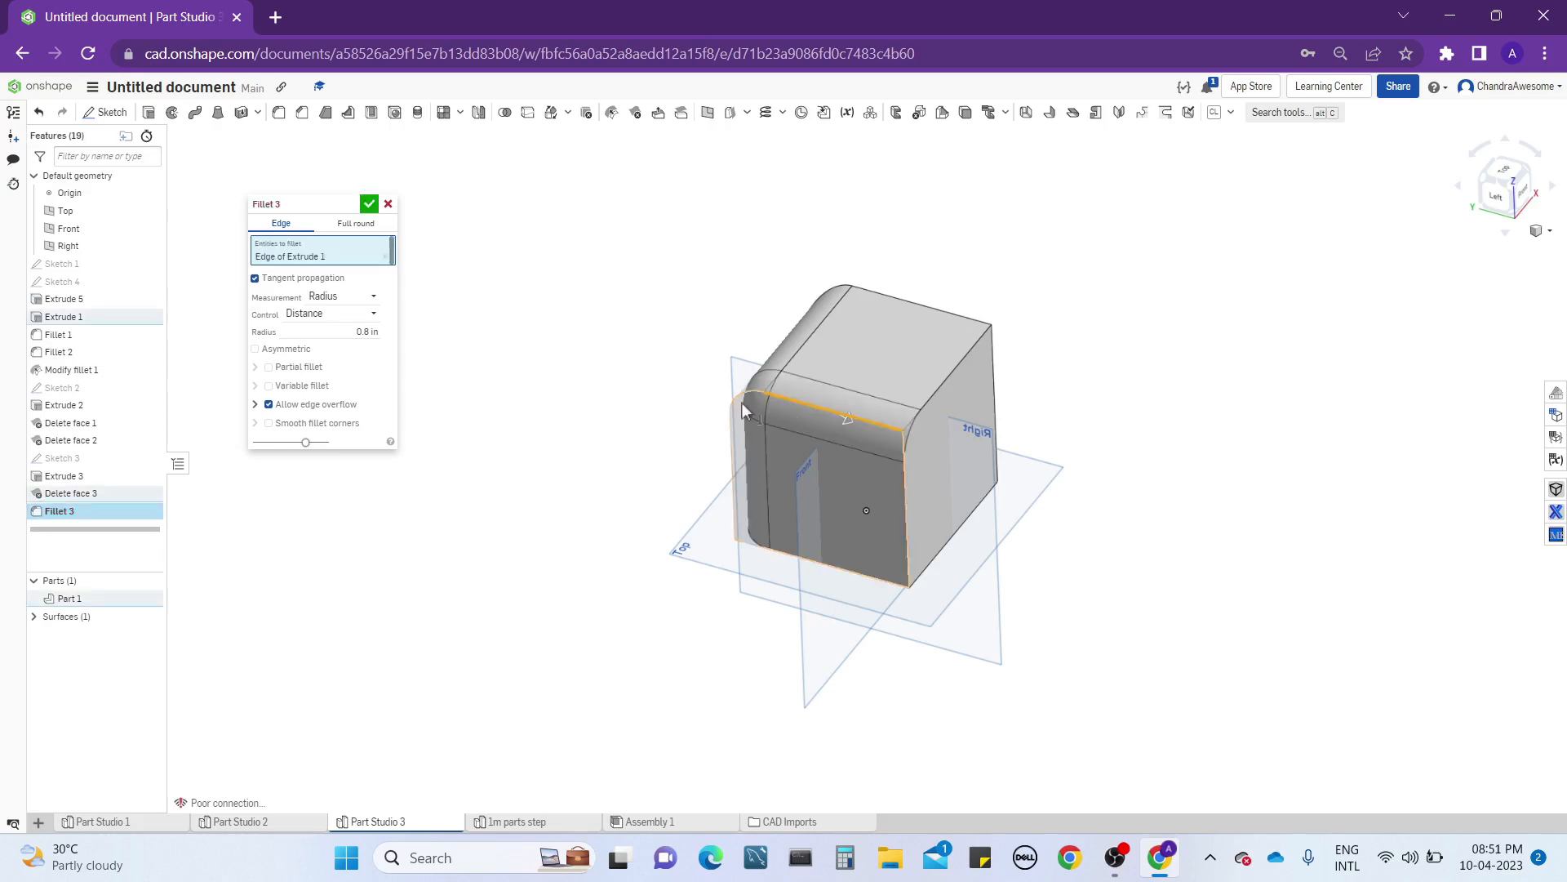
{"action": "left_click", "coordinate": [324, 333]}
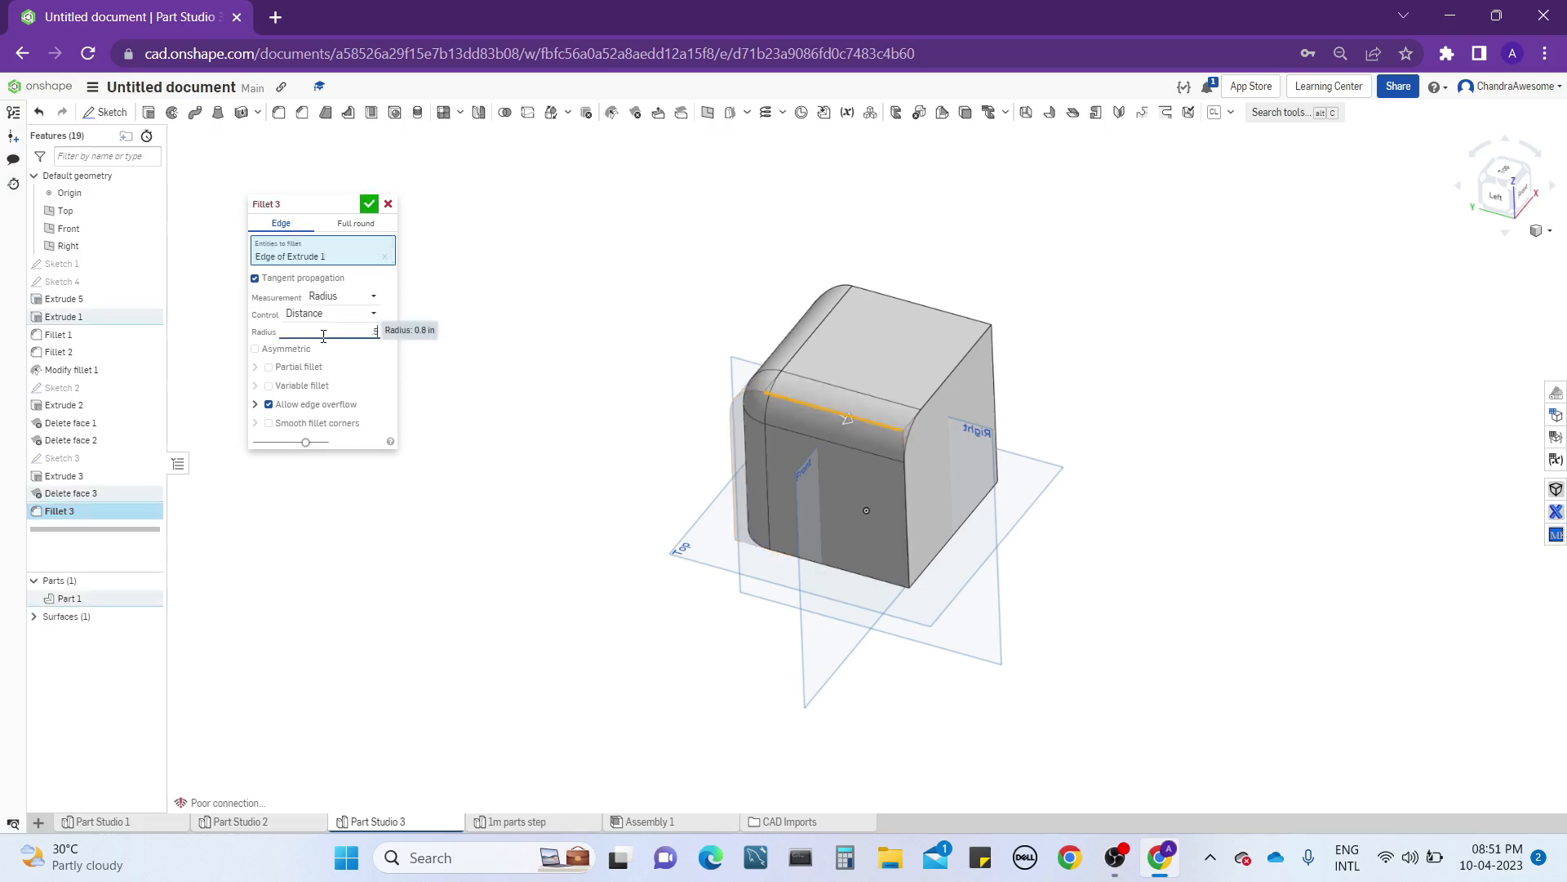
{"action": "left_click", "coordinate": [369, 203]}
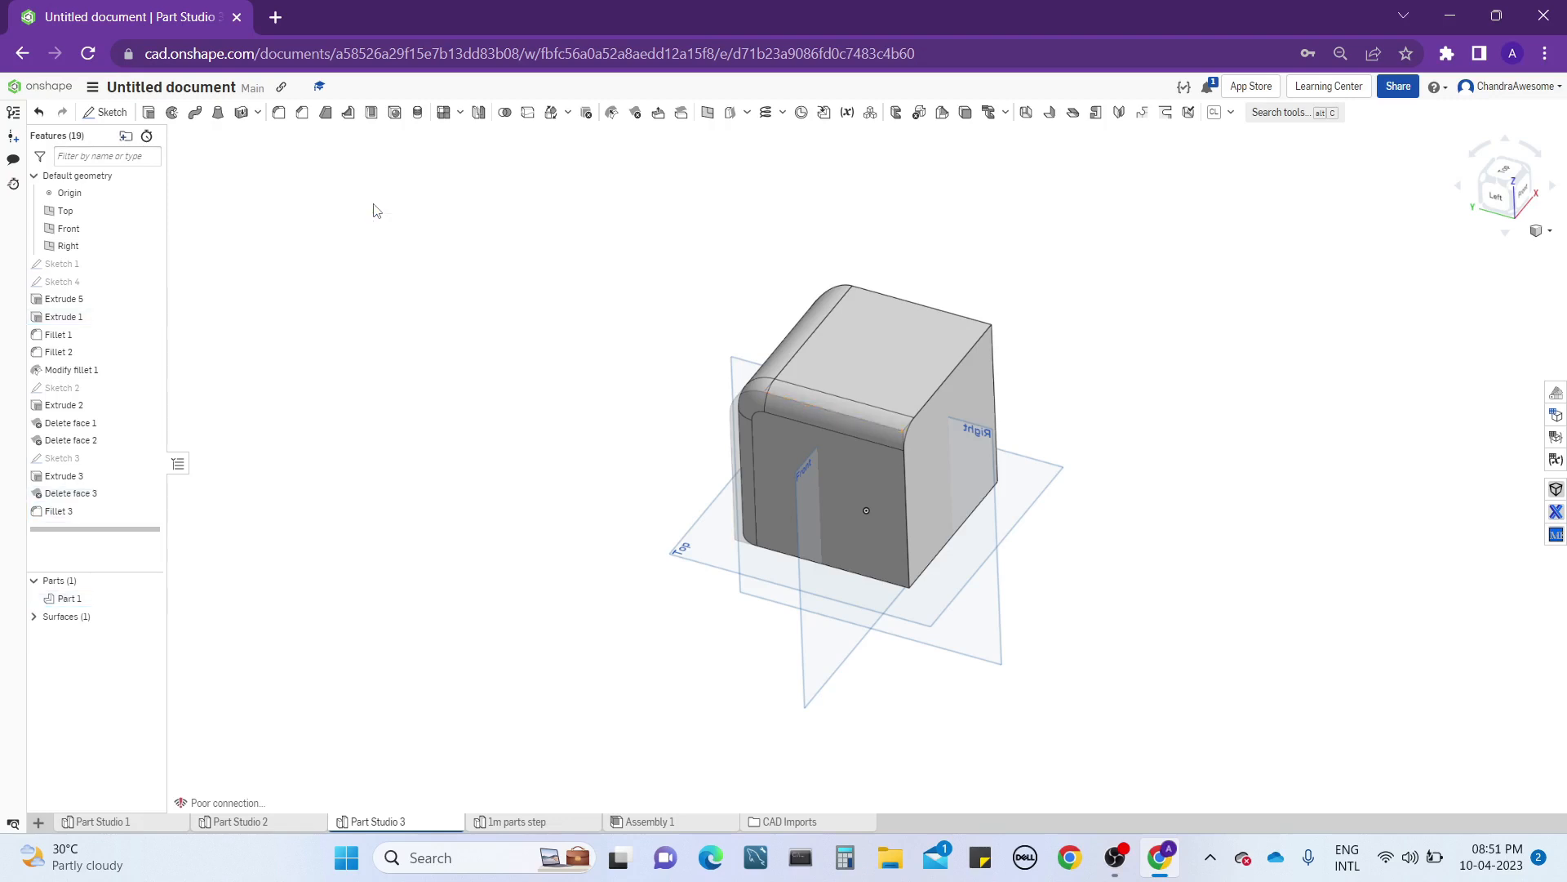
Start a Move face feature set to Translate, with the Front plane as the direction.
{"action": "left_click", "coordinate": [657, 114]}
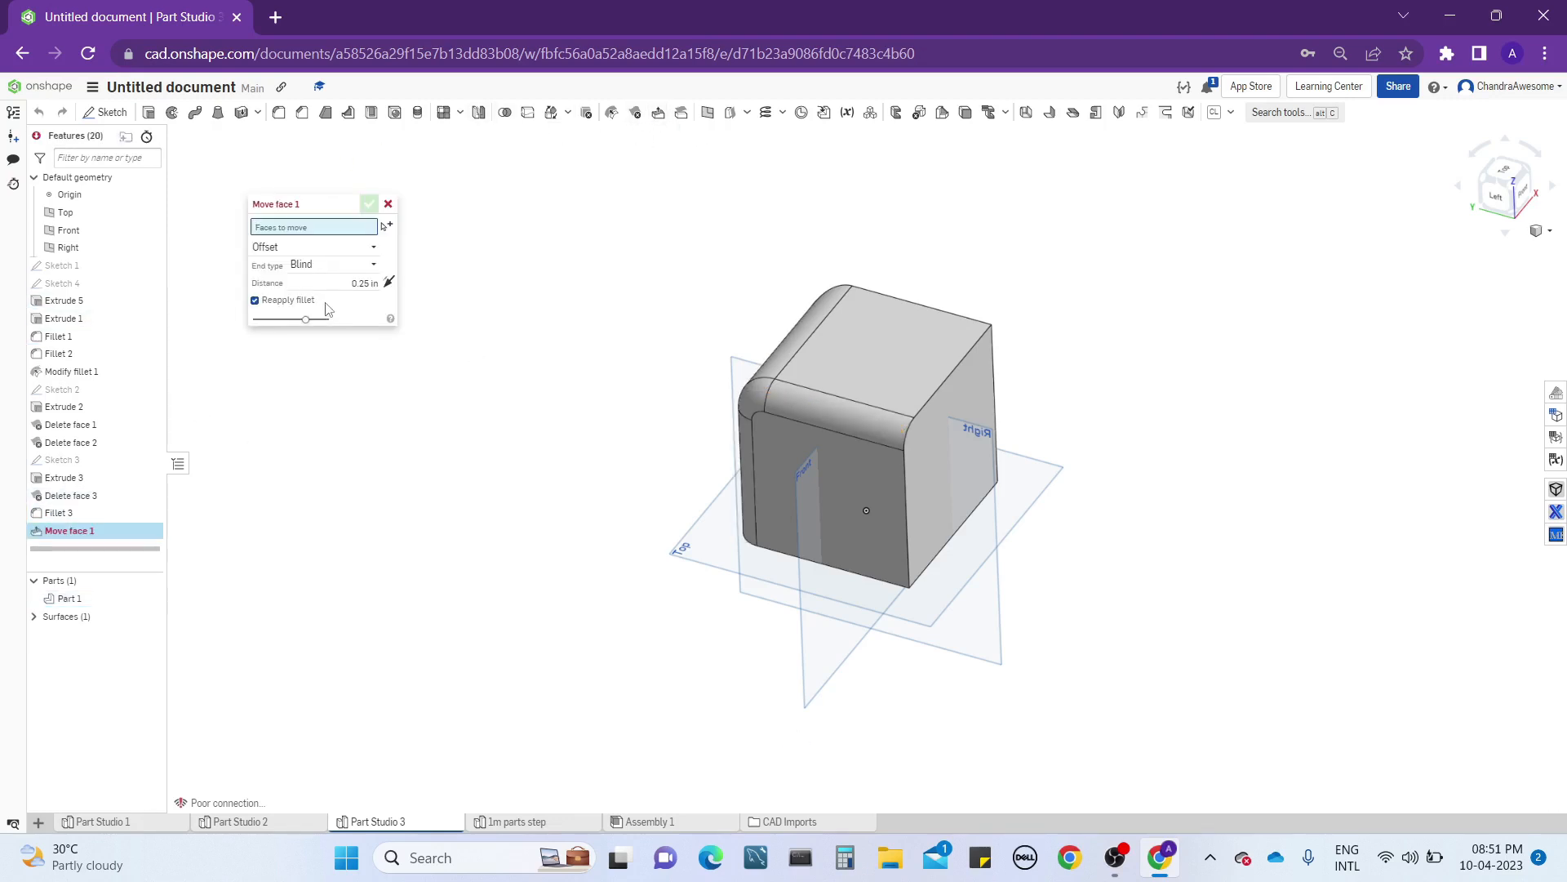
{"action": "left_click", "coordinate": [347, 249]}
{"action": "left_click", "coordinate": [330, 294]}
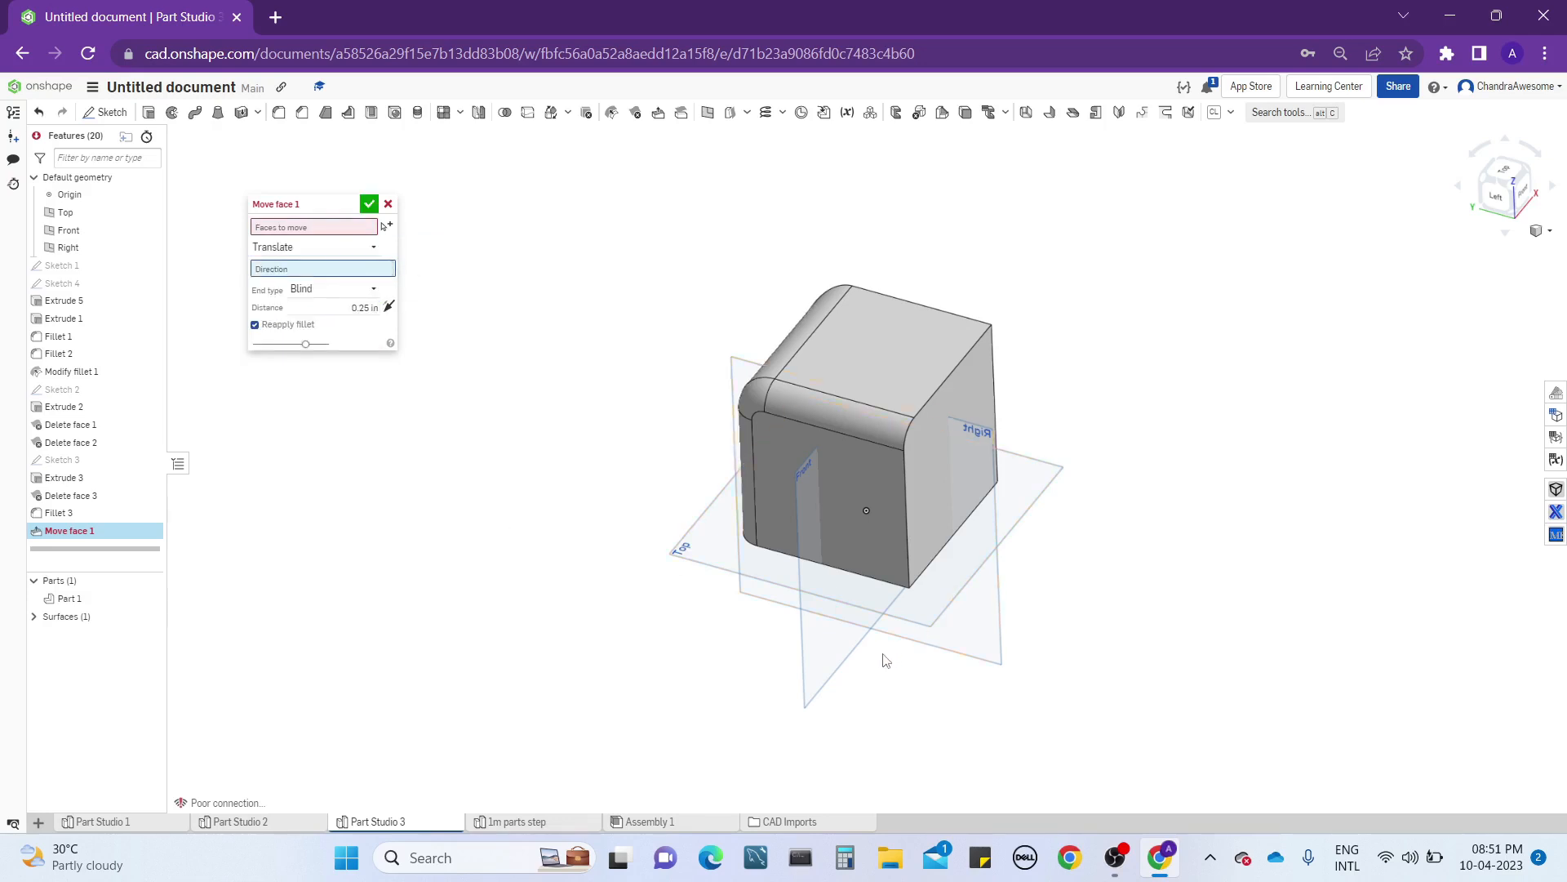
{"action": "left_click", "coordinate": [817, 678]}
{"action": "left_click", "coordinate": [332, 230]}
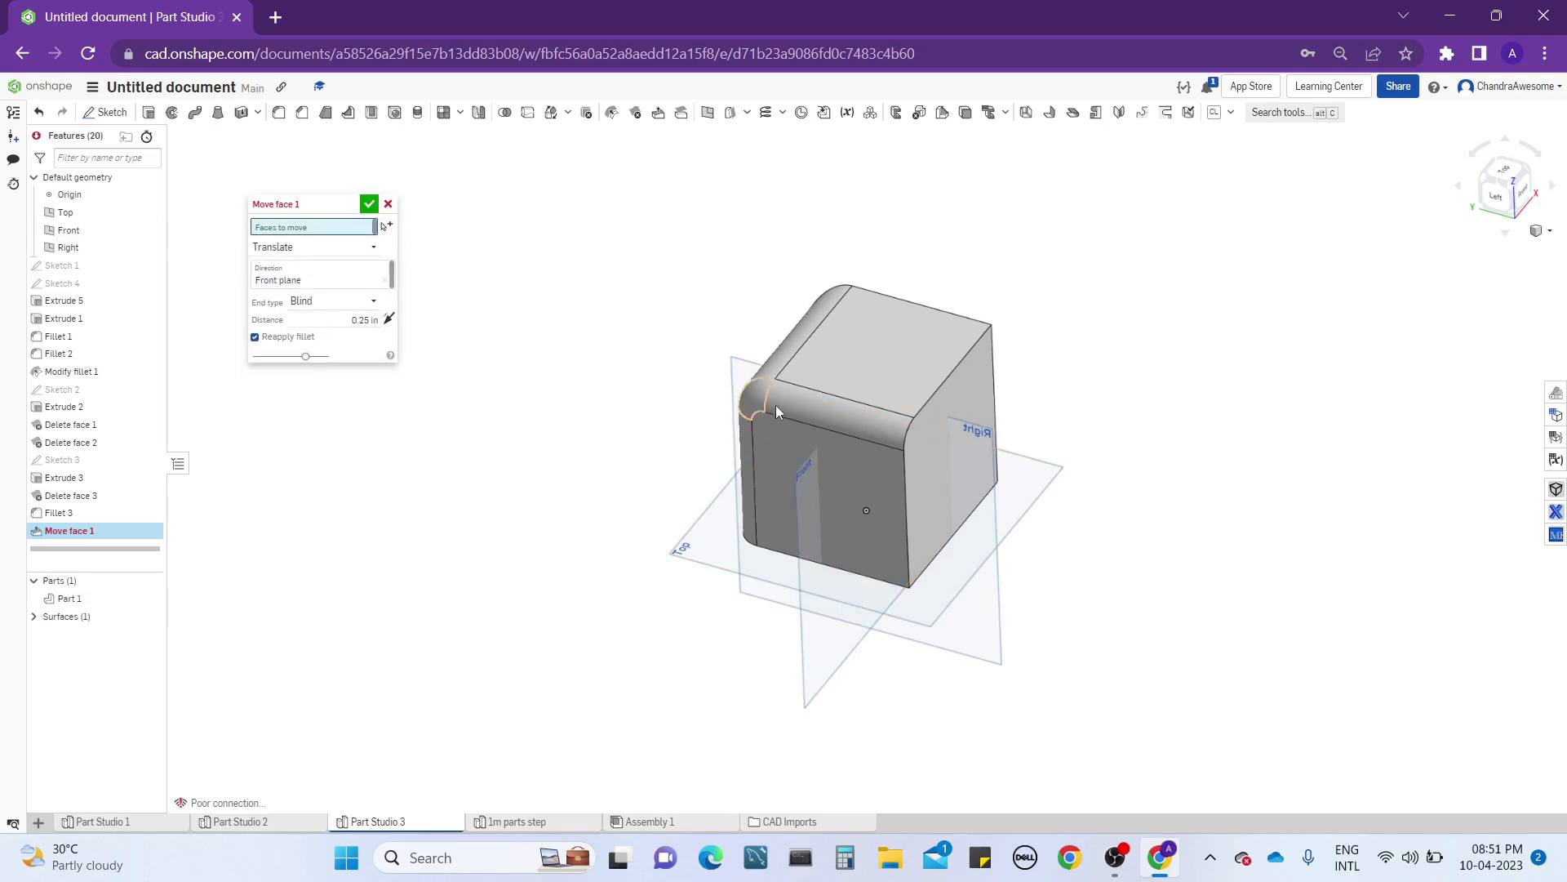
Try translating the long fillet face on the Left face's upper edge about 2.81 in one way and 1.28 in the opposite way.
{"action": "left_click", "coordinate": [836, 418]}
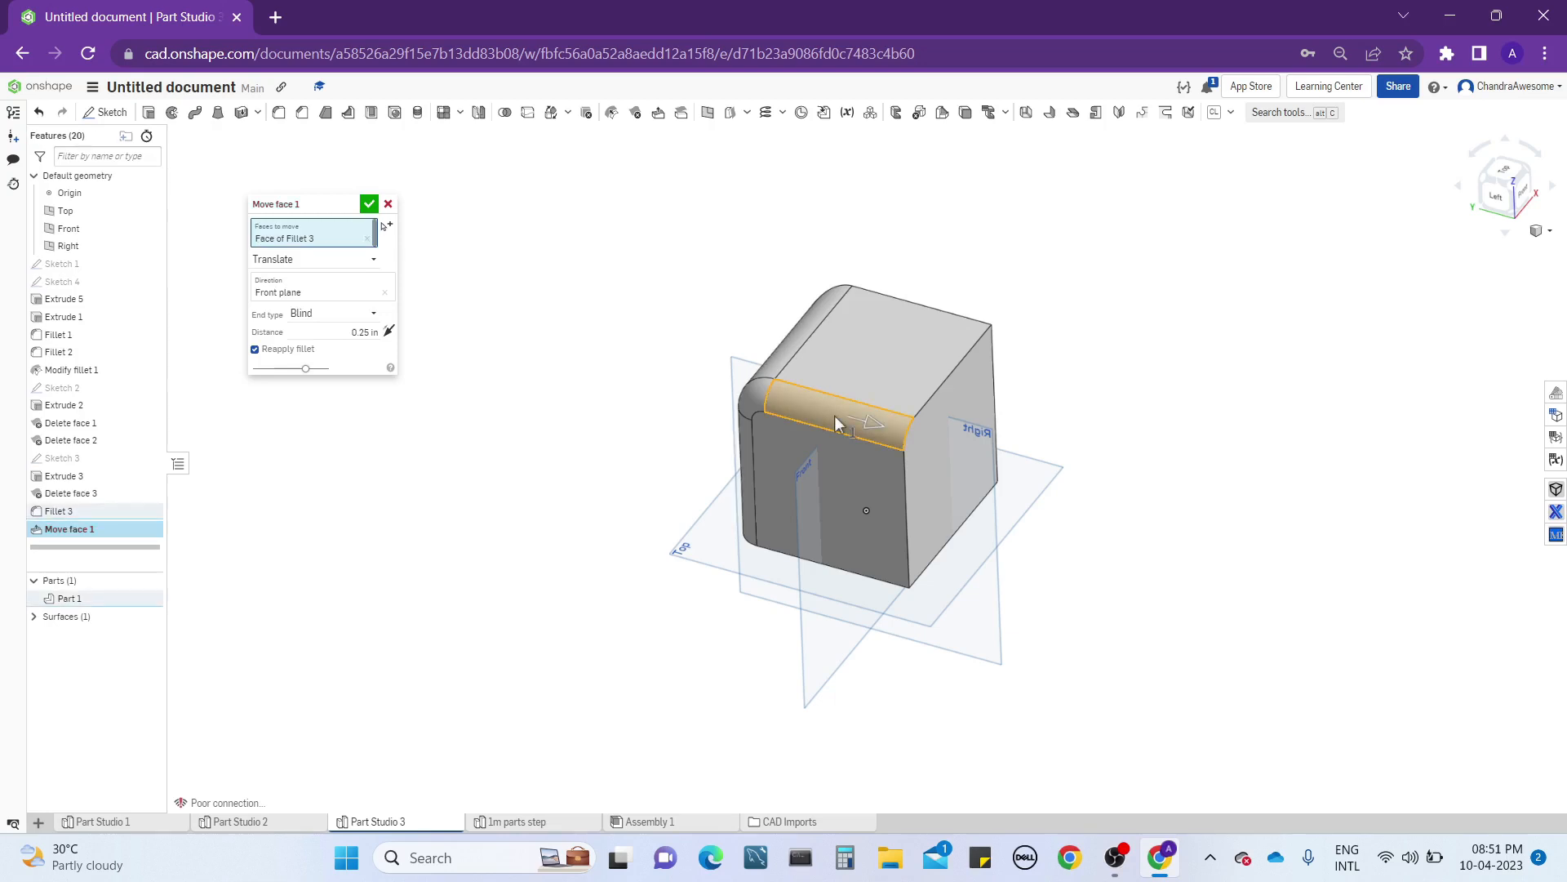
{"action": "middle_click_drag", "start_coordinate": [836, 424], "coordinate": [749, 423]}
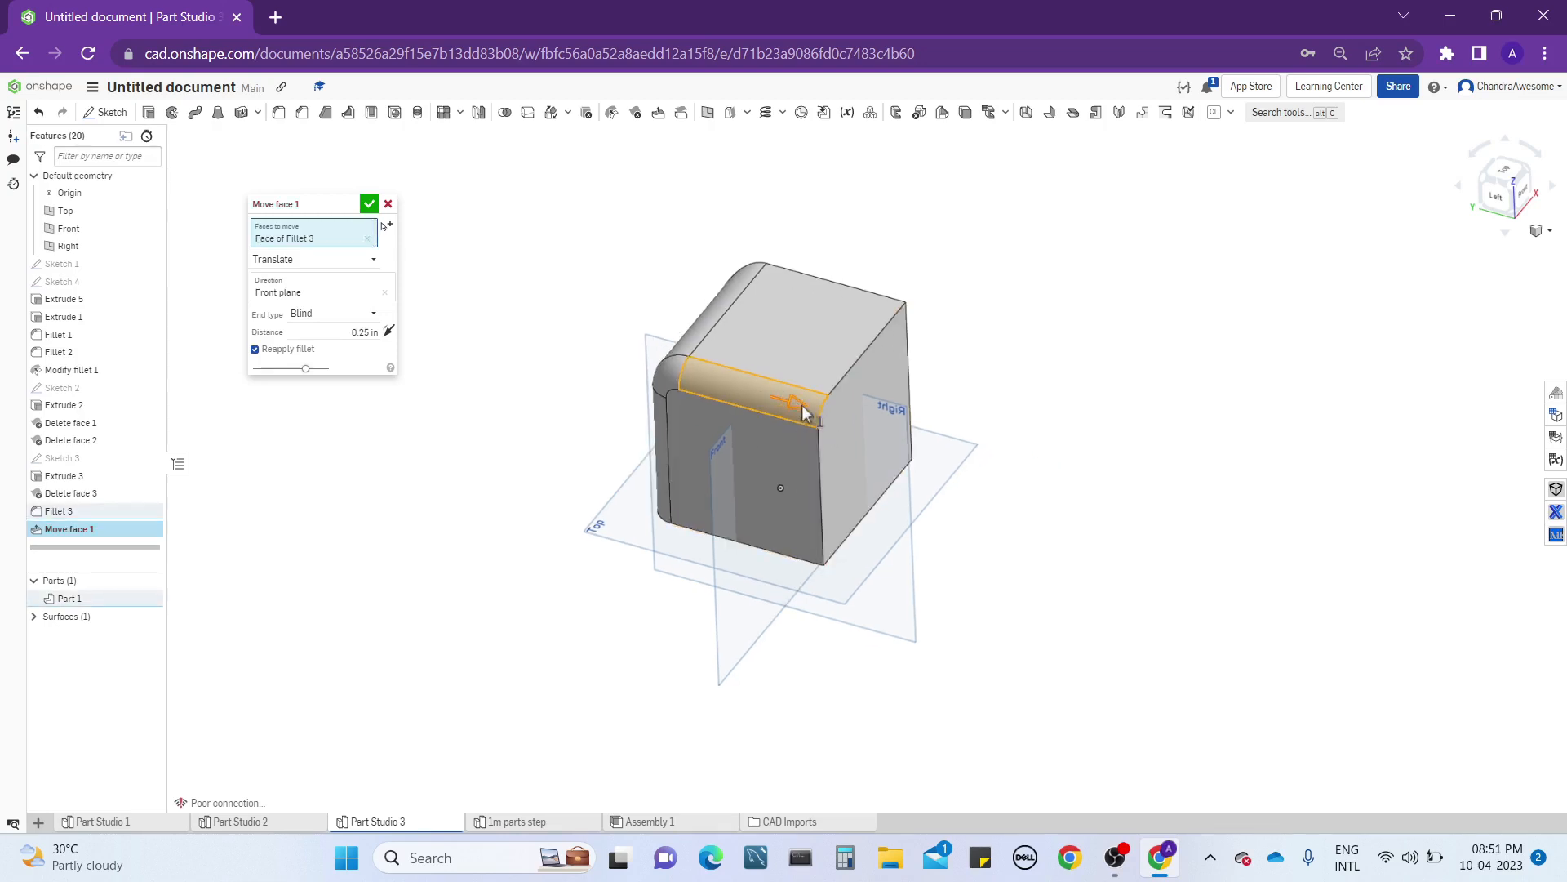
{"action": "left_click_drag", "start_coordinate": [802, 411], "coordinate": [898, 440]}
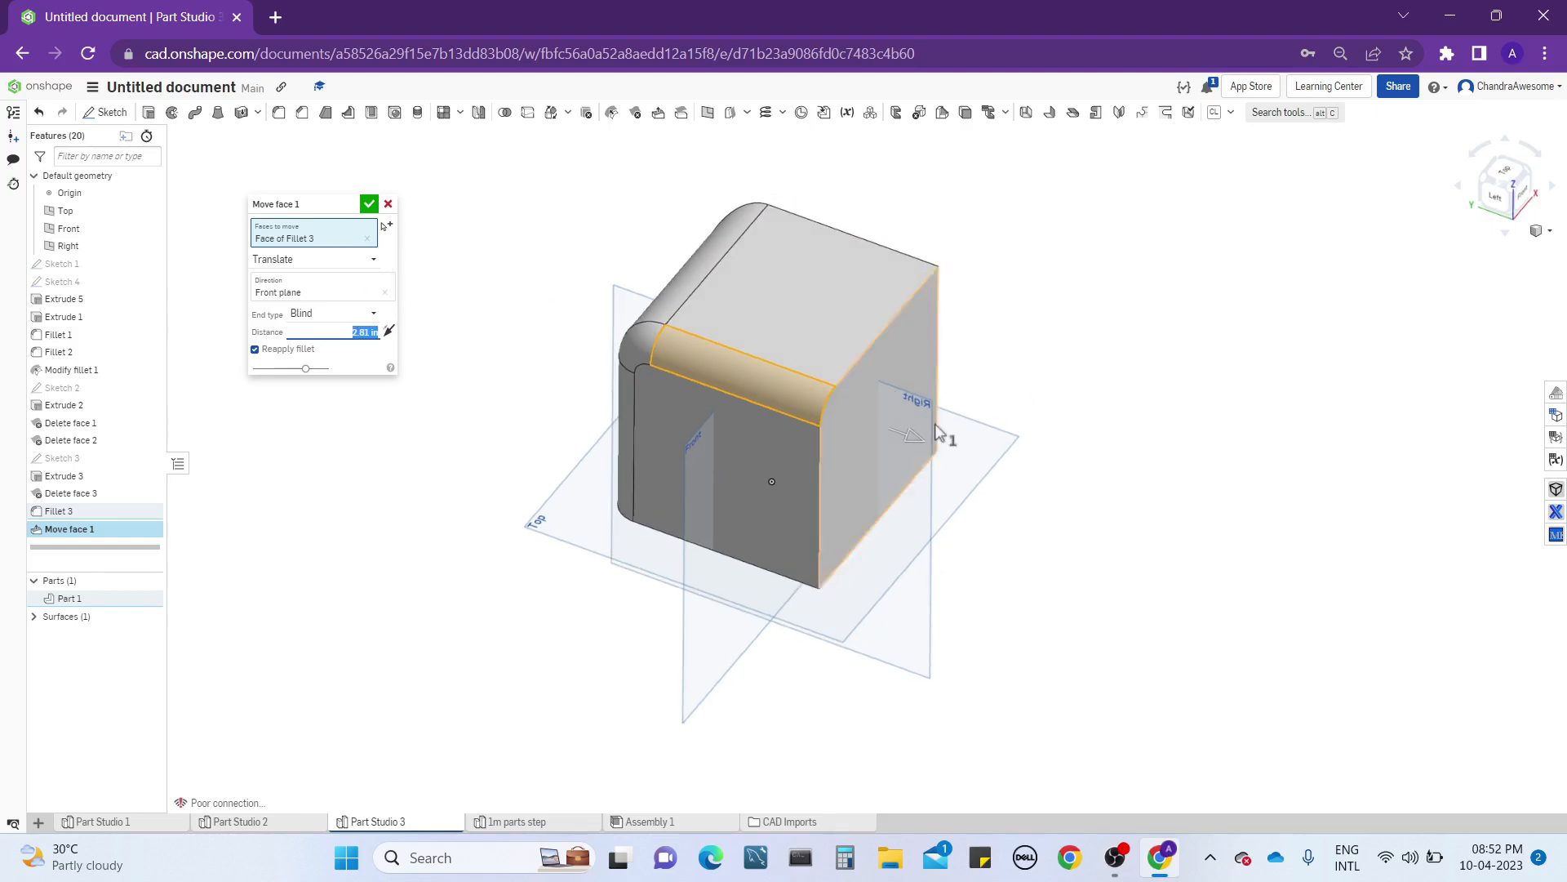
{"action": "left_click_drag", "start_coordinate": [921, 438], "coordinate": [721, 357]}
{"action": "right_click_drag", "start_coordinate": [721, 357], "coordinate": [516, 340]}
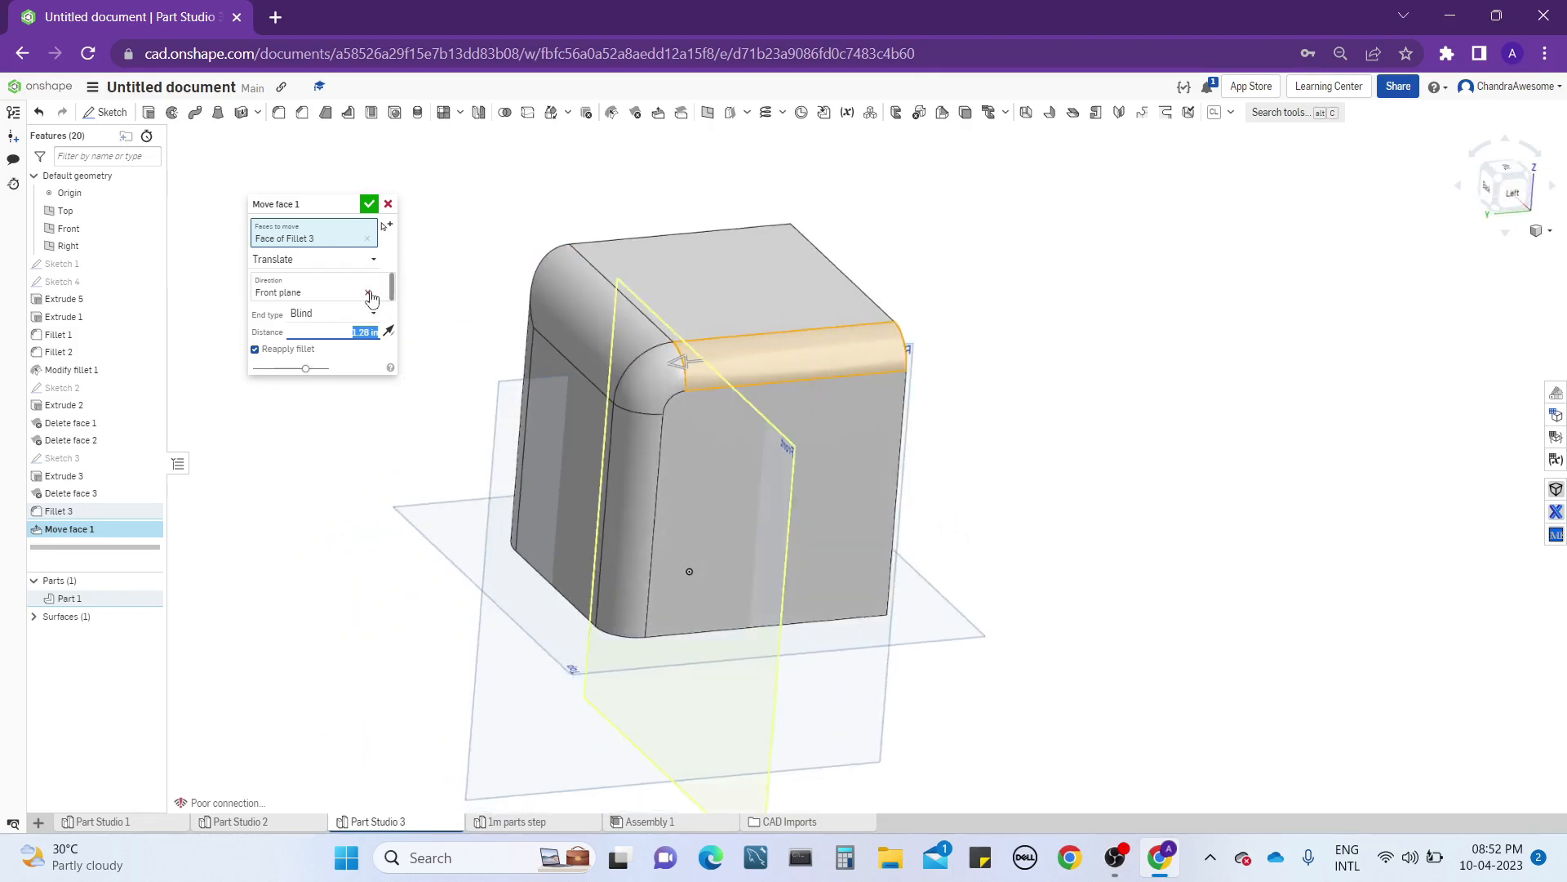
Replace the face to move with the rounded corner face of Fillet 3, translate it about 0.18 in outward, and accept the feature.
{"action": "left_click", "coordinate": [351, 239]}
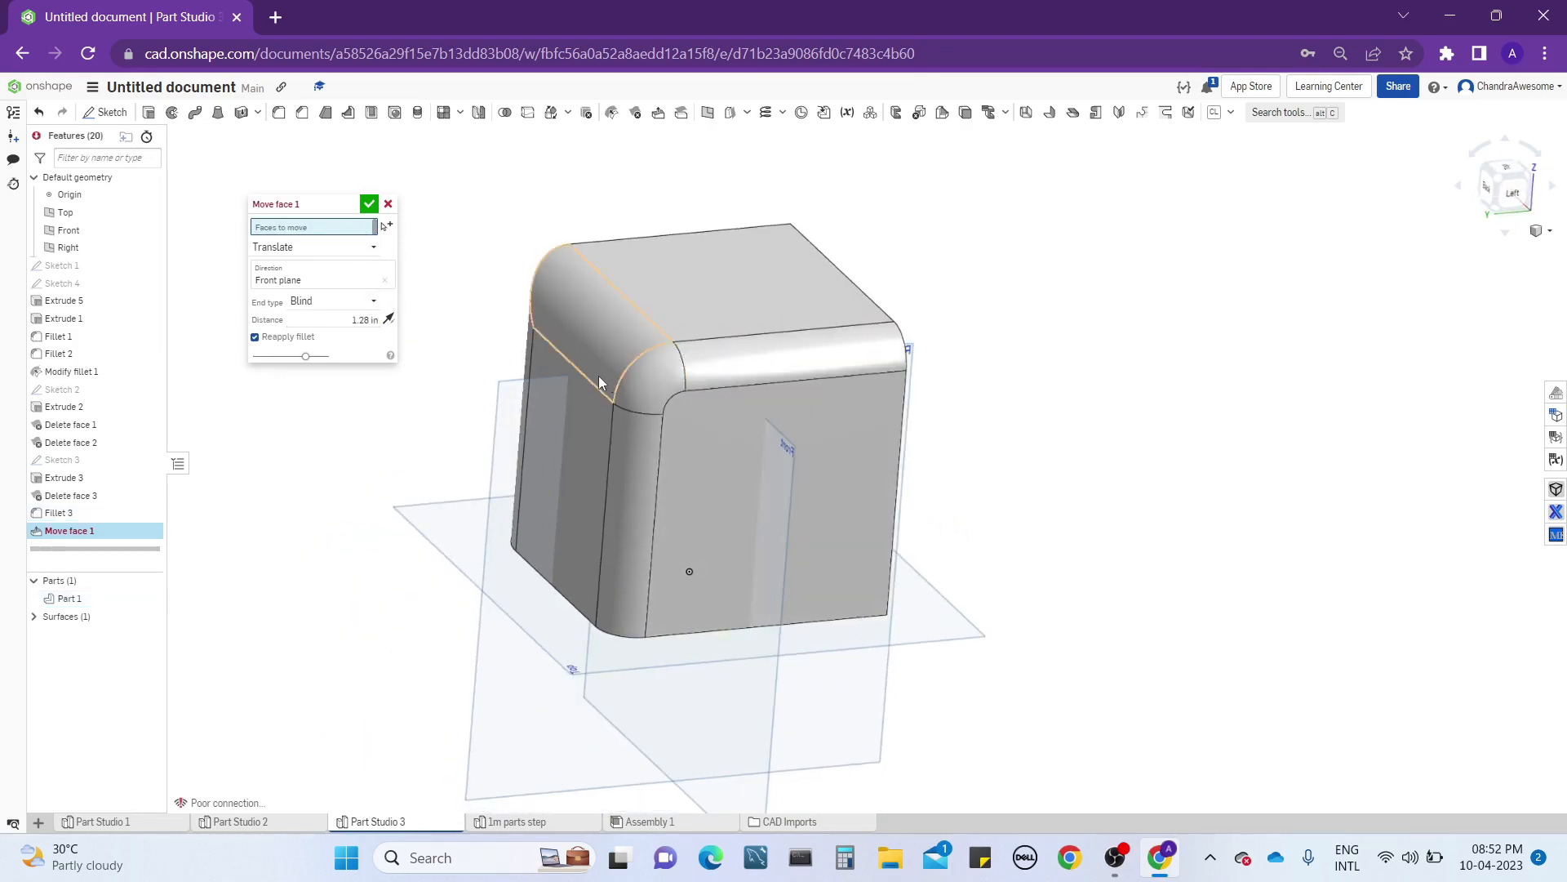
{"action": "left_click", "coordinate": [658, 383]}
{"action": "right_click_drag", "start_coordinate": [657, 384], "coordinate": [517, 384]}
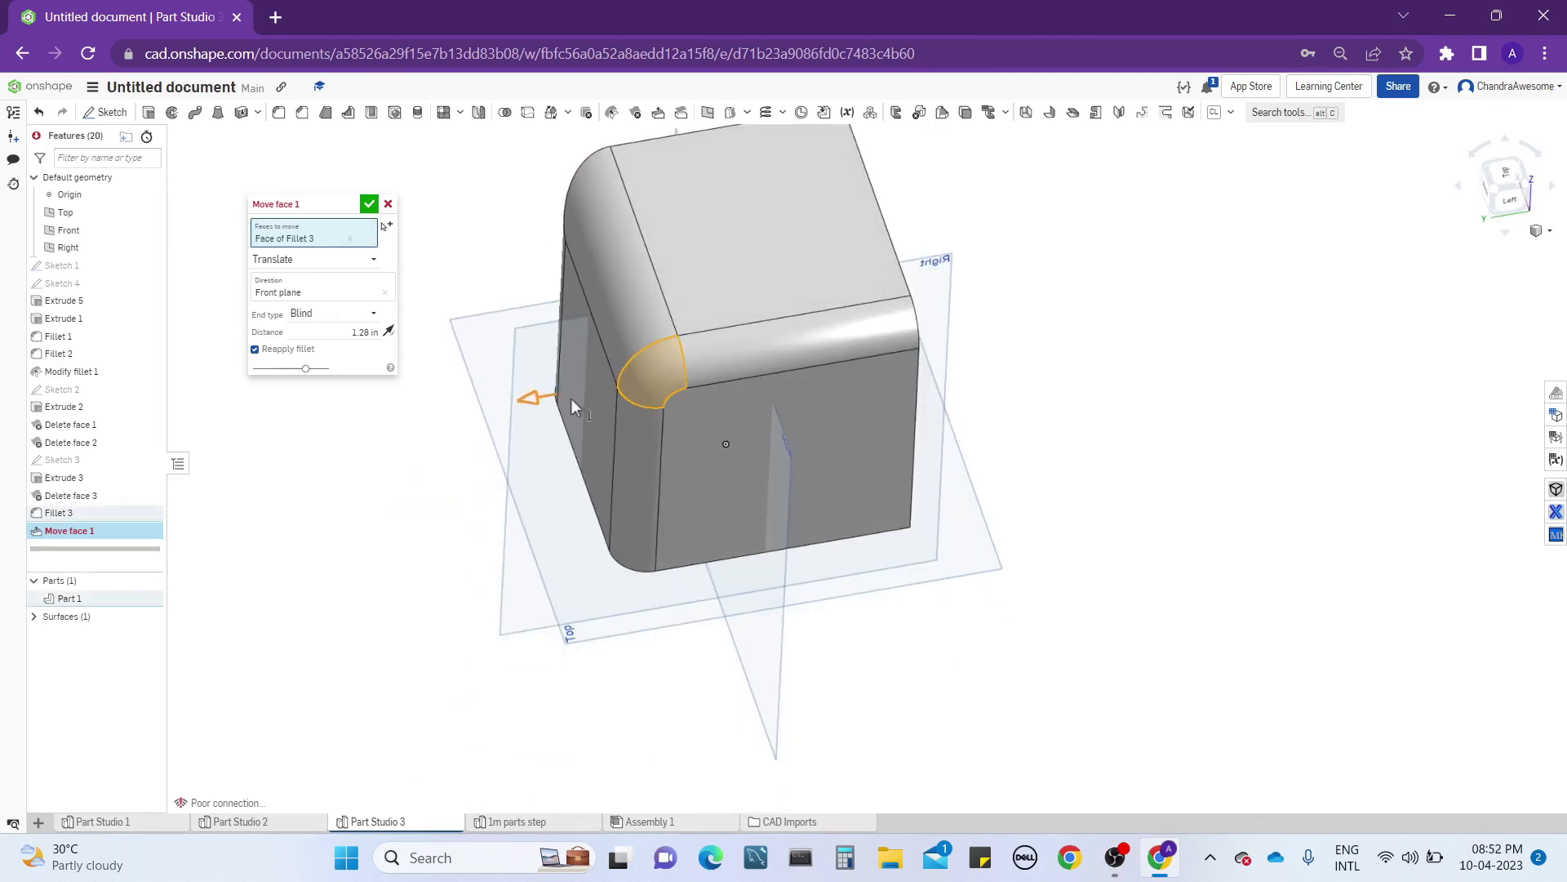
{"action": "left_click_drag", "start_coordinate": [824, 376], "coordinate": [610, 402]}
{"action": "scroll", "coordinate": [653, 389], "scroll_direction": "up", "scroll_amount": 3}
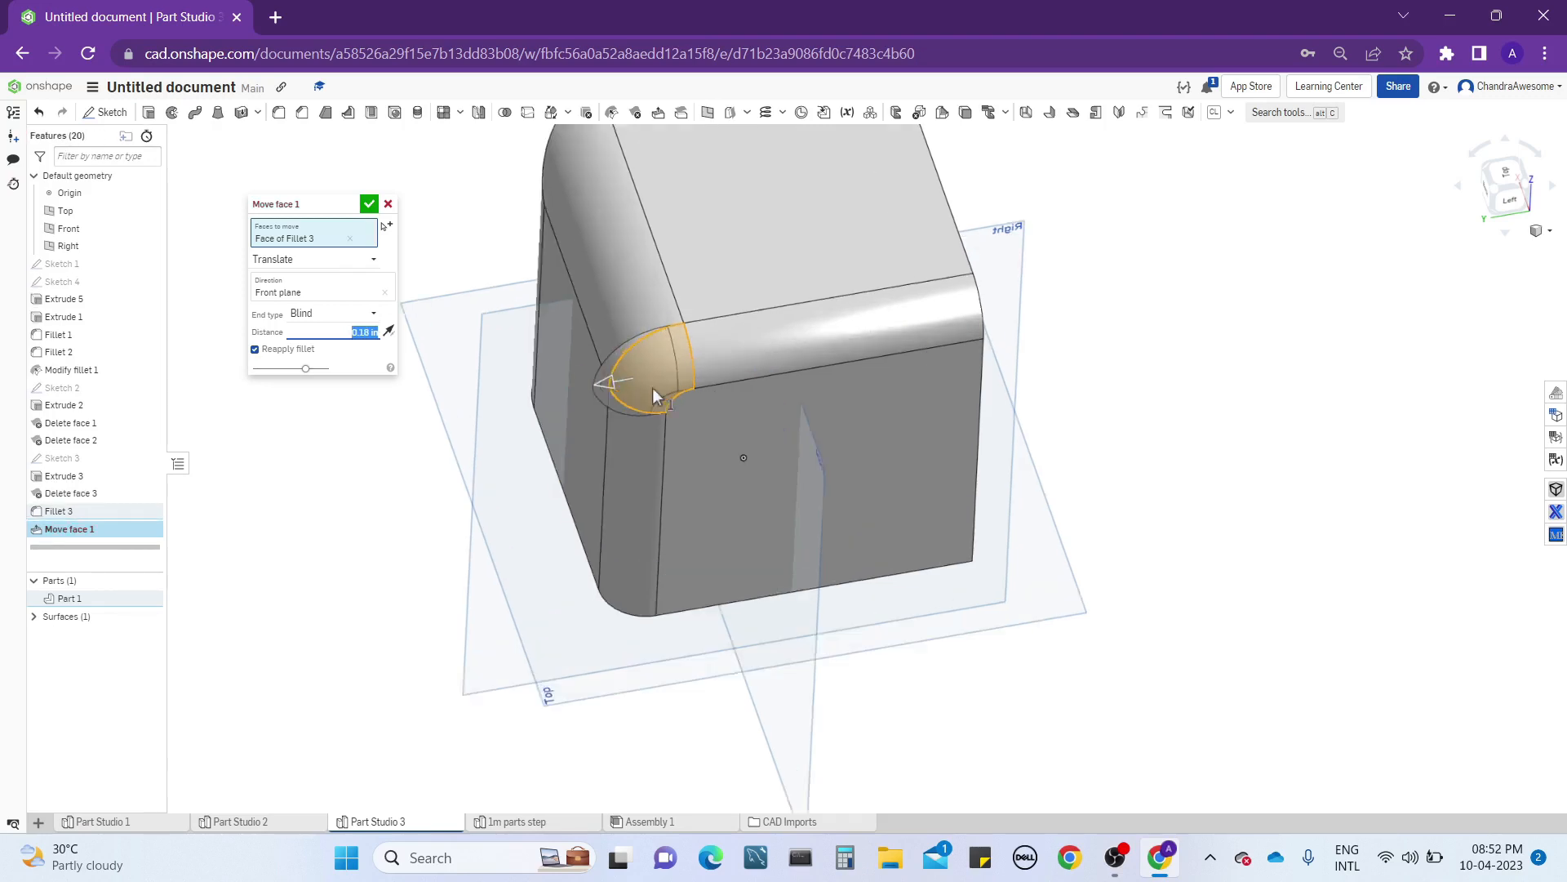
{"action": "right_click_drag", "start_coordinate": [653, 388], "coordinate": [801, 339]}
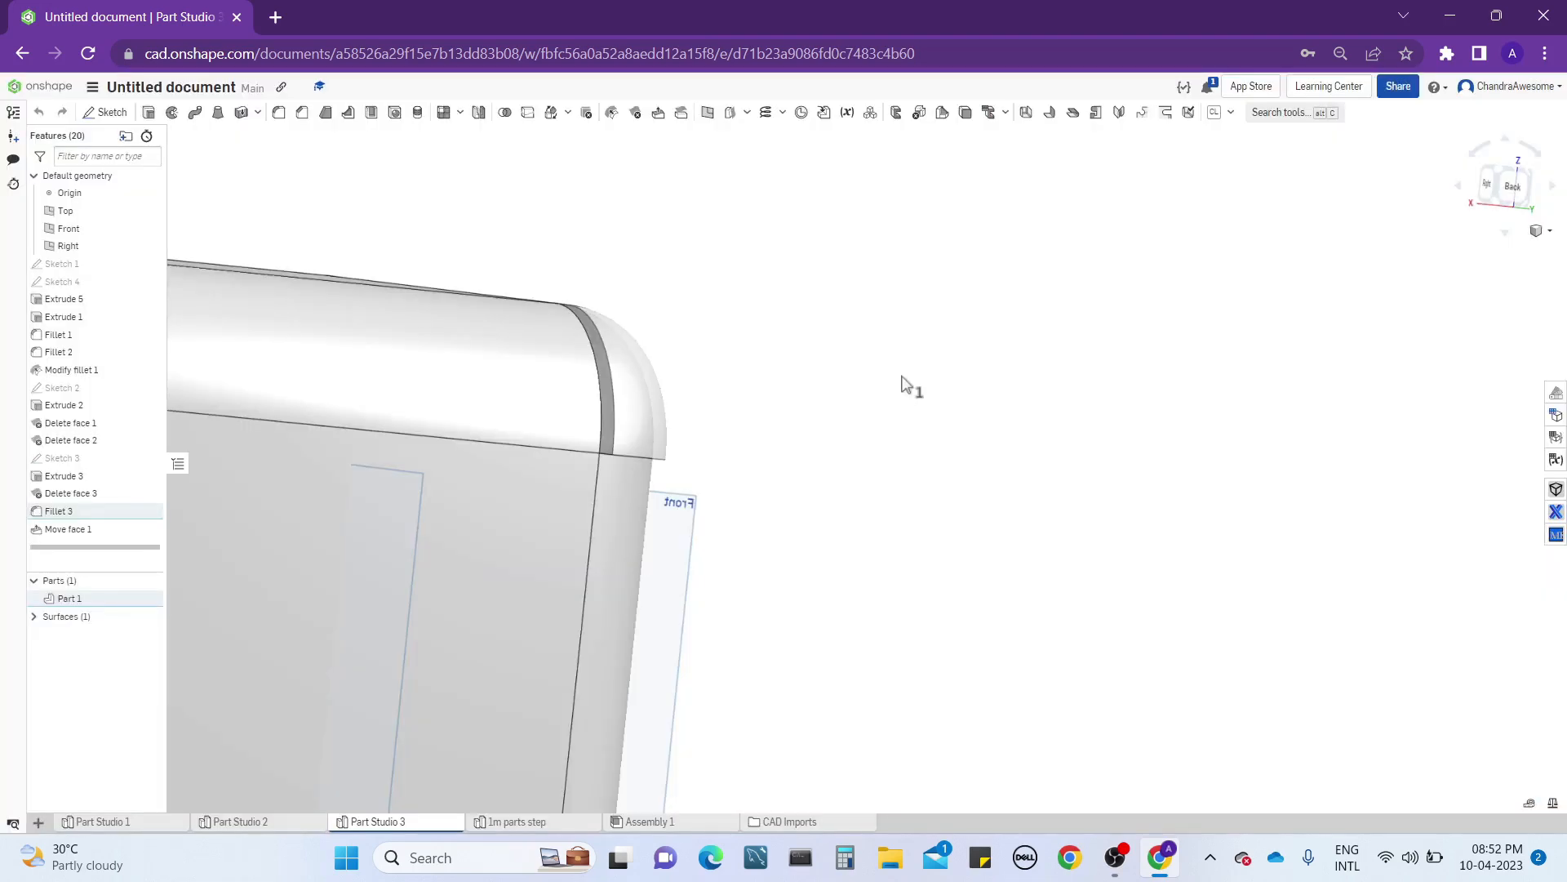
{"action": "right_click_drag", "start_coordinate": [906, 381], "coordinate": [644, 420]}
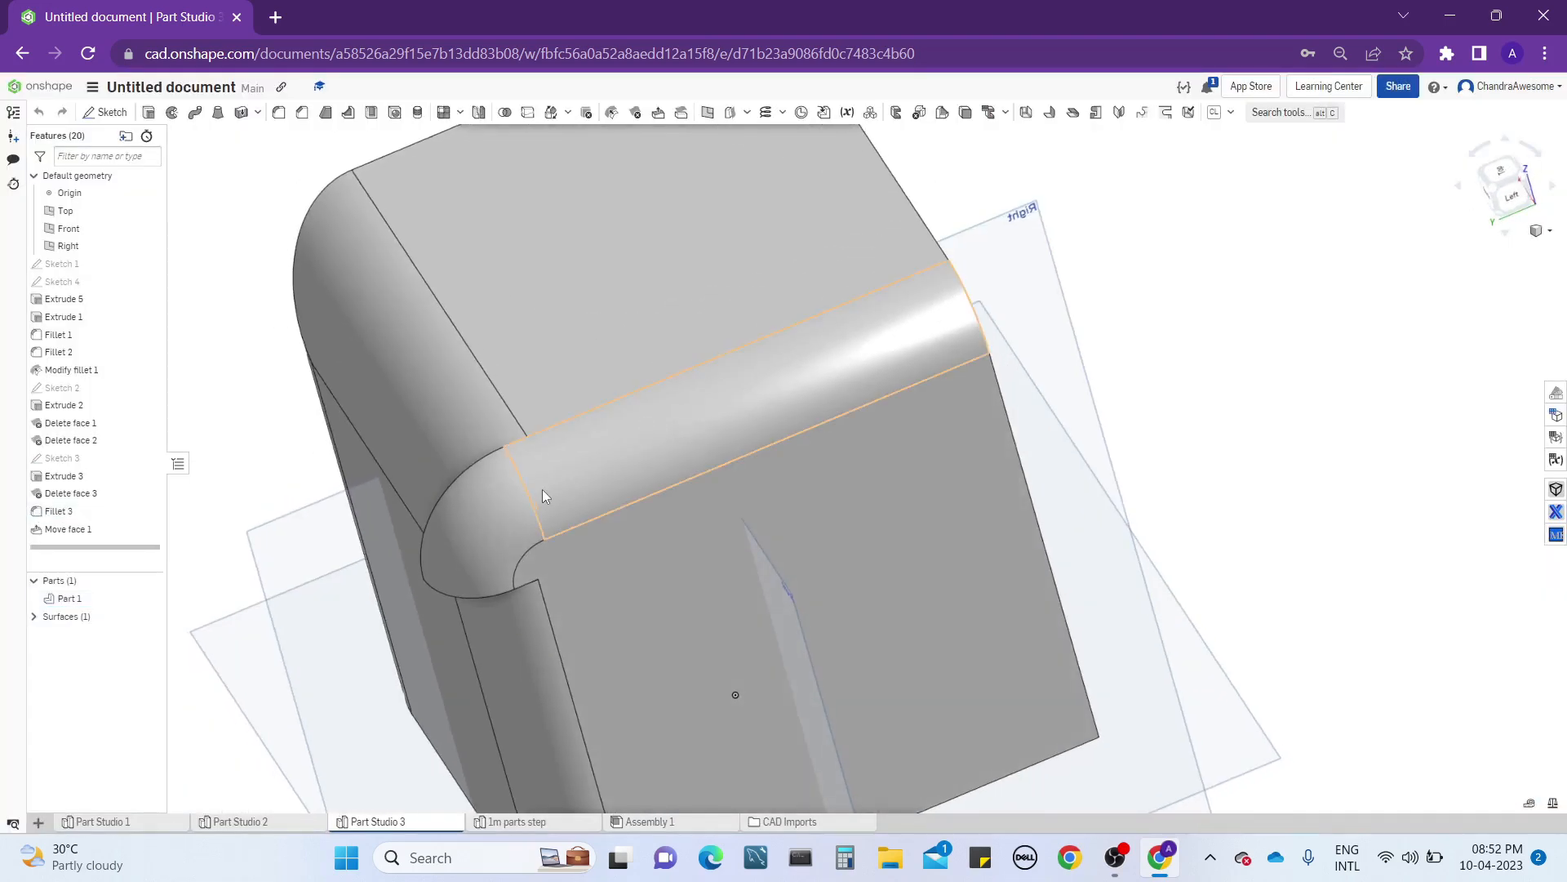
{"action": "right_click_drag", "start_coordinate": [542, 489], "coordinate": [712, 356]}
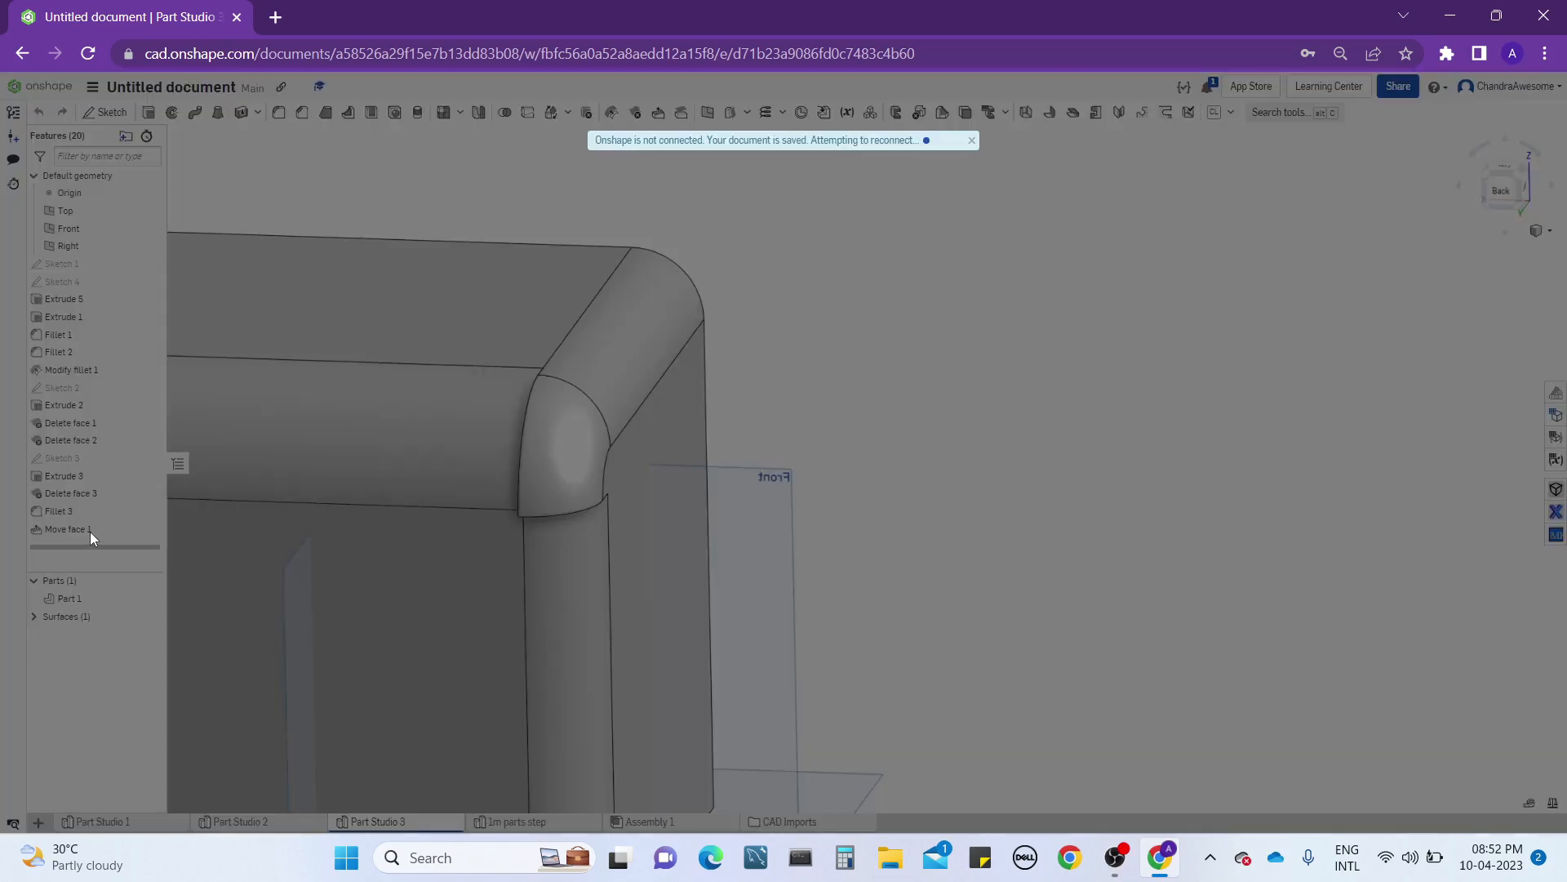
Reopen the corner's Move face feature for editing and try to pull the rounded corner face along the Front plane direction.
{"action": "right_click", "coordinate": [90, 532]}
{"action": "left_click", "coordinate": [977, 293]}
{"action": "middle_click_drag", "start_coordinate": [629, 364], "coordinate": [784, 289]}
{"action": "right_click", "coordinate": [110, 540]}
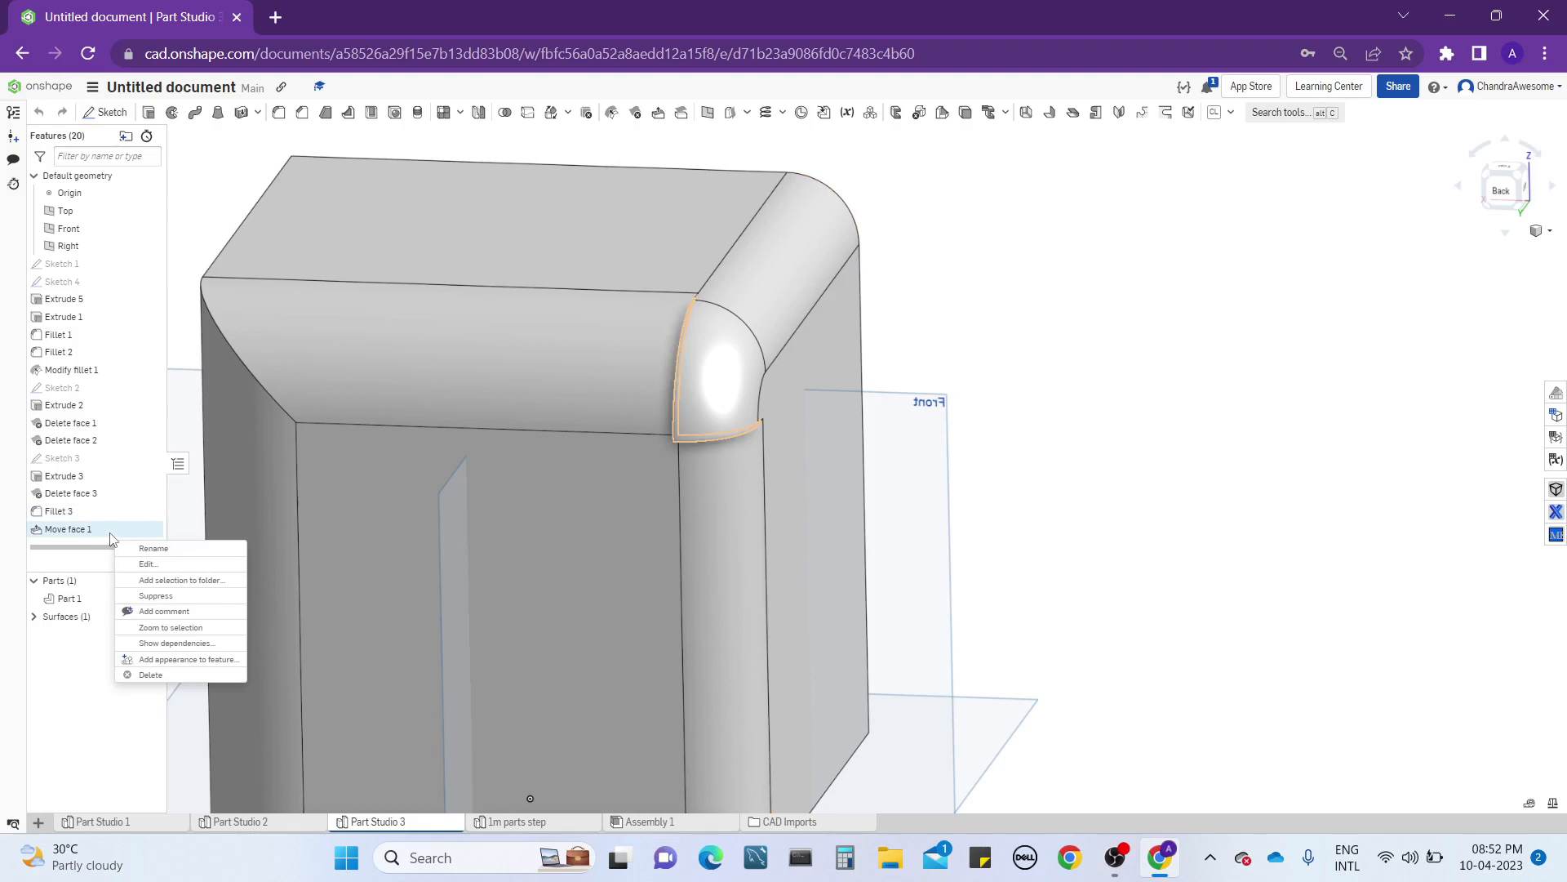
{"action": "left_click", "coordinate": [139, 567]}
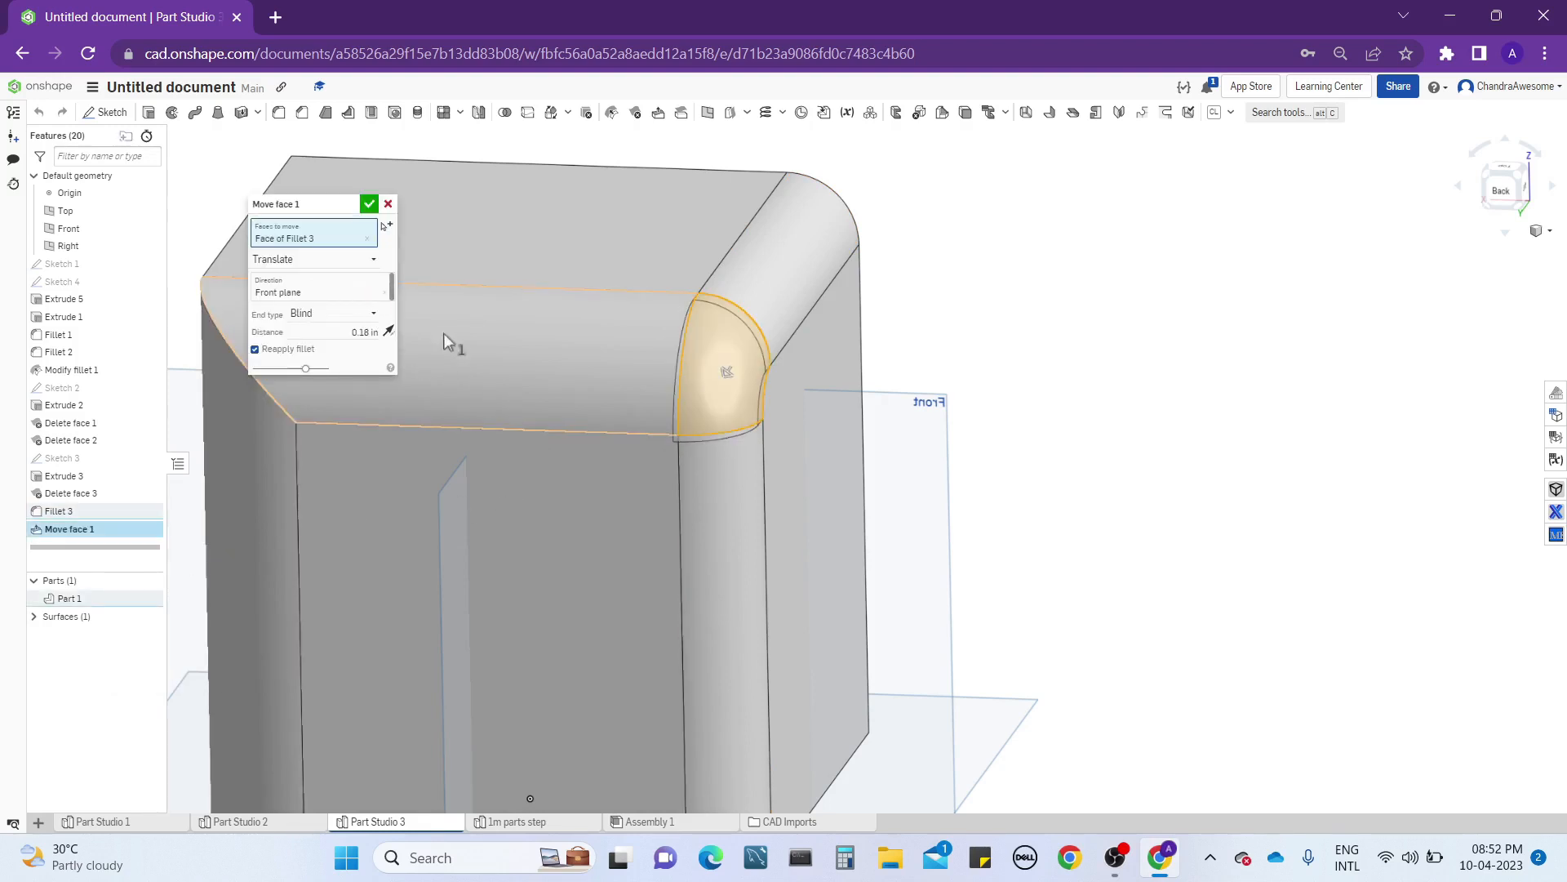
{"action": "left_click_drag", "start_coordinate": [727, 372], "coordinate": [1245, 310]}
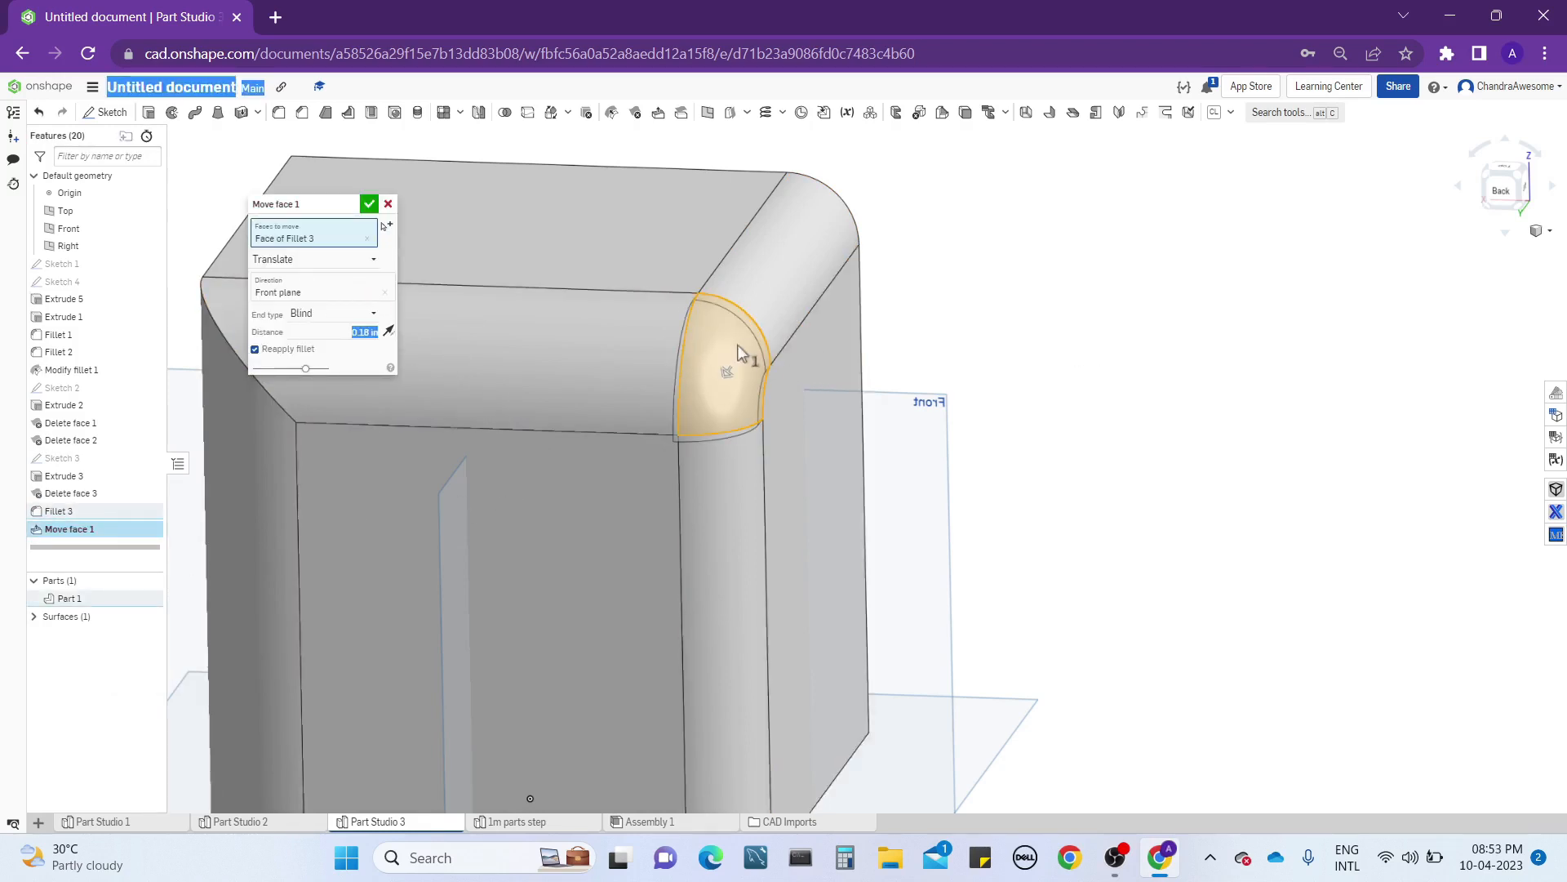
{"action": "scroll", "coordinate": [738, 345], "scroll_direction": "up", "scroll_amount": 2}
{"action": "right_click_drag", "start_coordinate": [752, 342], "coordinate": [756, 395]}
{"action": "scroll", "coordinate": [738, 352], "scroll_direction": "up", "scroll_amount": 2}
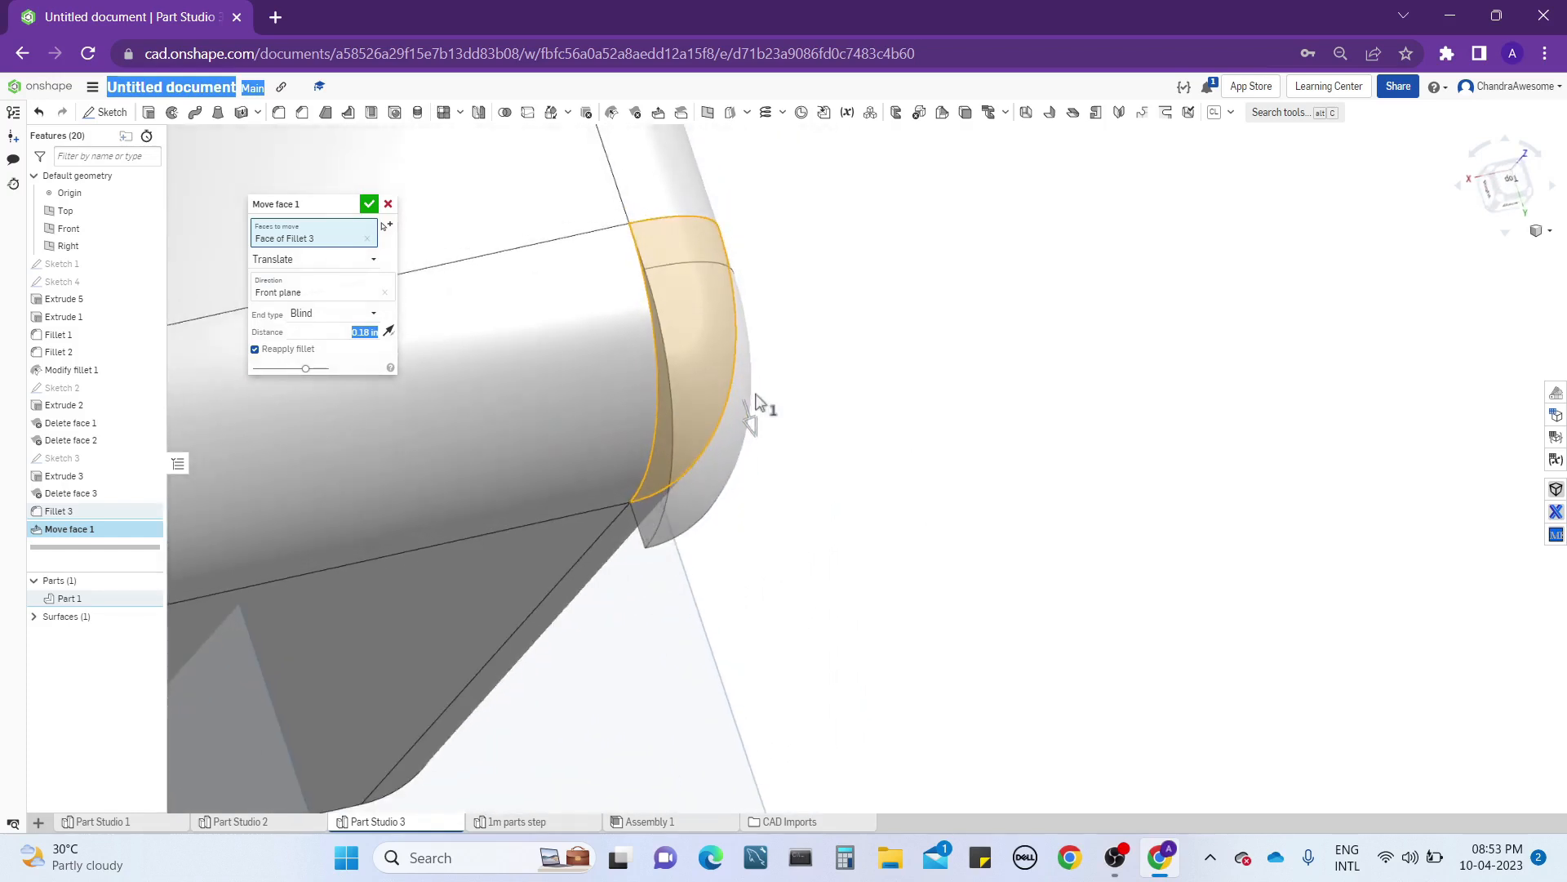
Try the corner translation distance at 0.38 in and return it to 0.18 in.
{"action": "left_click", "coordinate": [342, 331]}
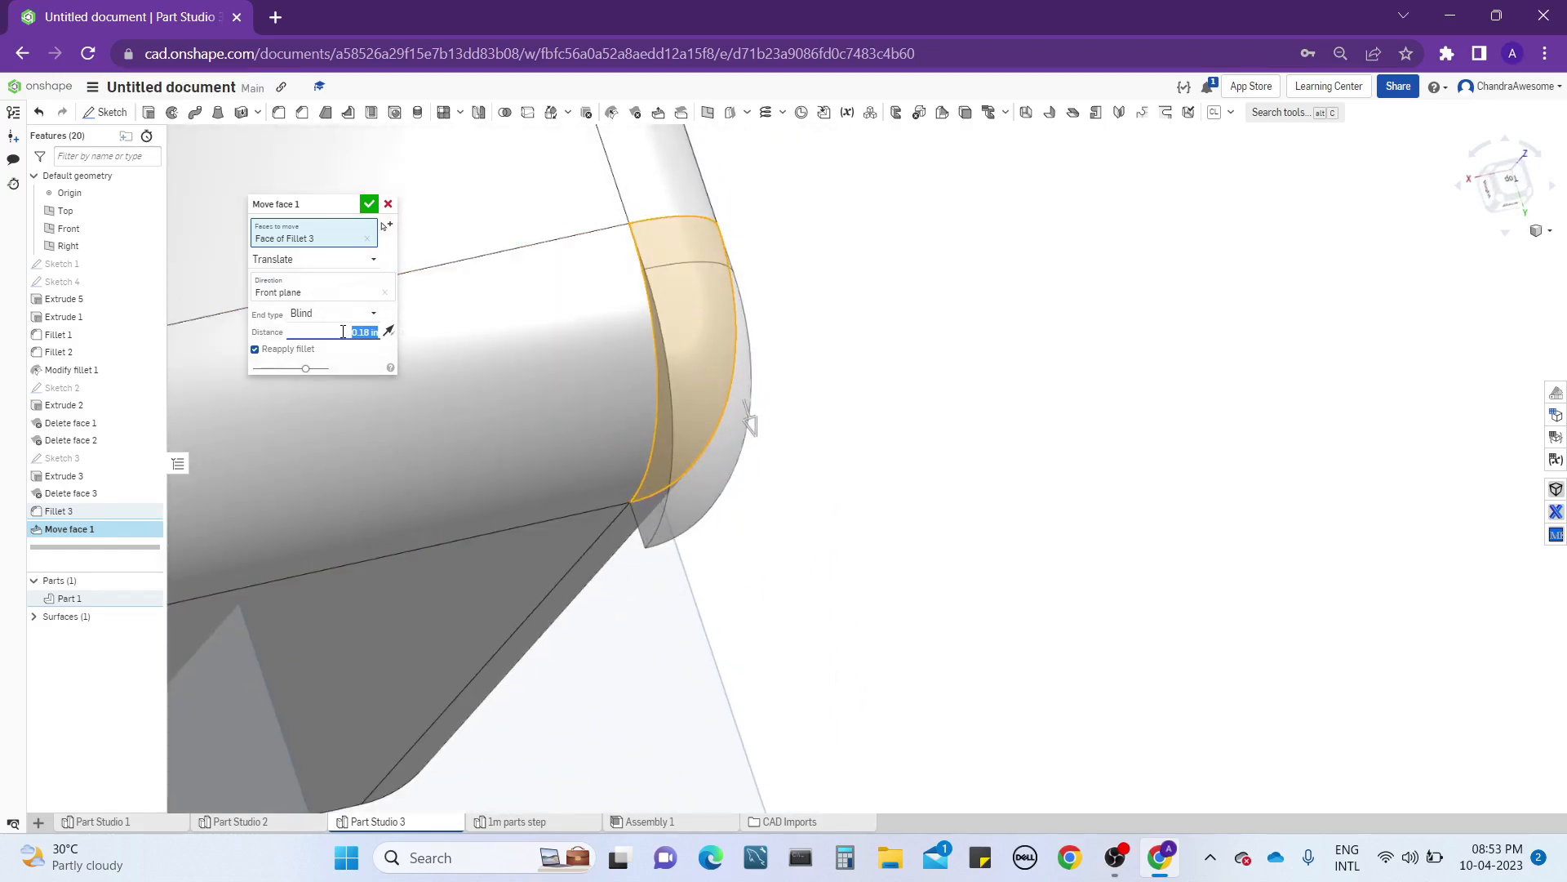
{"action": "scroll", "coordinate": [343, 331], "scroll_direction": "up", "scroll_amount": 1}
{"action": "scroll", "coordinate": [342, 332], "scroll_direction": "down", "scroll_amount": 1}
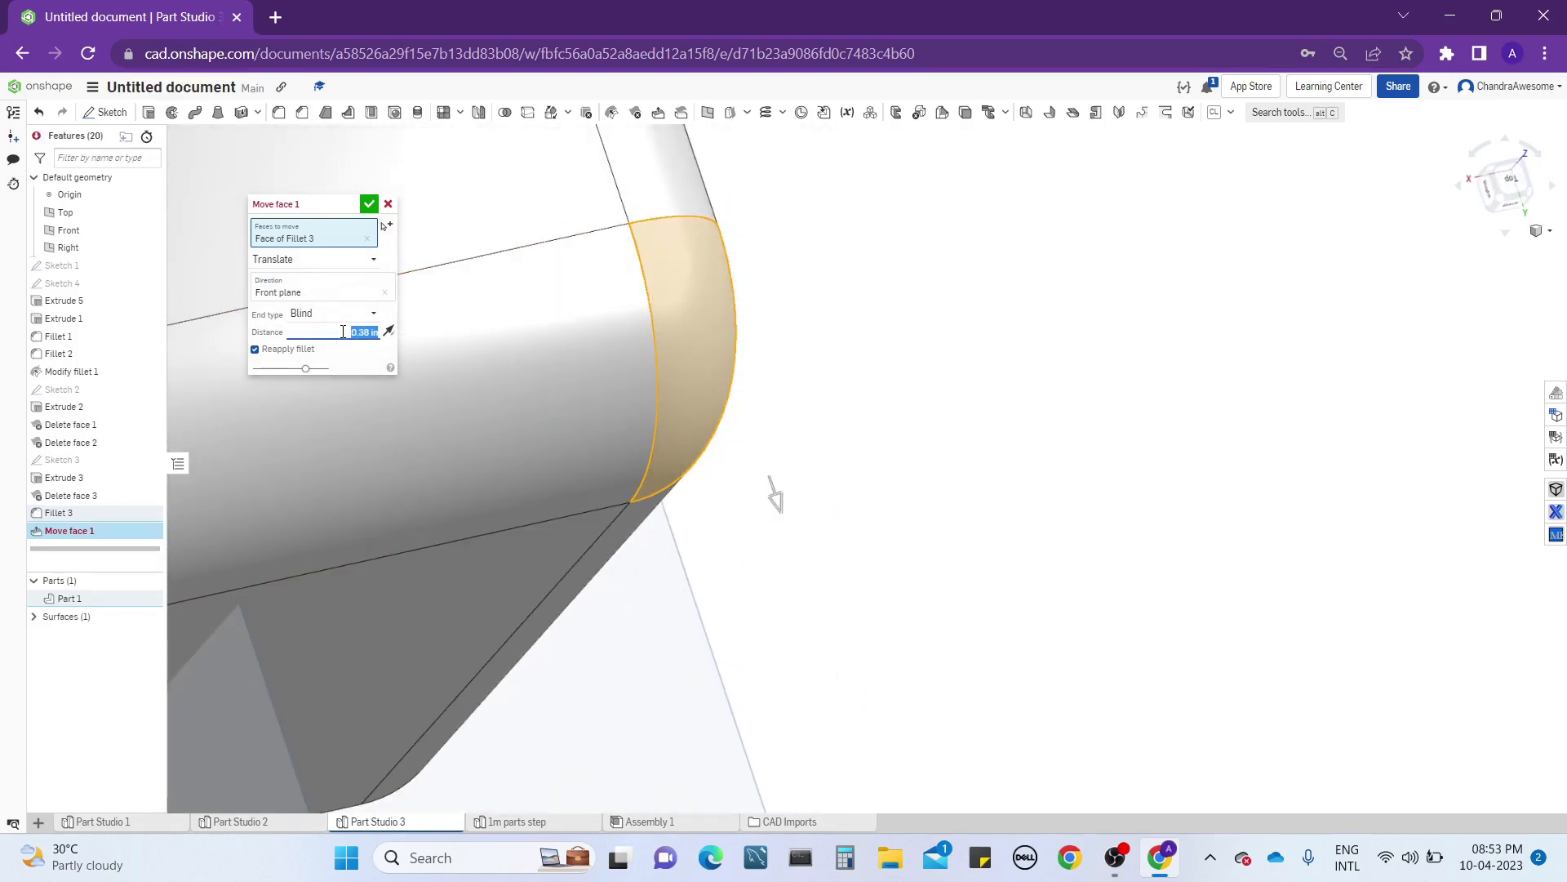
{"action": "scroll", "coordinate": [343, 331], "scroll_direction": "down", "scroll_amount": 1}
{"action": "right_click_drag", "start_coordinate": [906, 411], "coordinate": [951, 404]}
{"action": "right_click_drag", "start_coordinate": [892, 324], "coordinate": [710, 249]}
{"action": "scroll", "coordinate": [711, 248], "scroll_direction": "down", "scroll_amount": 3}
{"action": "mouse_move", "coordinate": [727, 370]}
{"action": "right_mouse_down"}
{"action": "mouse_move", "coordinate": [738, 273]}
{"action": "mouse_move", "coordinate": [721, 291]}
{"action": "mouse_move", "coordinate": [725, 364]}
{"action": "mouse_move", "coordinate": [703, 392]}
{"action": "mouse_move", "coordinate": [730, 396]}
{"action": "right_mouse_up"}
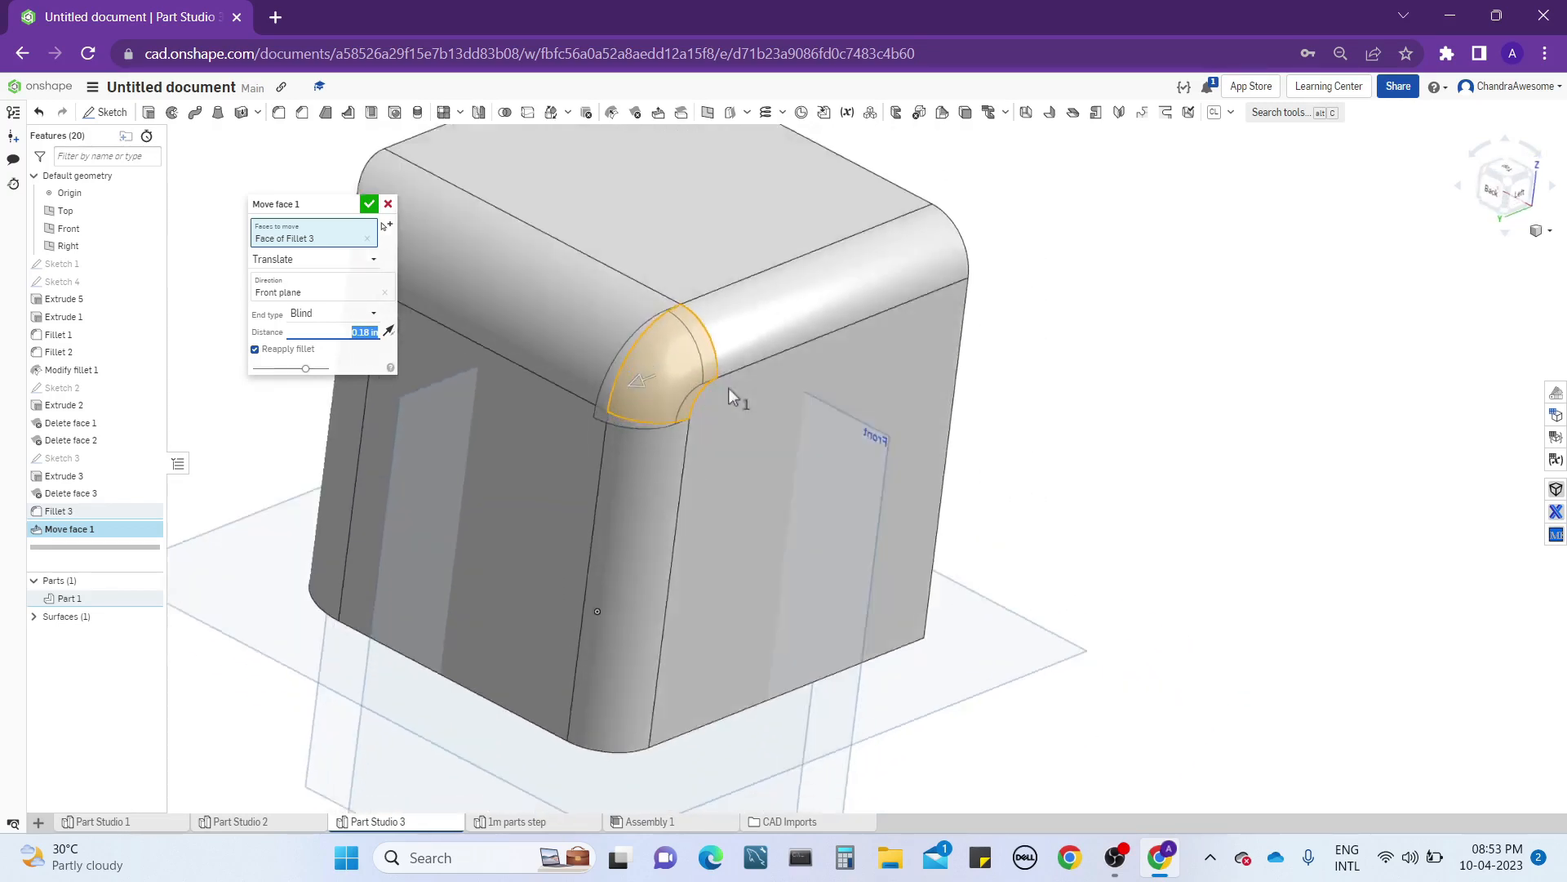
Flip the translation direction, try pulling the corner face about 0.67 in into the cube, and discard the edit.
{"action": "left_click", "coordinate": [389, 332]}
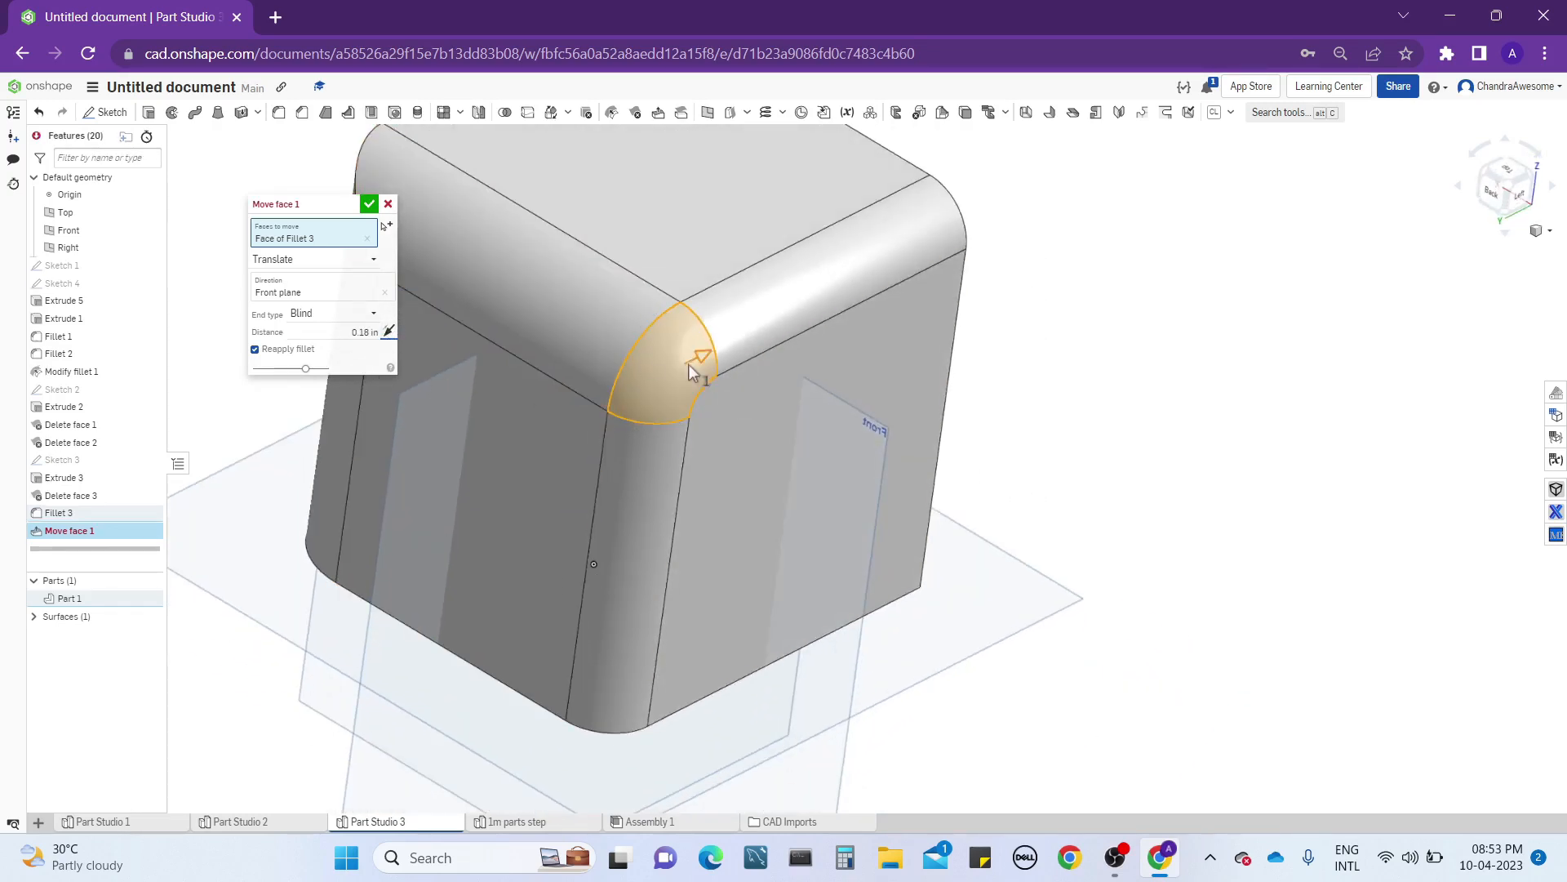
{"action": "left_click_drag", "start_coordinate": [703, 361], "coordinate": [733, 351]}
{"action": "right_click_drag", "start_coordinate": [732, 382], "coordinate": [675, 374]}
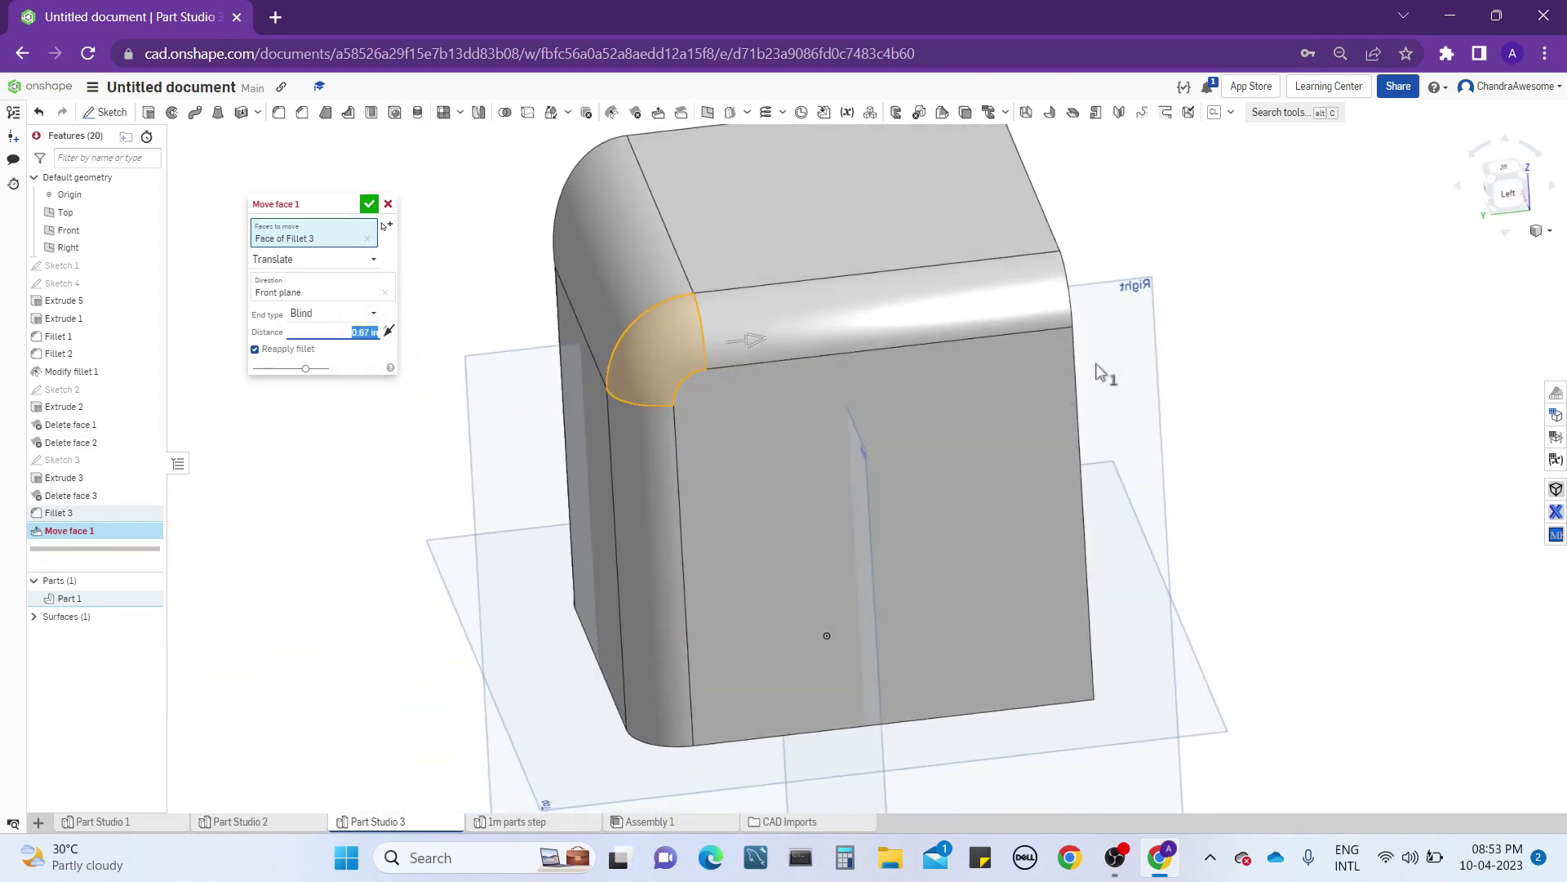
{"action": "middle_click_drag", "start_coordinate": [1106, 368], "coordinate": [1027, 443]}
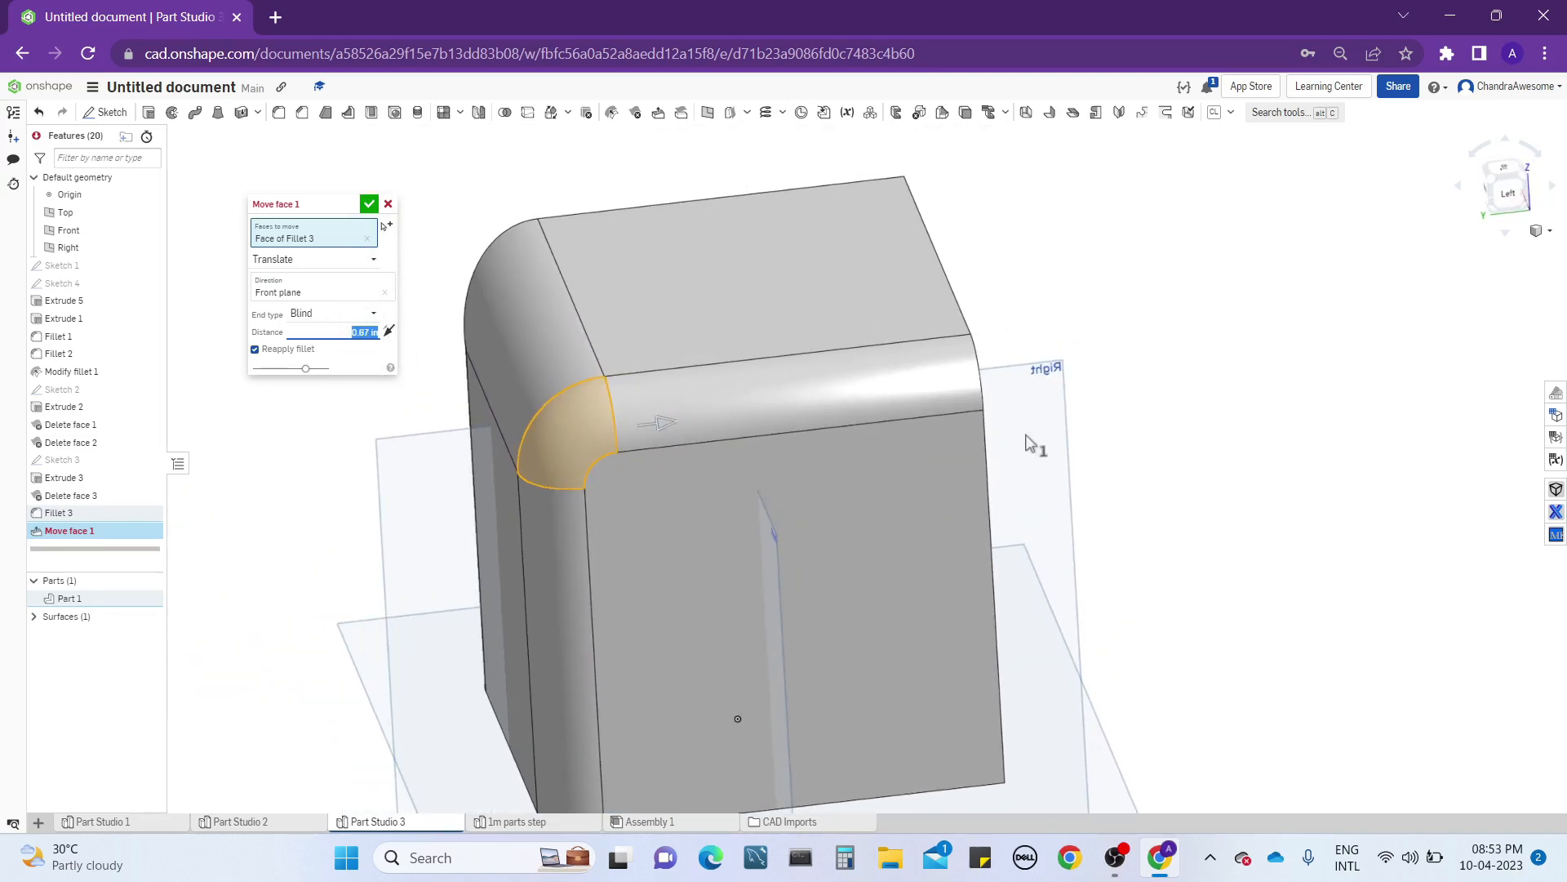
{"action": "scroll", "coordinate": [1026, 435], "scroll_direction": "down", "scroll_amount": 3}
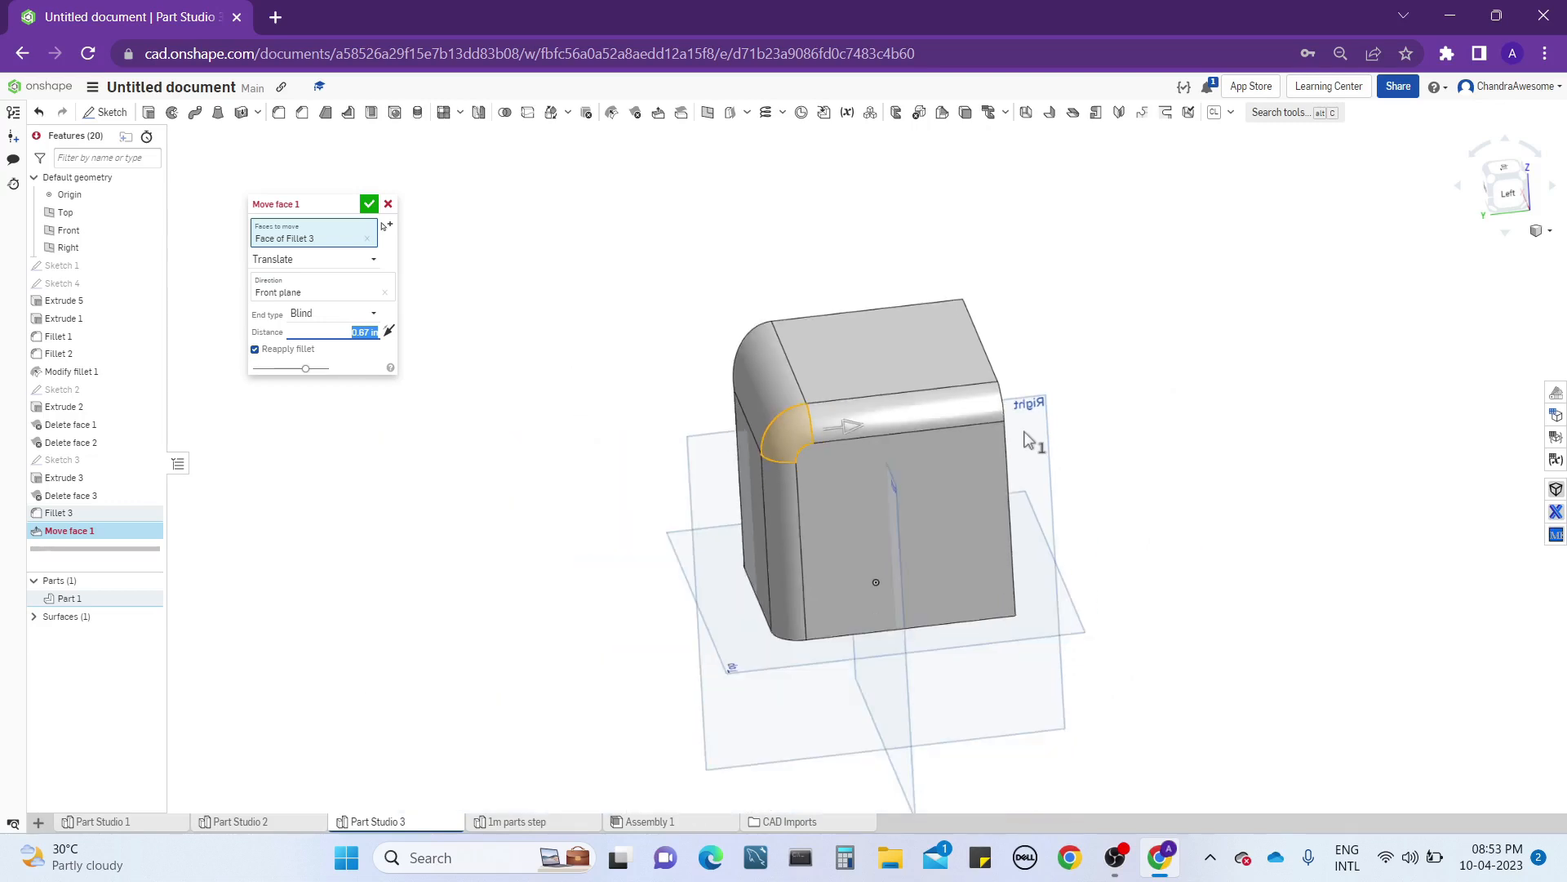
{"action": "scroll", "coordinate": [910, 422], "scroll_direction": "up", "scroll_amount": 1}
{"action": "right_click_drag", "start_coordinate": [910, 422], "coordinate": [962, 413]}
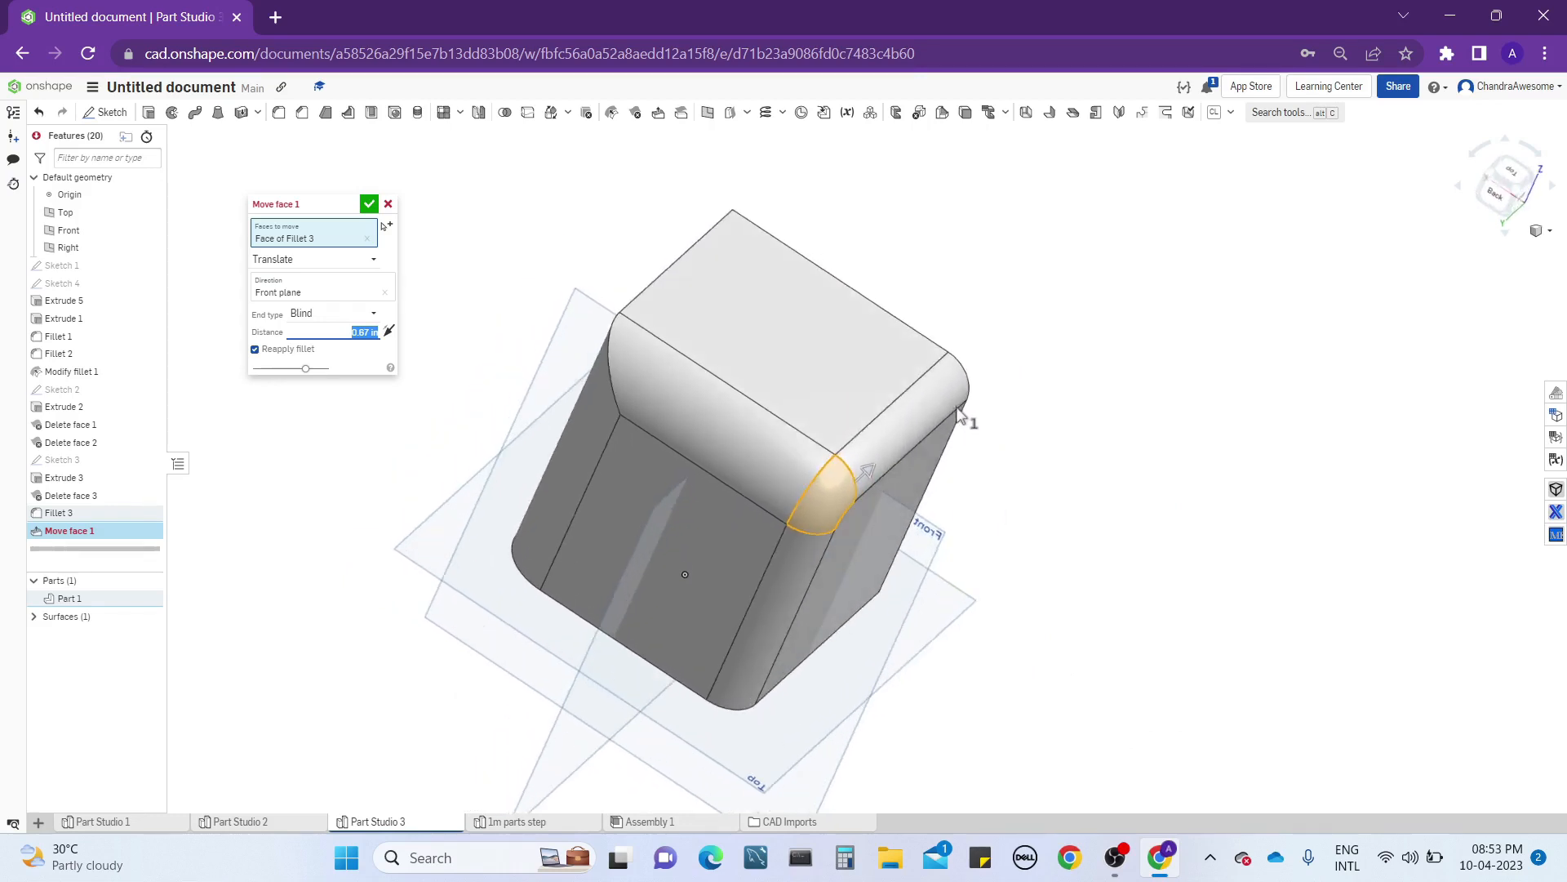
{"action": "left_click", "coordinate": [389, 204]}
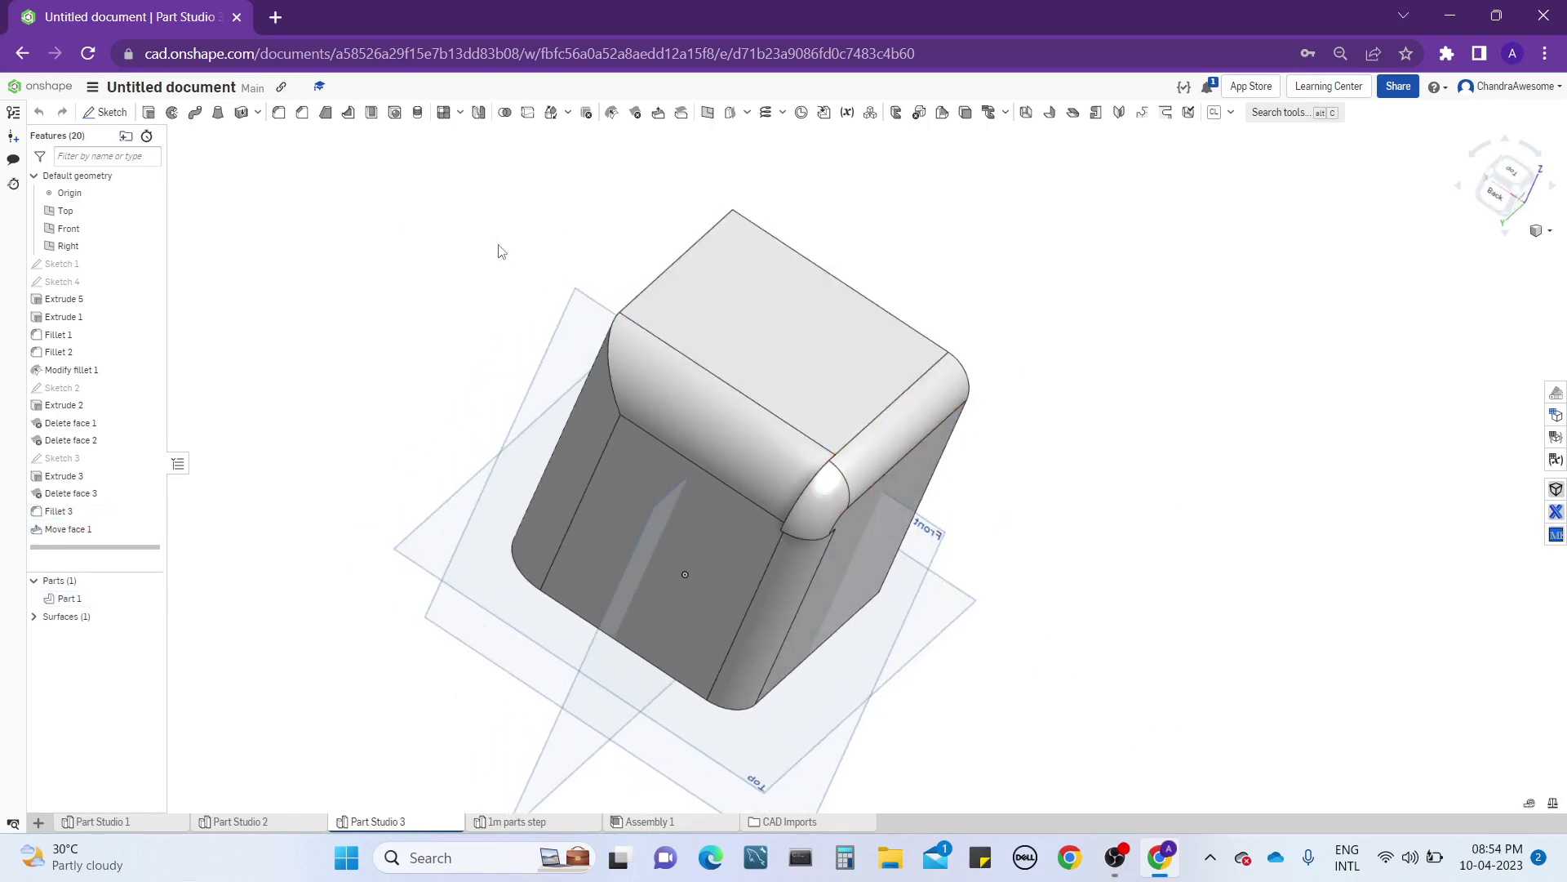
Show Sketch 2, cut its circle 1 in deep into the cube's top face with a Remove extrude, and hide the sketch.
{"action": "scroll", "coordinate": [894, 454], "scroll_direction": "up", "scroll_amount": 2}
{"action": "right_click_drag", "start_coordinate": [846, 417], "coordinate": [341, 194]}
{"action": "left_click", "coordinate": [717, 335]}
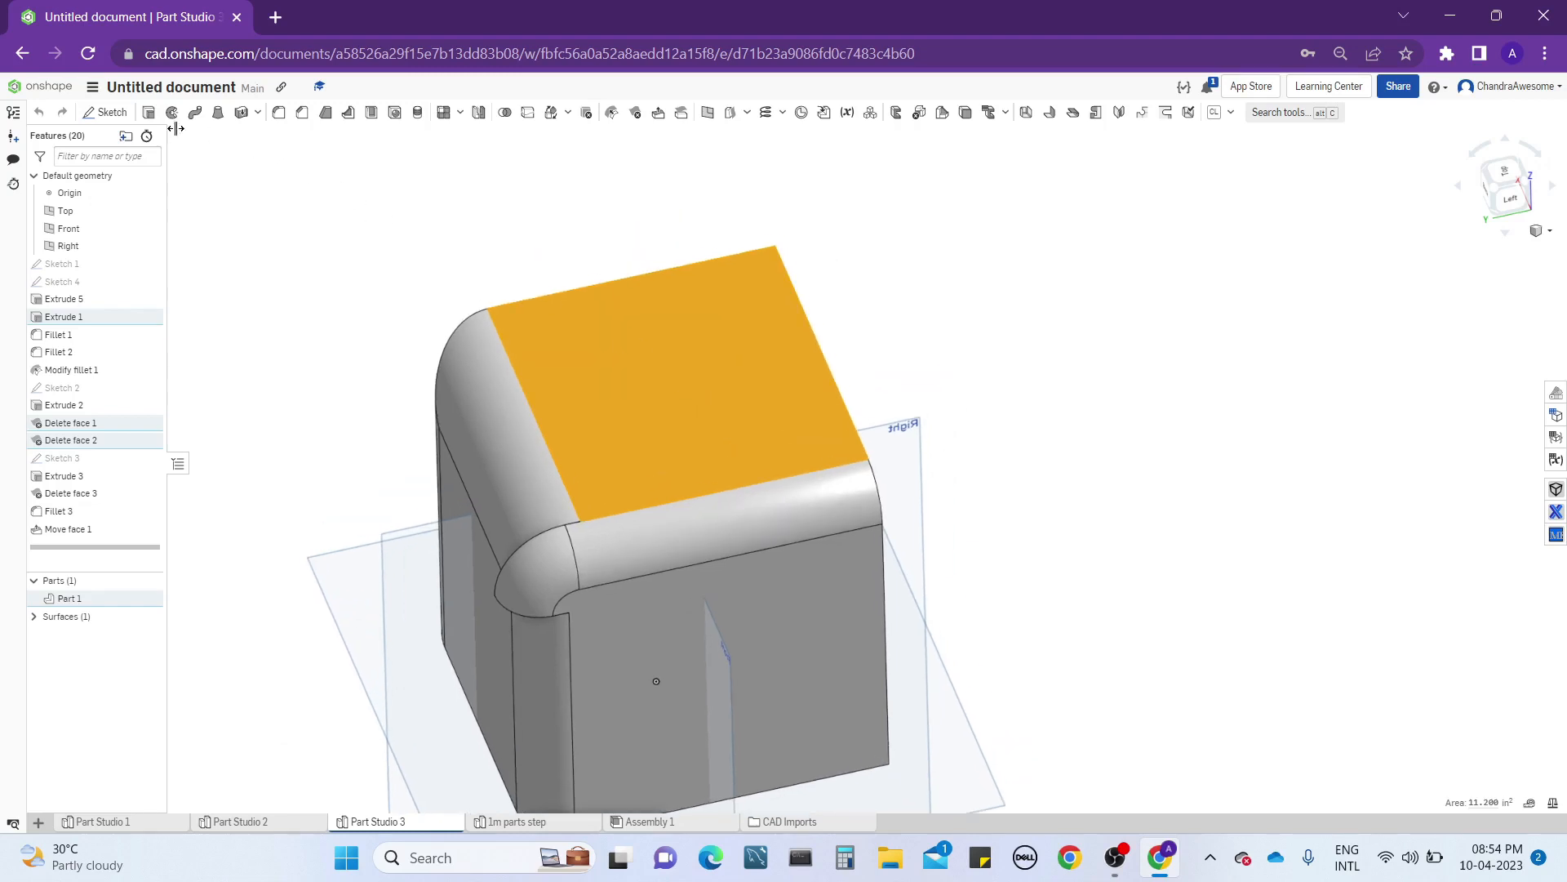
{"action": "left_click", "coordinate": [295, 331]}
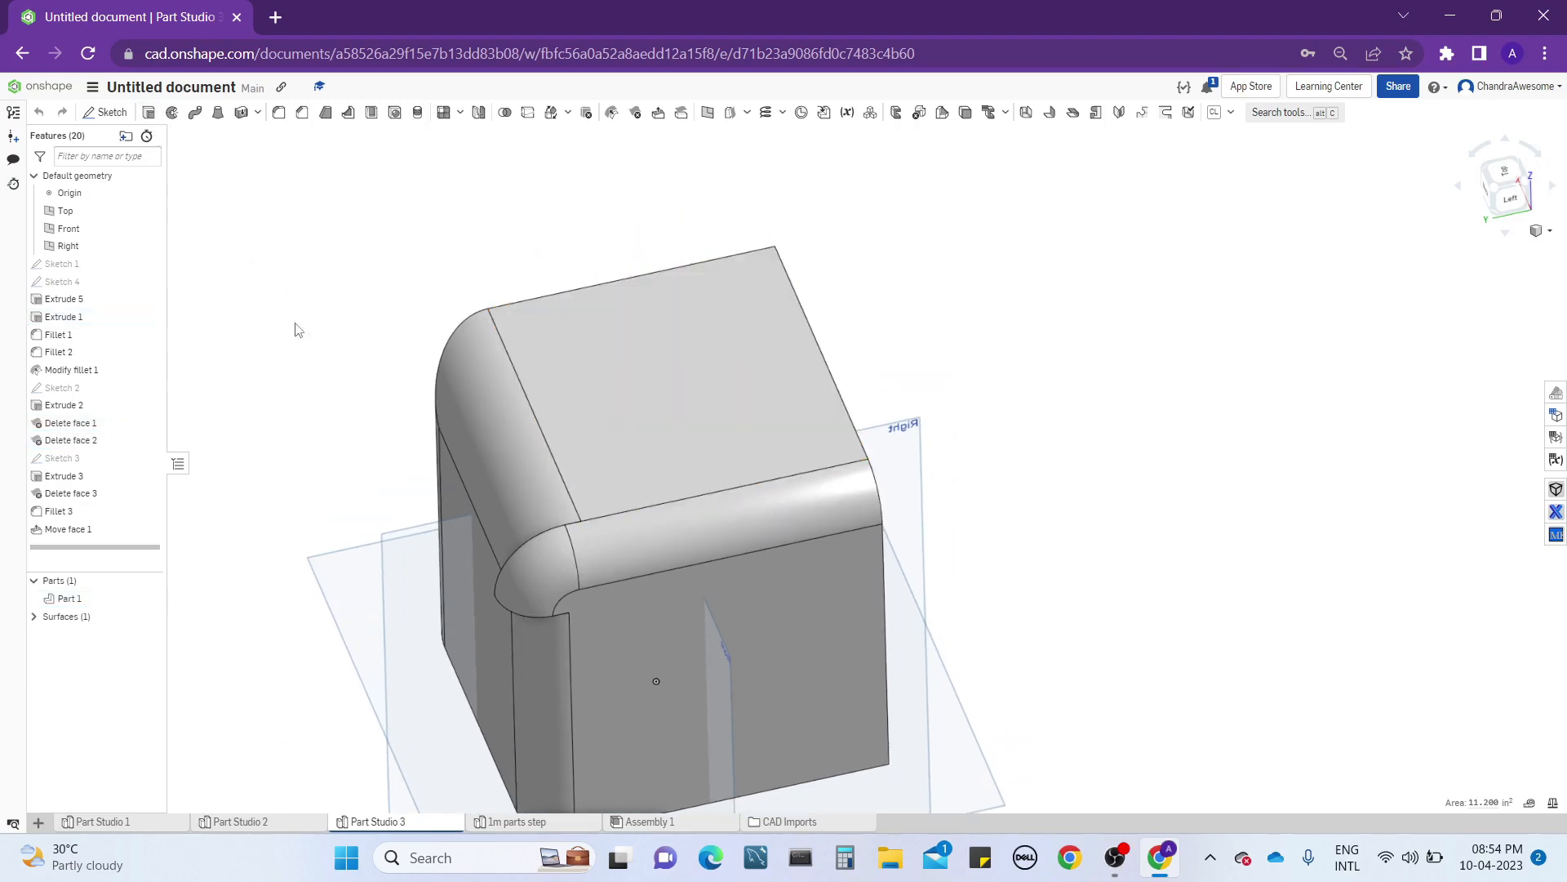
{"action": "left_click", "coordinate": [151, 389]}
{"action": "left_click", "coordinate": [675, 469]}
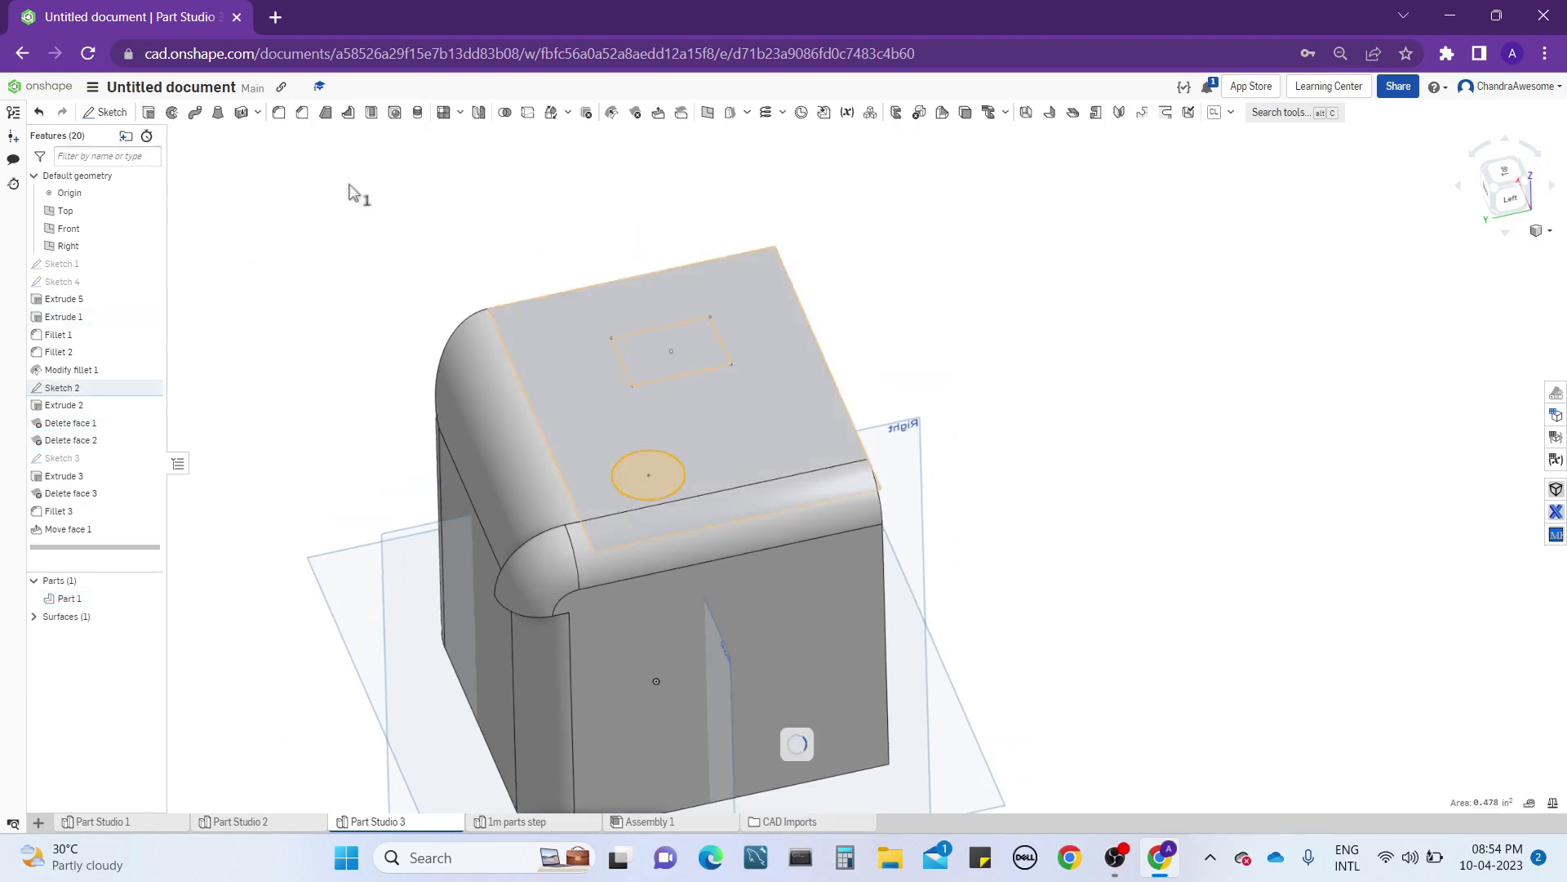
{"action": "key", "text": "shift+e"}
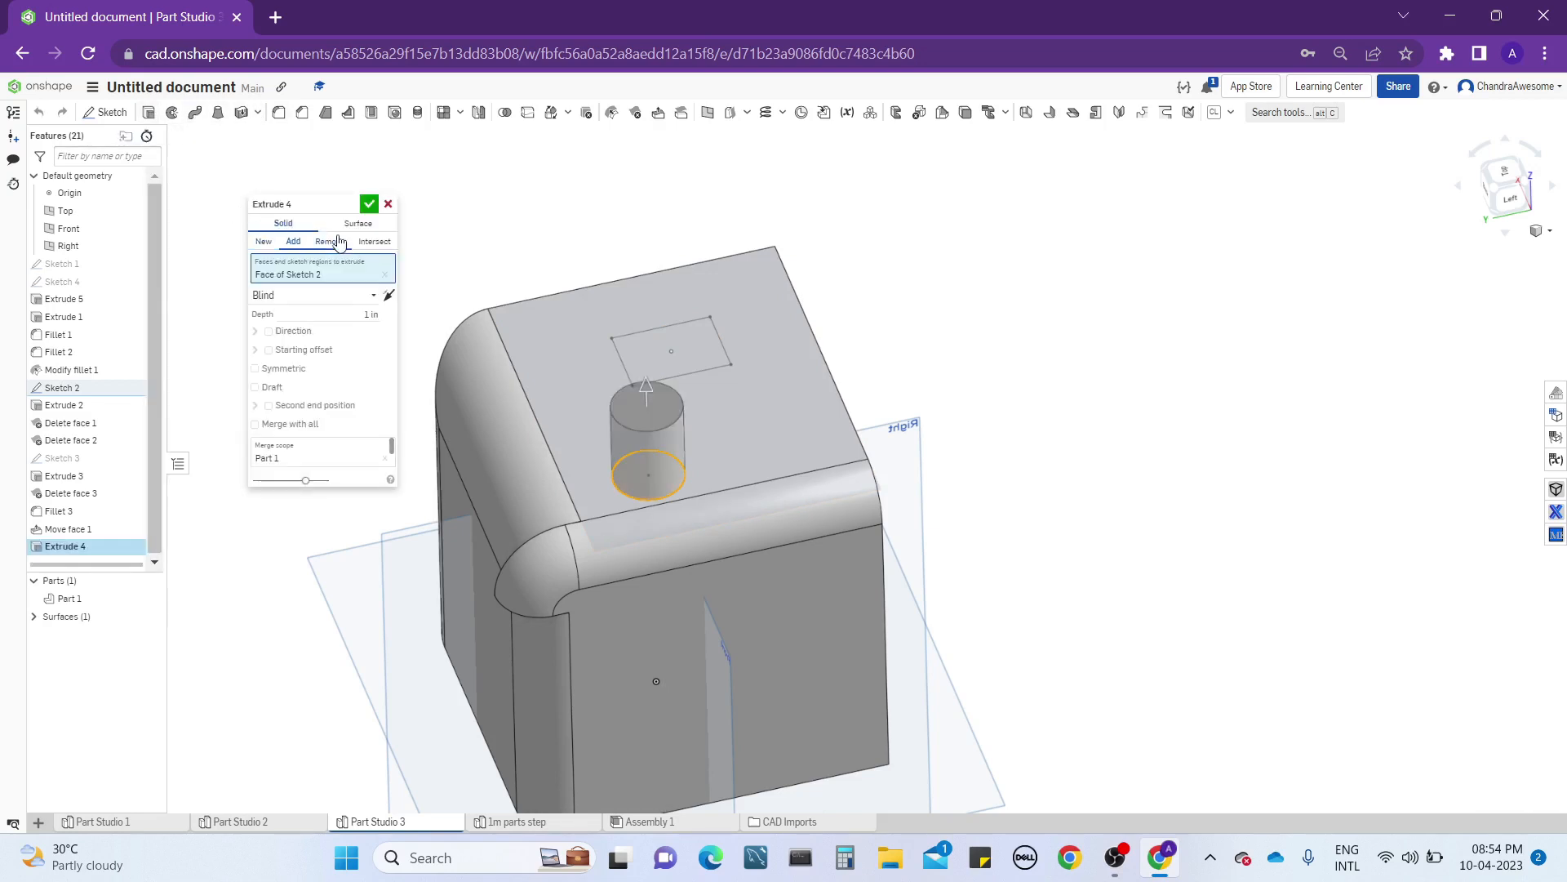
{"action": "left_click", "coordinate": [330, 240]}
{"action": "left_click", "coordinate": [369, 206]}
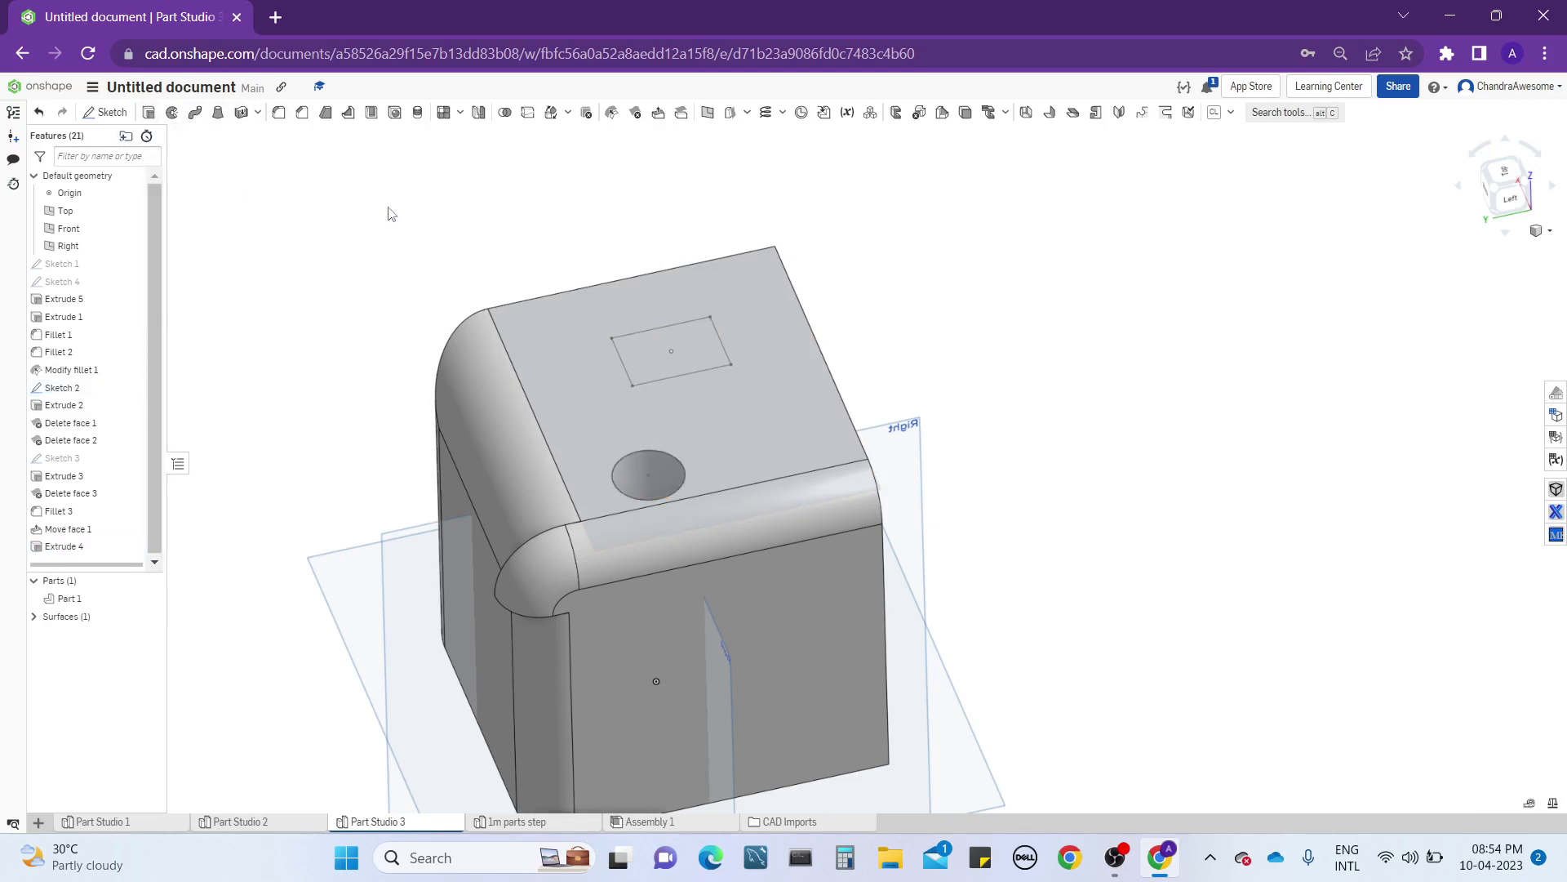
{"action": "right_click", "coordinate": [638, 357]}
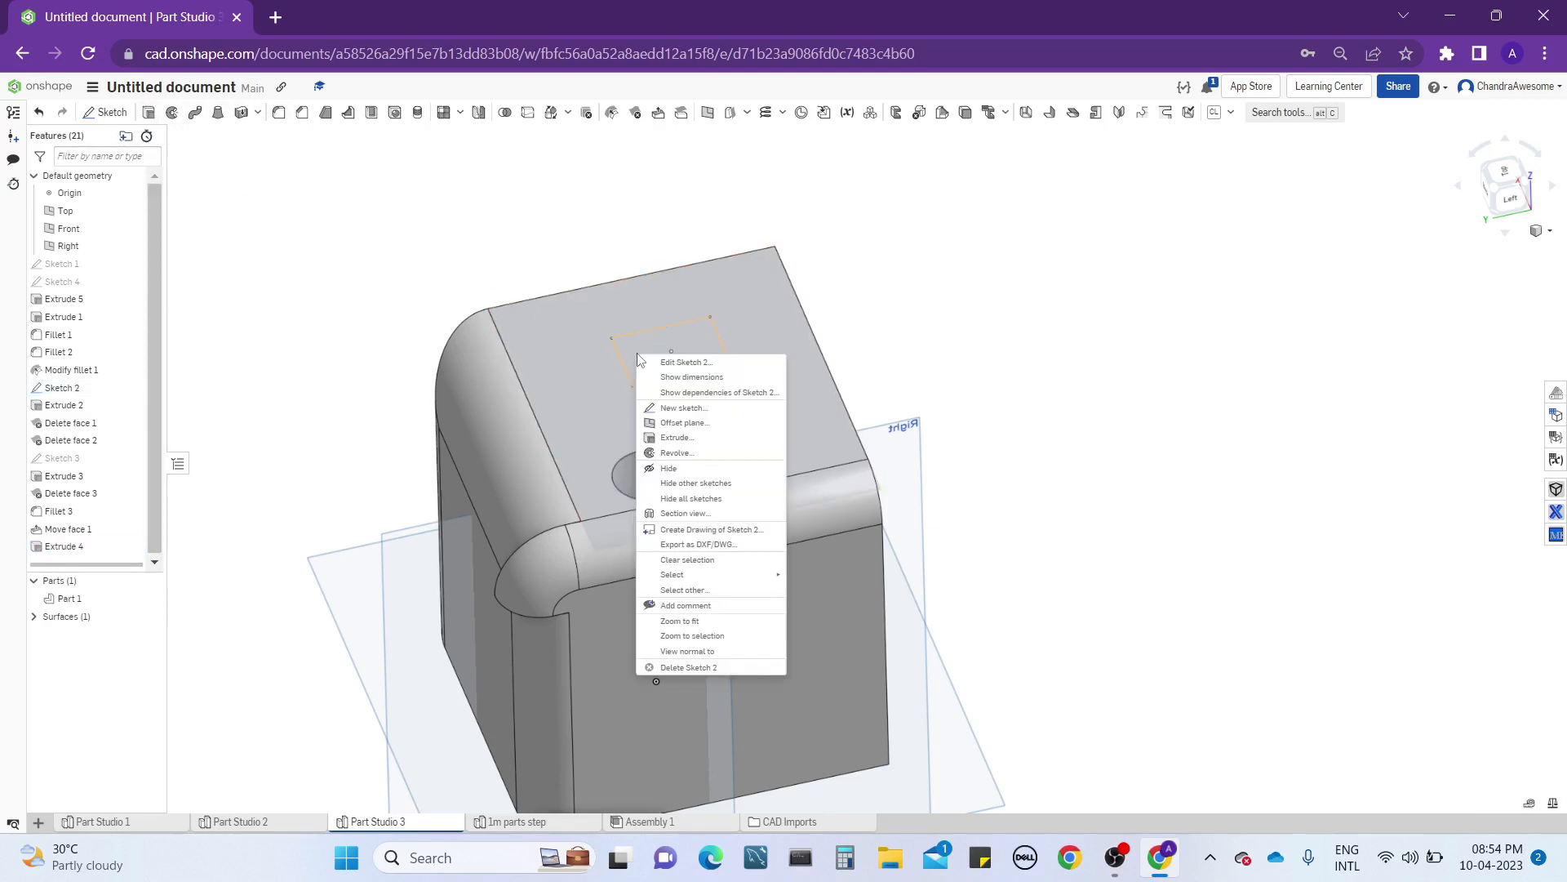
{"action": "left_click", "coordinate": [710, 468]}
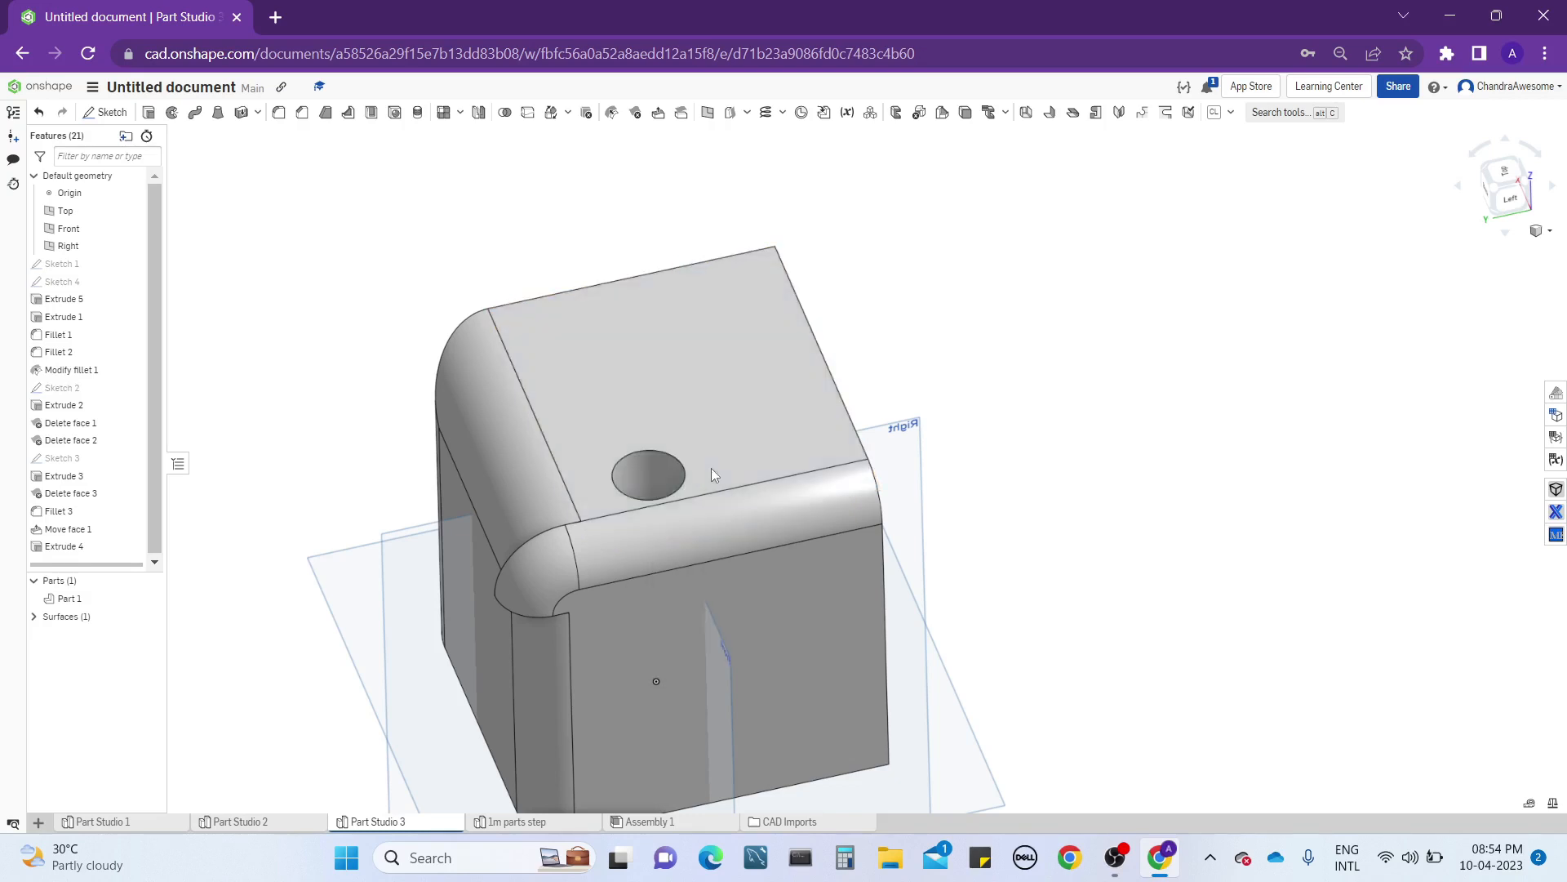
Begin a Move face feature on the hole's cylindrical face with the move type set to Translate.
{"action": "left_click", "coordinate": [659, 113]}
{"action": "right_click_drag", "start_coordinate": [698, 192], "coordinate": [684, 277]}
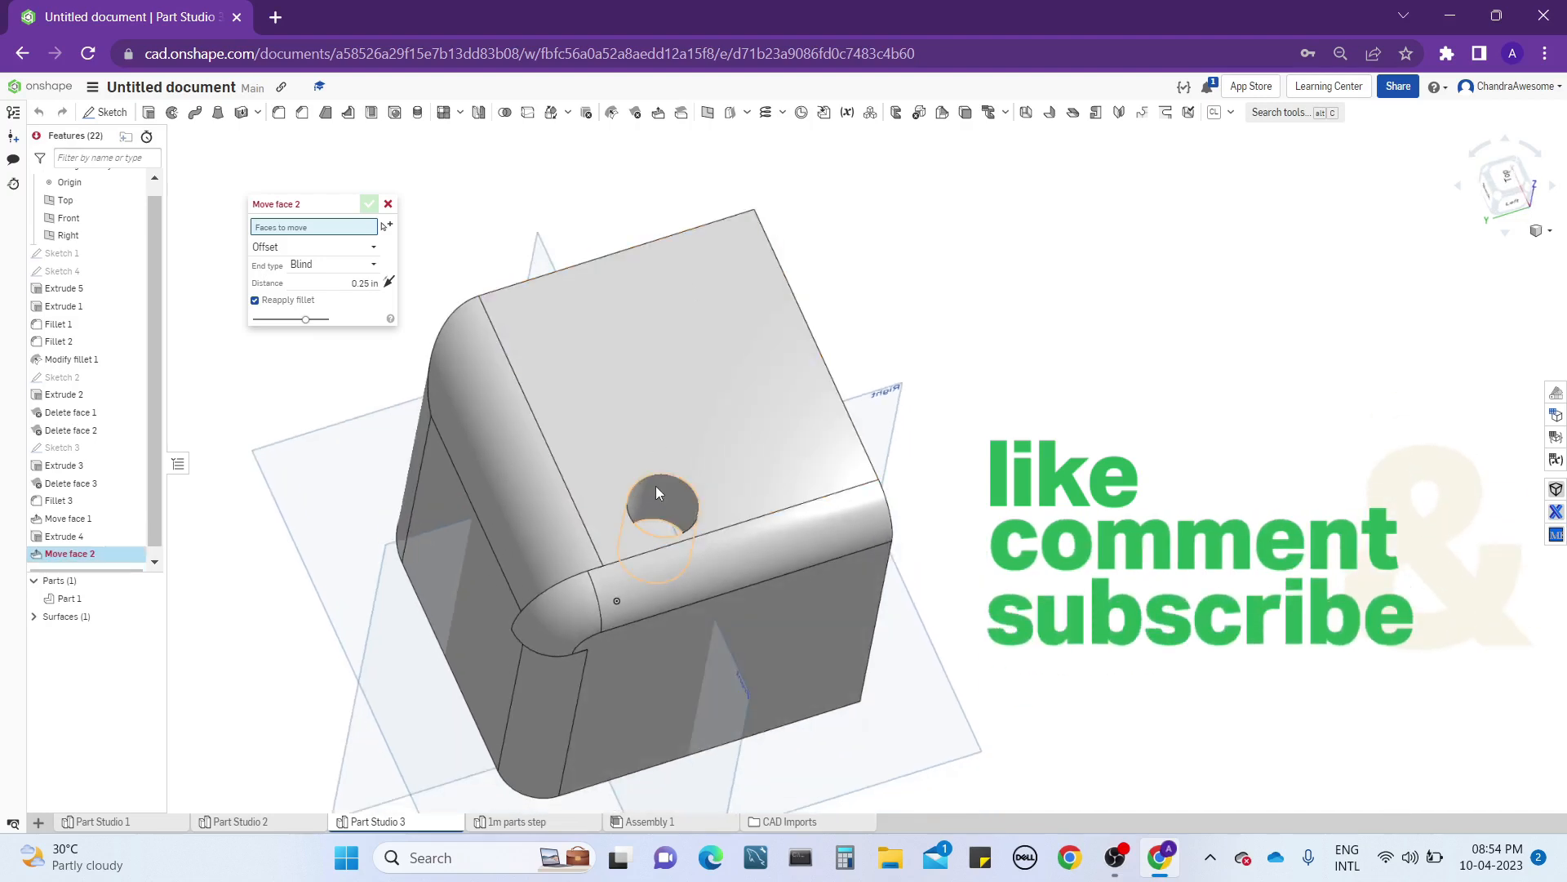
{"action": "left_click", "coordinate": [655, 487]}
{"action": "left_click", "coordinate": [349, 259]}
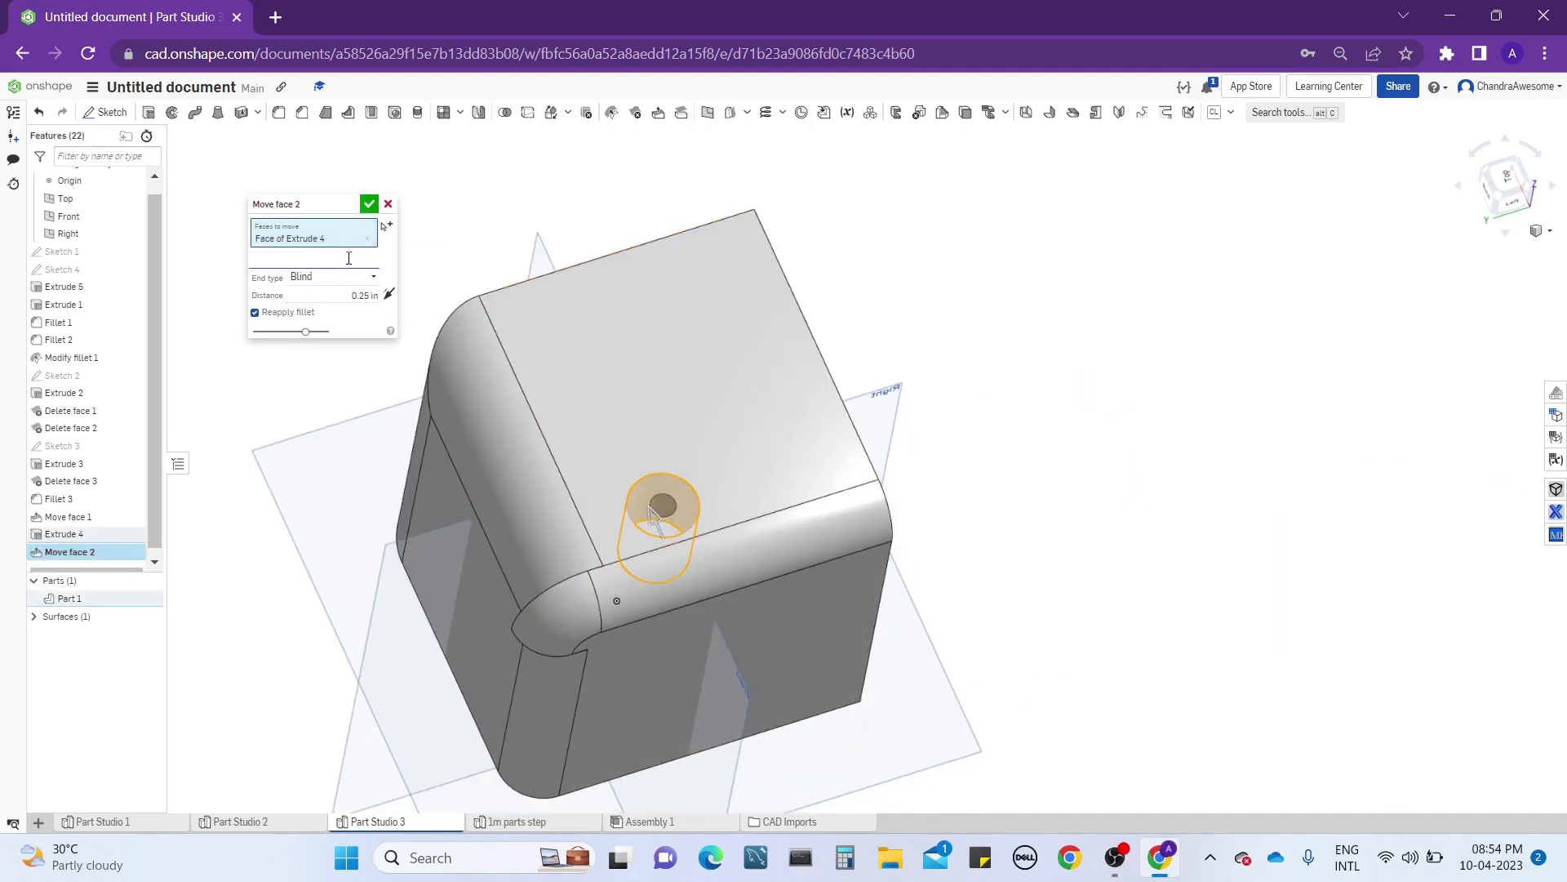
{"action": "left_click", "coordinate": [318, 306]}
Try translating the hole face about 1.52 in with the Front plane as direction.
{"action": "middle_click_drag", "start_coordinate": [655, 404], "coordinate": [655, 350]}
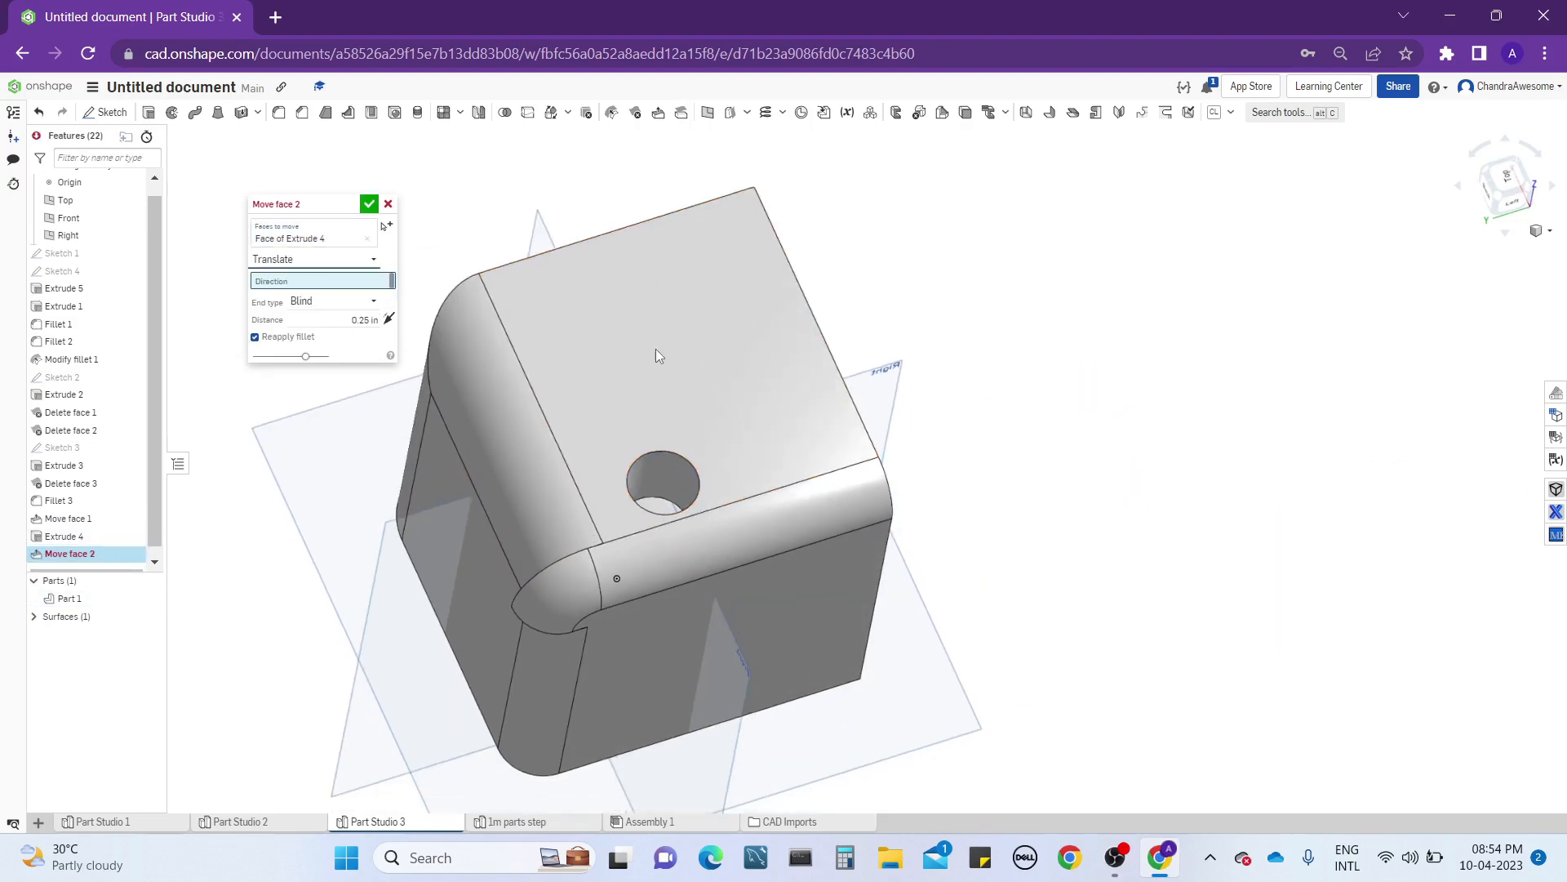
{"action": "right_click_drag", "start_coordinate": [822, 398], "coordinate": [778, 813]}
{"action": "left_click", "coordinate": [737, 796]}
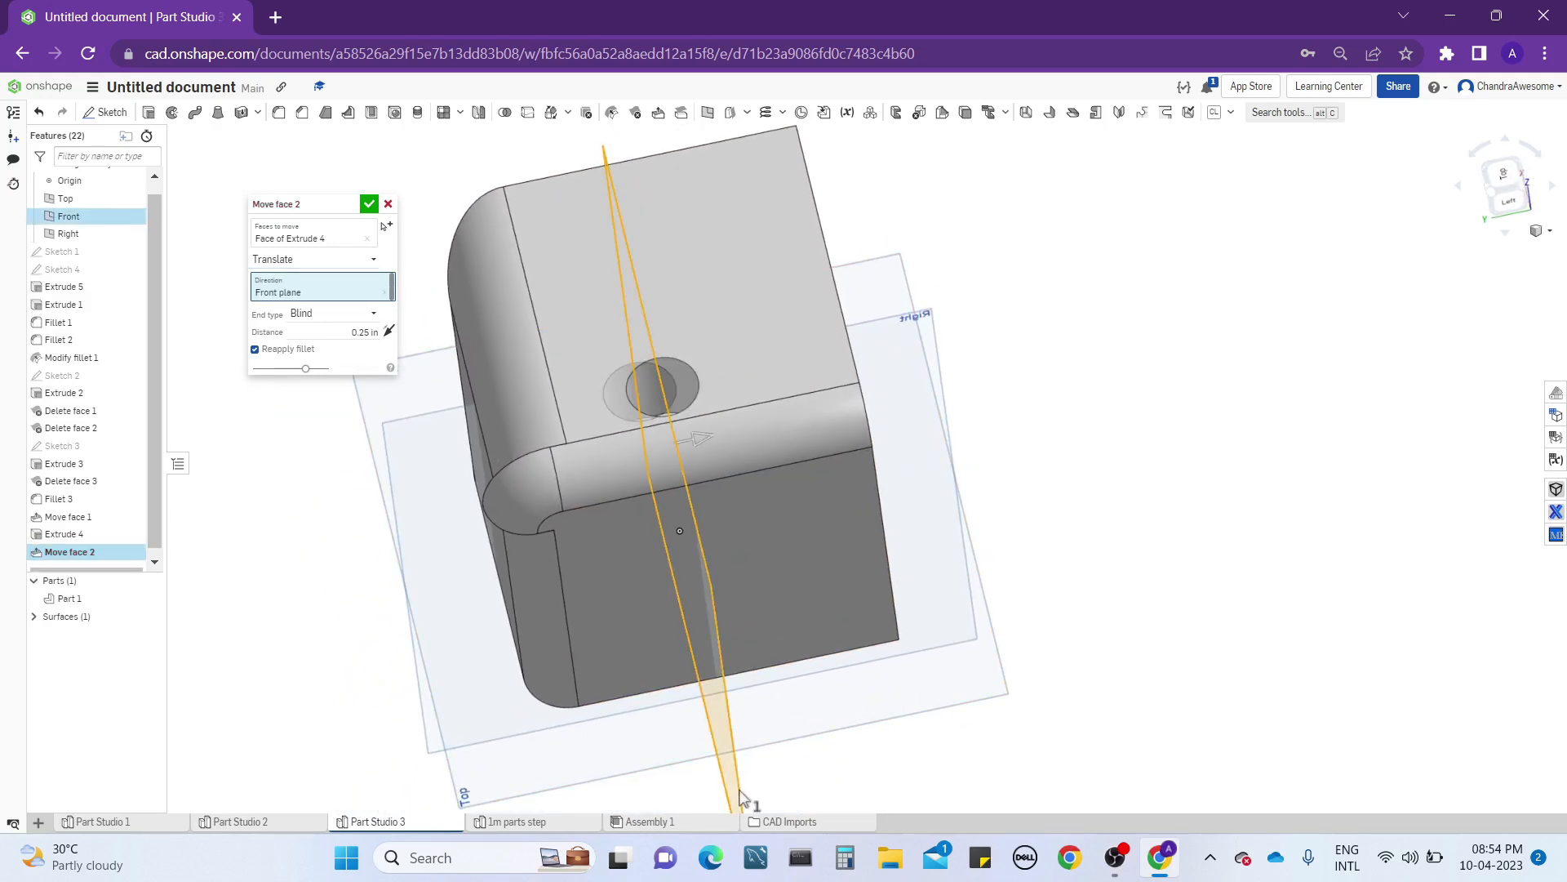
{"action": "left_click_drag", "start_coordinate": [704, 435], "coordinate": [797, 418]}
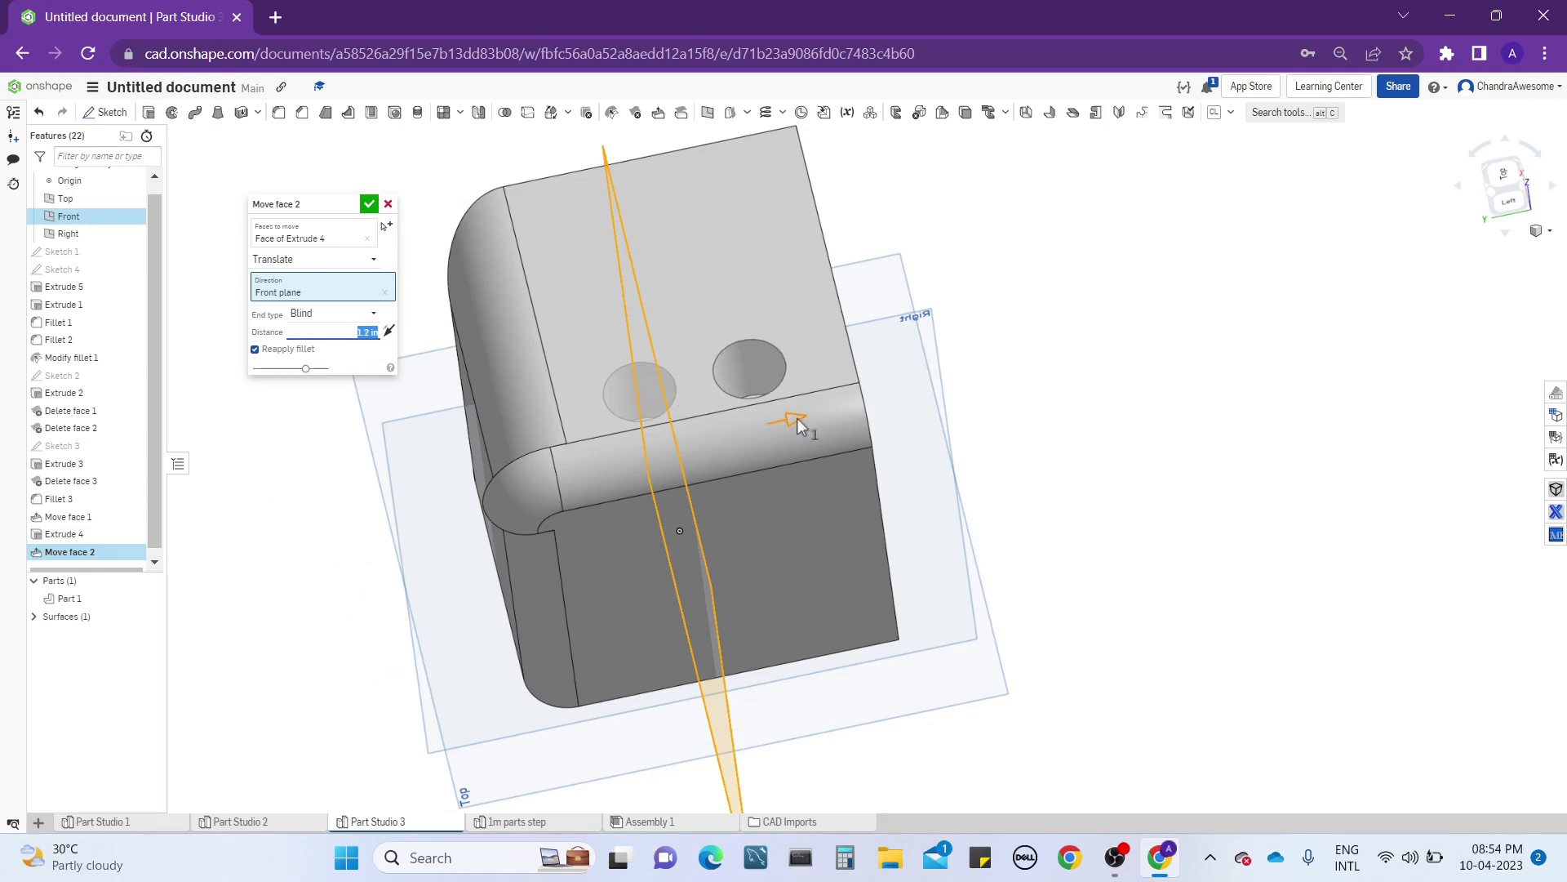
{"action": "right_click_drag", "start_coordinate": [1038, 391], "coordinate": [1026, 438]}
{"action": "left_click_drag", "start_coordinate": [764, 464], "coordinate": [773, 465]}
{"action": "right_click_drag", "start_coordinate": [772, 465], "coordinate": [800, 473]}
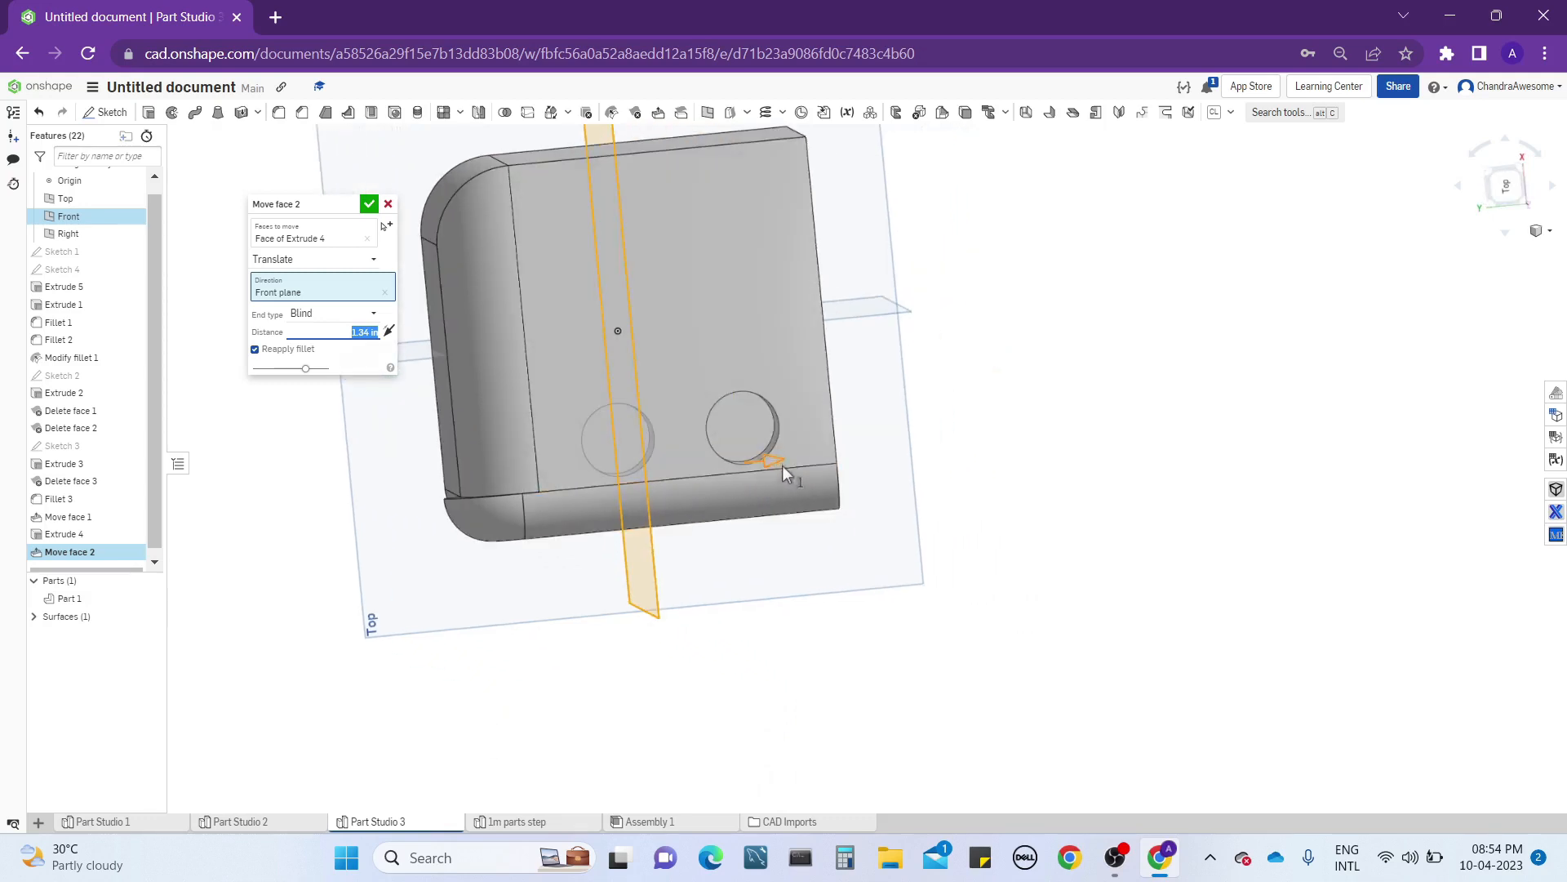
{"action": "left_click_drag", "start_coordinate": [782, 465], "coordinate": [797, 462]}
{"action": "right_click_drag", "start_coordinate": [797, 462], "coordinate": [764, 375]}
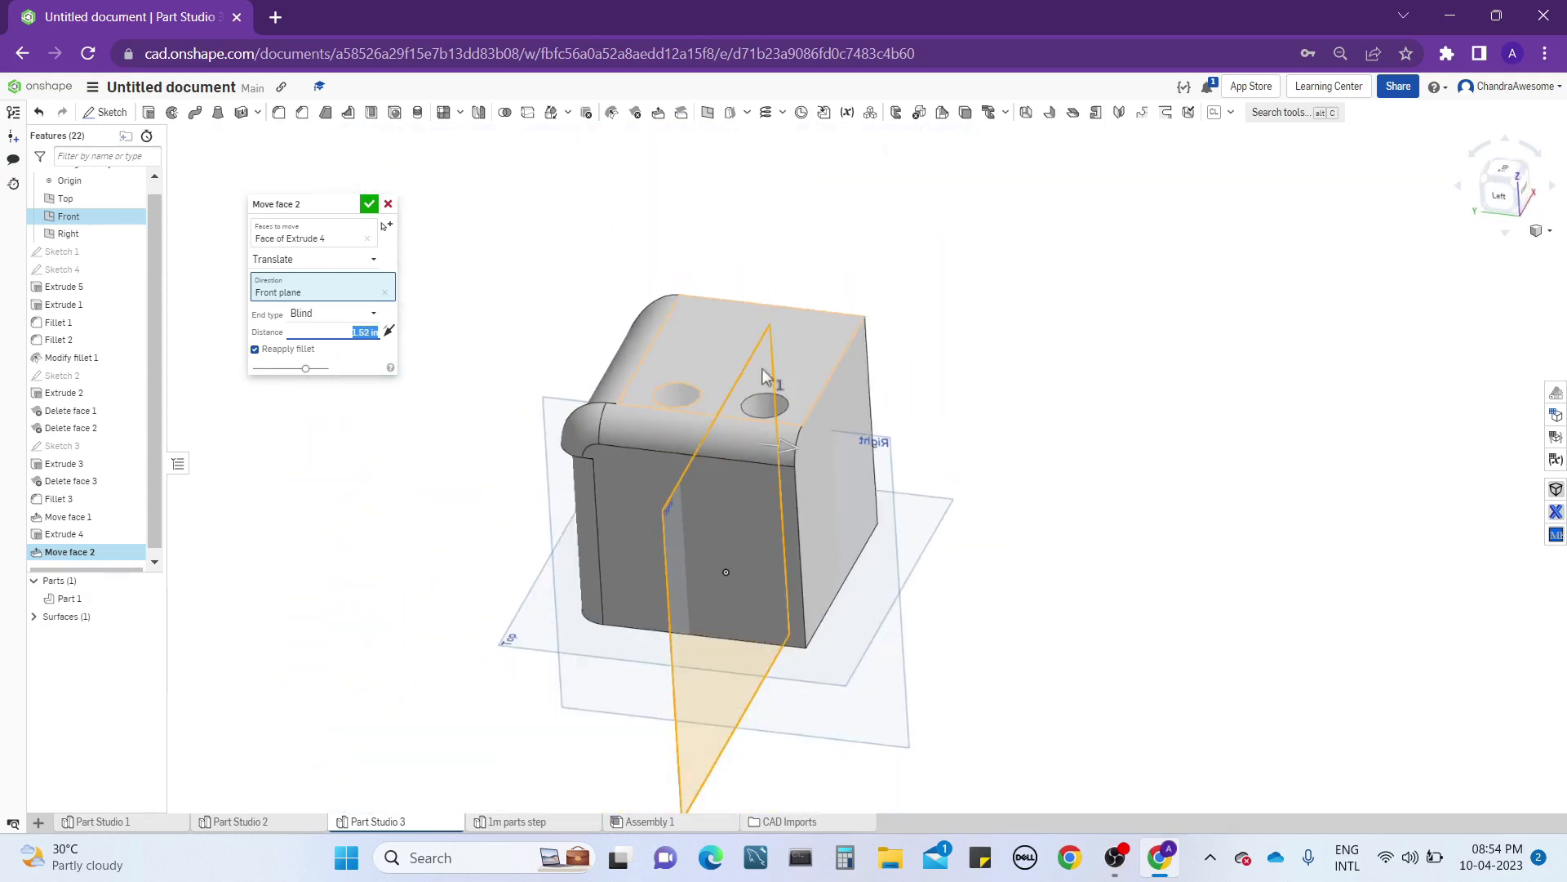
Replace the direction with the Right plane, pull the hole across the top face away from the nearby filleted edge, and accept the move.
{"action": "left_click", "coordinate": [385, 292]}
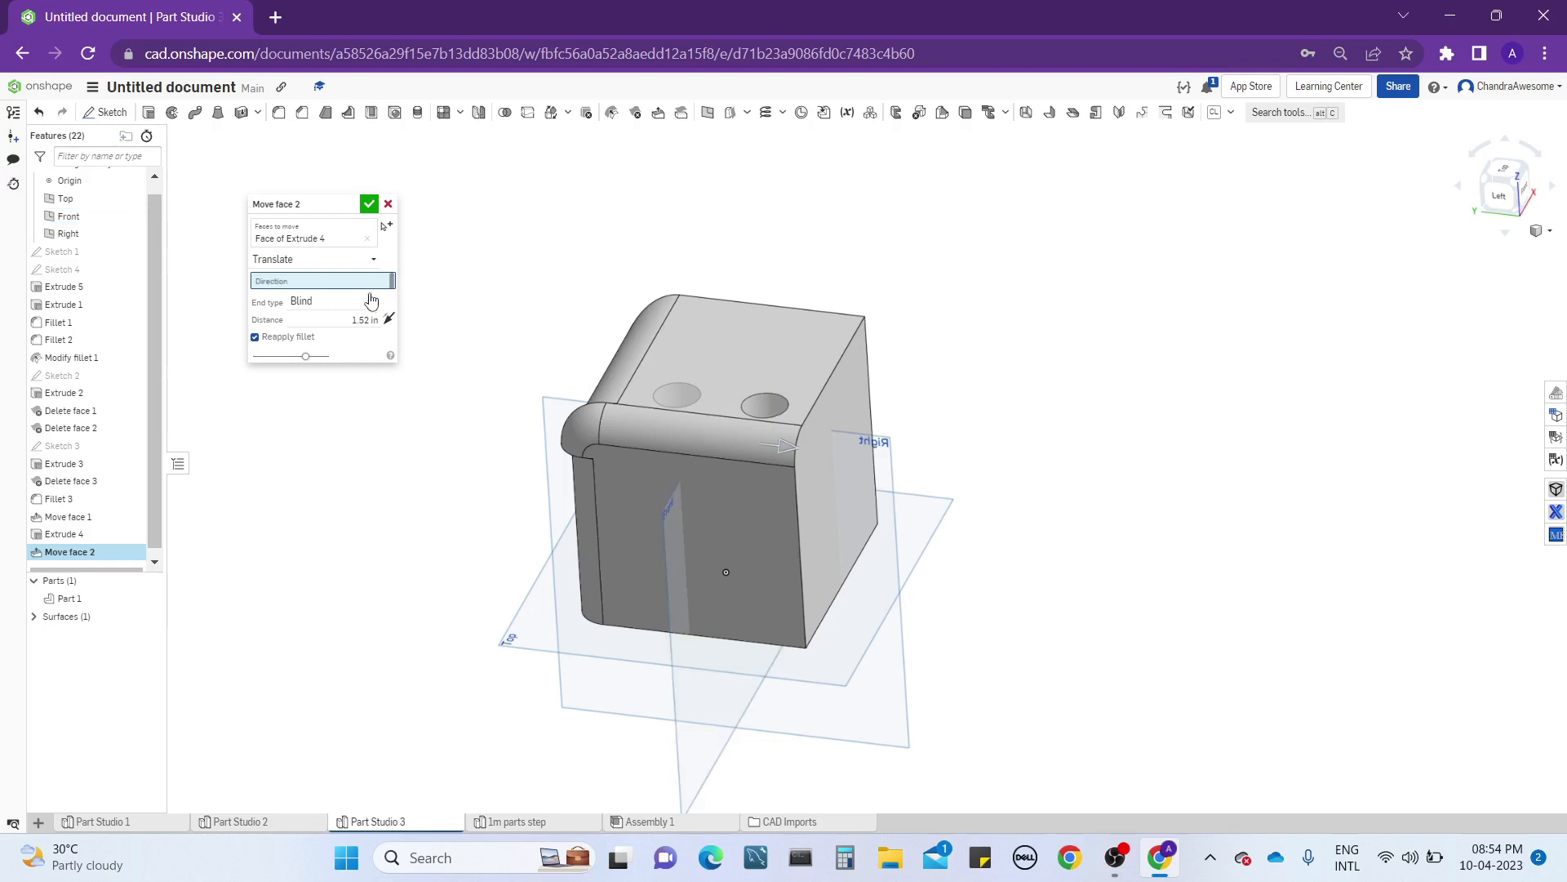
{"action": "left_click", "coordinate": [549, 416]}
{"action": "left_click_drag", "start_coordinate": [710, 369], "coordinate": [715, 360]}
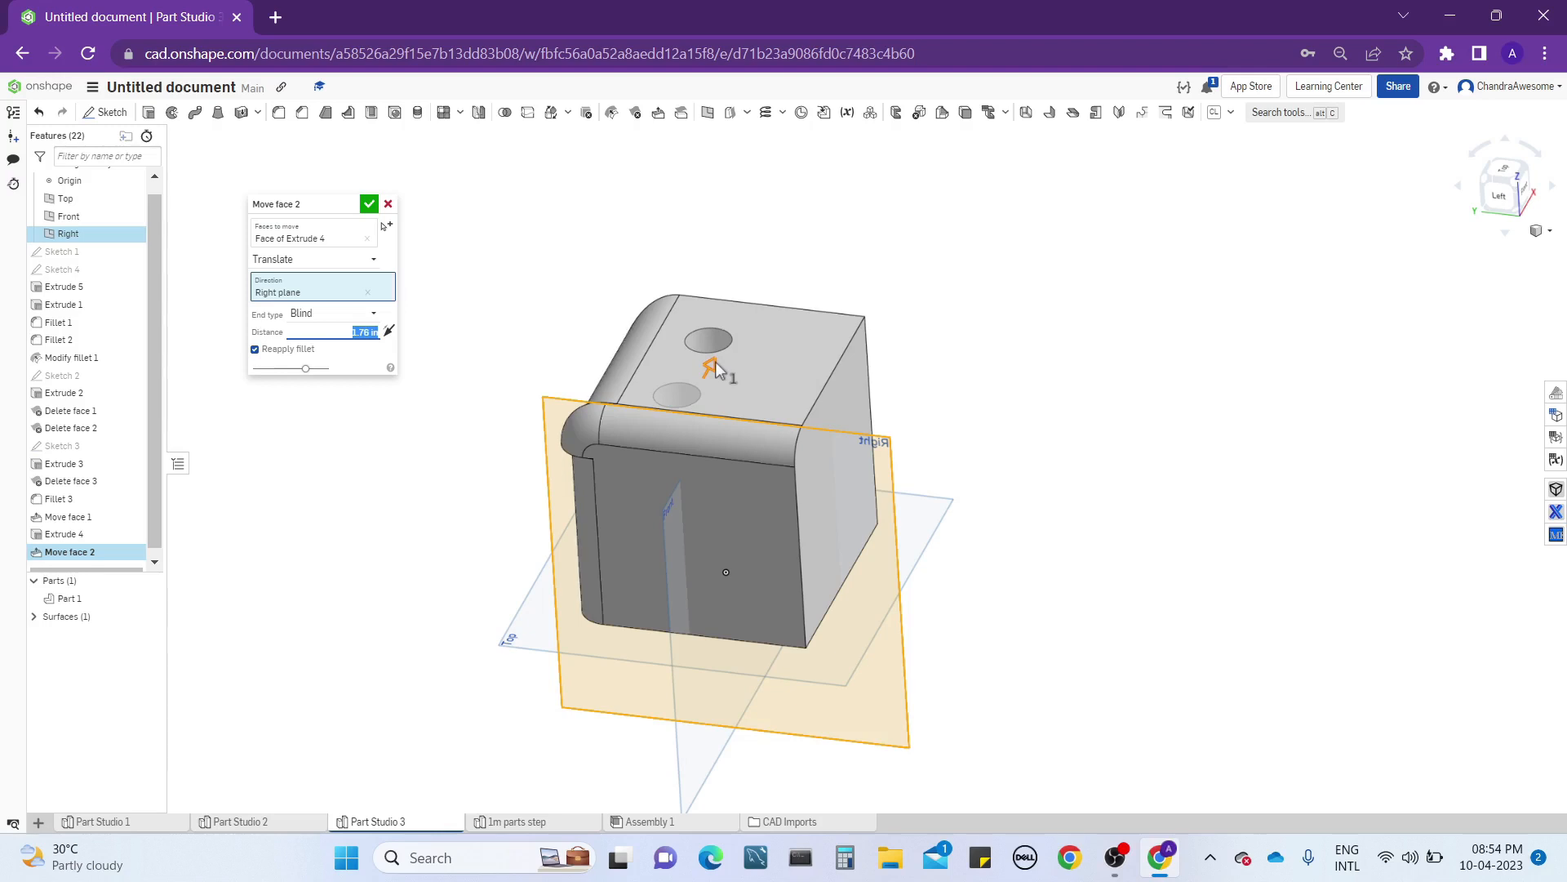
{"action": "mouse_move", "coordinate": [715, 361]}
{"action": "left_mouse_down"}
{"action": "mouse_move", "coordinate": [707, 390]}
{"action": "mouse_move", "coordinate": [732, 364]}
{"action": "left_mouse_up"}
{"action": "right_click_drag", "start_coordinate": [732, 365], "coordinate": [728, 490]}
{"action": "middle_click_drag", "start_coordinate": [728, 490], "coordinate": [725, 573]}
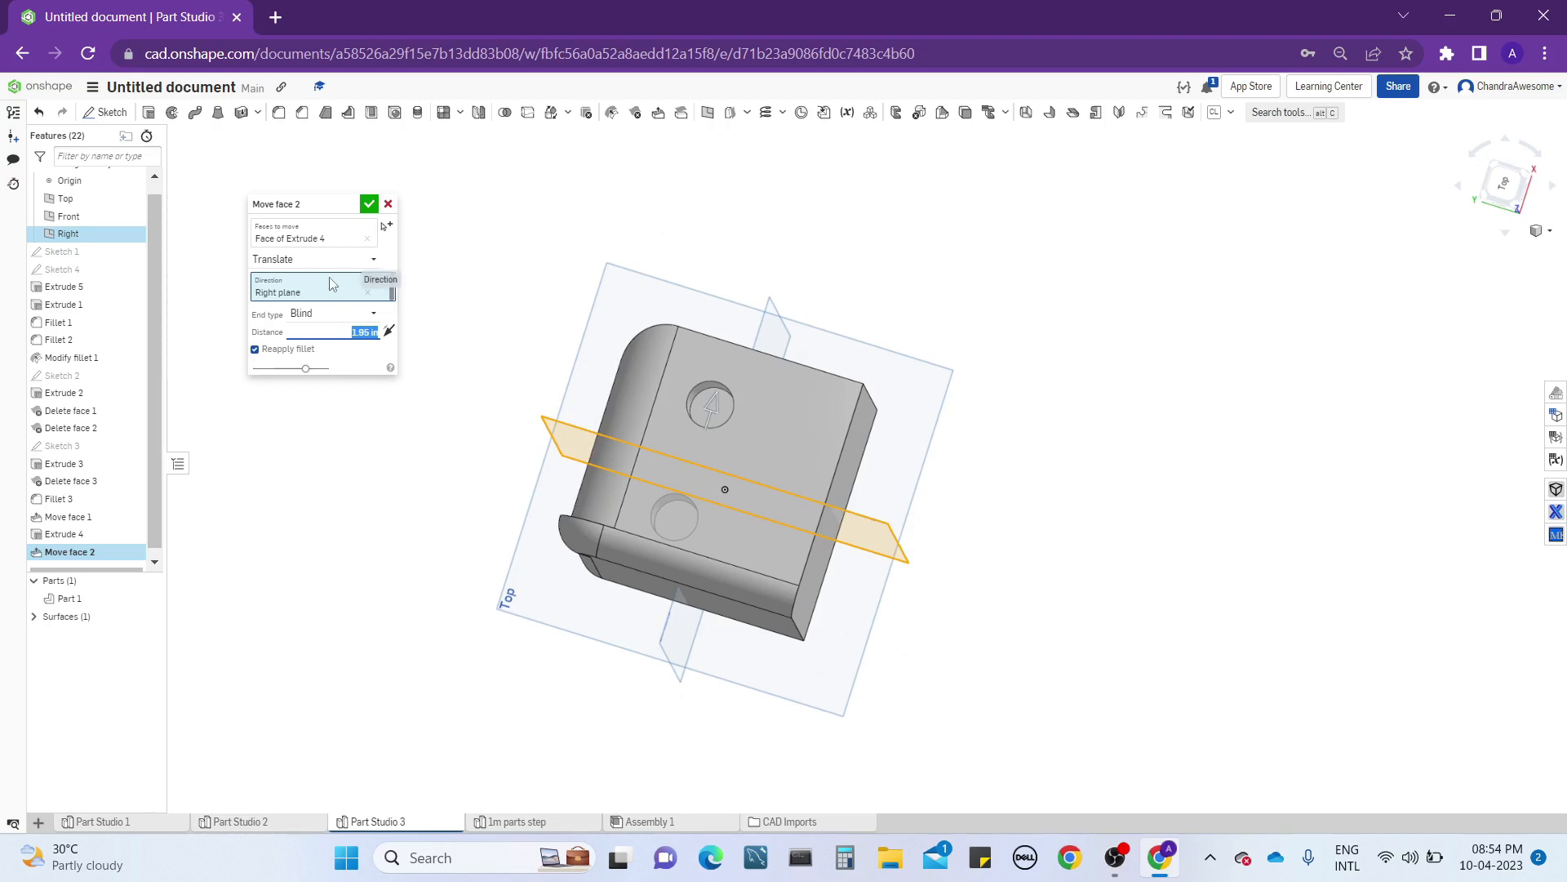
{"action": "left_click", "coordinate": [372, 207]}
{"action": "right_click_drag", "start_coordinate": [644, 513], "coordinate": [584, 409]}
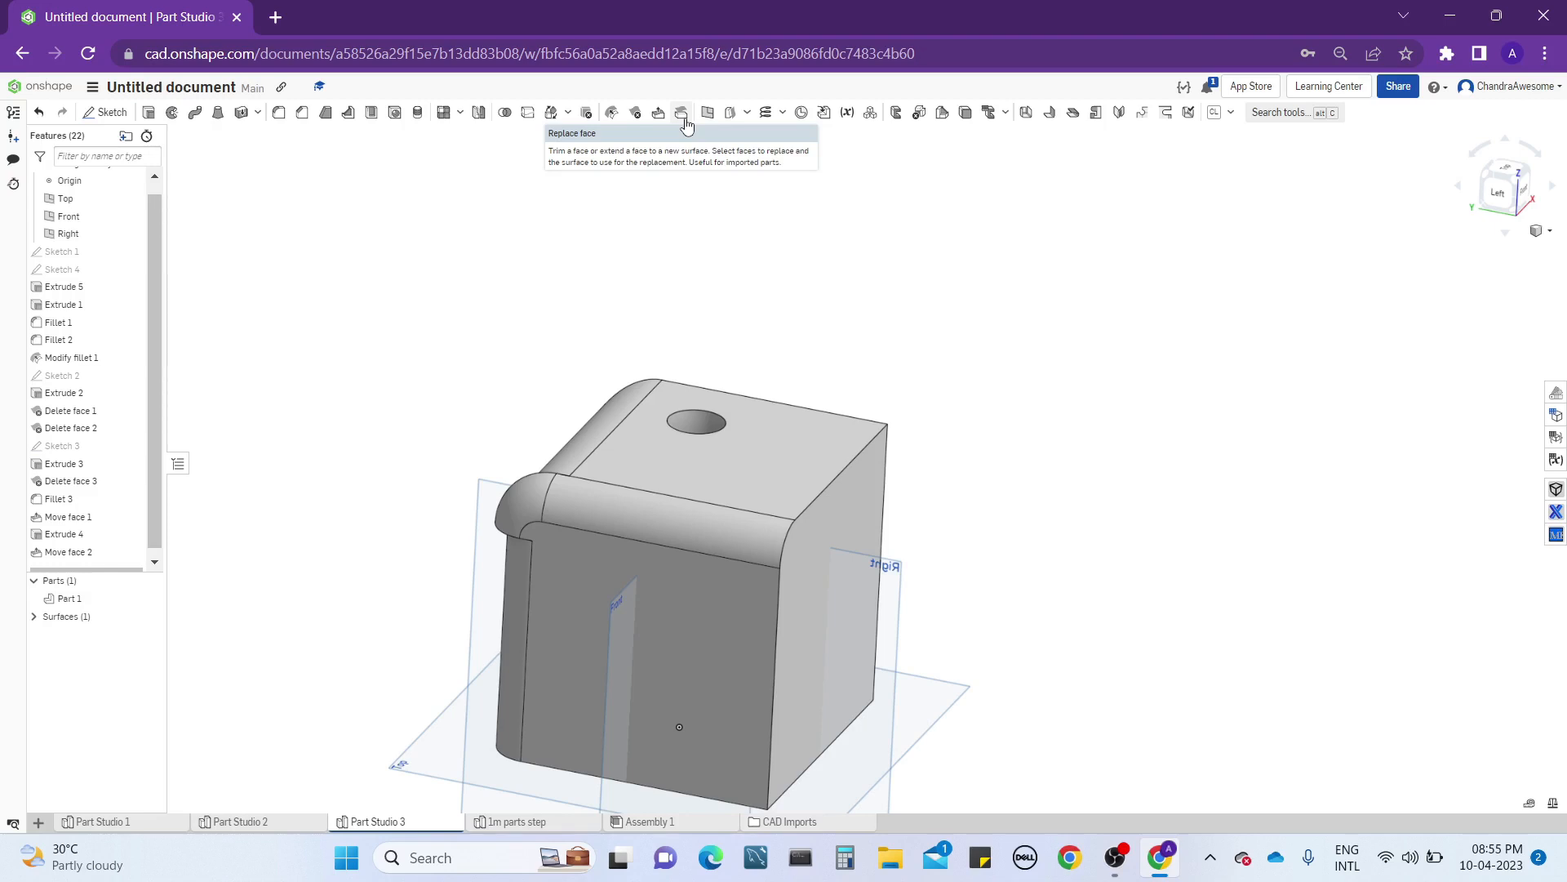
Show the hidden wavy surface and bring it into view beside the cube's flat side face.
{"action": "scroll", "coordinate": [980, 560], "scroll_direction": "down", "scroll_amount": 2}
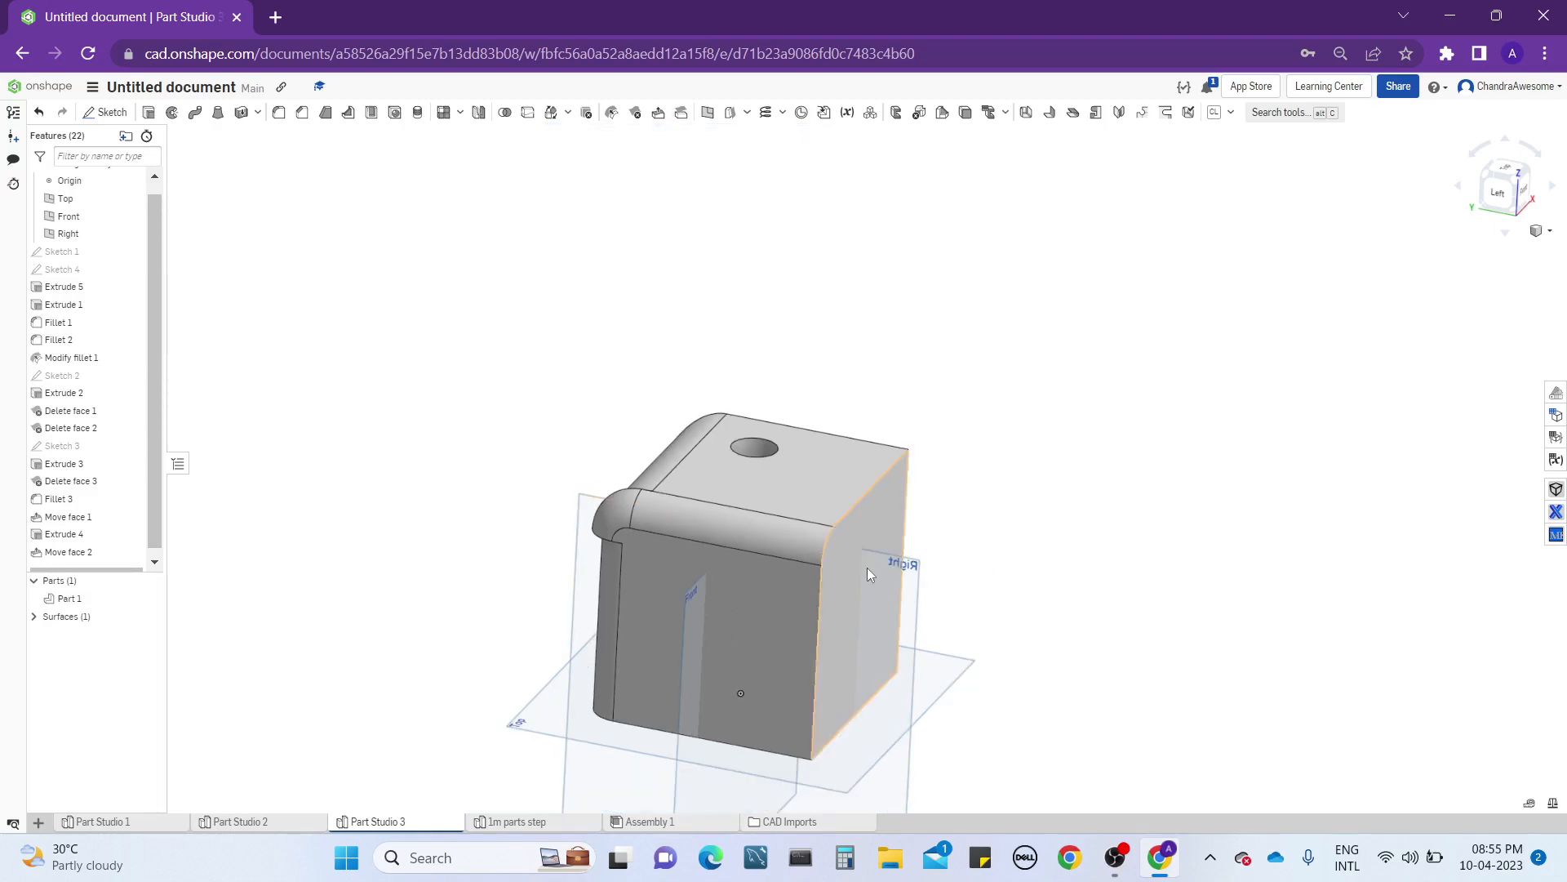
{"action": "middle_click_drag", "start_coordinate": [867, 567], "coordinate": [800, 504]}
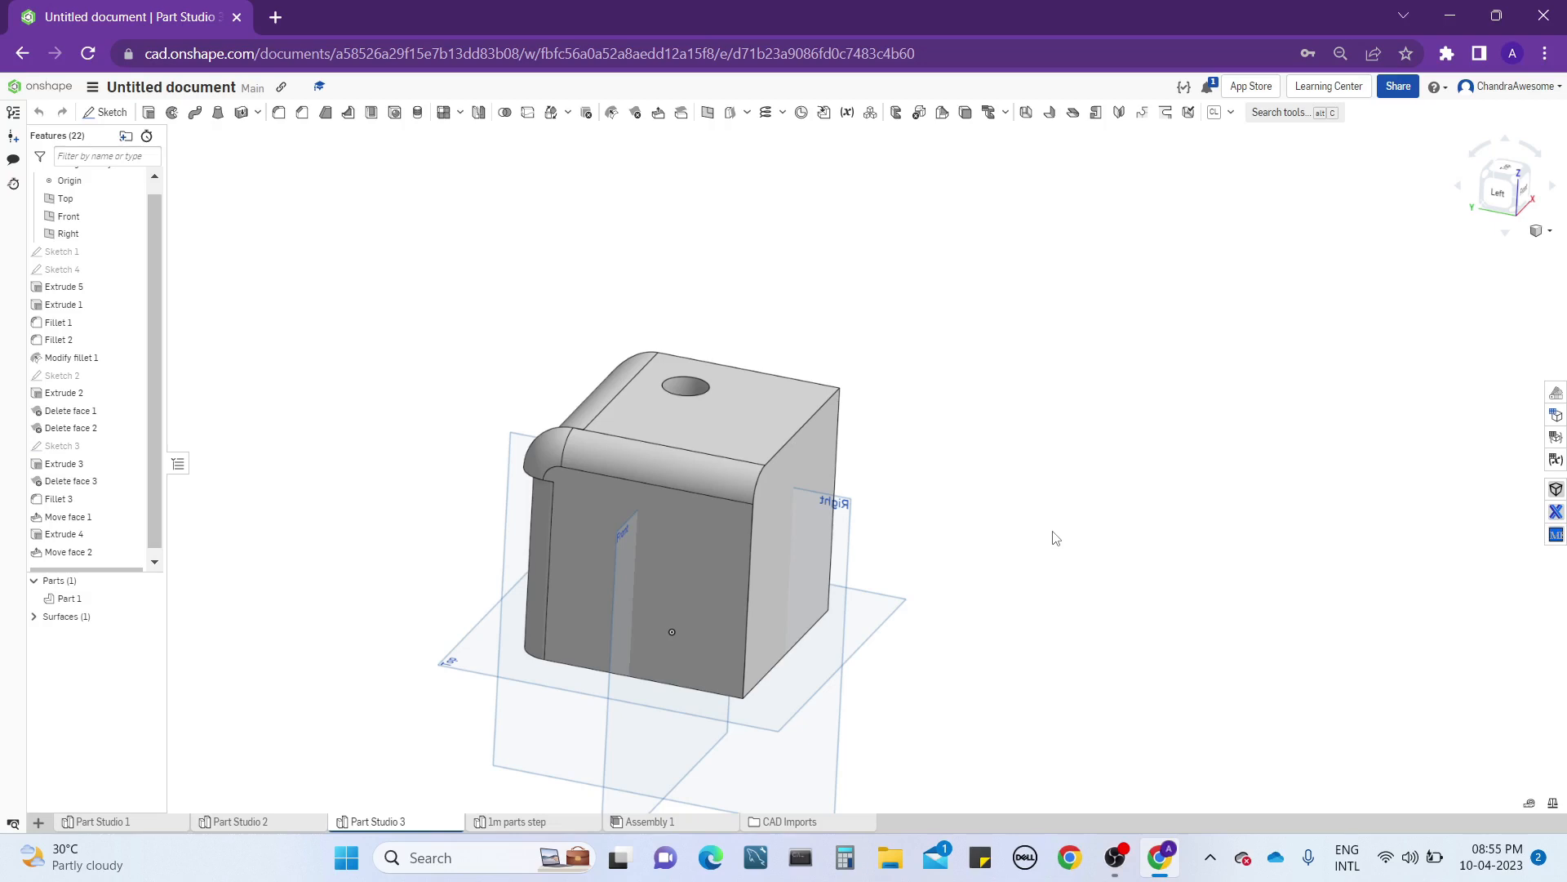
{"action": "middle_click_drag", "start_coordinate": [671, 658], "coordinate": [888, 507]}
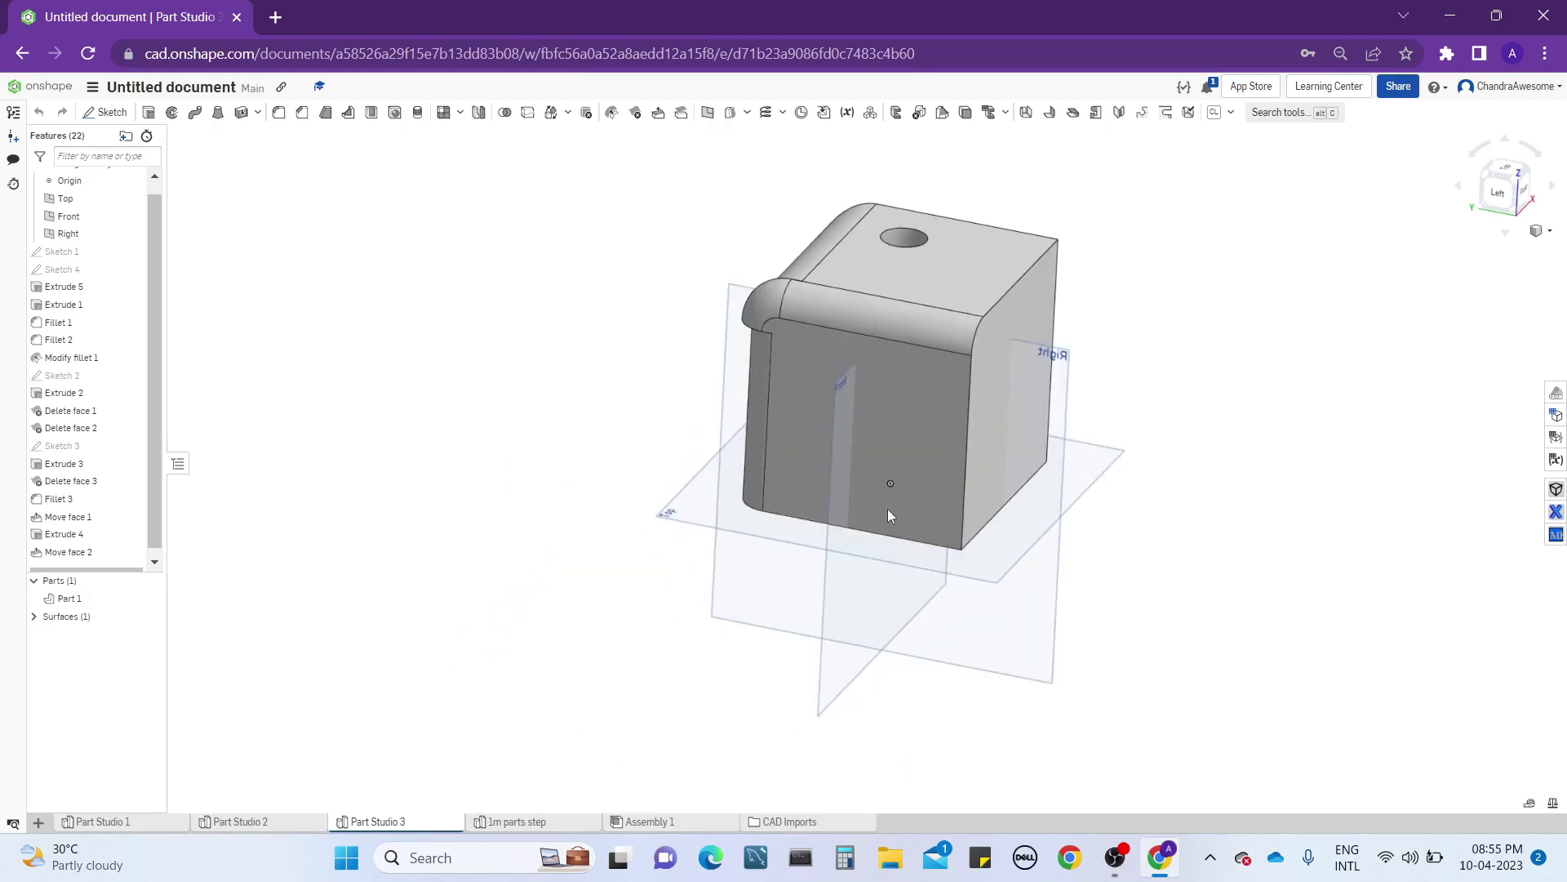
{"action": "right_click_drag", "start_coordinate": [888, 508], "coordinate": [858, 546]}
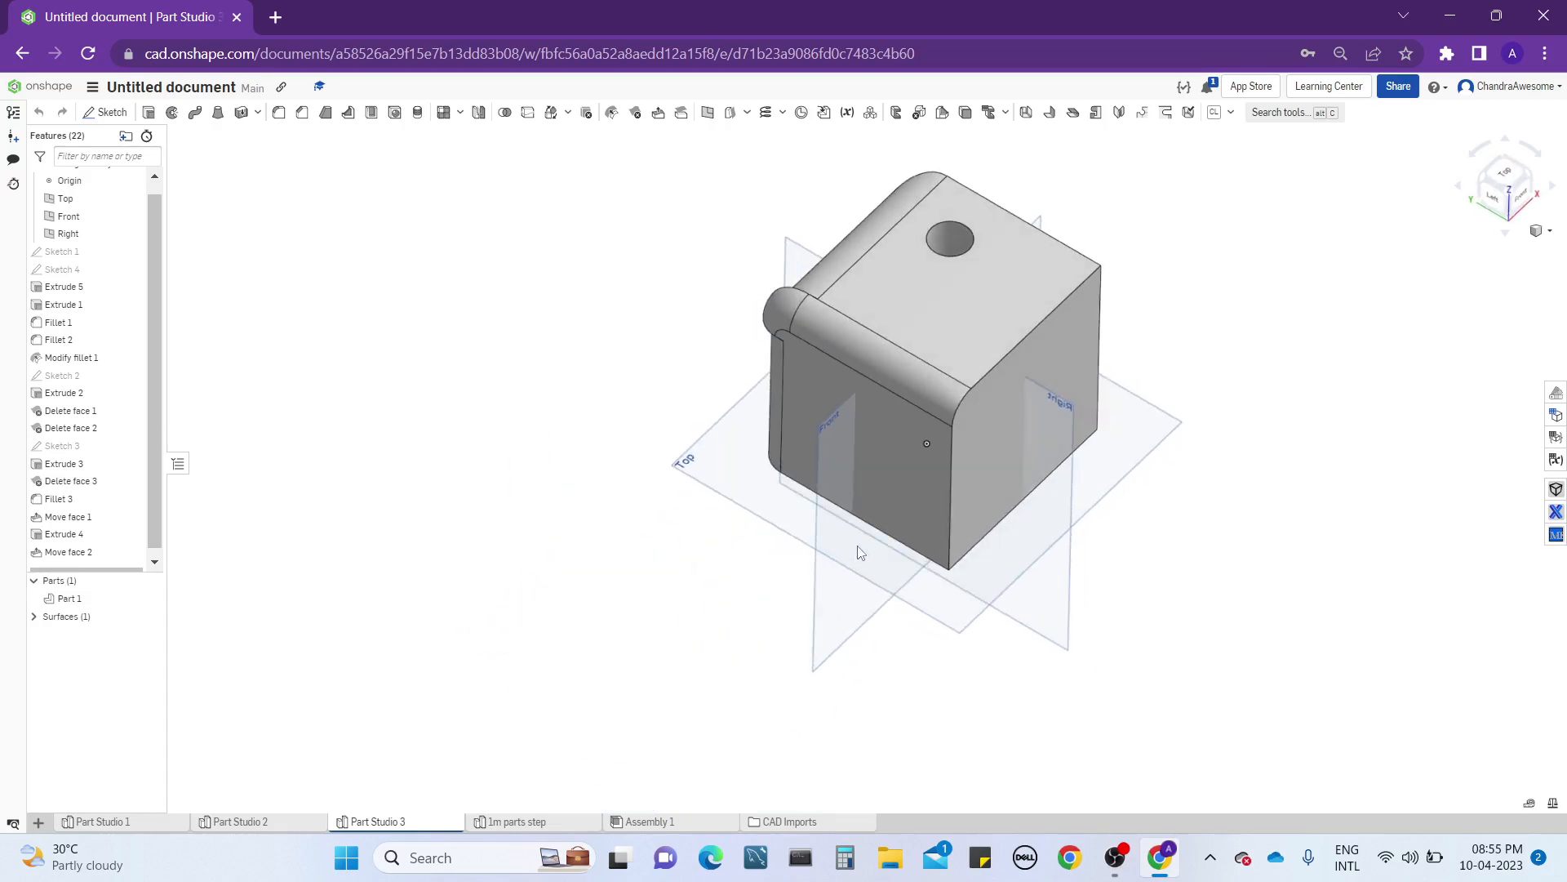
{"action": "left_click", "coordinate": [152, 618]}
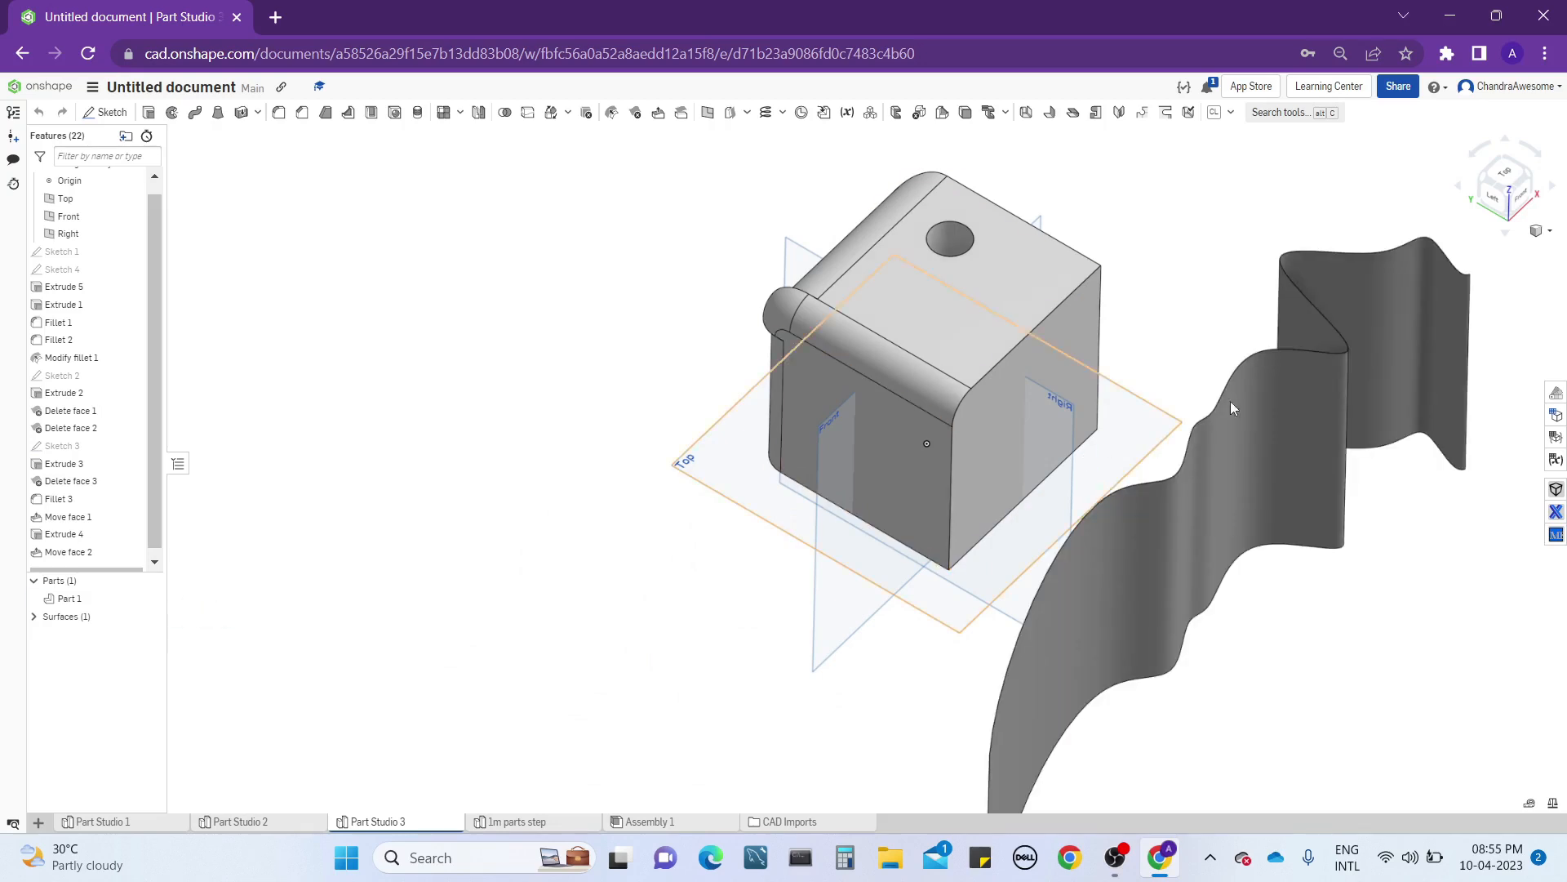
{"action": "middle_click_drag", "start_coordinate": [1231, 400], "coordinate": [1011, 410]}
{"action": "mouse_move", "coordinate": [1012, 404]}
{"action": "right_mouse_down"}
{"action": "mouse_move", "coordinate": [983, 309]}
{"action": "mouse_move", "coordinate": [779, 315]}
{"action": "mouse_move", "coordinate": [898, 395]}
{"action": "mouse_move", "coordinate": [871, 654]}
{"action": "mouse_move", "coordinate": [973, 496]}
{"action": "mouse_move", "coordinate": [905, 619]}
{"action": "mouse_move", "coordinate": [857, 490]}
{"action": "mouse_move", "coordinate": [882, 410]}
{"action": "mouse_move", "coordinate": [894, 495]}
{"action": "right_mouse_up"}
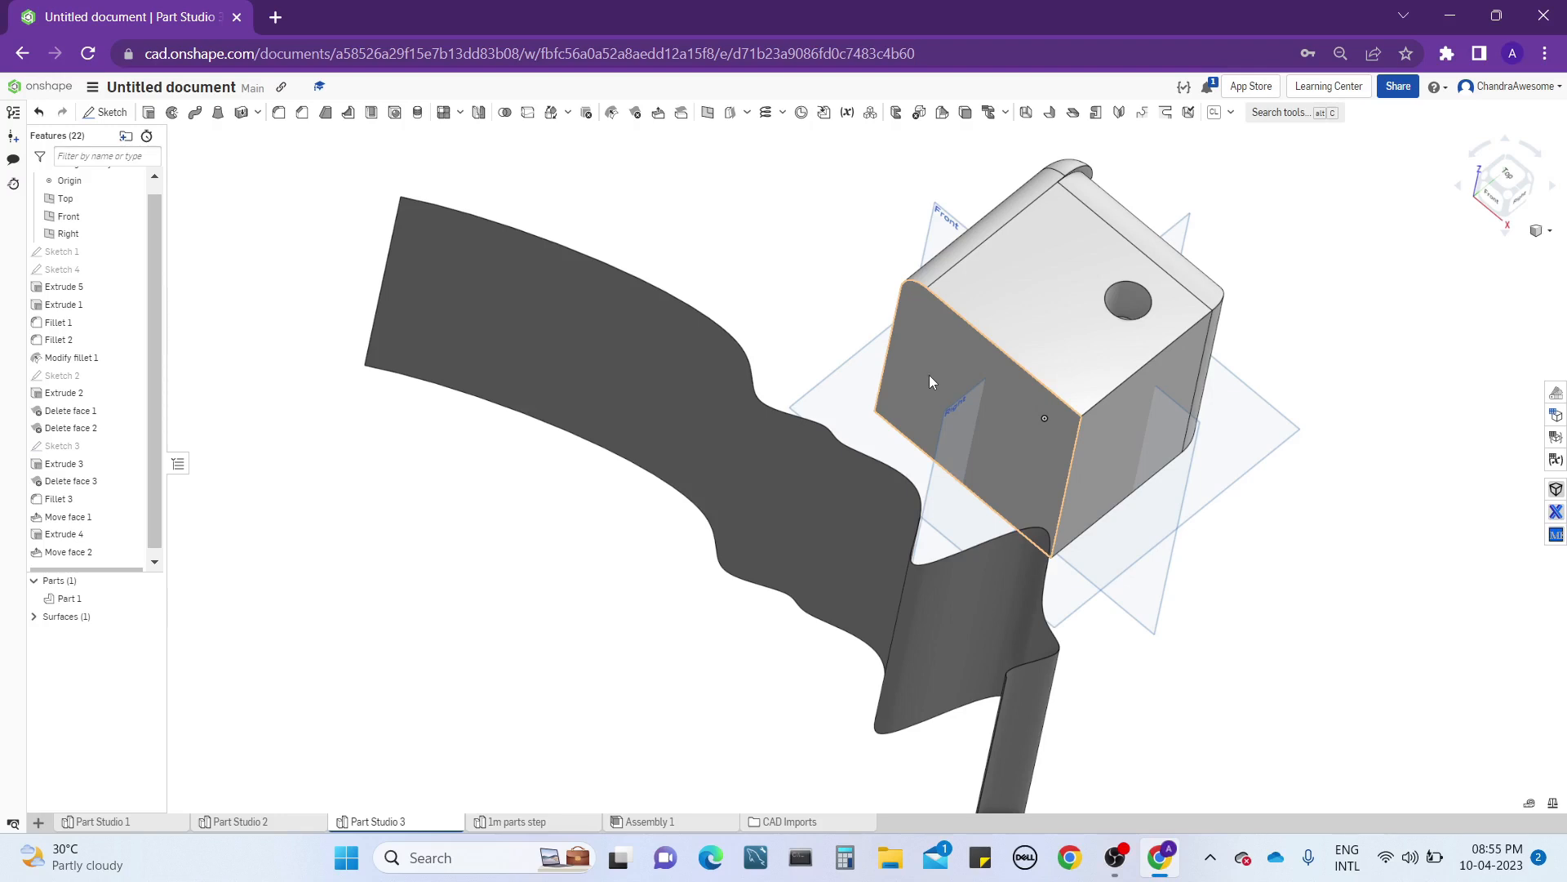
{"action": "mouse_move", "coordinate": [931, 378]}
{"action": "right_mouse_down"}
{"action": "mouse_move", "coordinate": [685, 403]}
{"action": "mouse_move", "coordinate": [711, 475]}
{"action": "mouse_move", "coordinate": [618, 571]}
{"action": "mouse_move", "coordinate": [653, 423]}
{"action": "mouse_move", "coordinate": [678, 419]}
{"action": "mouse_move", "coordinate": [709, 354]}
{"action": "mouse_move", "coordinate": [673, 412]}
{"action": "right_mouse_up"}
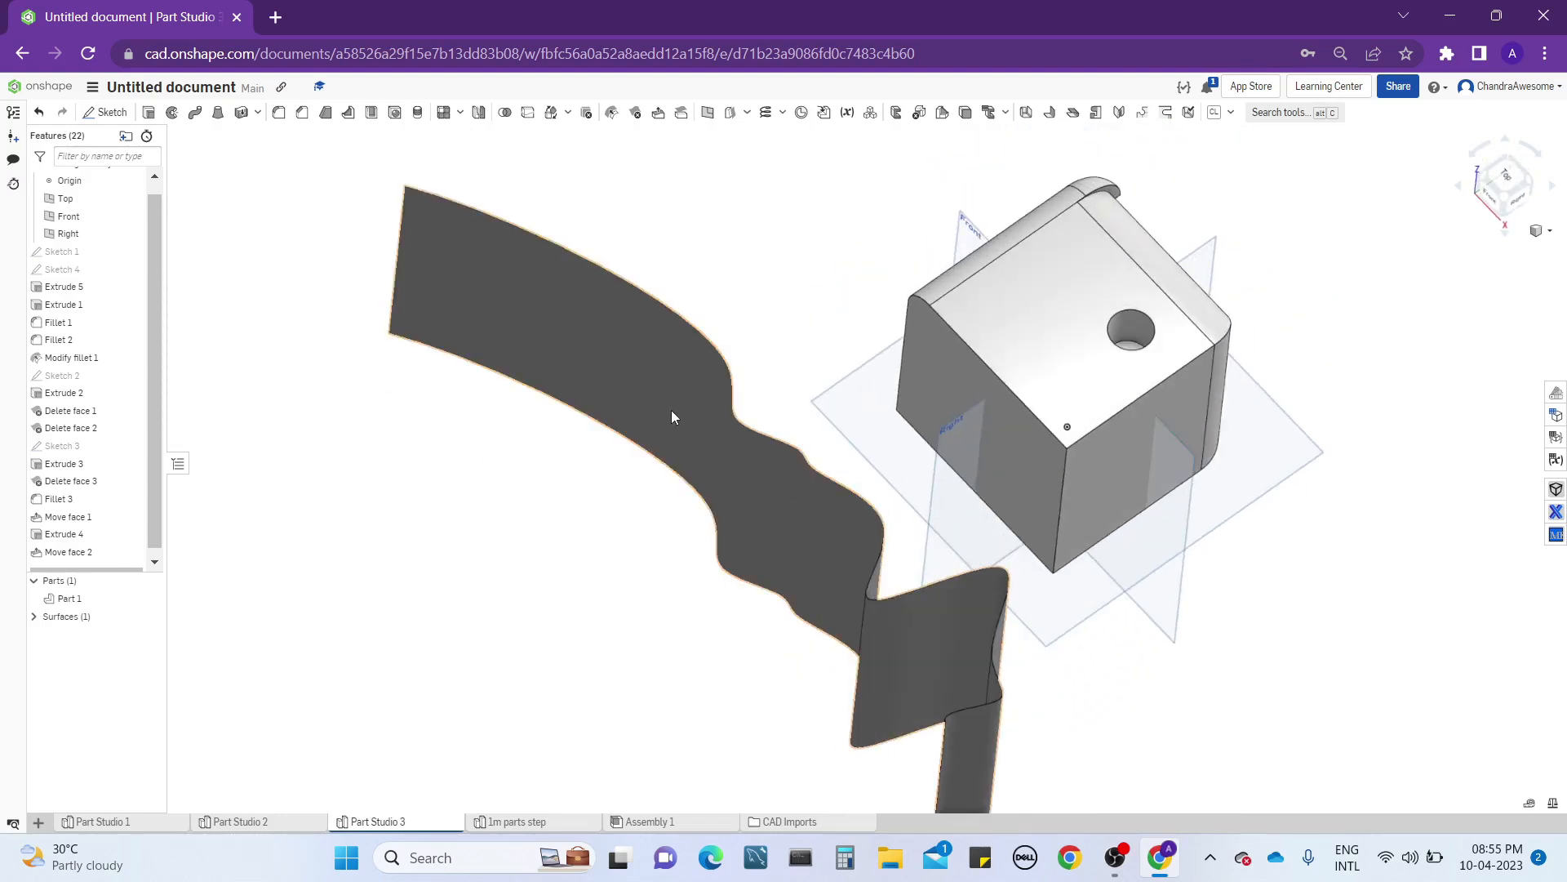
{"action": "middle_click_drag", "start_coordinate": [793, 221], "coordinate": [746, 220]}
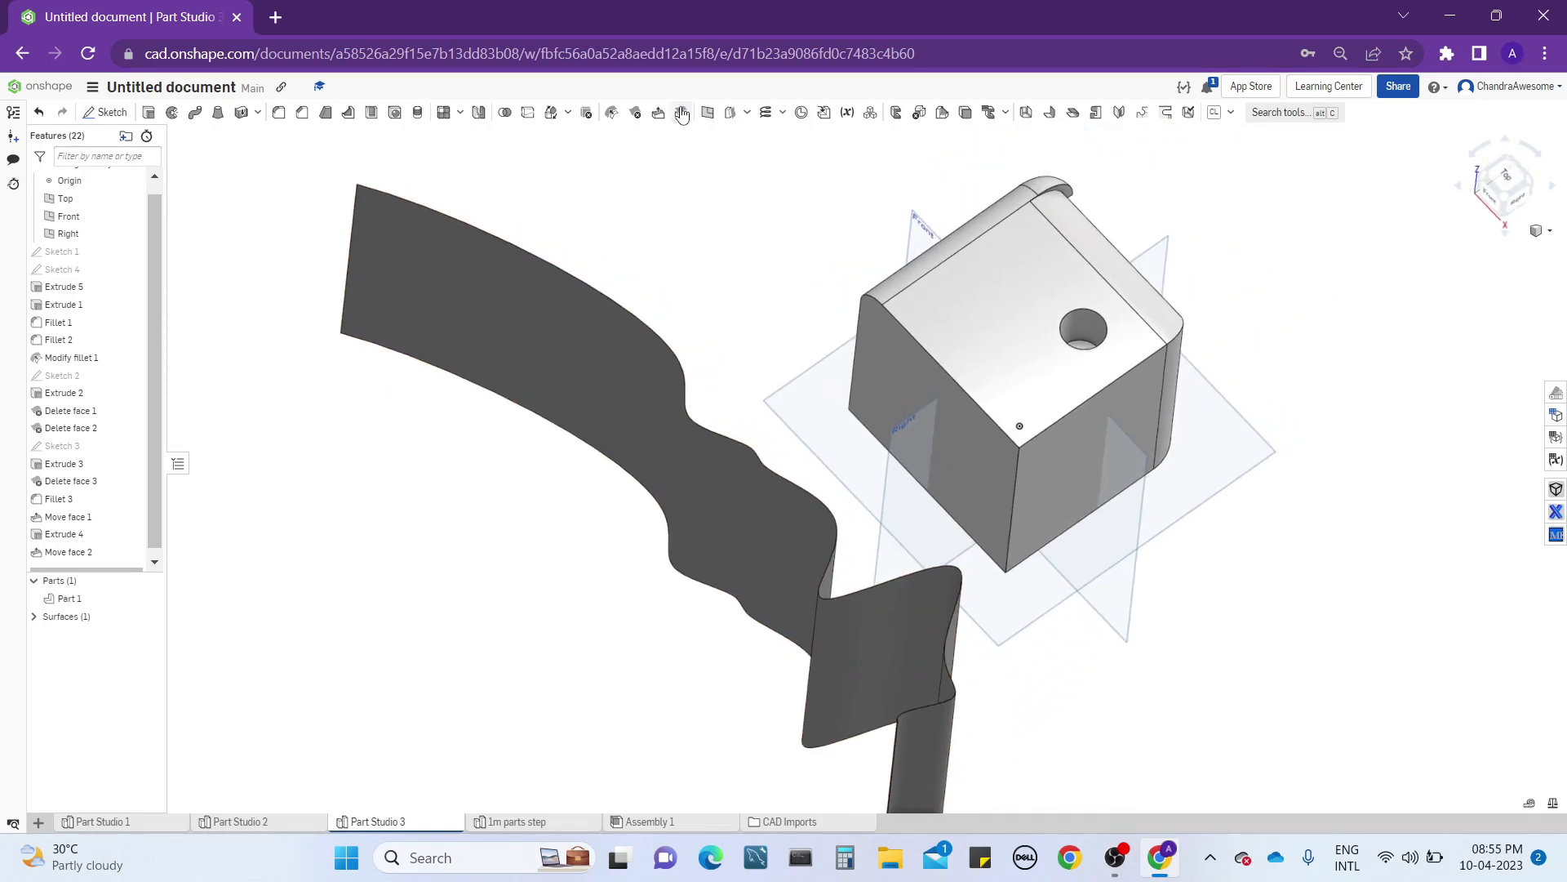
Replace the cube's flat side face with the wavy surface using Replace face at 0 in offset.
{"action": "left_click", "coordinate": [683, 112]}
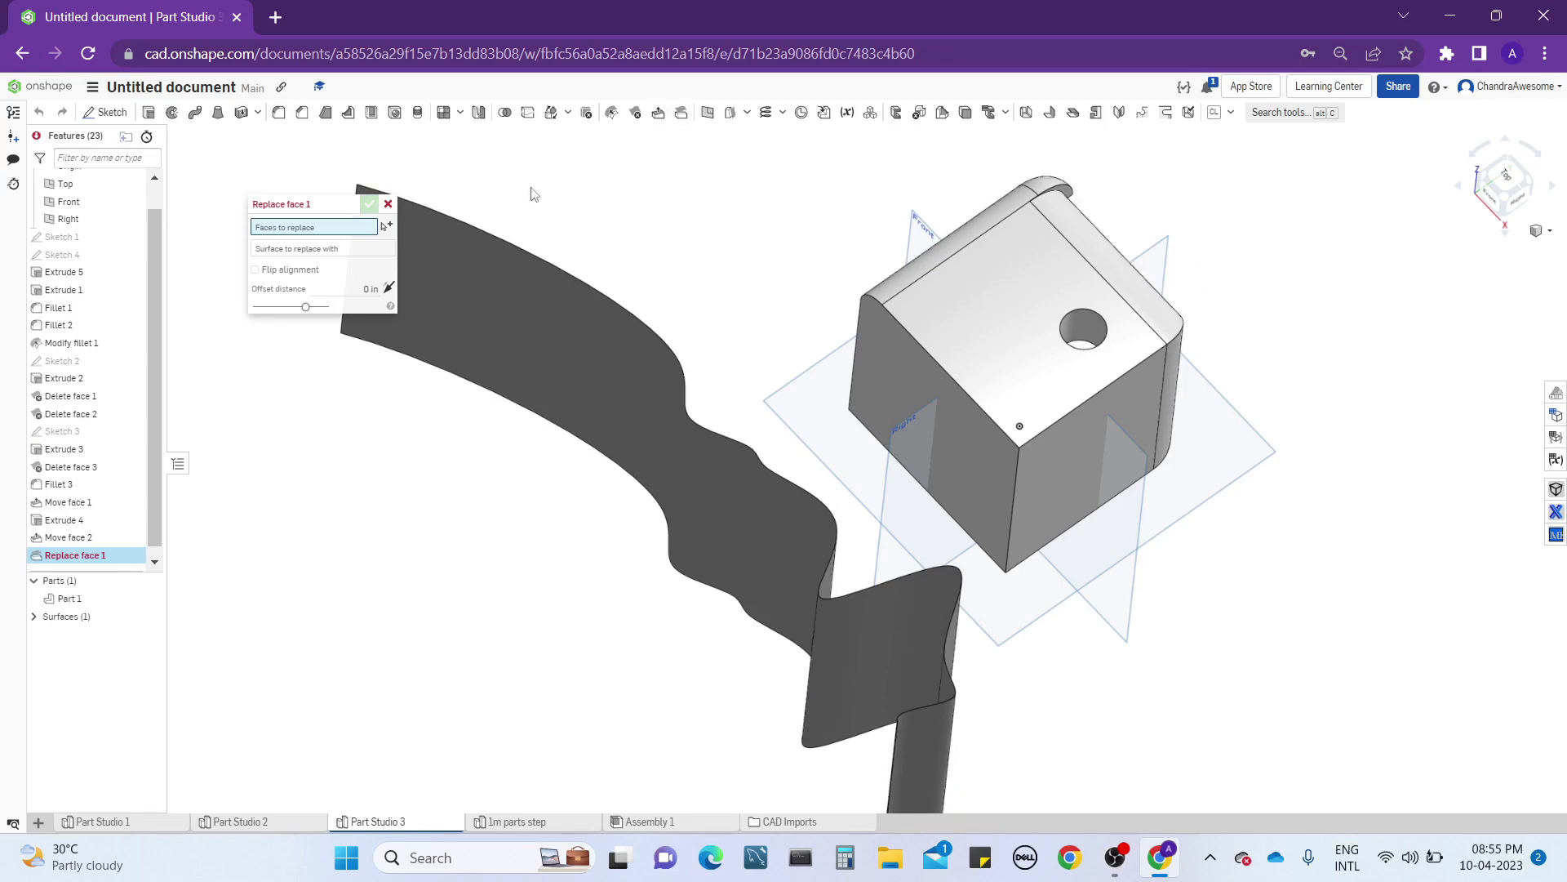
{"action": "left_click", "coordinate": [934, 399]}
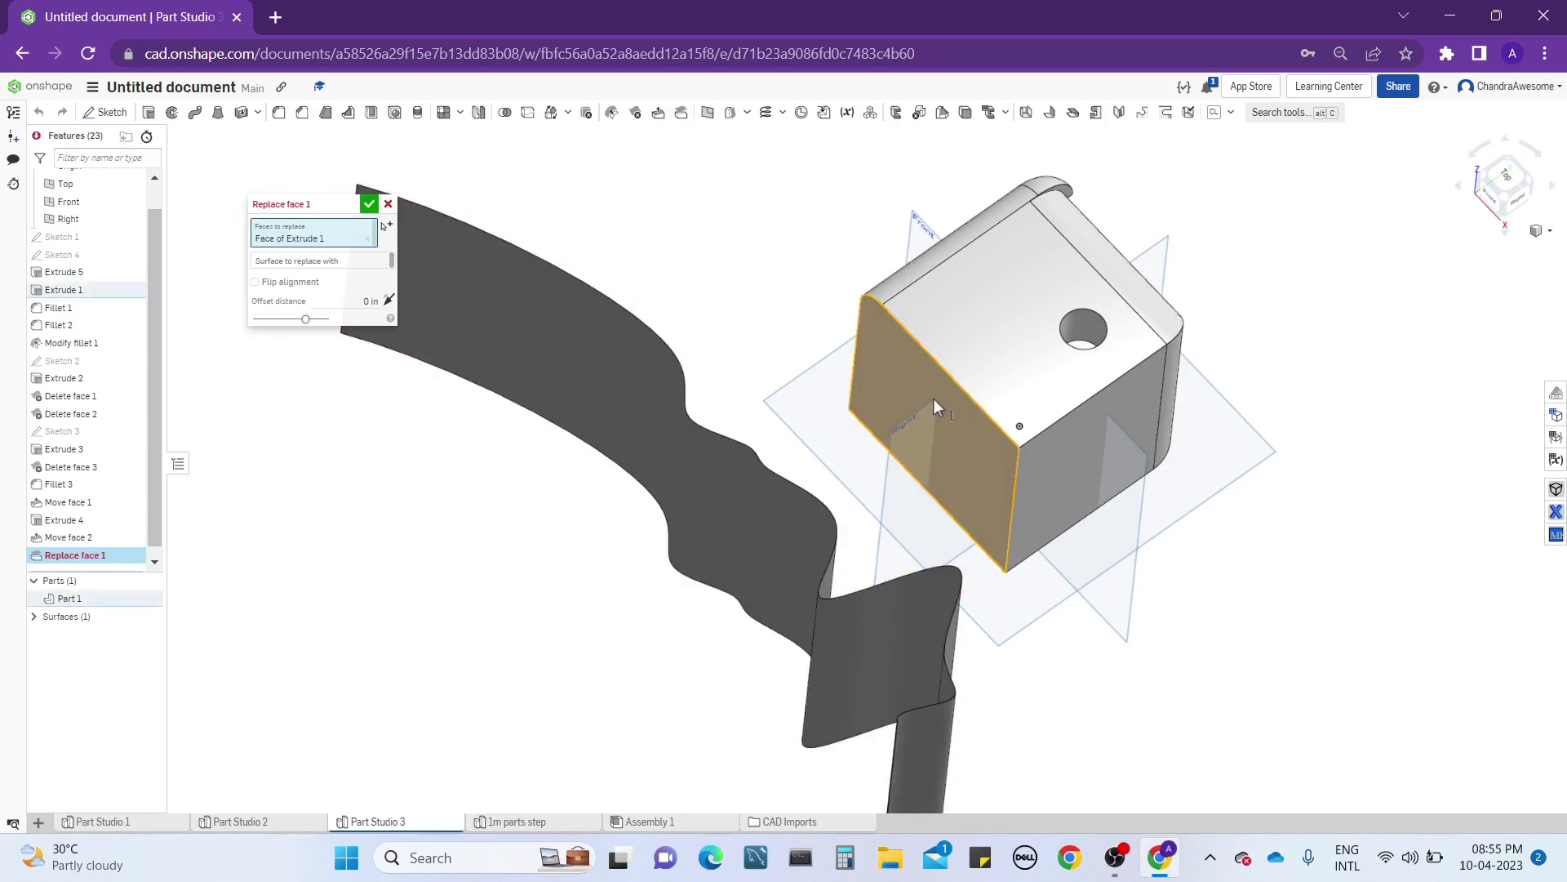
{"action": "right_click_drag", "start_coordinate": [737, 326], "coordinate": [766, 404]}
{"action": "left_click", "coordinate": [670, 409]}
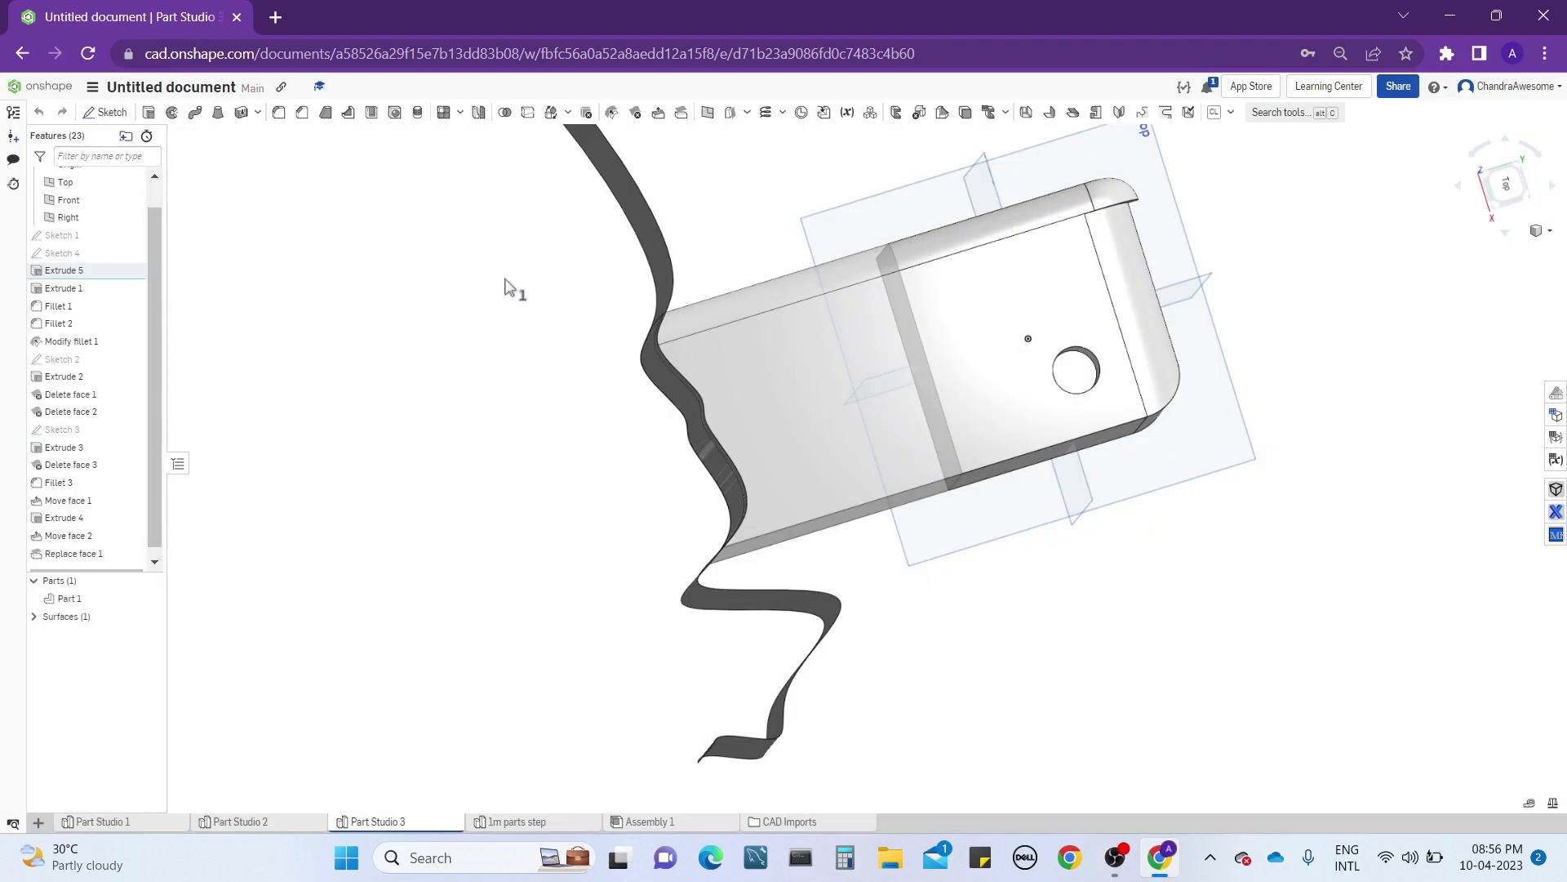
{"action": "left_click", "coordinate": [603, 419]}
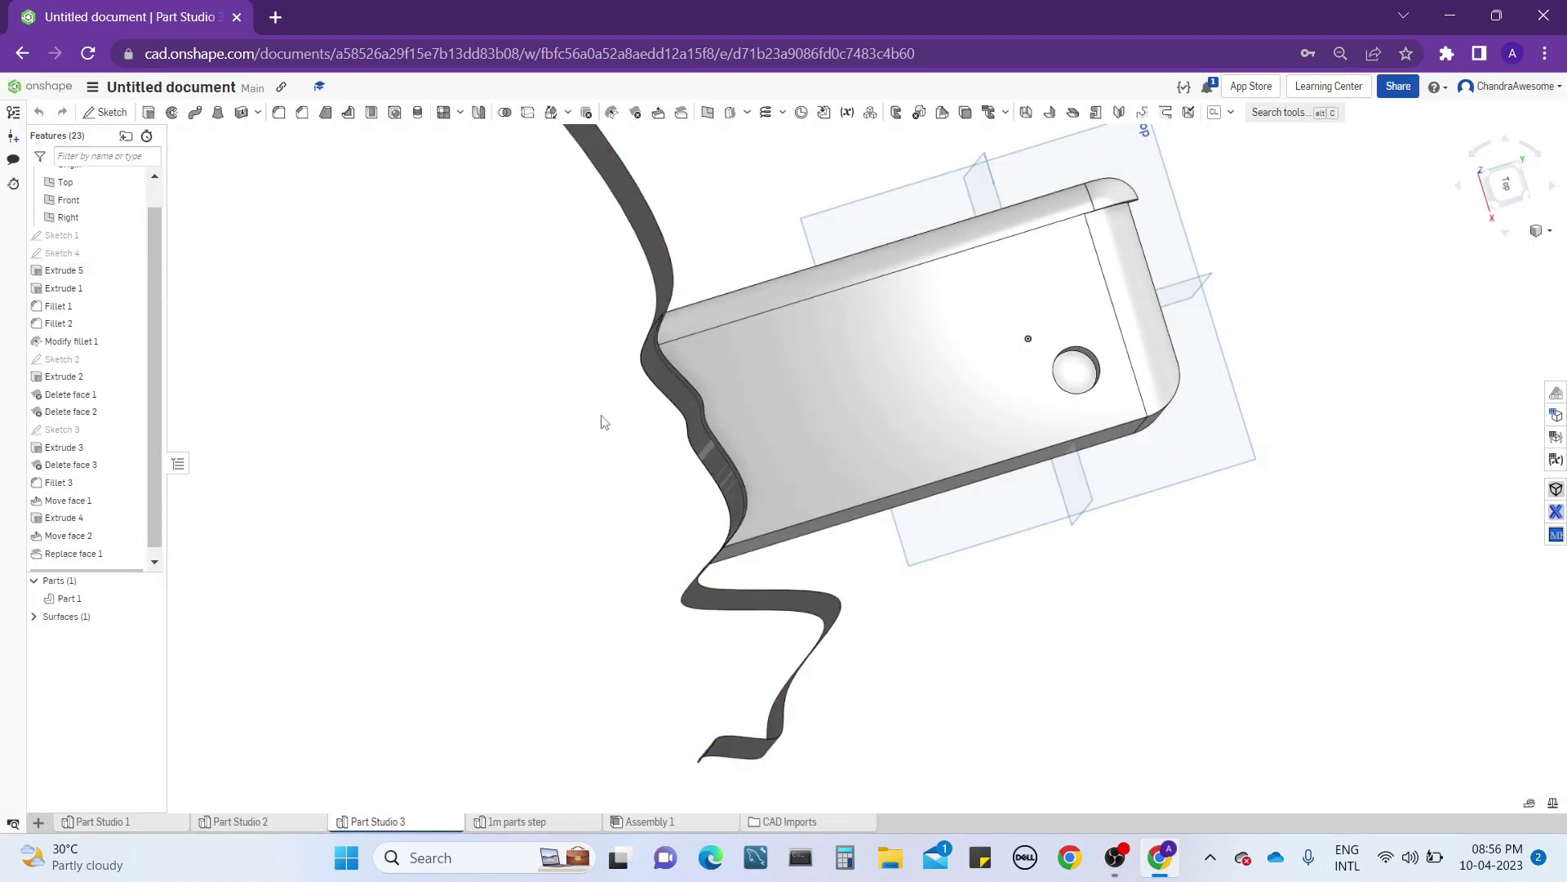
Hide the wavy surface to examine the part's reshaped end face, and show the surface again.
{"action": "left_click", "coordinate": [150, 617]}
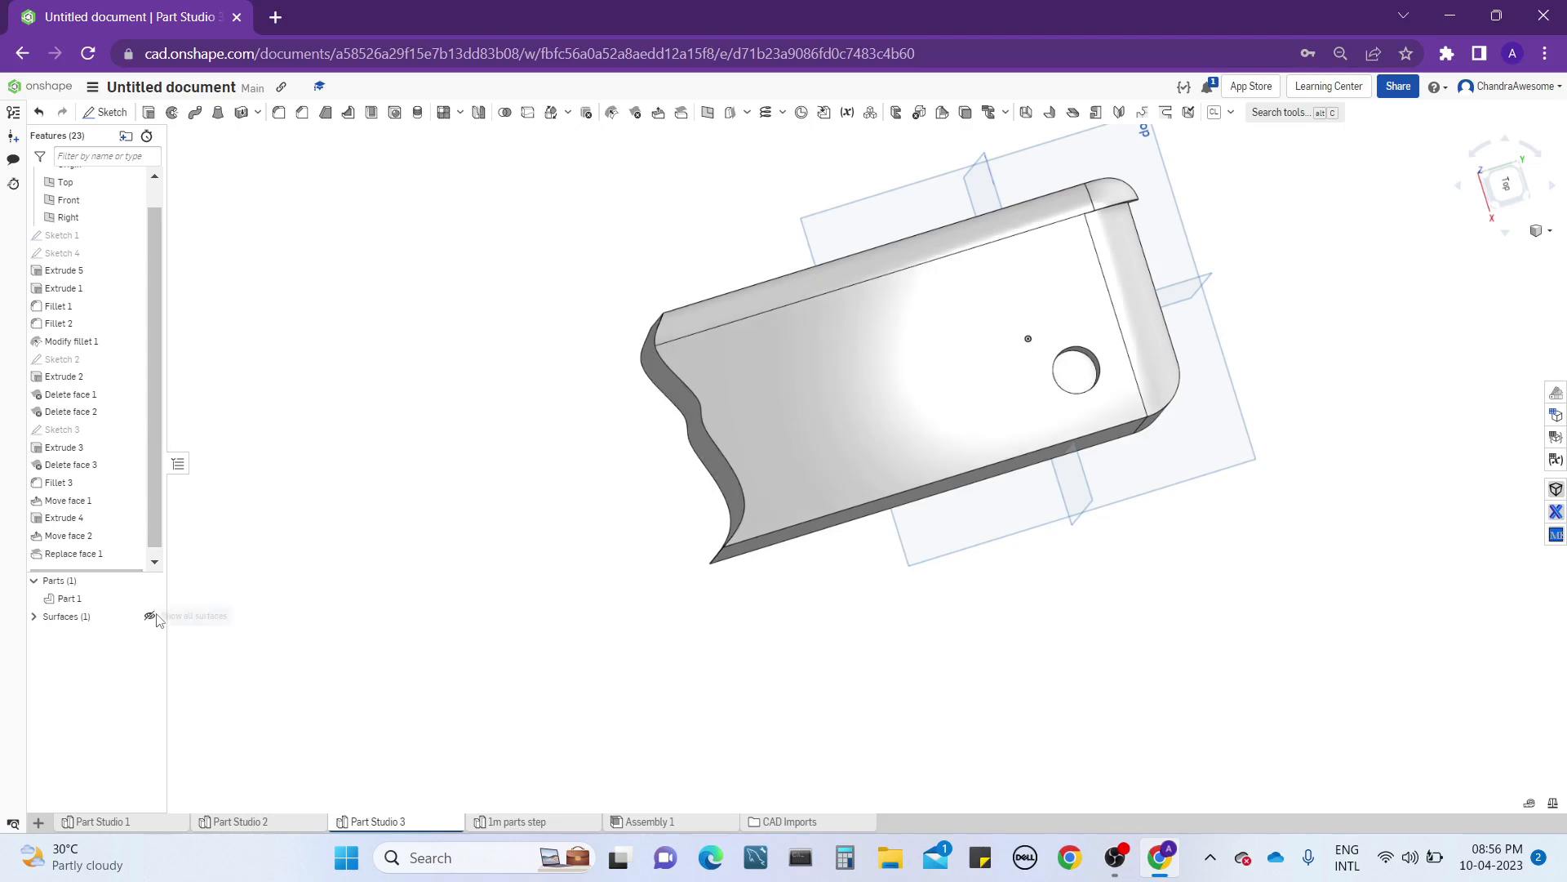
{"action": "right_click_drag", "start_coordinate": [682, 410], "coordinate": [724, 360]}
{"action": "mouse_move", "coordinate": [729, 287]}
{"action": "right_mouse_down"}
{"action": "mouse_move", "coordinate": [857, 384]}
{"action": "mouse_move", "coordinate": [795, 433]}
{"action": "mouse_move", "coordinate": [795, 458]}
{"action": "mouse_move", "coordinate": [729, 270]}
{"action": "mouse_move", "coordinate": [639, 335]}
{"action": "mouse_move", "coordinate": [681, 289]}
{"action": "mouse_move", "coordinate": [599, 486]}
{"action": "mouse_move", "coordinate": [549, 514]}
{"action": "right_mouse_up"}
{"action": "scroll", "coordinate": [639, 336], "scroll_direction": "up", "scroll_amount": 4}
{"action": "left_click", "coordinate": [148, 617]}
{"action": "scroll", "coordinate": [666, 496], "scroll_direction": "down", "scroll_amount": 5}
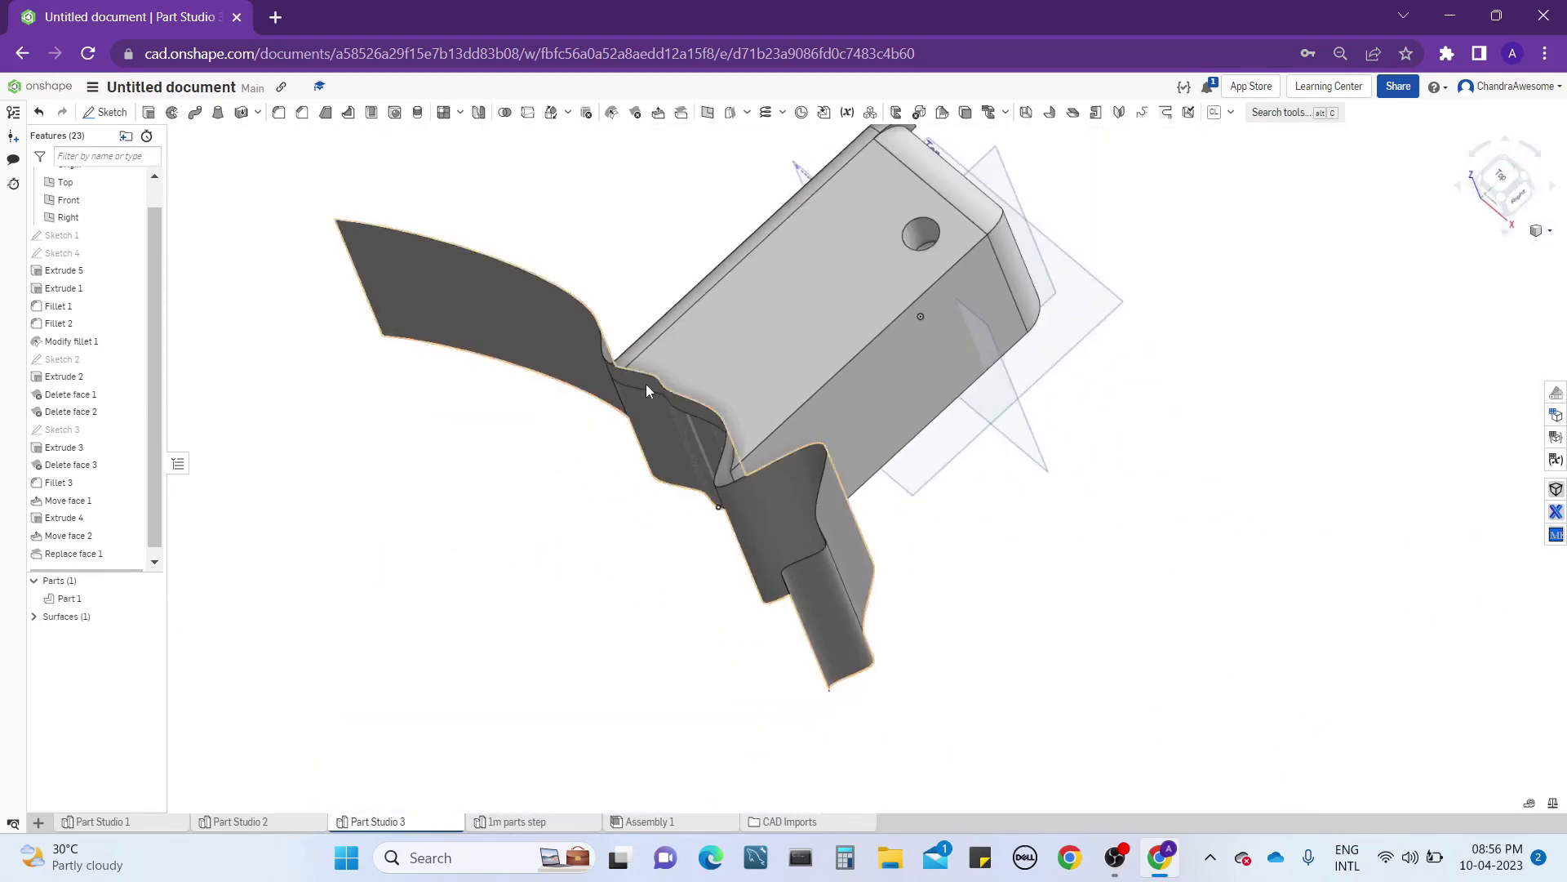
{"action": "mouse_move", "coordinate": [645, 383]}
{"action": "right_mouse_down"}
{"action": "mouse_move", "coordinate": [722, 293]}
{"action": "mouse_move", "coordinate": [560, 335]}
{"action": "mouse_move", "coordinate": [631, 294]}
{"action": "mouse_move", "coordinate": [775, 398]}
{"action": "mouse_move", "coordinate": [742, 413]}
{"action": "mouse_move", "coordinate": [685, 371]}
{"action": "mouse_move", "coordinate": [666, 467]}
{"action": "mouse_move", "coordinate": [693, 393]}
{"action": "mouse_move", "coordinate": [669, 379]}
{"action": "right_mouse_up"}
{"action": "scroll", "coordinate": [710, 392], "scroll_direction": "up", "scroll_amount": 4}
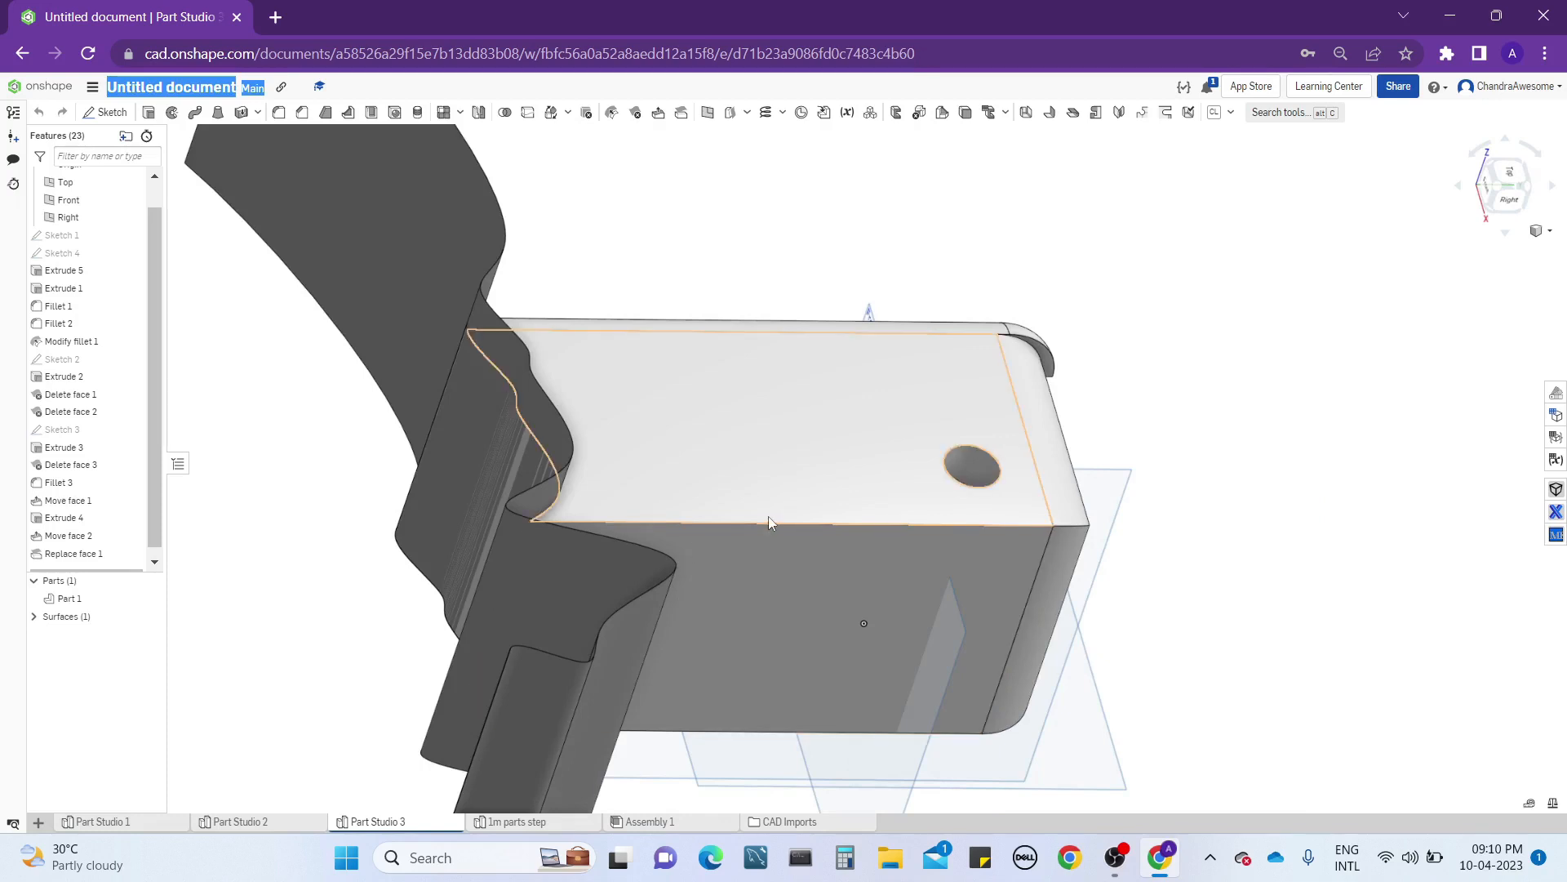
Delete the Replace face 1 feature.
{"action": "scroll", "coordinate": [858, 432], "scroll_direction": "down", "scroll_amount": 1}
{"action": "right_click_drag", "start_coordinate": [733, 400], "coordinate": [717, 415]}
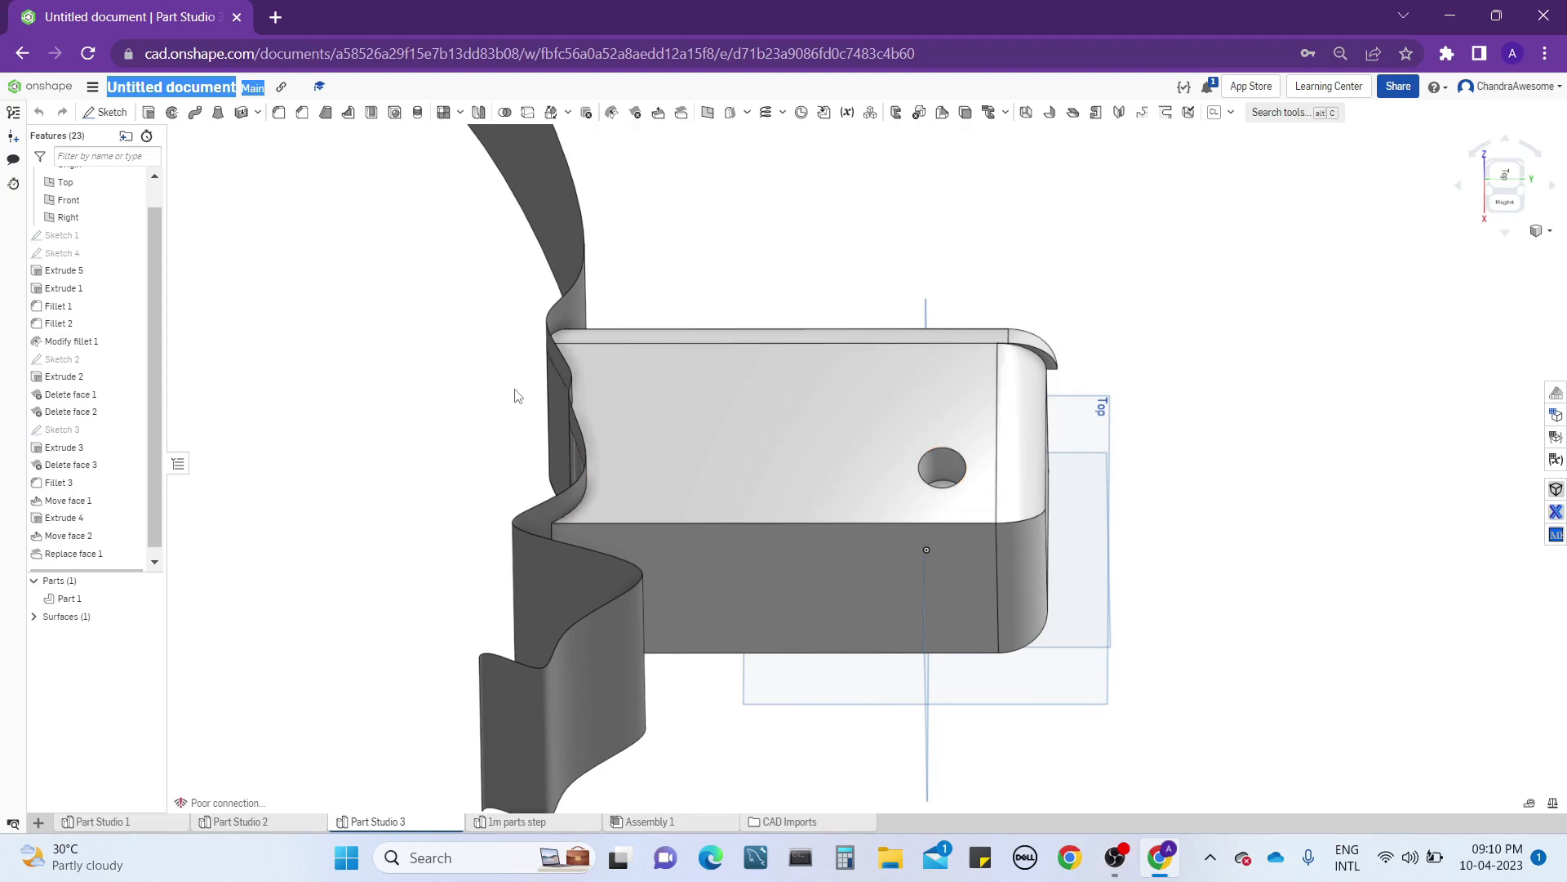
{"action": "right_click_drag", "start_coordinate": [538, 395], "coordinate": [516, 428]}
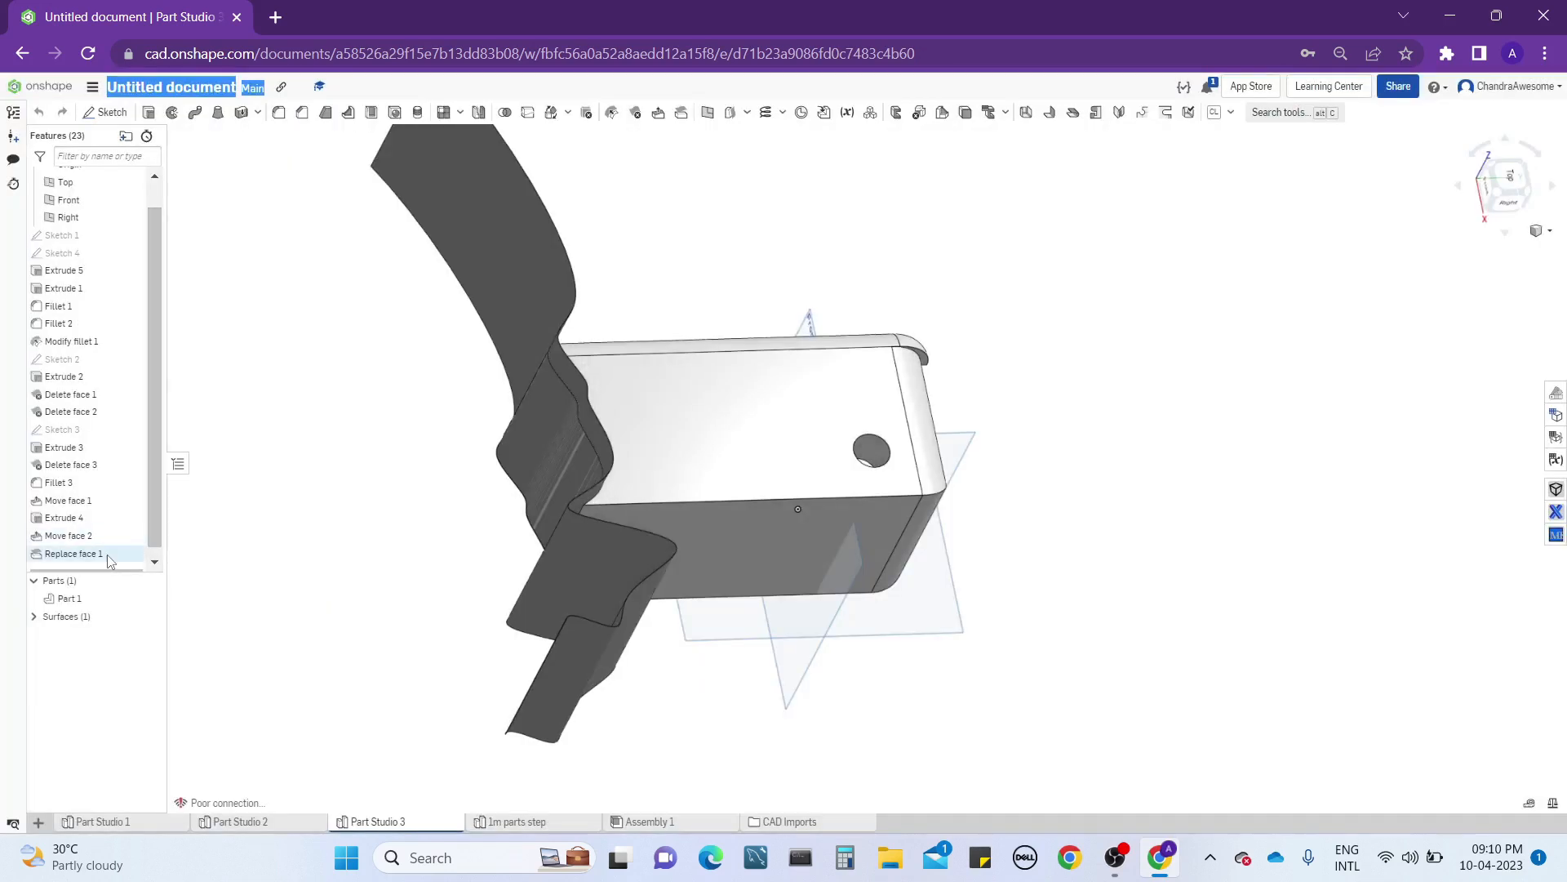
{"action": "right_click", "coordinate": [112, 558]}
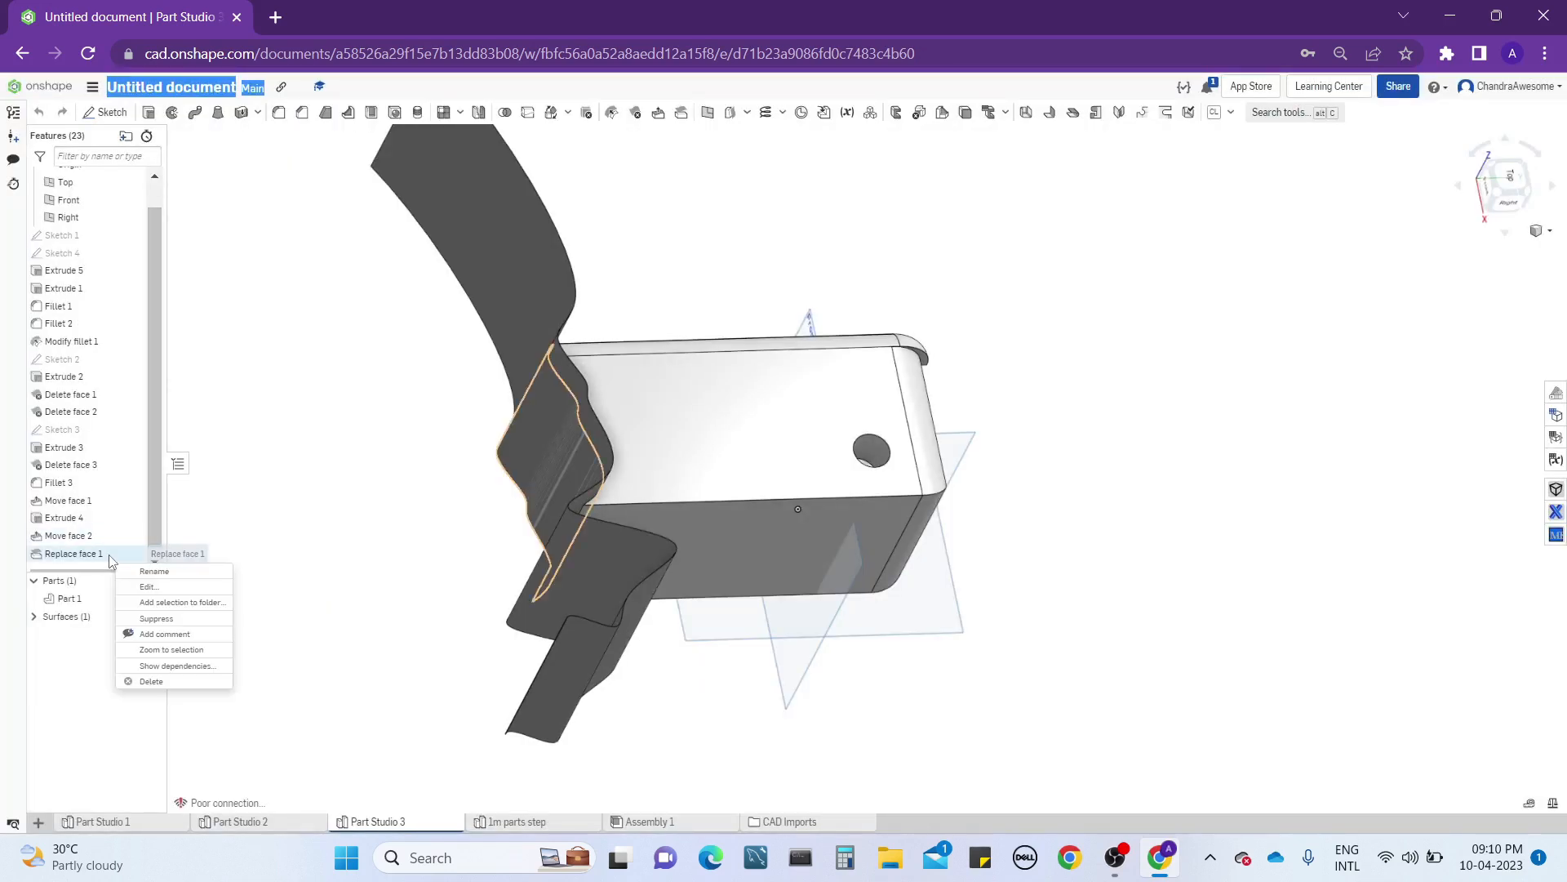
{"action": "left_click", "coordinate": [157, 680]}
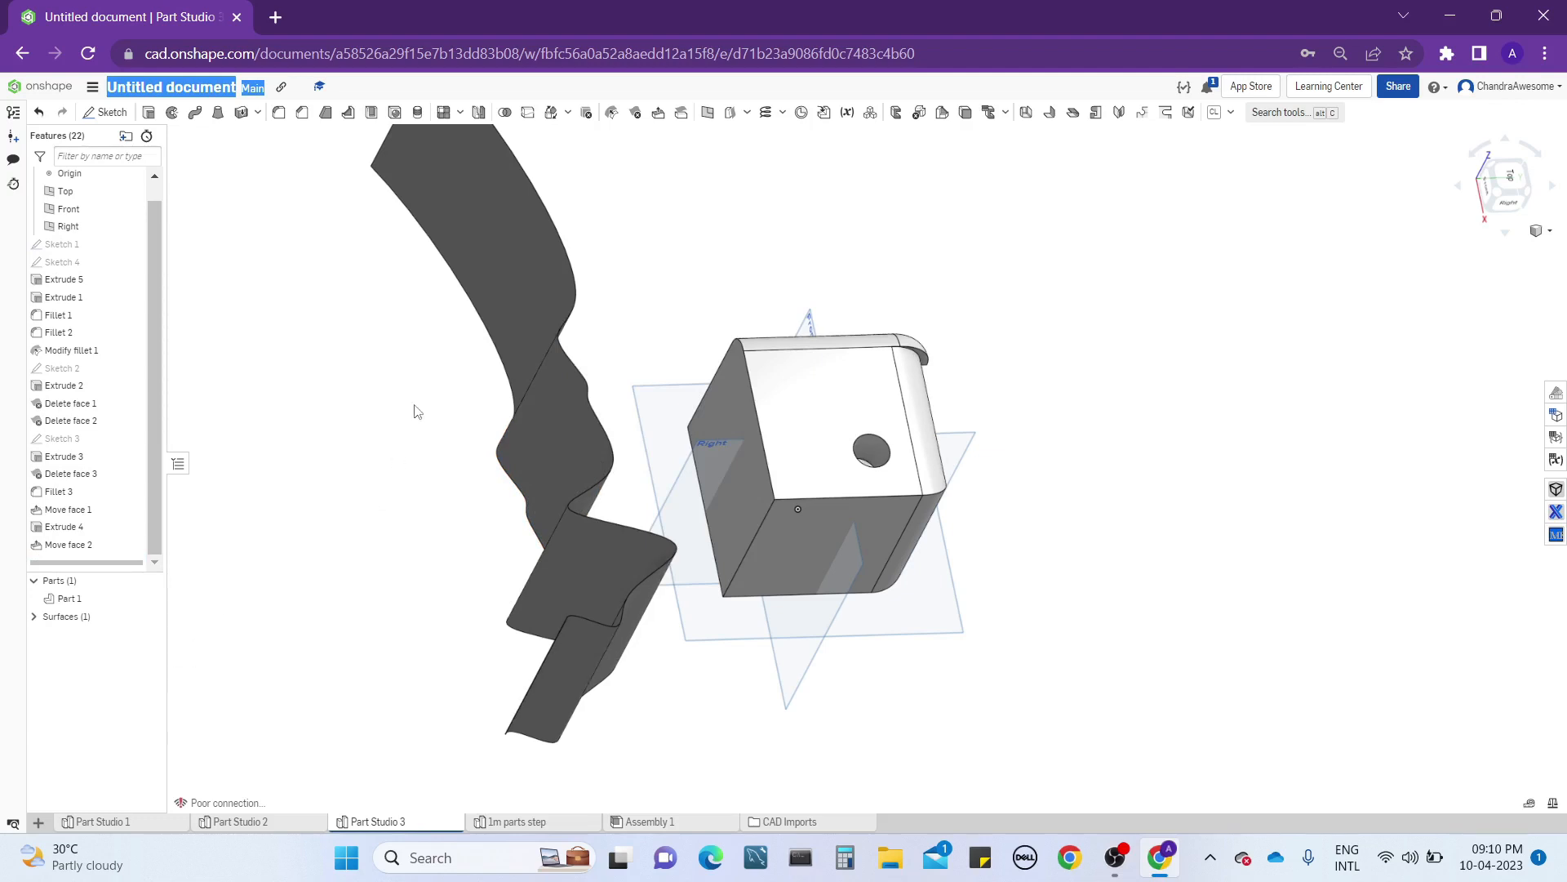
Extrude the cube's flat side face 1 in toward the wavy surface as a new part, and reload the page.
{"action": "left_click", "coordinate": [149, 113]}
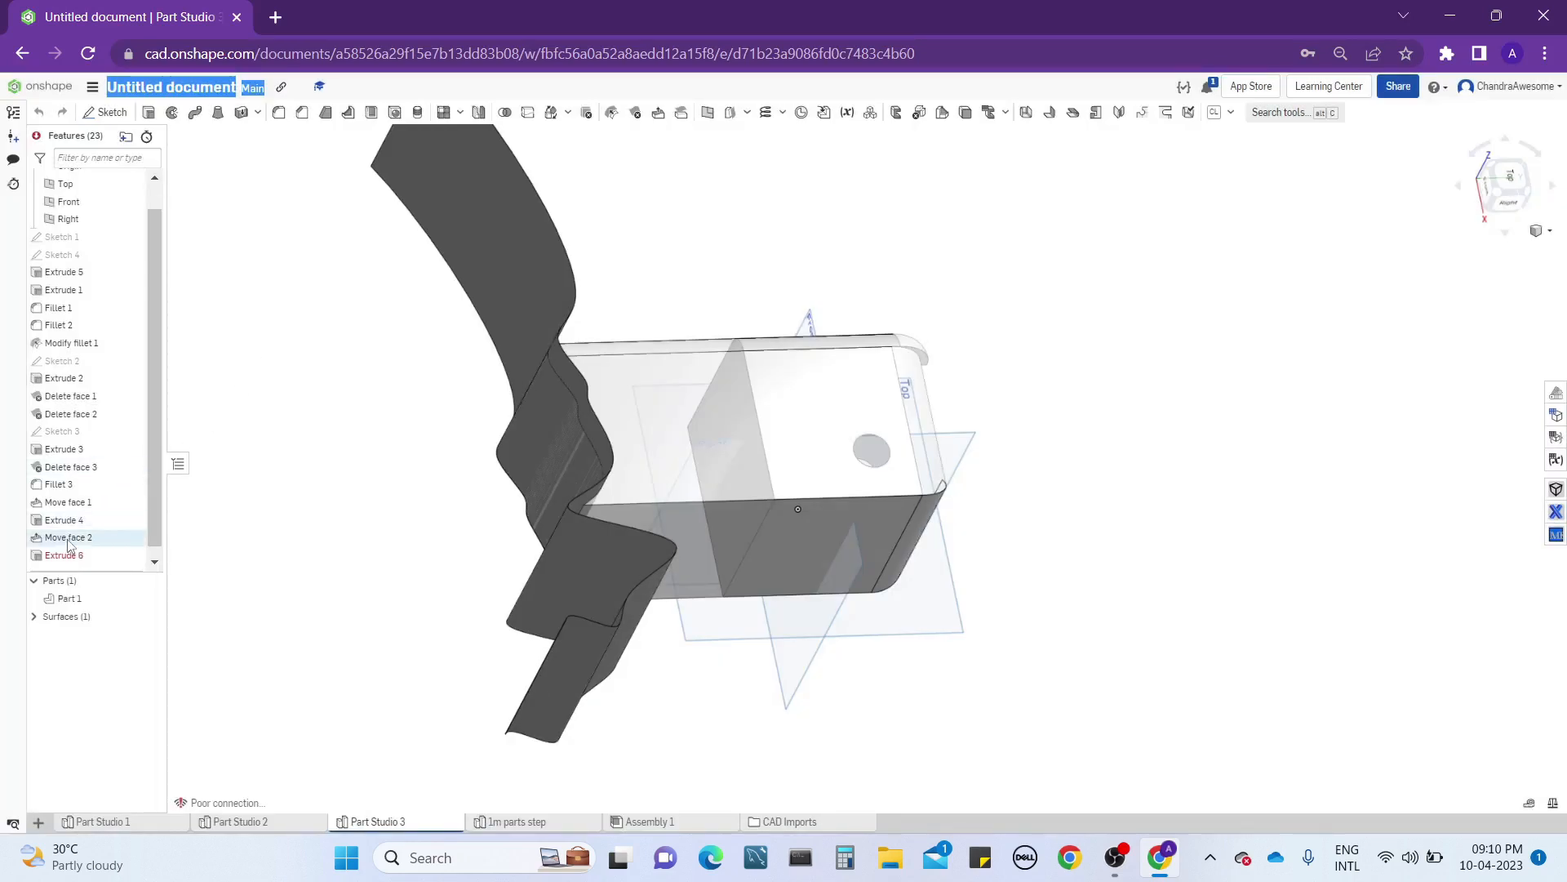
{"action": "right_click", "coordinate": [69, 558]}
{"action": "left_click", "coordinate": [122, 586]}
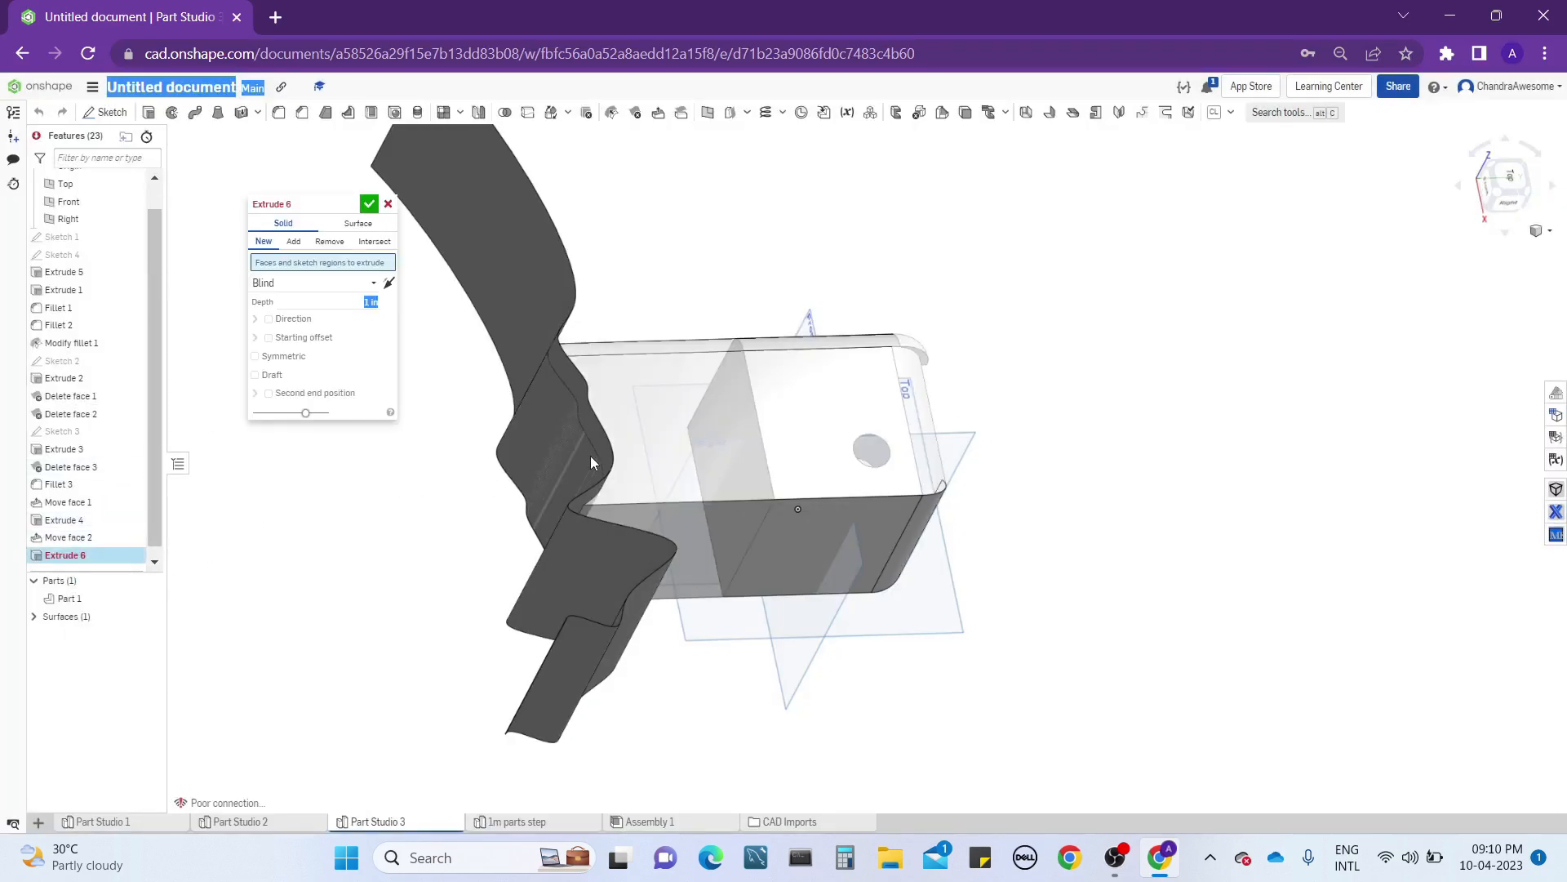
{"action": "left_click", "coordinate": [738, 421]}
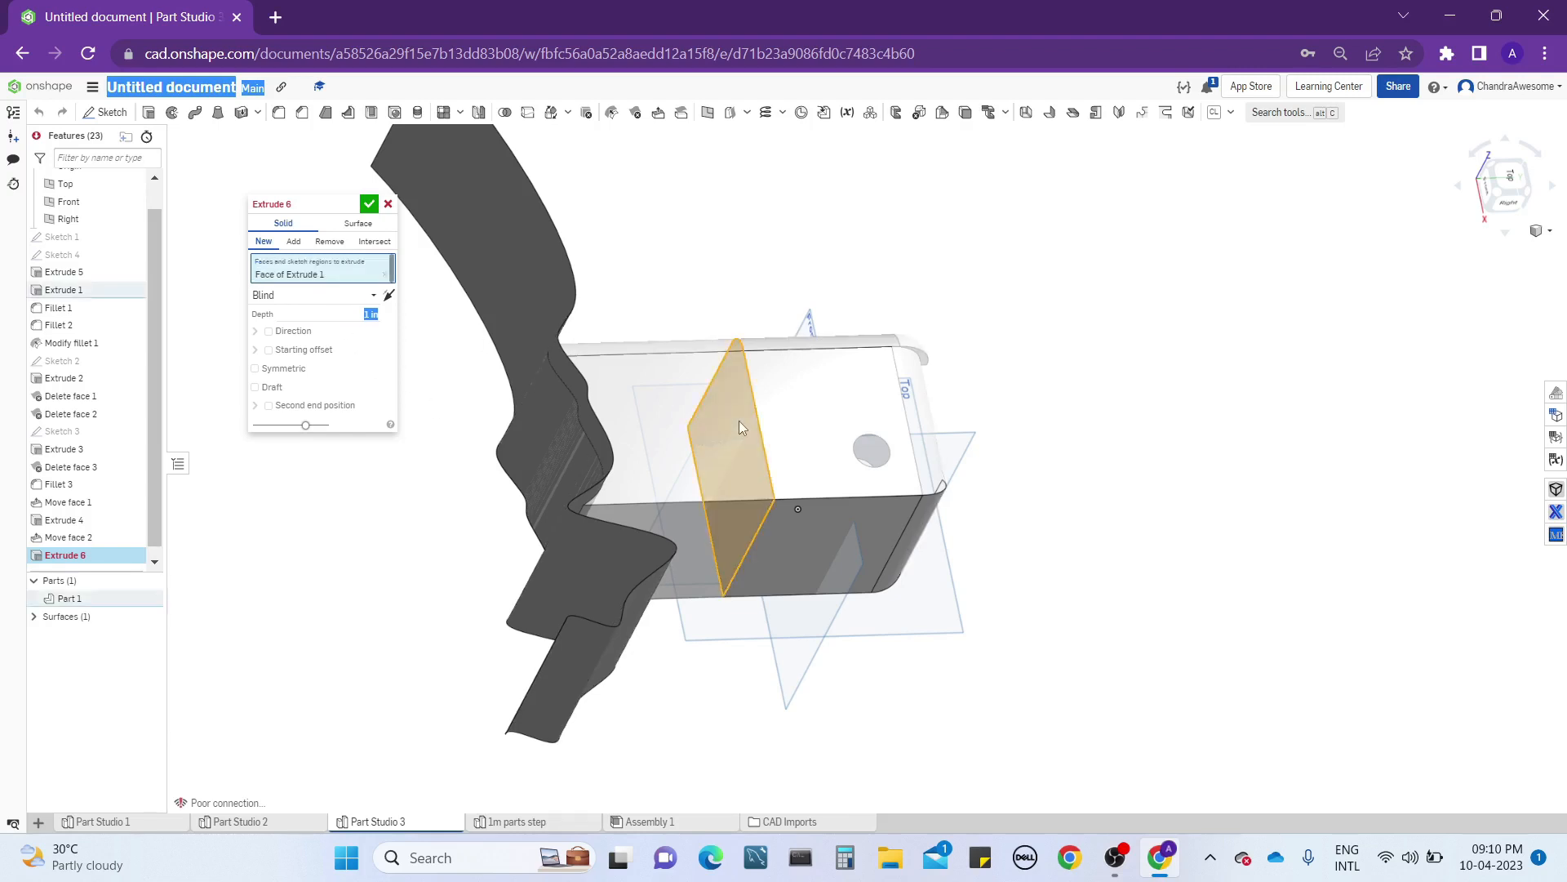
{"action": "mouse_move", "coordinate": [738, 421]}
{"action": "right_mouse_down"}
{"action": "mouse_move", "coordinate": [700, 462]}
{"action": "mouse_move", "coordinate": [717, 431]}
{"action": "right_mouse_up"}
{"action": "left_click", "coordinate": [412, 339]}
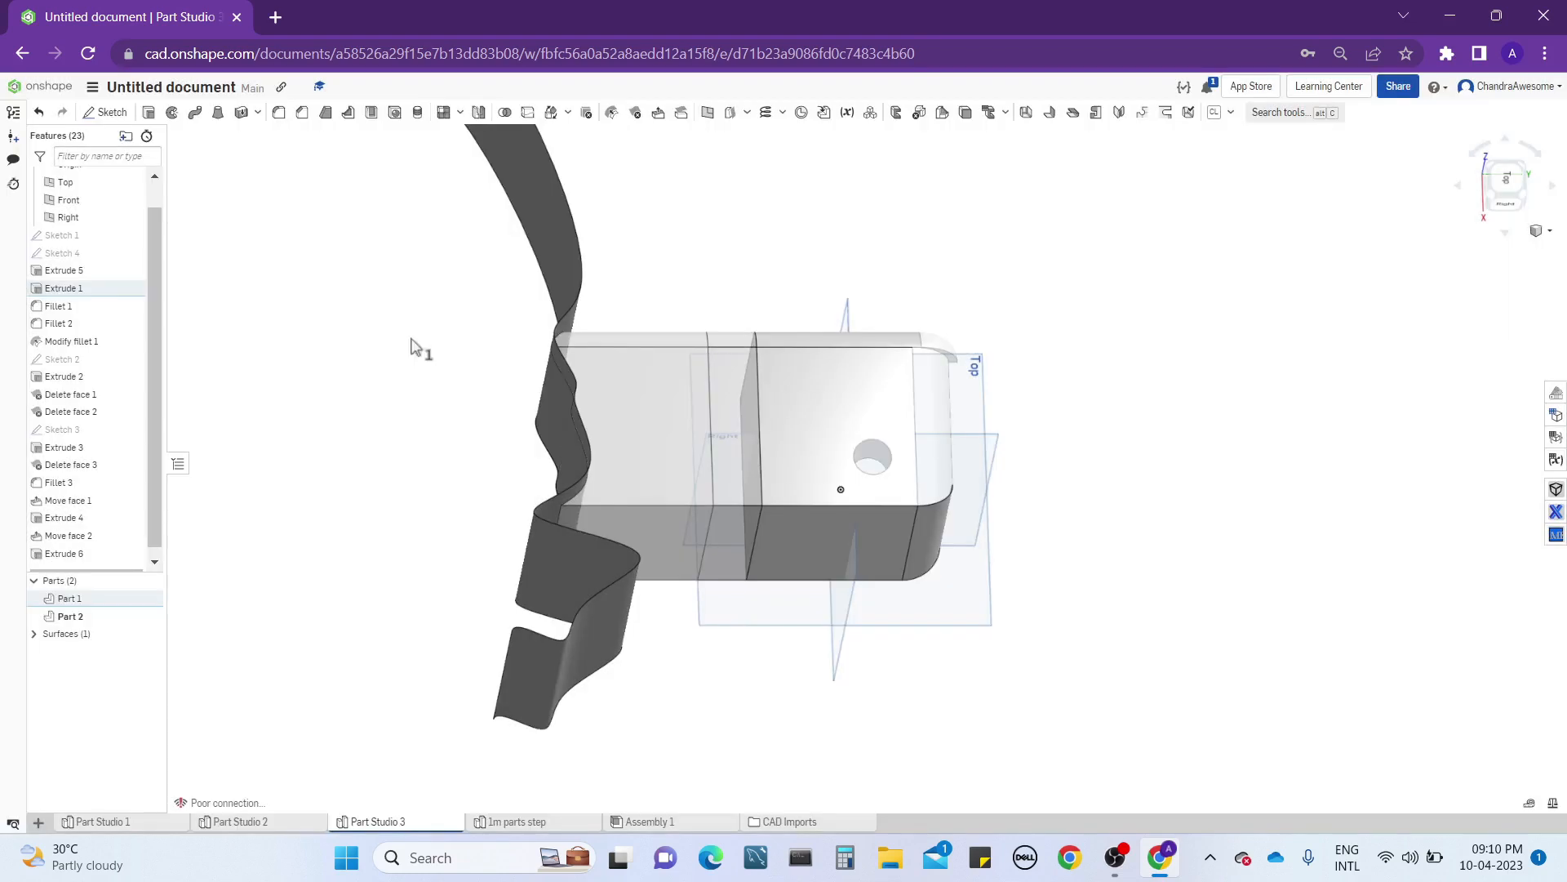
{"action": "left_click", "coordinate": [89, 53]}
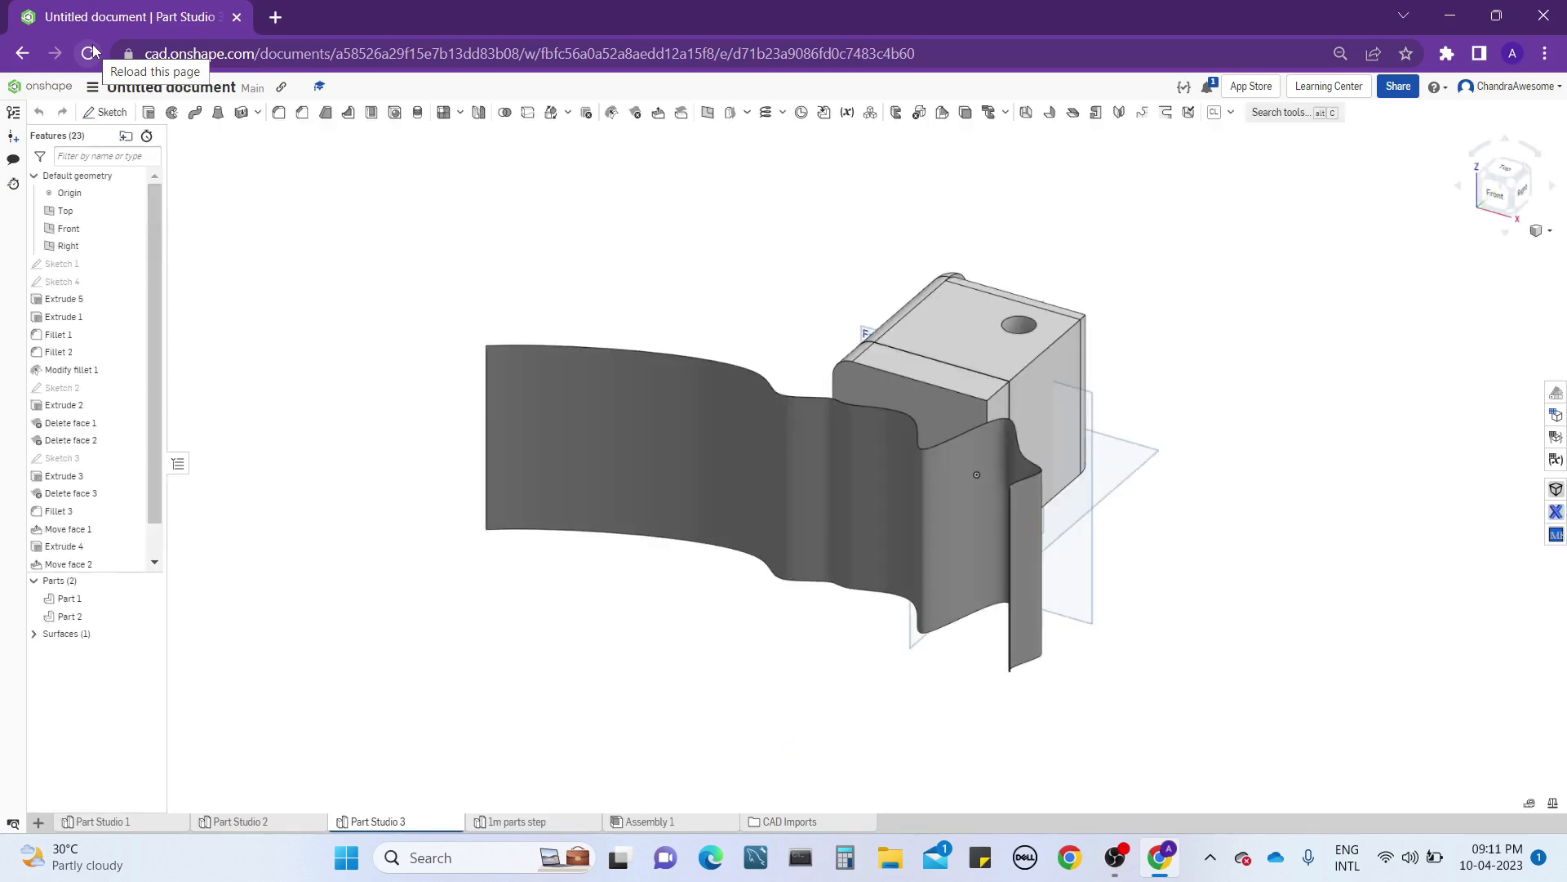
Edit the Extrude 6 feature so its end condition is Up to face, terminating at the wavy surface.
{"action": "right_click_drag", "start_coordinate": [937, 508], "coordinate": [326, 518]}
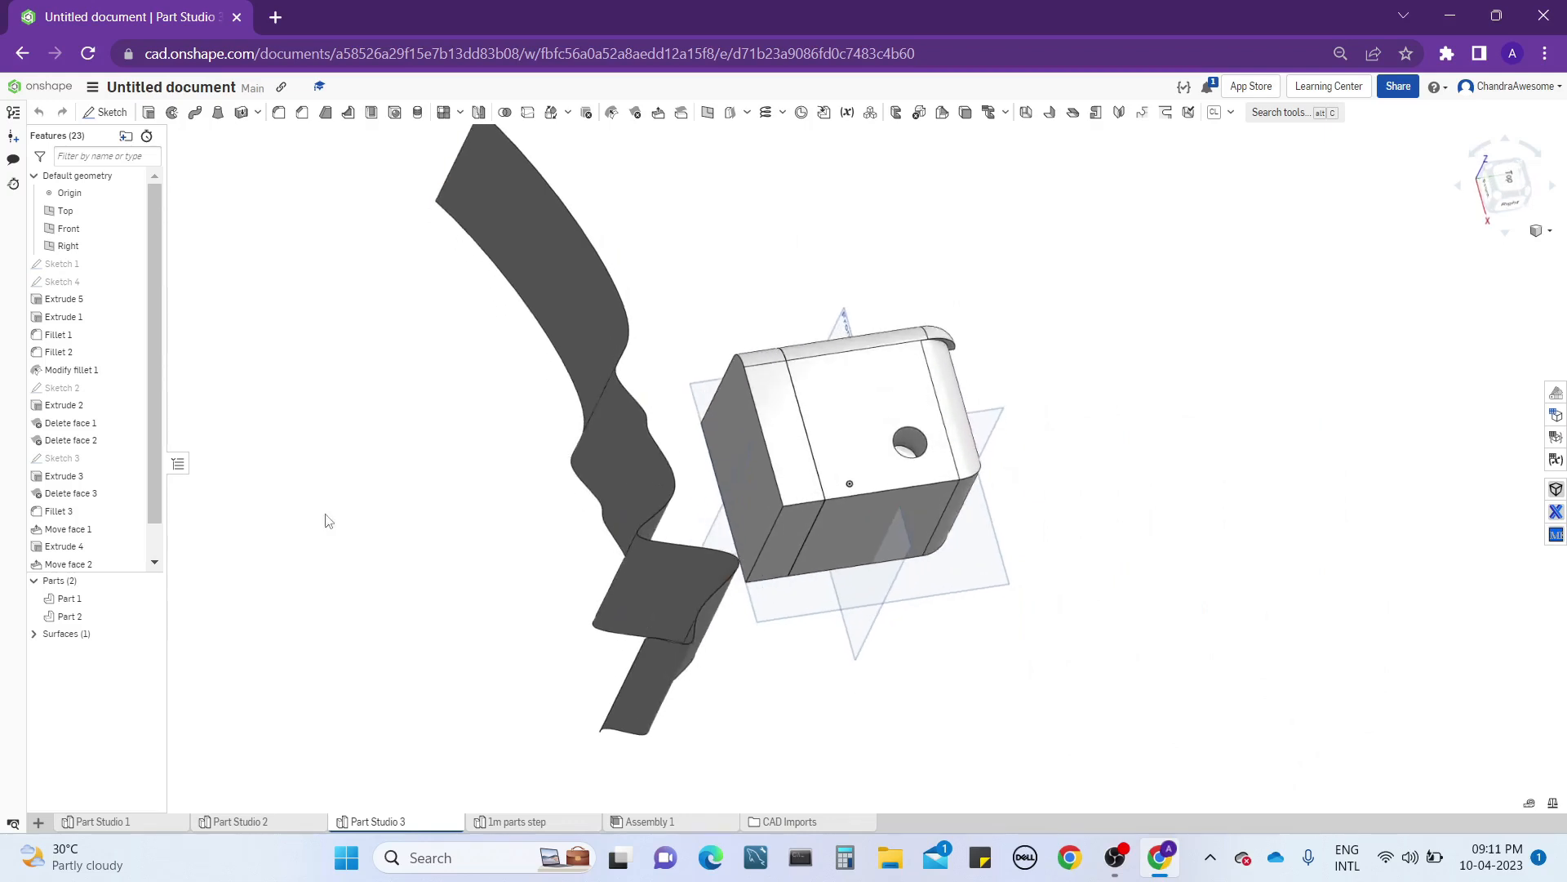
{"action": "scroll", "coordinate": [112, 567], "scroll_direction": "down", "scroll_amount": 1}
{"action": "right_click", "coordinate": [109, 547]}
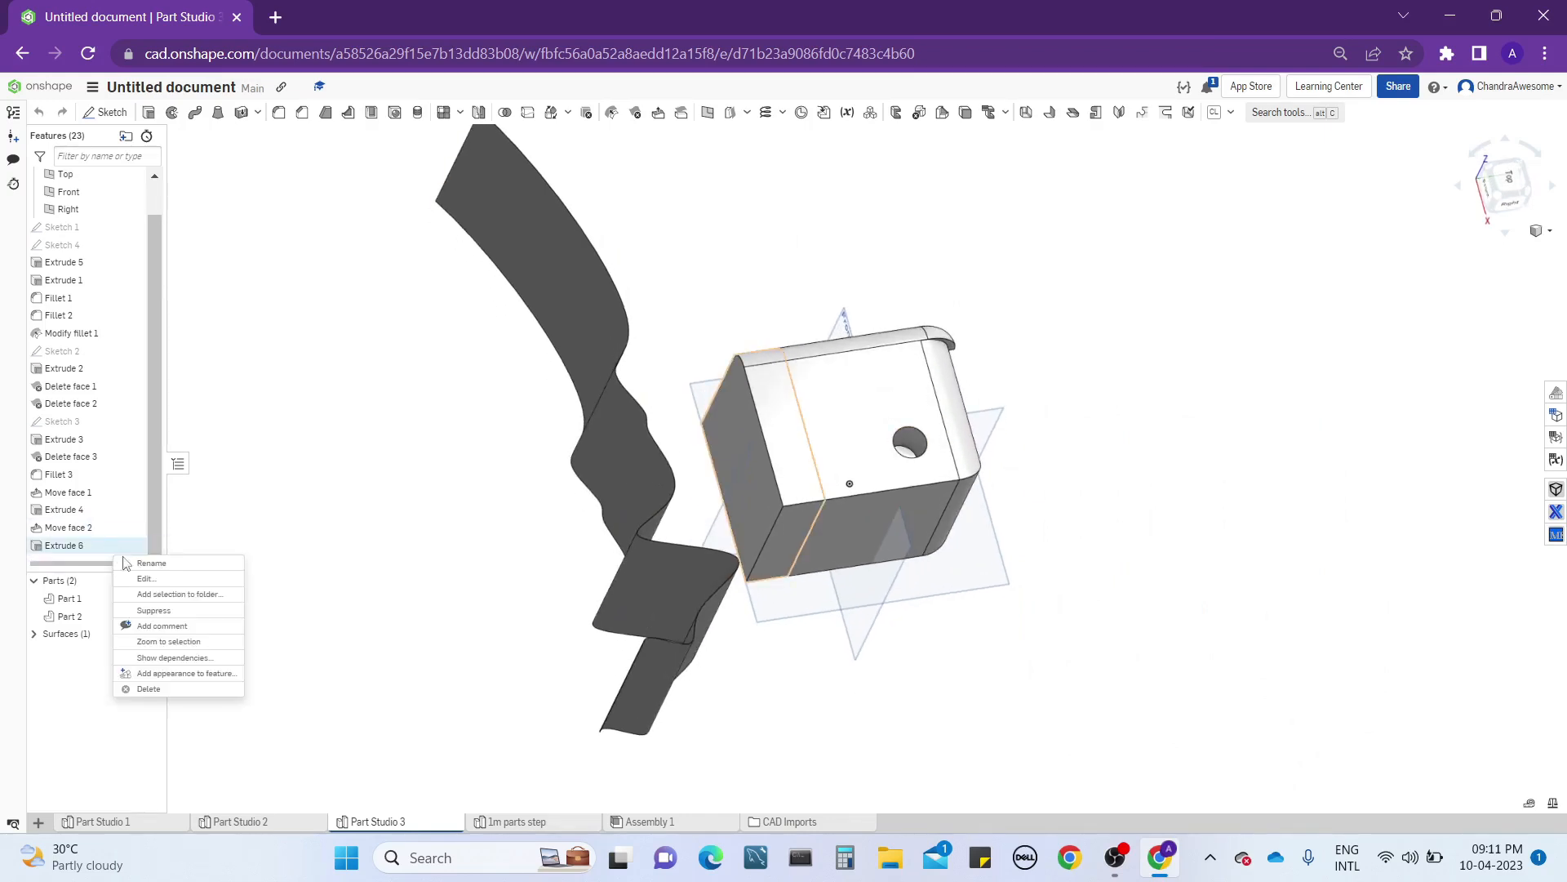
{"action": "left_click", "coordinate": [141, 581]}
{"action": "right_click_drag", "start_coordinate": [722, 474], "coordinate": [713, 449]}
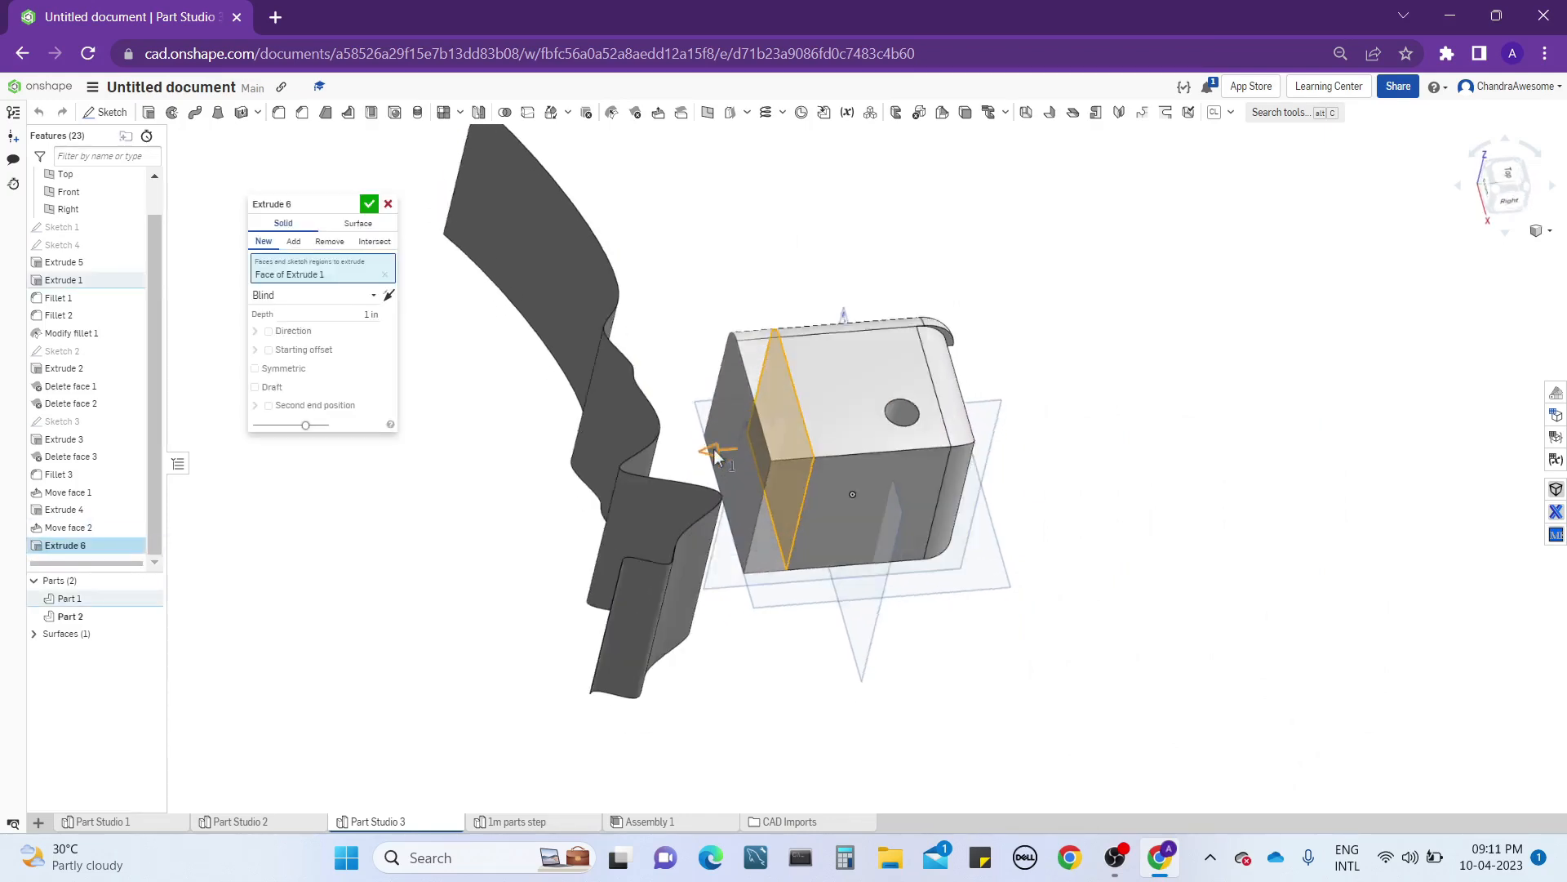
{"action": "left_click", "coordinate": [314, 295]}
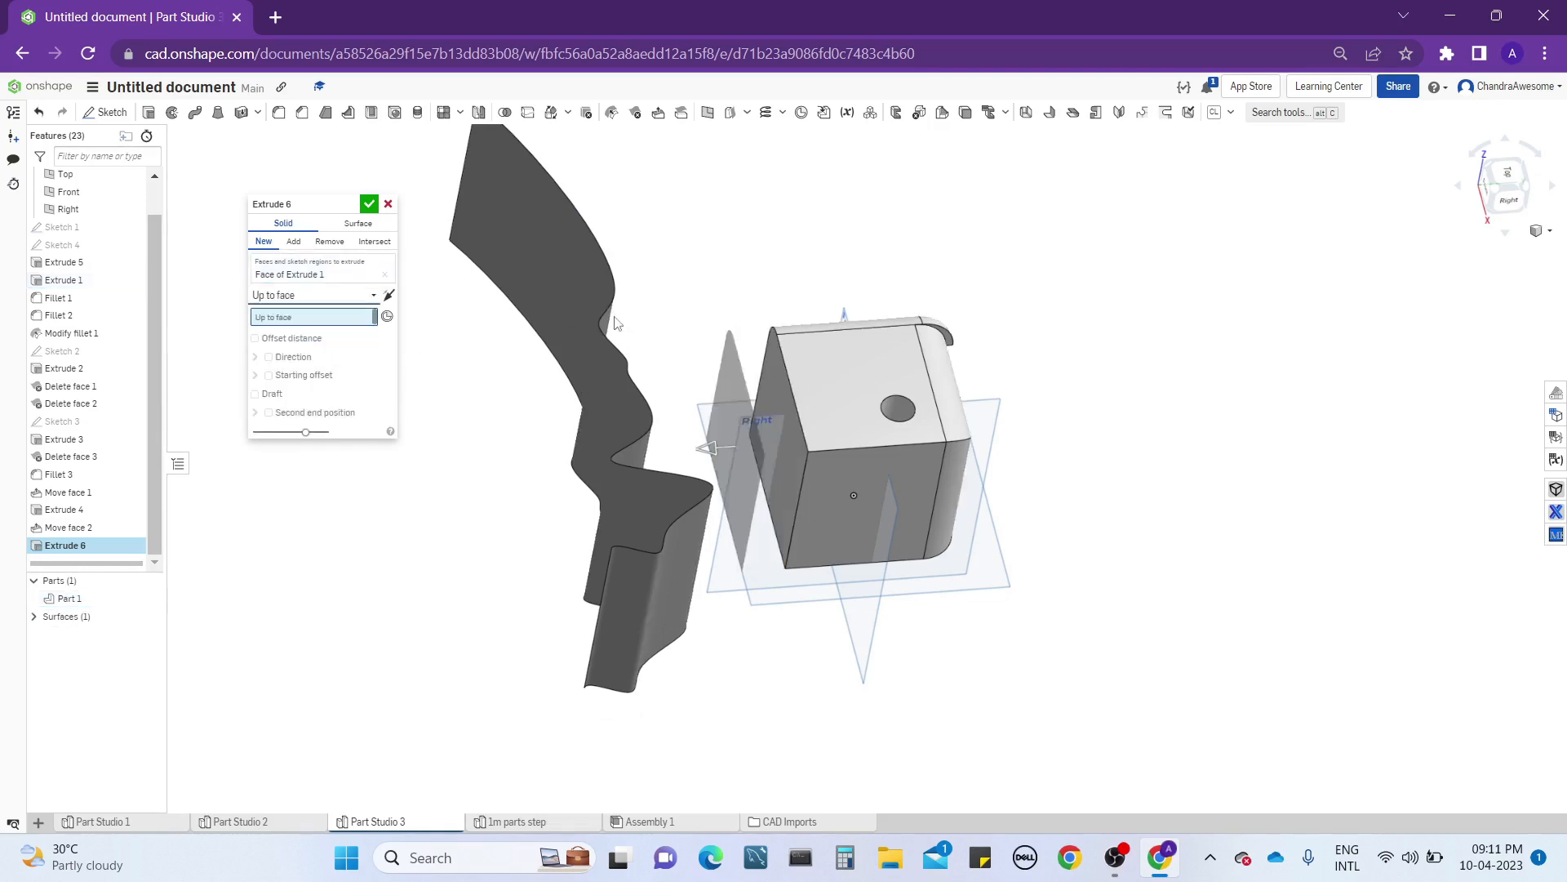
{"action": "right_click_drag", "start_coordinate": [686, 276], "coordinate": [623, 287]}
{"action": "left_click", "coordinate": [623, 349]}
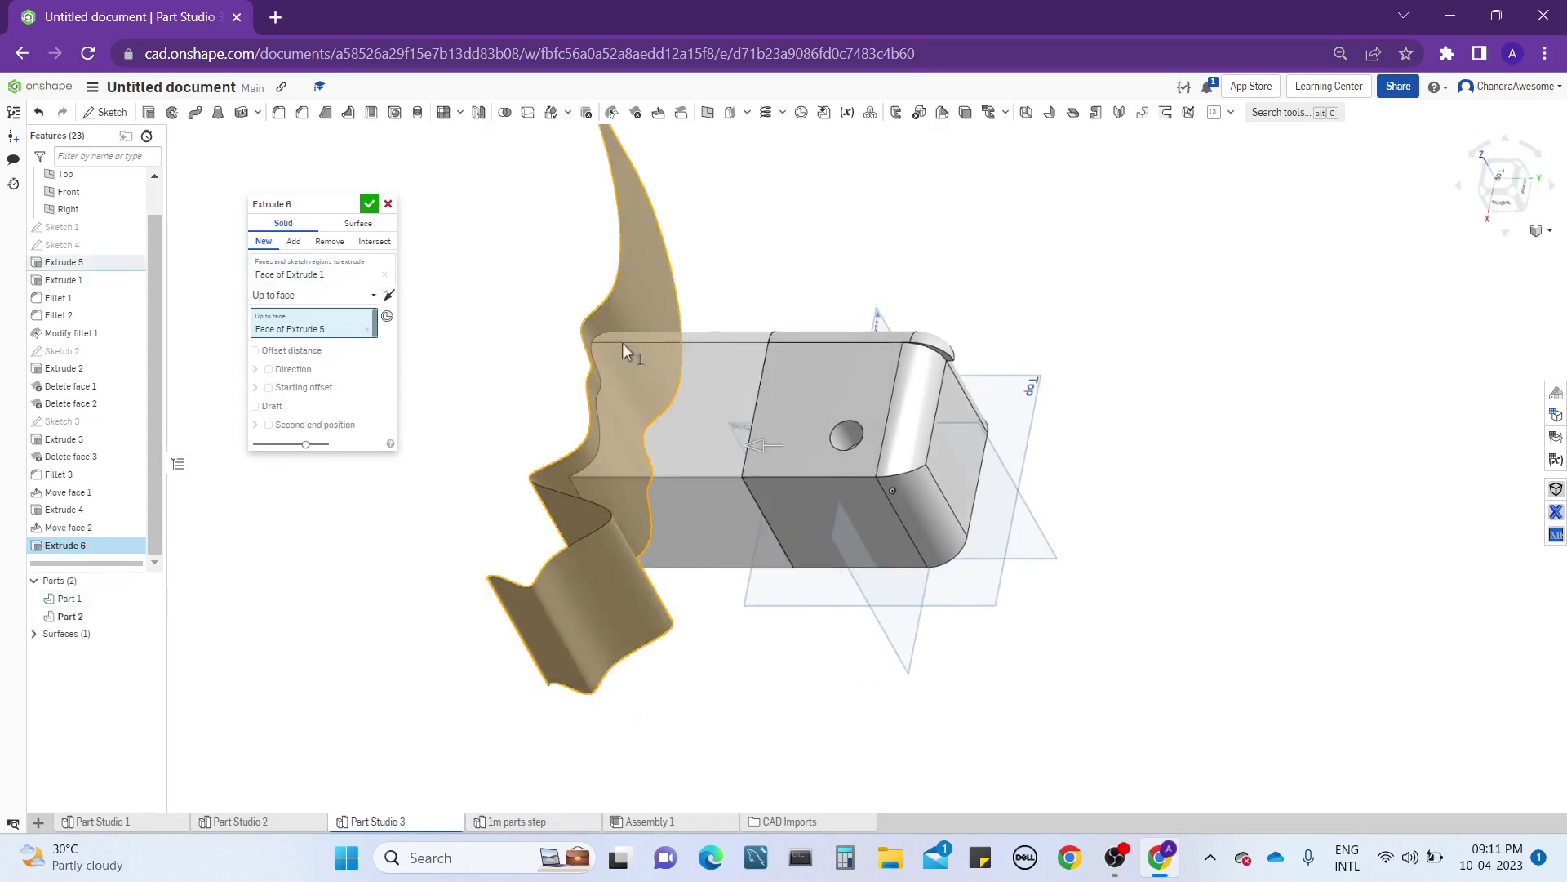
{"action": "left_click", "coordinate": [368, 206]}
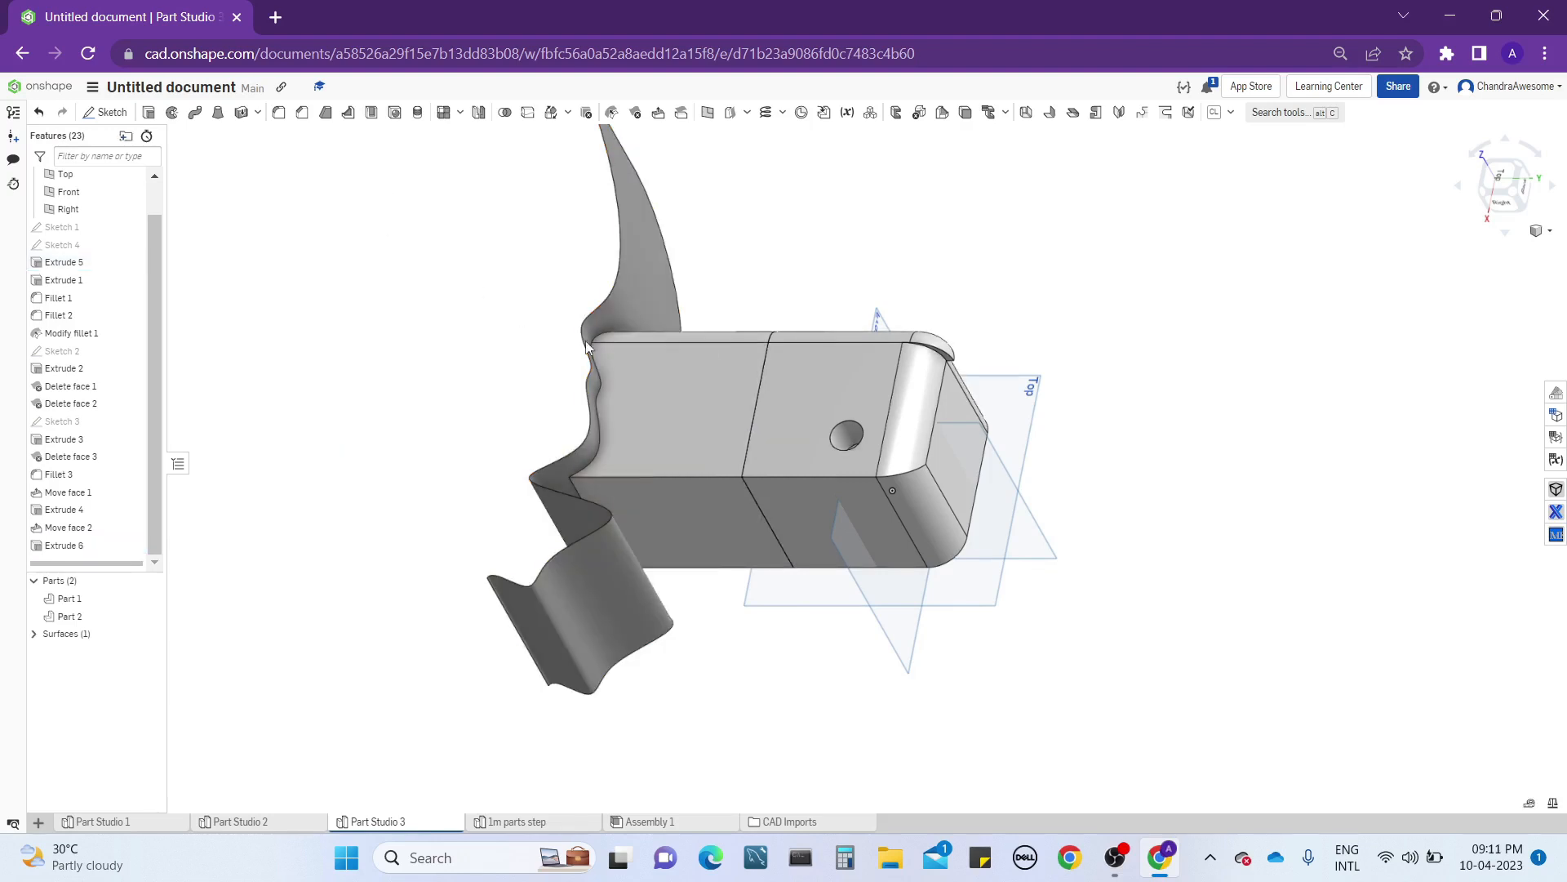
Hide the wavy surface and examine the extruded part's contoured end face from several angles.
{"action": "mouse_move", "coordinate": [585, 340]}
{"action": "right_mouse_down"}
{"action": "mouse_move", "coordinate": [678, 355]}
{"action": "mouse_move", "coordinate": [595, 352]}
{"action": "right_mouse_up"}
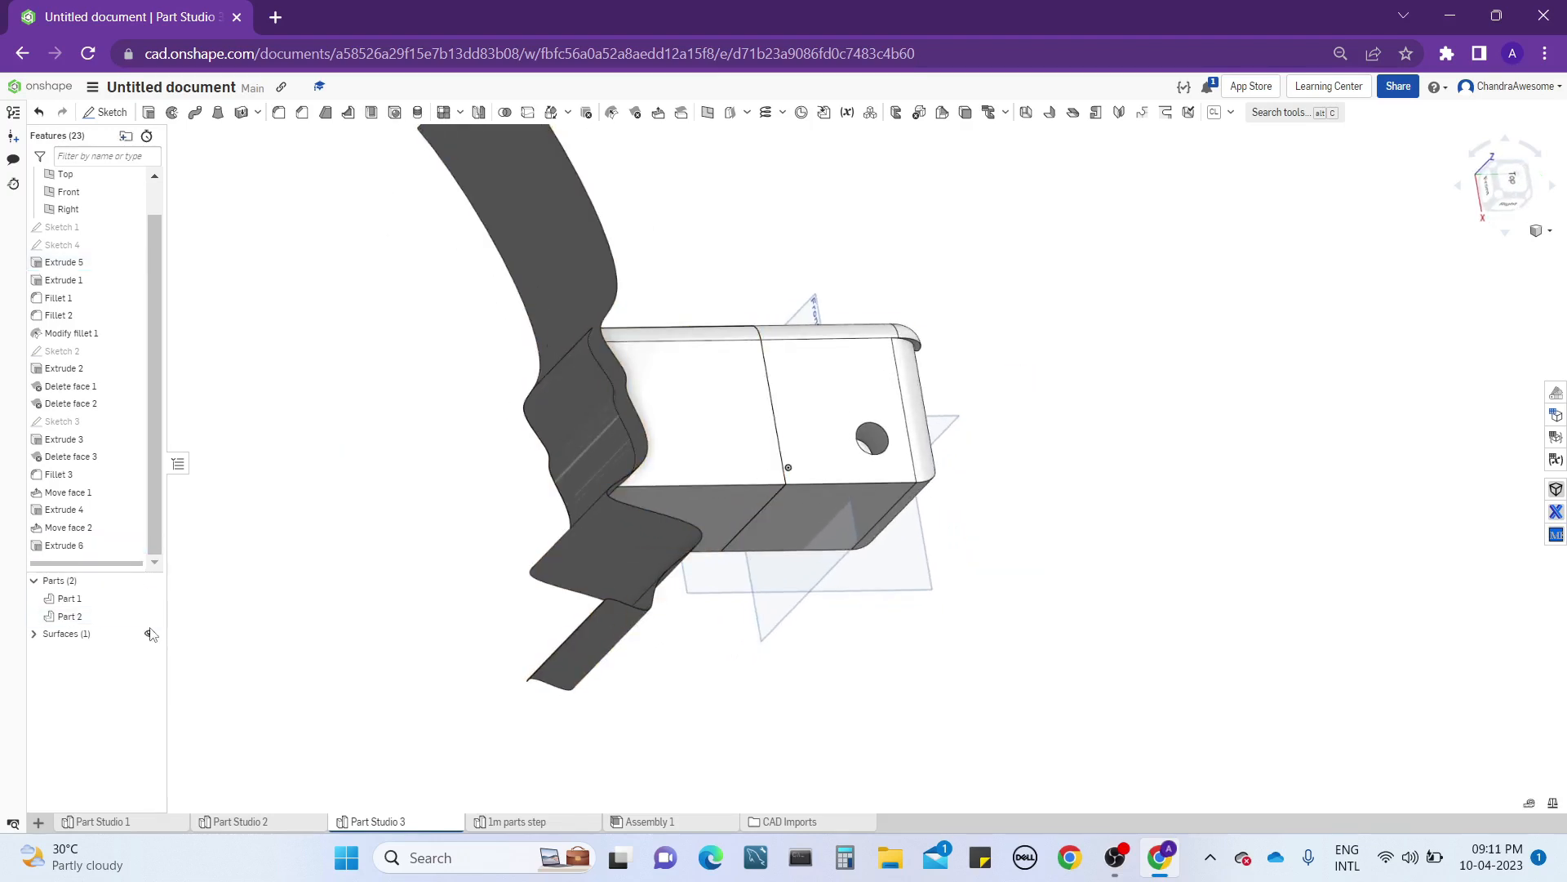
{"action": "left_click", "coordinate": [151, 634]}
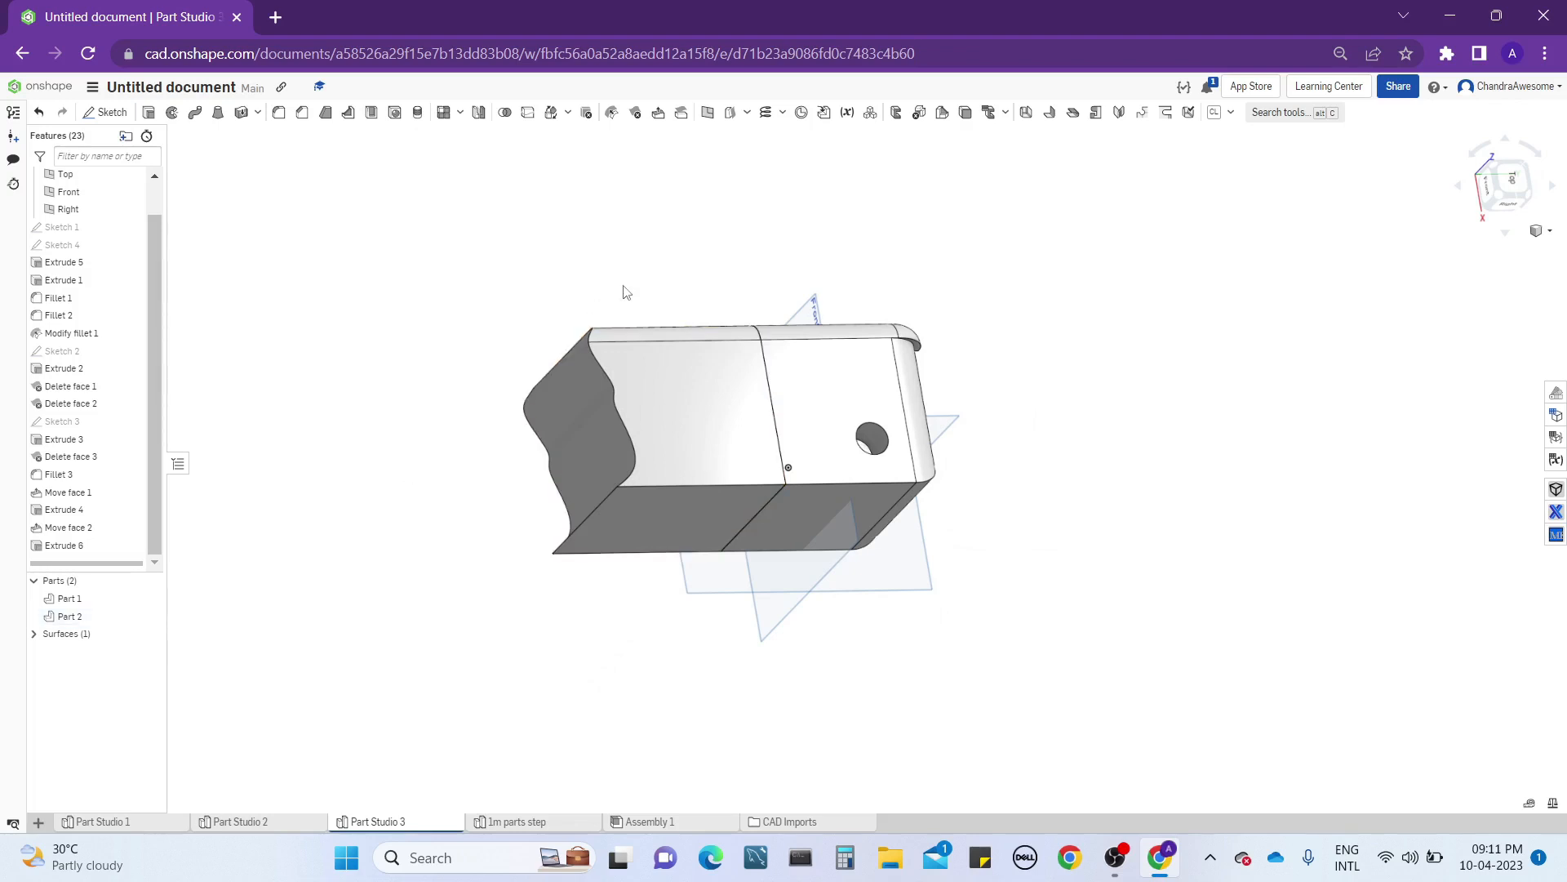
{"action": "right_click_drag", "start_coordinate": [721, 270], "coordinate": [697, 196]}
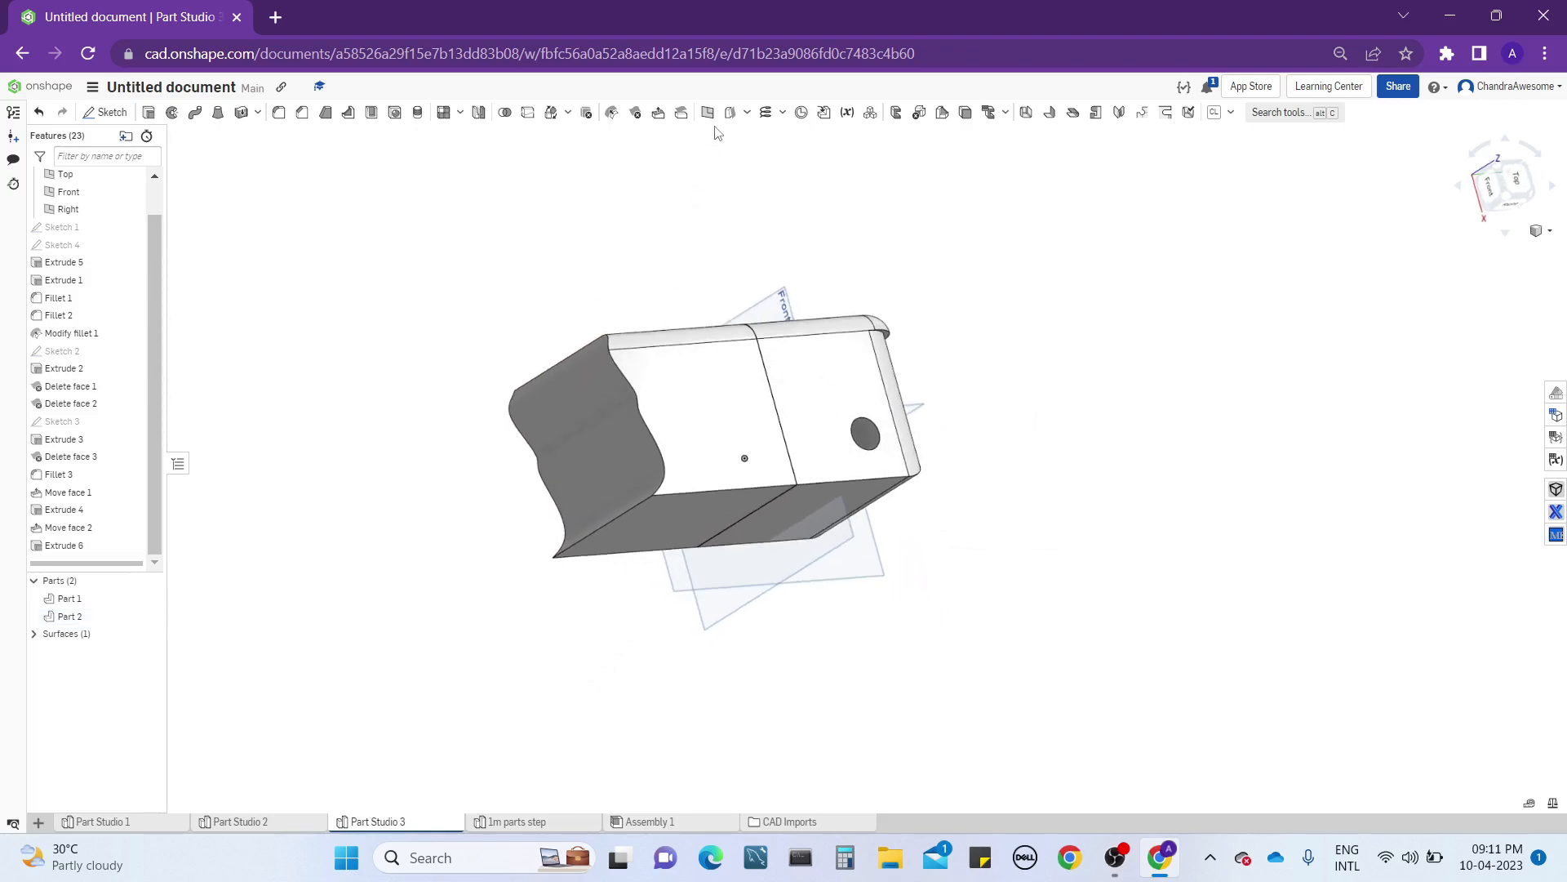
{"action": "scroll", "coordinate": [594, 379], "scroll_direction": "up", "scroll_amount": 4}
{"action": "mouse_move", "coordinate": [595, 378]}
{"action": "right_mouse_down"}
{"action": "mouse_move", "coordinate": [713, 368]}
{"action": "mouse_move", "coordinate": [759, 316]}
{"action": "mouse_move", "coordinate": [544, 376]}
{"action": "mouse_move", "coordinate": [526, 441]}
{"action": "mouse_move", "coordinate": [552, 360]}
{"action": "mouse_move", "coordinate": [521, 365]}
{"action": "mouse_move", "coordinate": [653, 393]}
{"action": "mouse_move", "coordinate": [595, 382]}
{"action": "mouse_move", "coordinate": [671, 433]}
{"action": "mouse_move", "coordinate": [710, 371]}
{"action": "mouse_move", "coordinate": [624, 540]}
{"action": "mouse_move", "coordinate": [610, 493]}
{"action": "mouse_move", "coordinate": [669, 429]}
{"action": "mouse_move", "coordinate": [666, 484]}
{"action": "mouse_move", "coordinate": [640, 476]}
{"action": "mouse_move", "coordinate": [623, 525]}
{"action": "mouse_move", "coordinate": [616, 410]}
{"action": "right_mouse_up"}
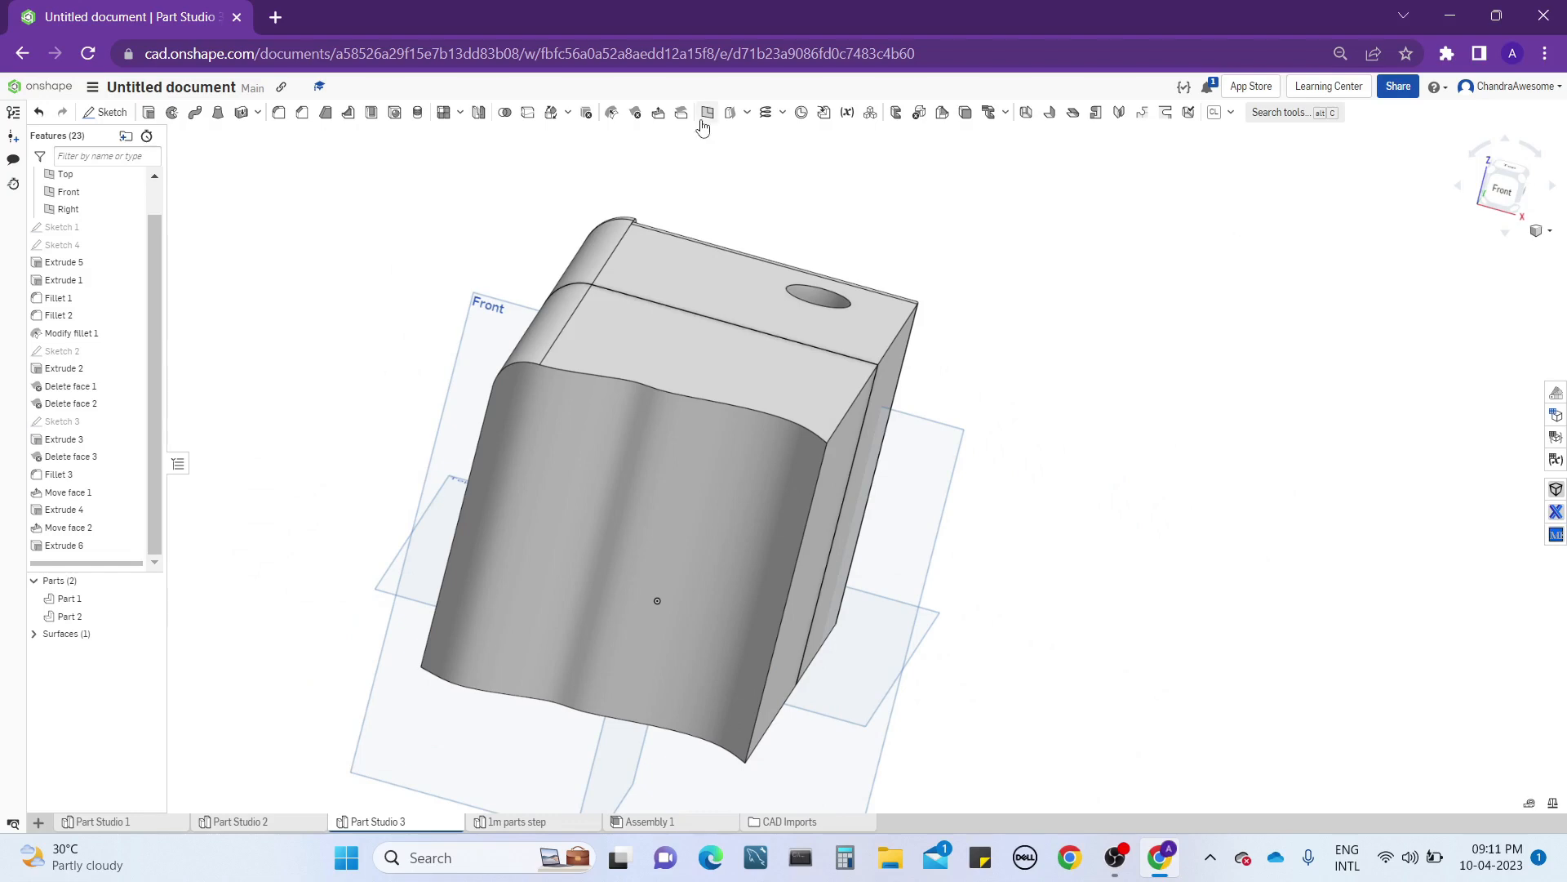
{"action": "mouse_move", "coordinate": [723, 341]}
{"action": "right_mouse_down"}
{"action": "mouse_move", "coordinate": [688, 409]}
{"action": "mouse_move", "coordinate": [825, 389]}
{"action": "mouse_move", "coordinate": [801, 314]}
{"action": "mouse_move", "coordinate": [808, 434]}
{"action": "mouse_move", "coordinate": [612, 454]}
{"action": "right_mouse_up"}
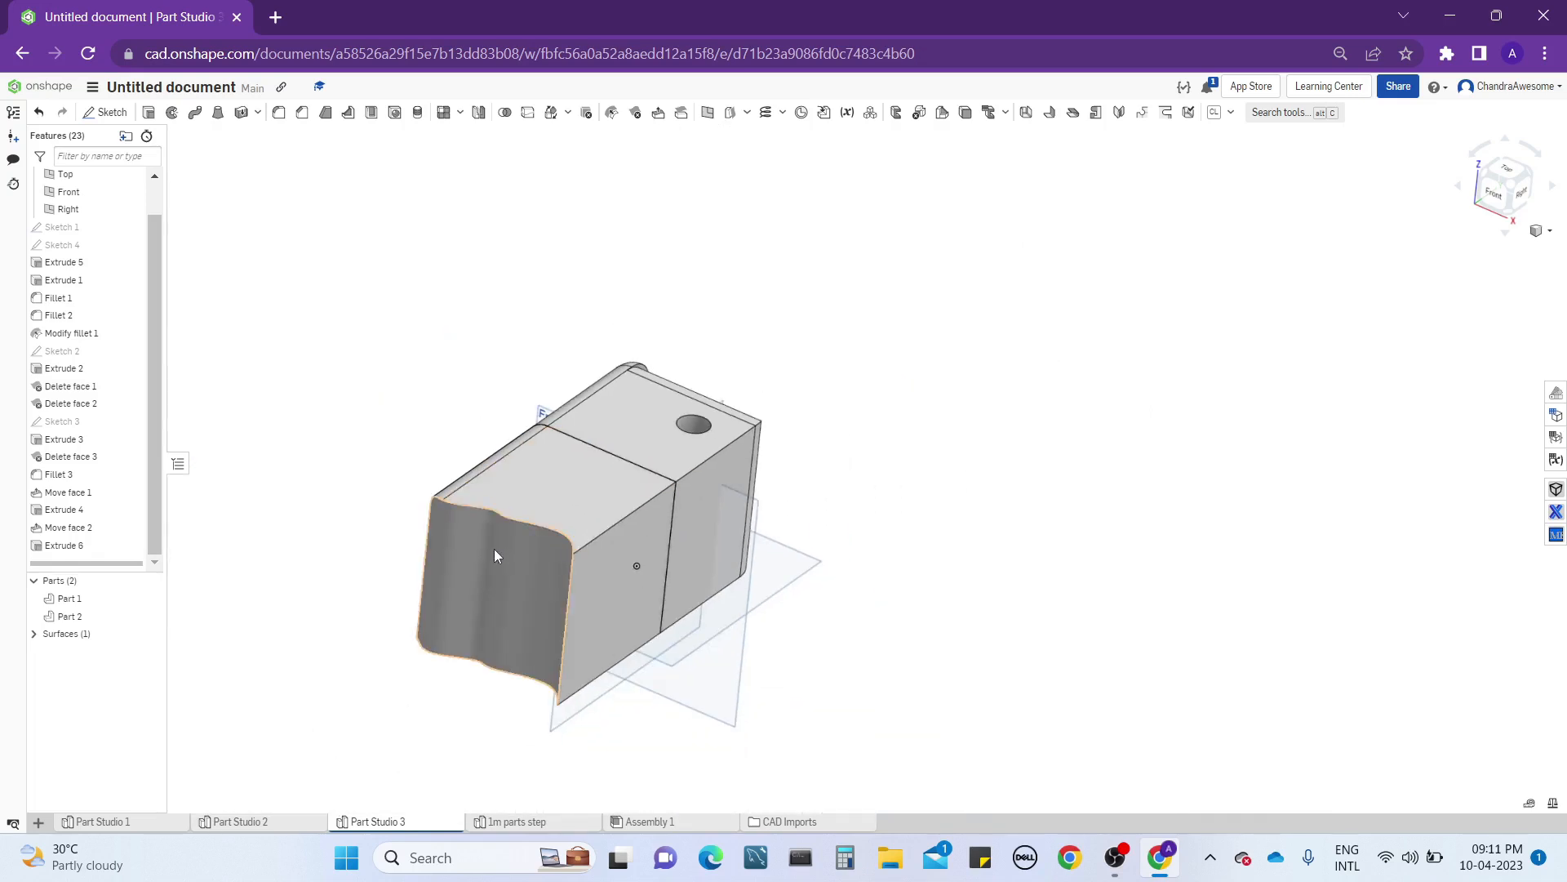
{"action": "middle_click_drag", "start_coordinate": [489, 529], "coordinate": [524, 515]}
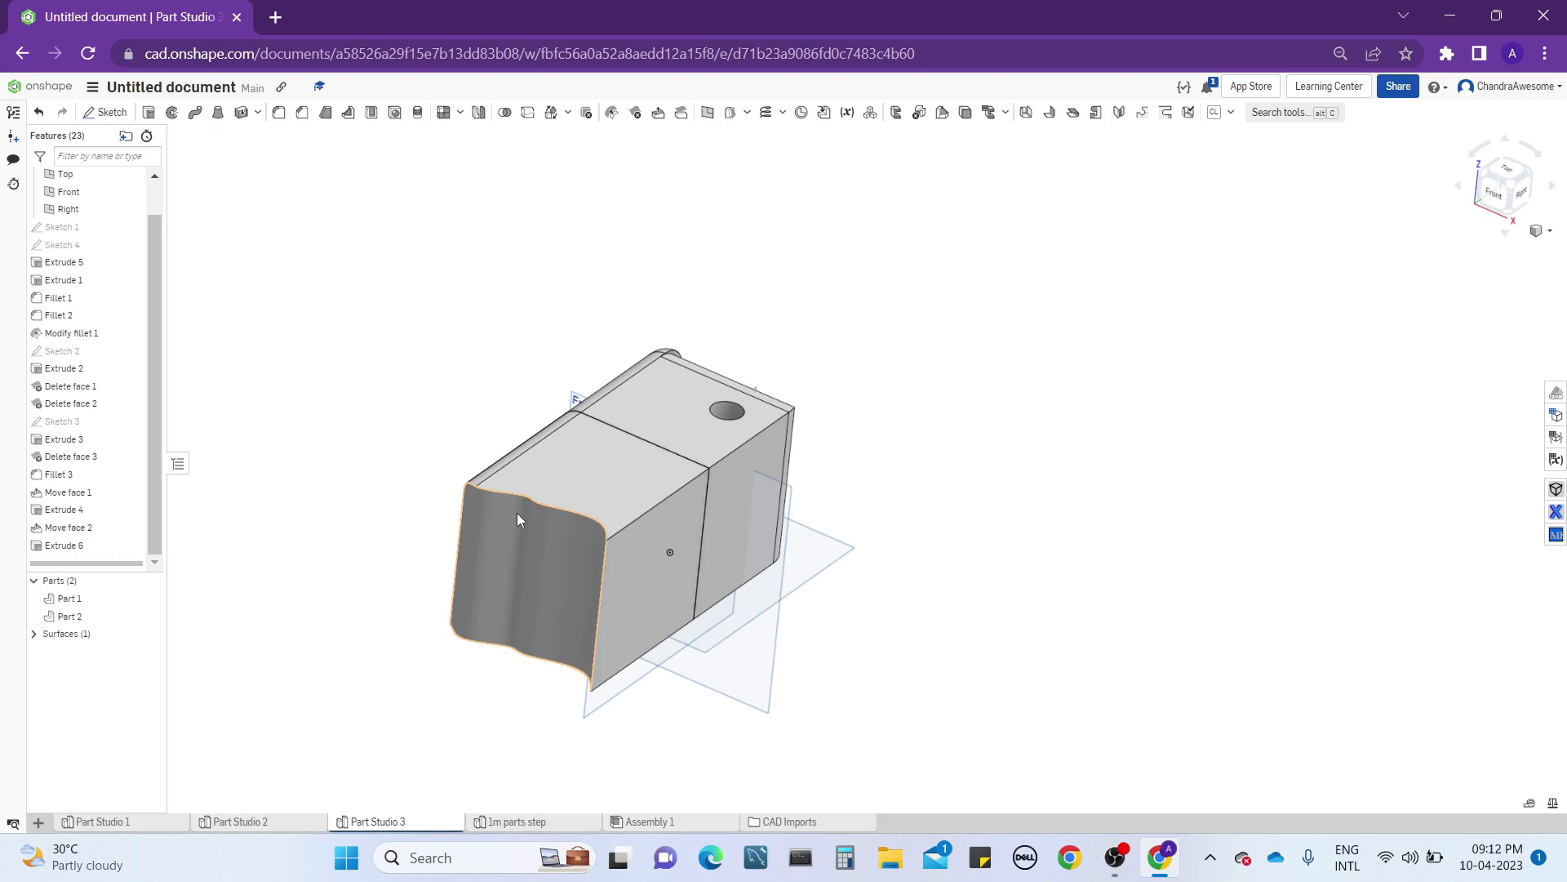
{"action": "key", "text": "ctrl+a"}
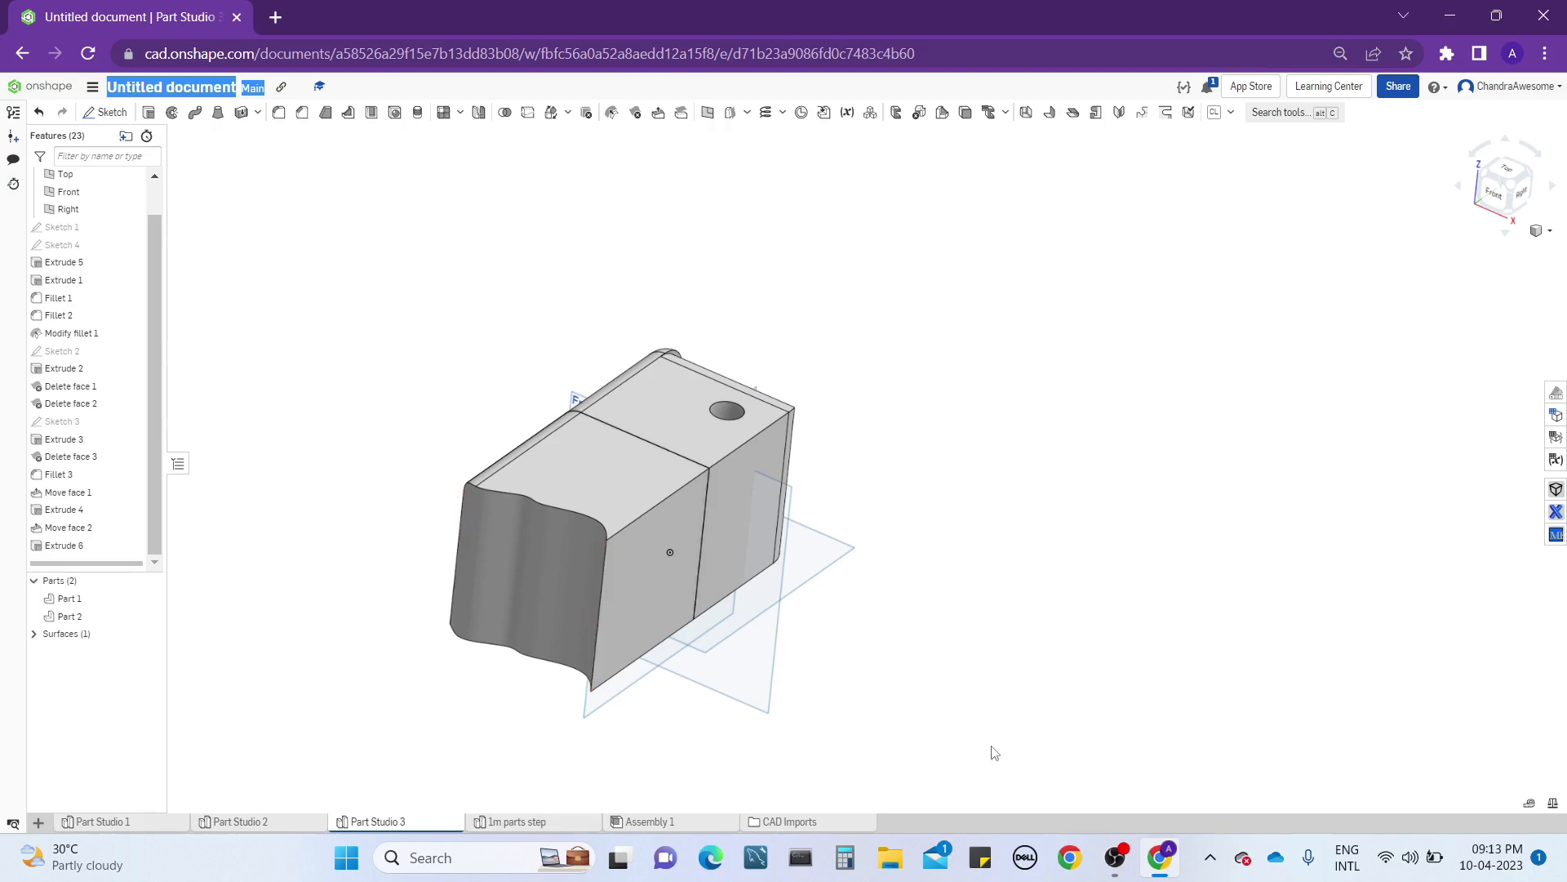
{"action": "middle_click_drag", "start_coordinate": [991, 745], "coordinate": [958, 728]}
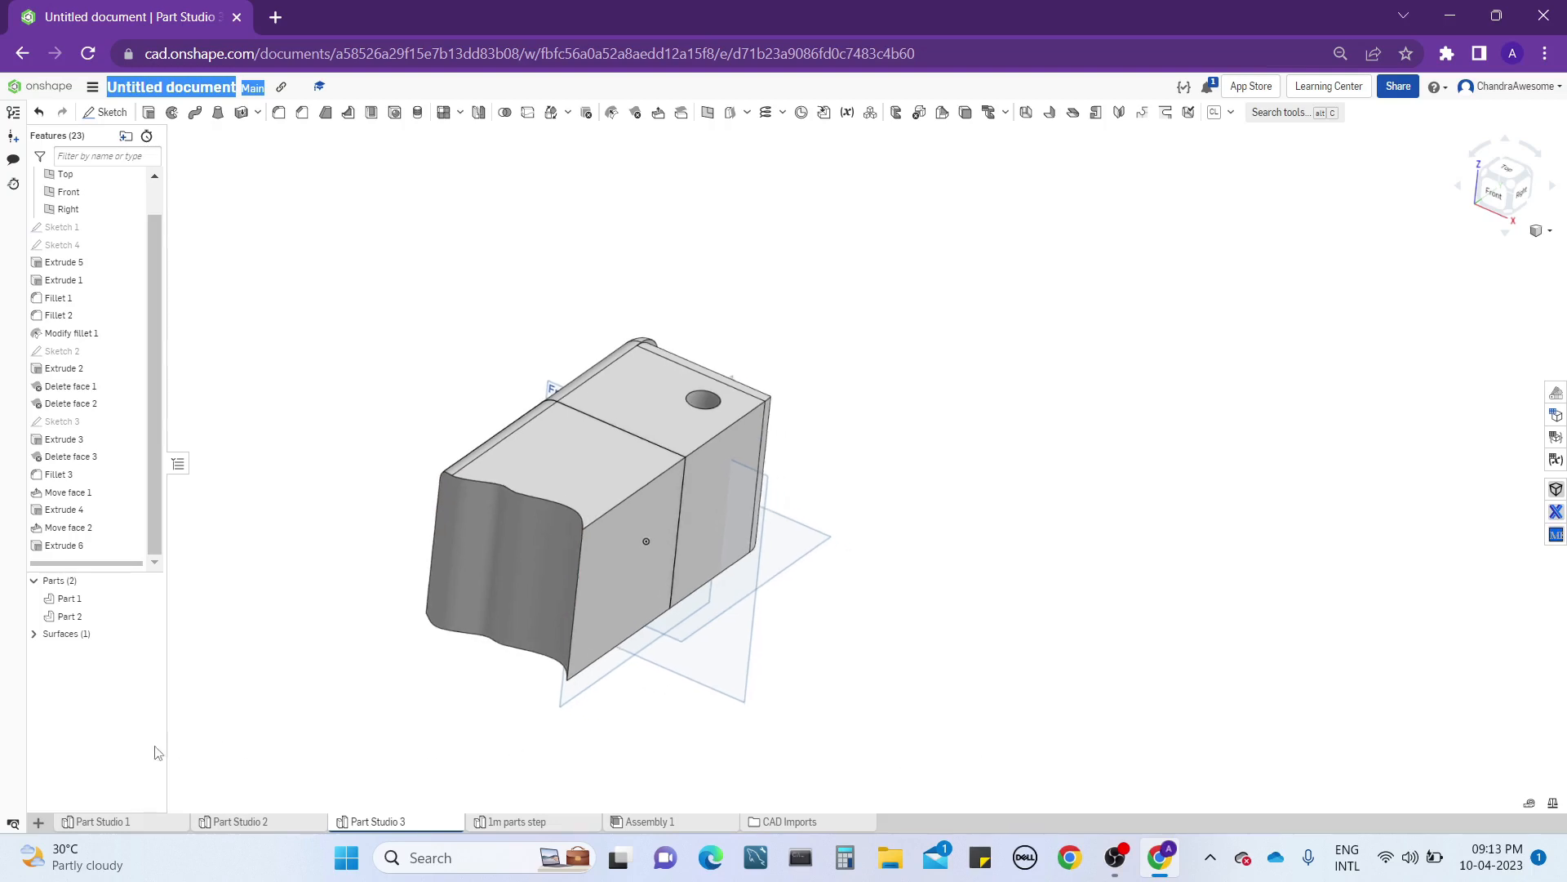
Import the Head Design STEP file marked FIRST from the Downloads folder into this document, and dismiss the notifications.
{"action": "left_click", "coordinate": [37, 822]}
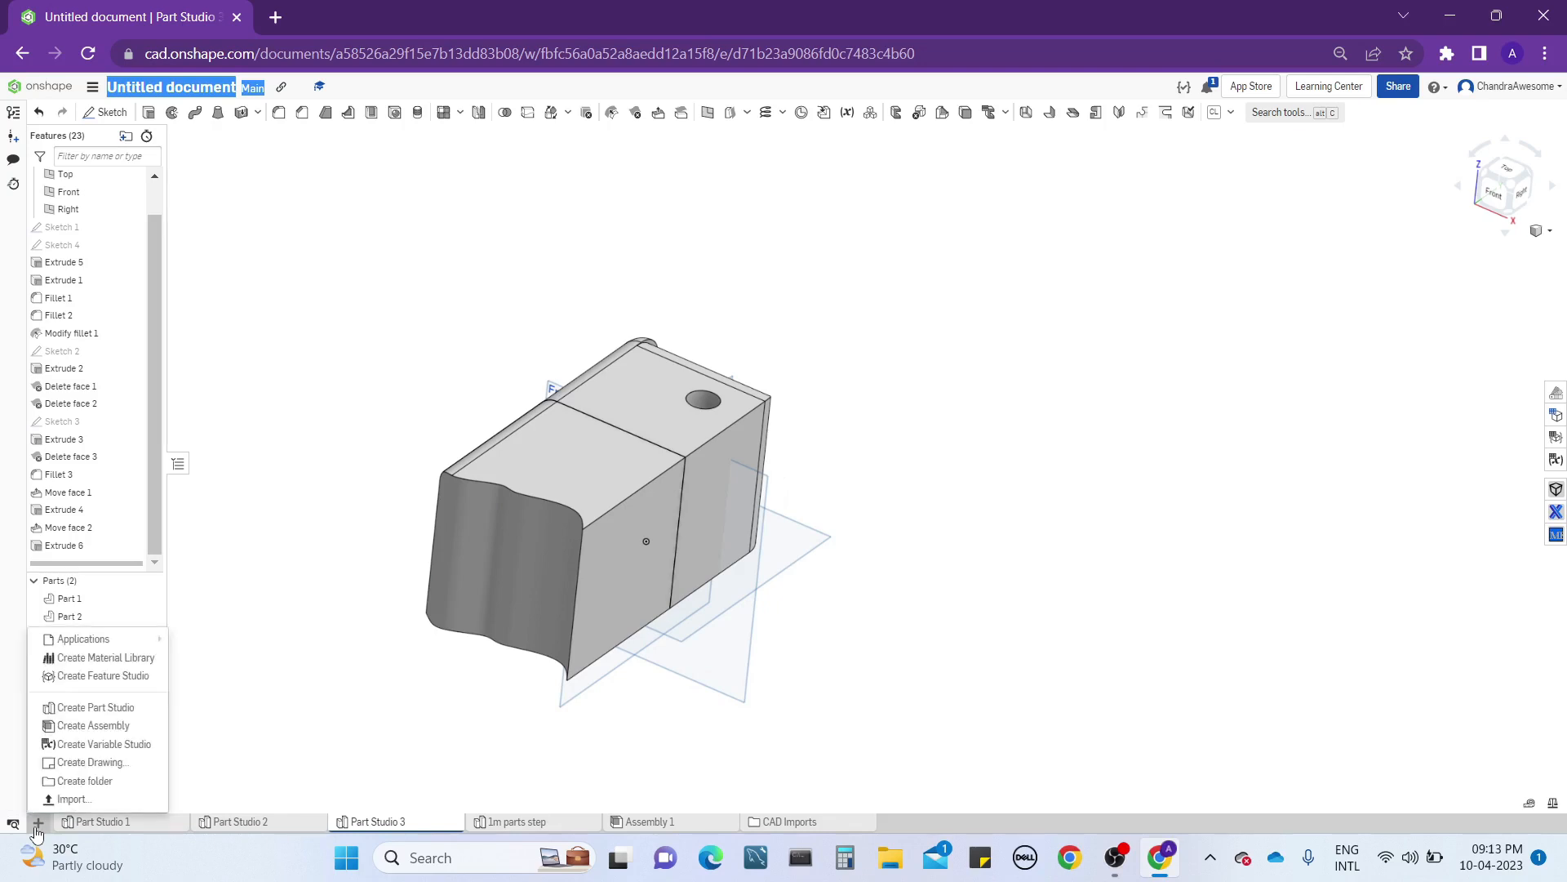
{"action": "left_click", "coordinate": [70, 800]}
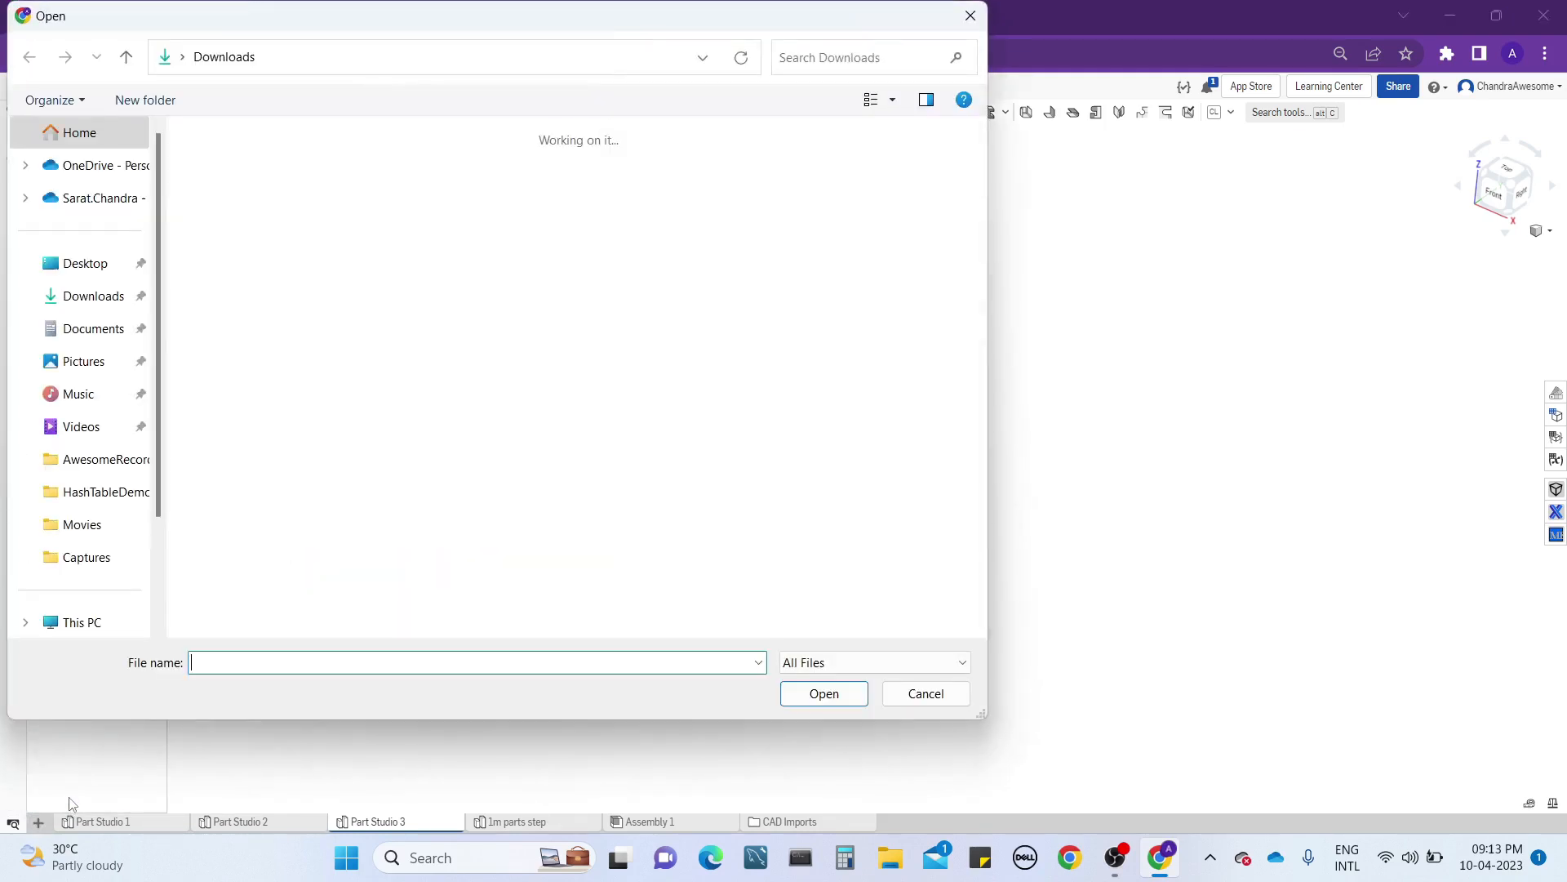
{"action": "scroll", "coordinate": [444, 500], "scroll_direction": "down", "scroll_amount": 3}
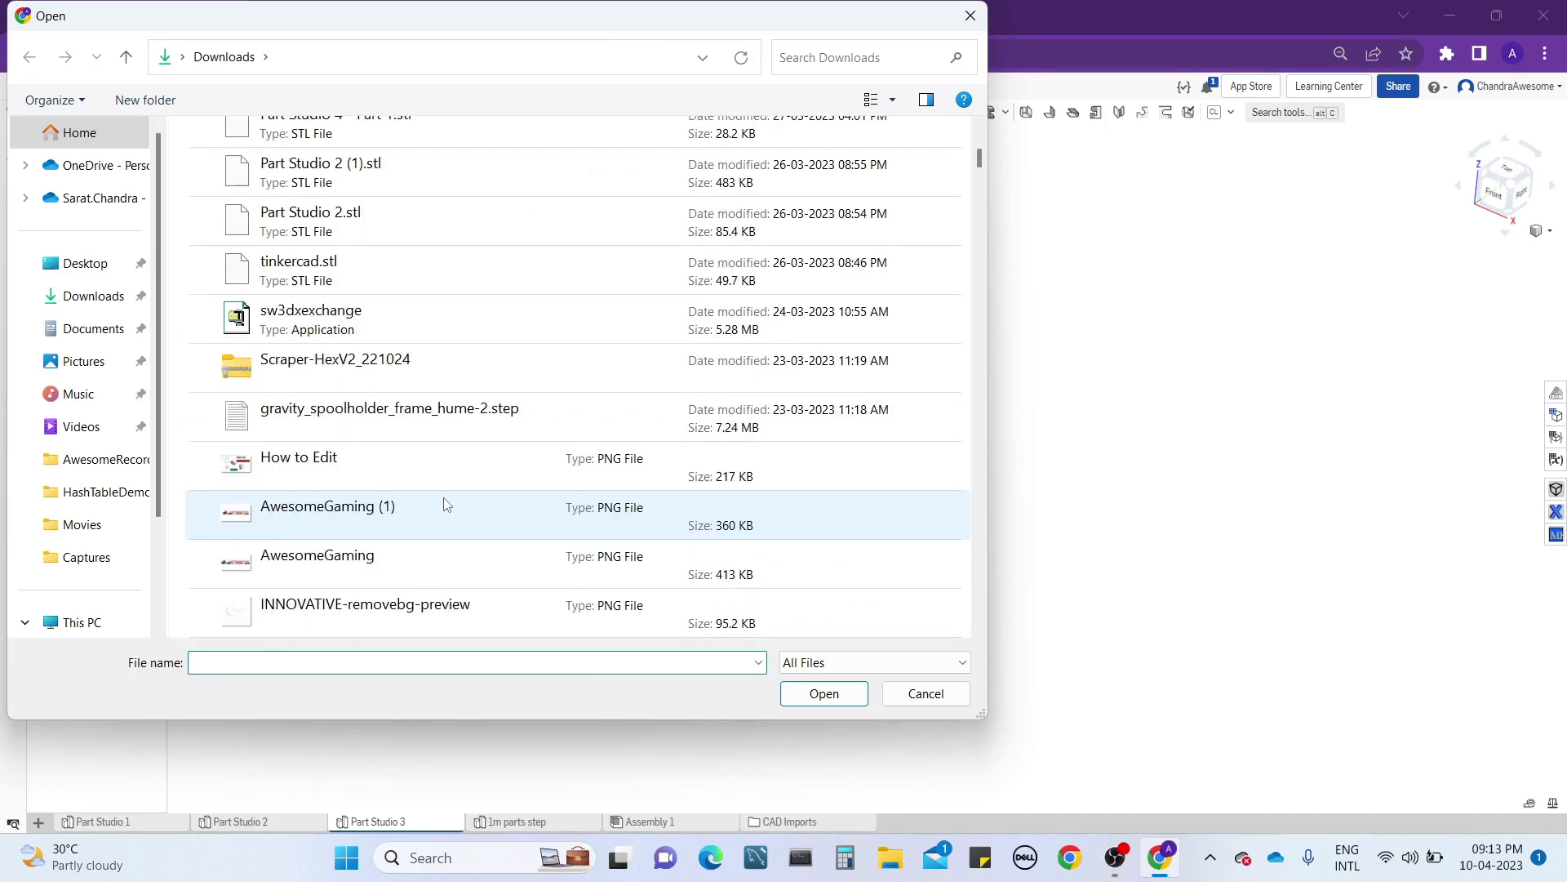
{"action": "scroll", "coordinate": [446, 504], "scroll_direction": "down", "scroll_amount": 2}
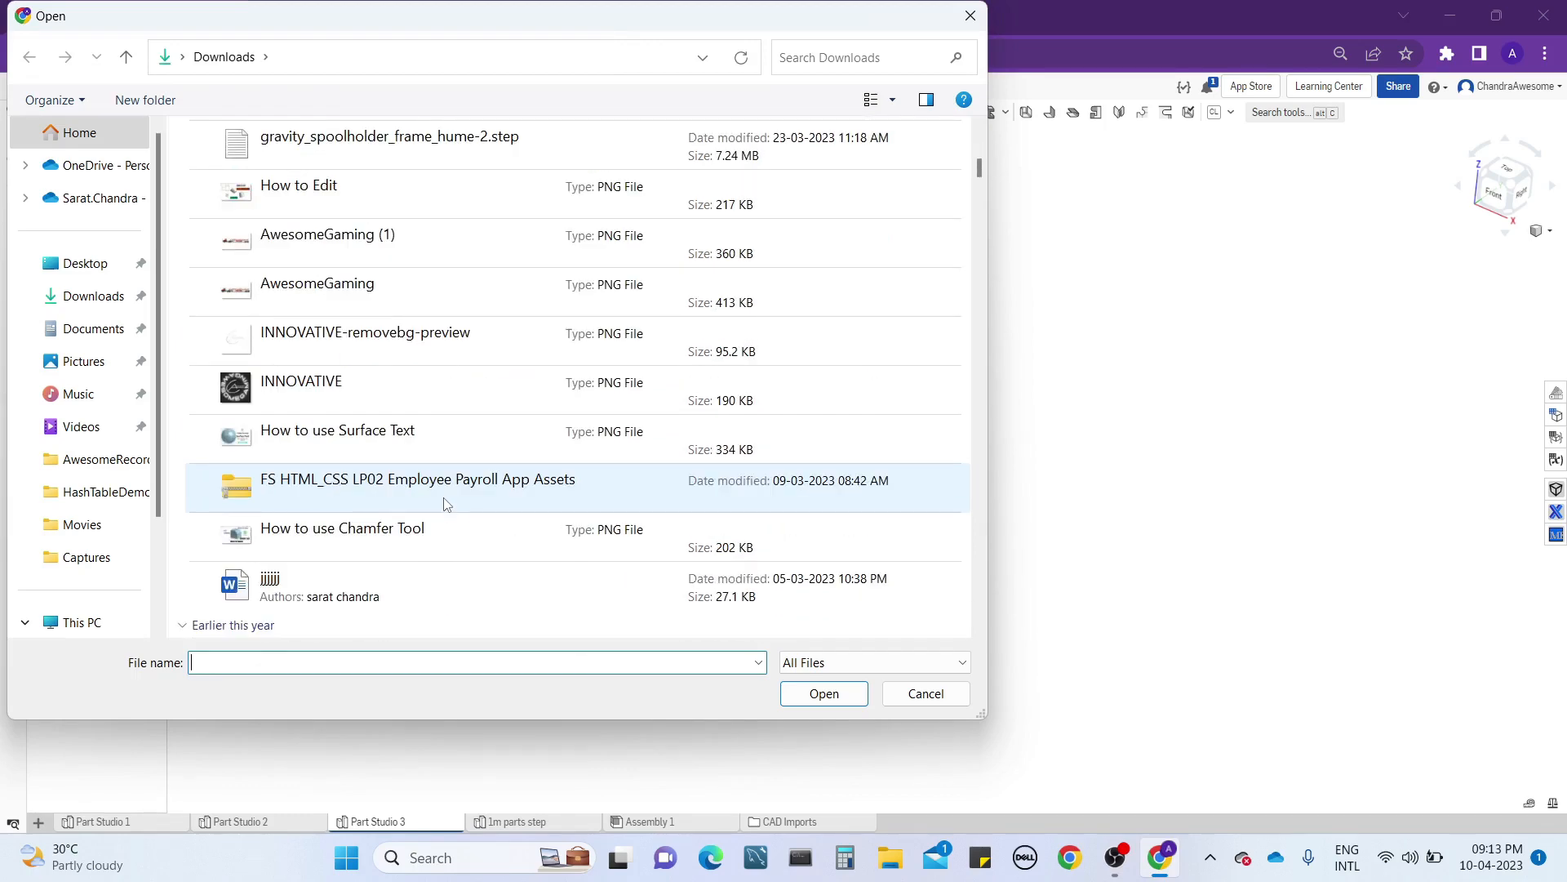
{"action": "scroll", "coordinate": [446, 505], "scroll_direction": "down", "scroll_amount": 4}
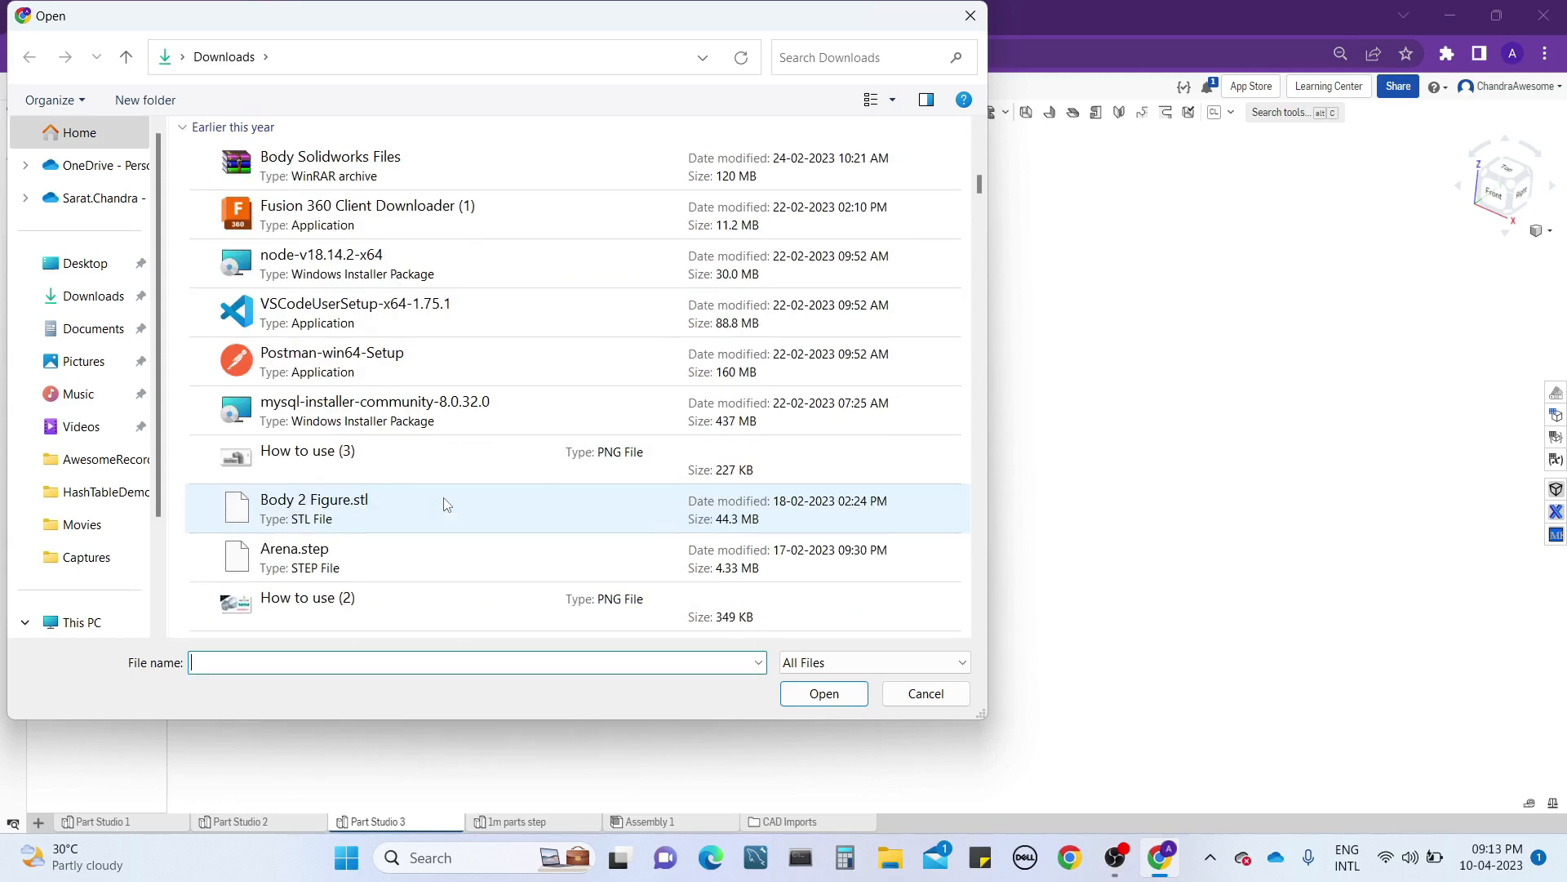
{"action": "scroll", "coordinate": [446, 504], "scroll_direction": "down", "scroll_amount": 2}
{"action": "scroll", "coordinate": [445, 505], "scroll_direction": "down", "scroll_amount": 4}
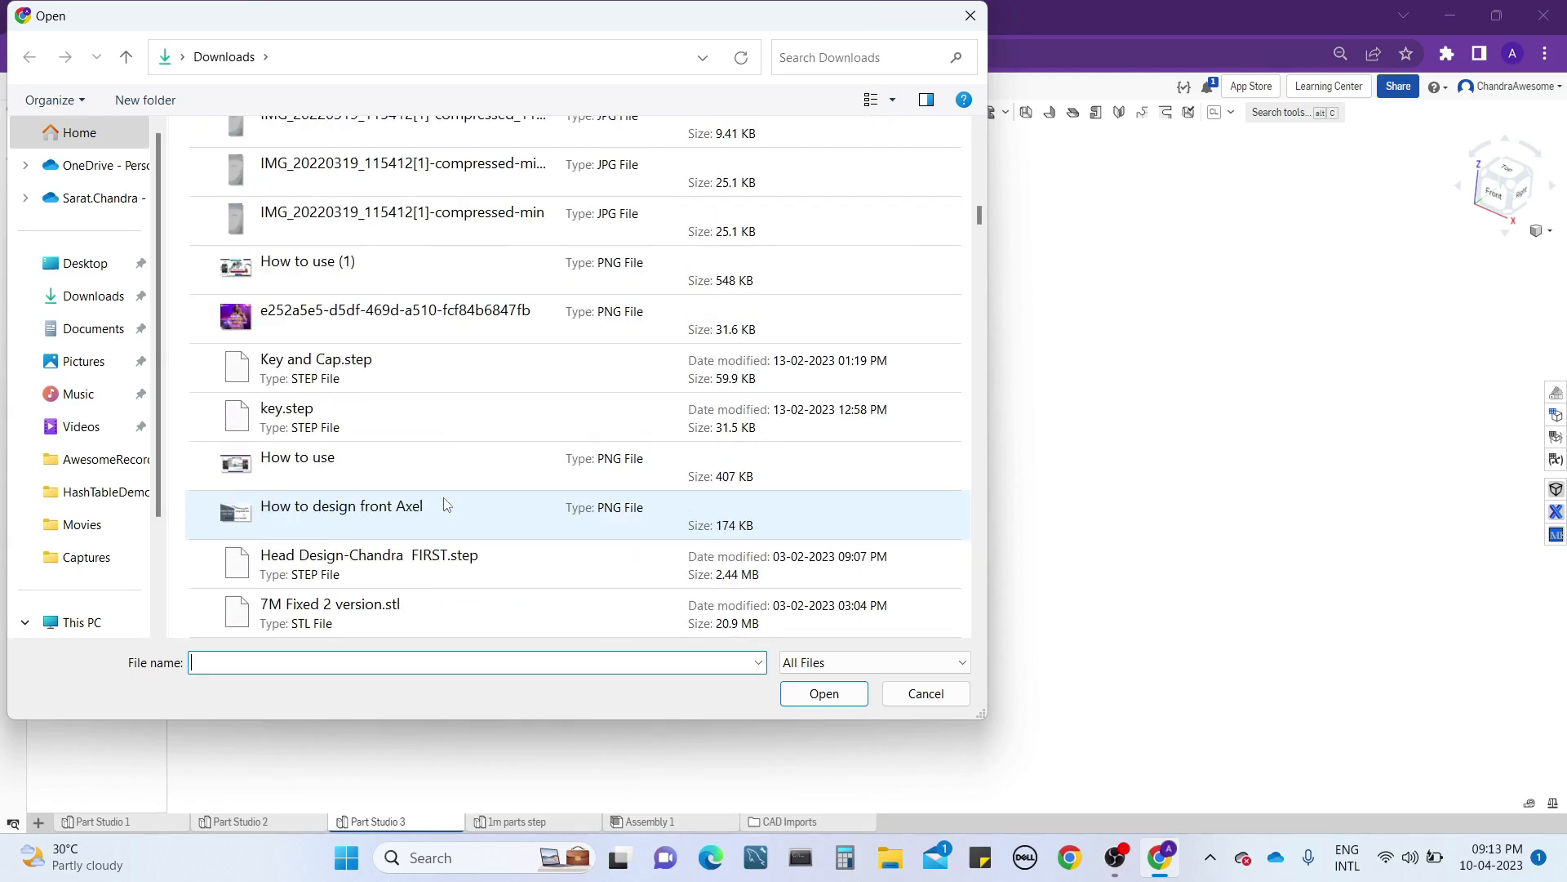
{"action": "scroll", "coordinate": [446, 505], "scroll_direction": "down", "scroll_amount": 2}
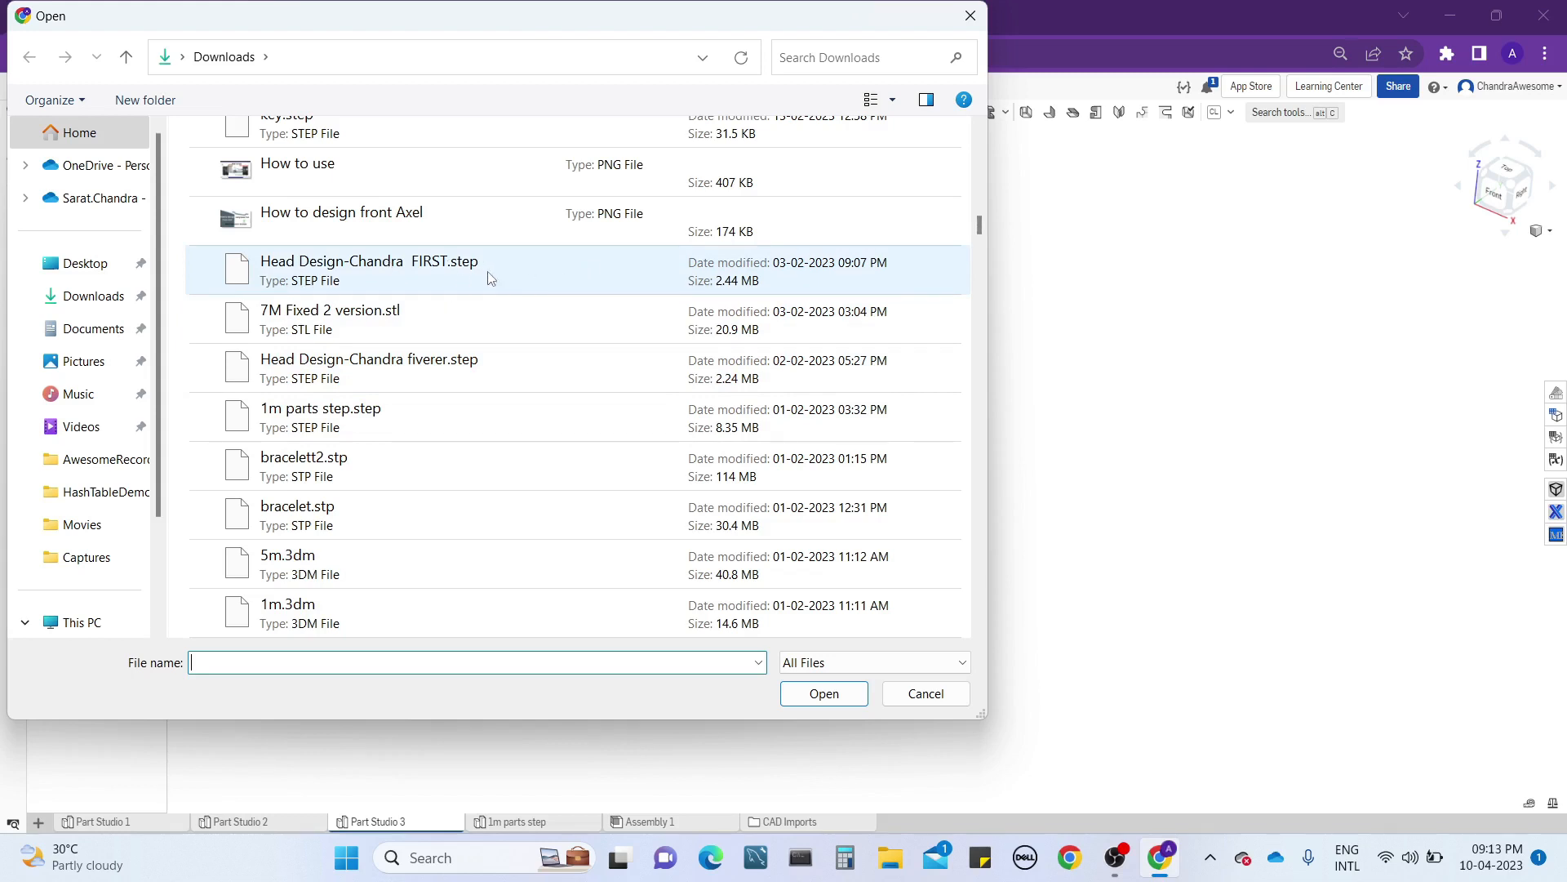
{"action": "left_click", "coordinate": [516, 276]}
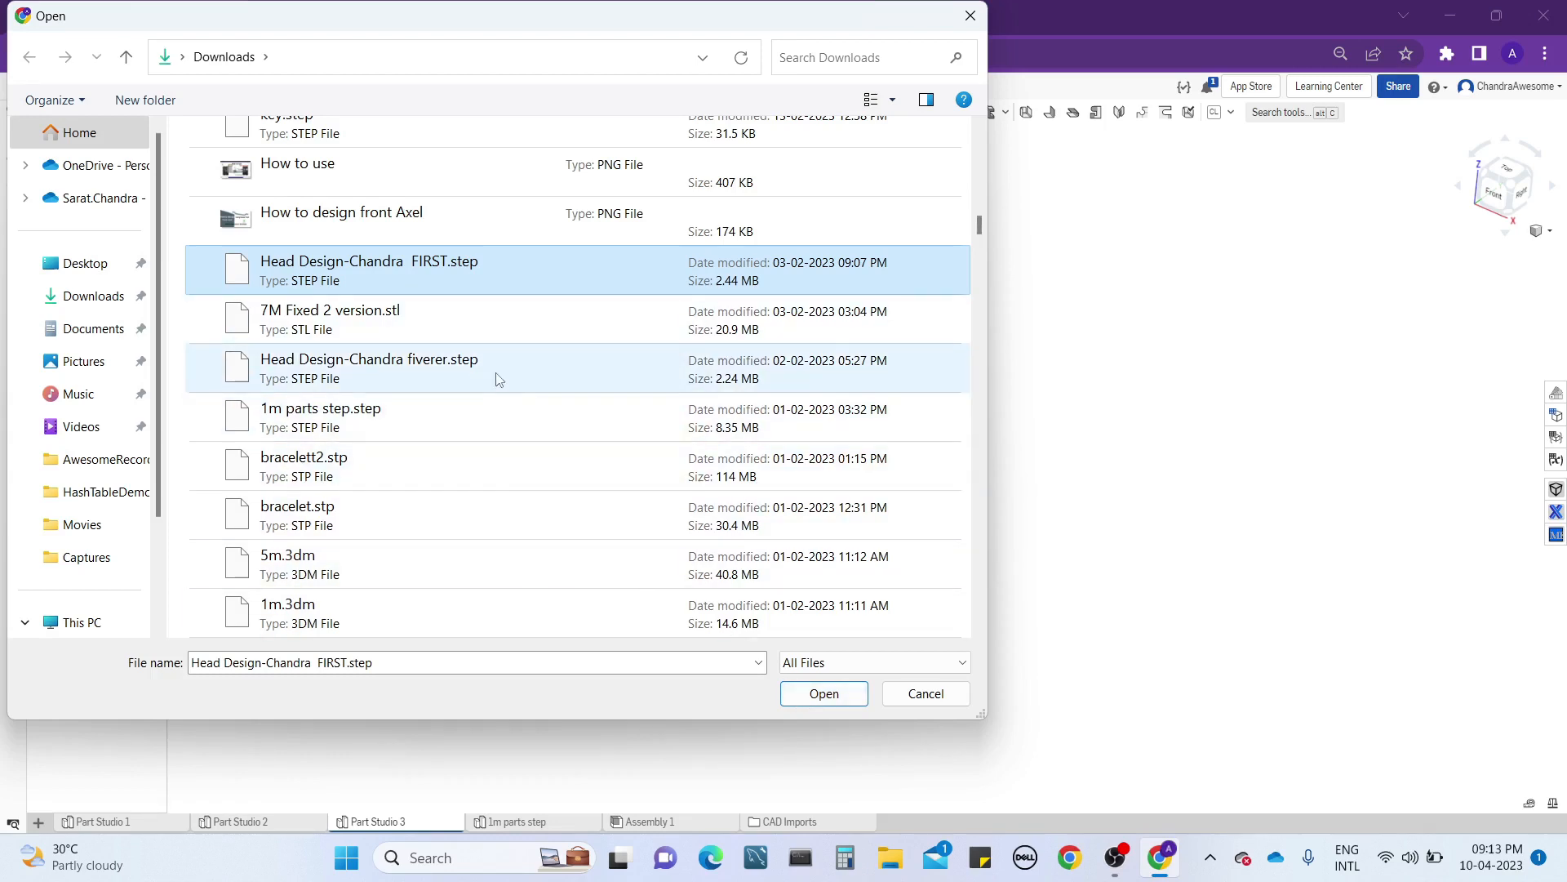
{"action": "left_click", "coordinate": [821, 694]}
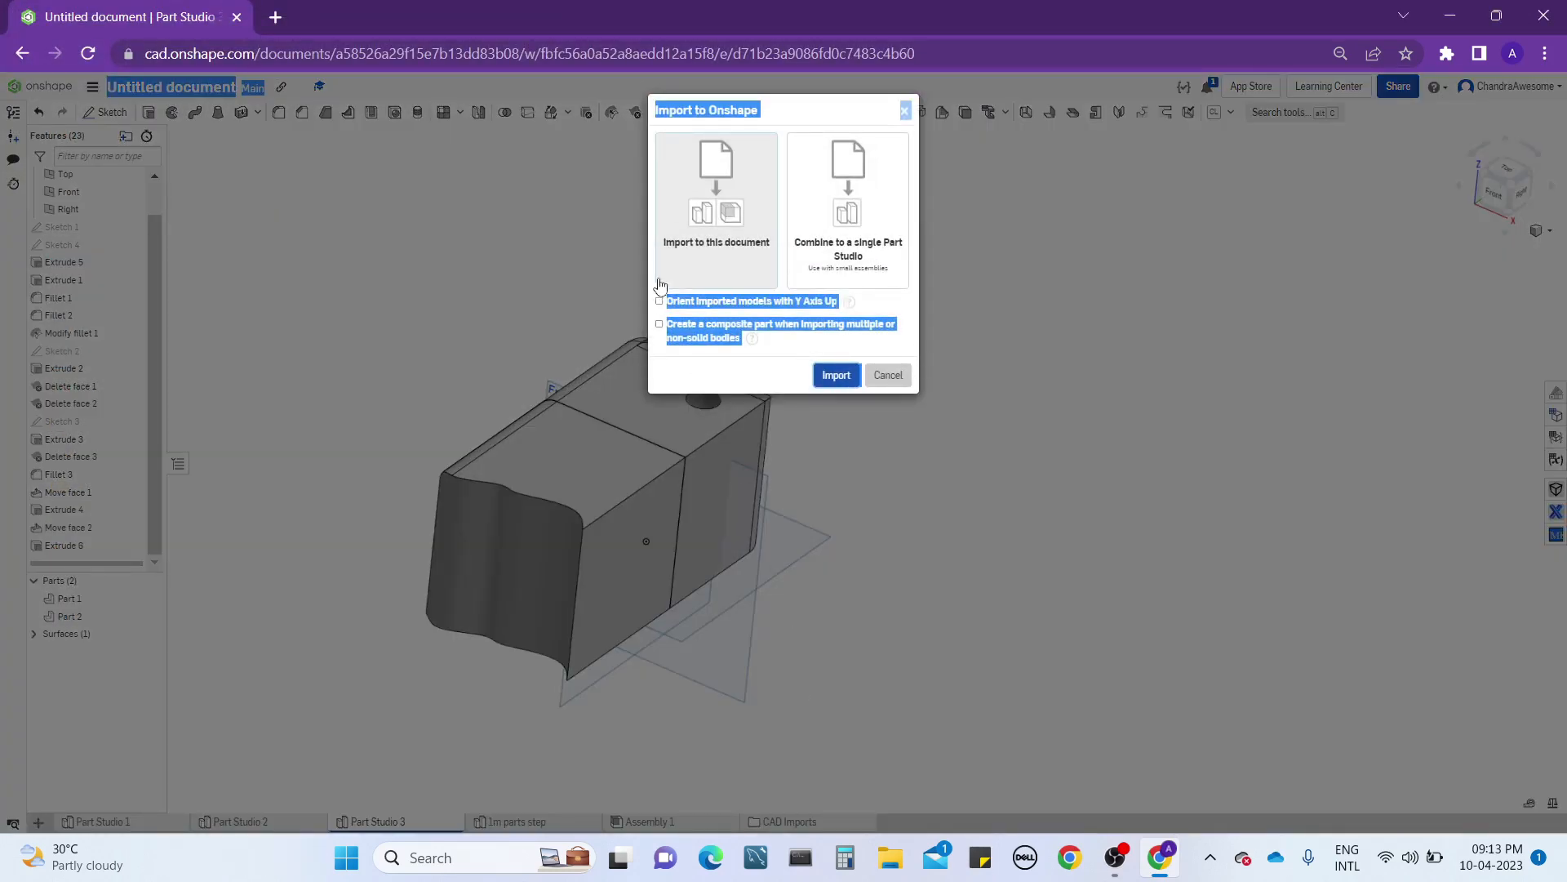
{"action": "left_click", "coordinate": [1076, 247]}
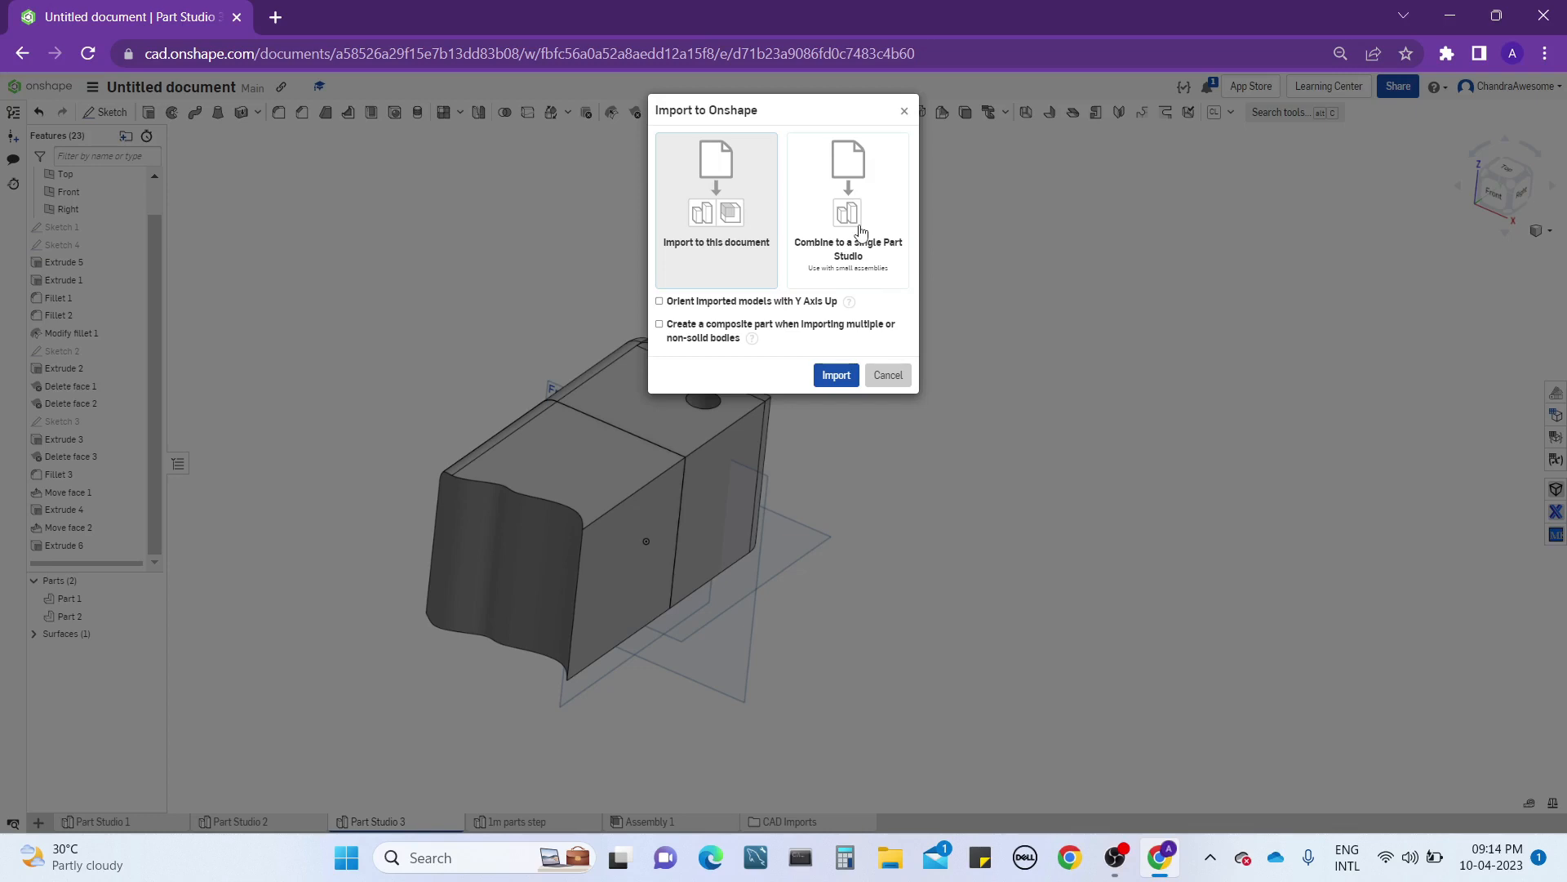
{"action": "left_click", "coordinate": [834, 377]}
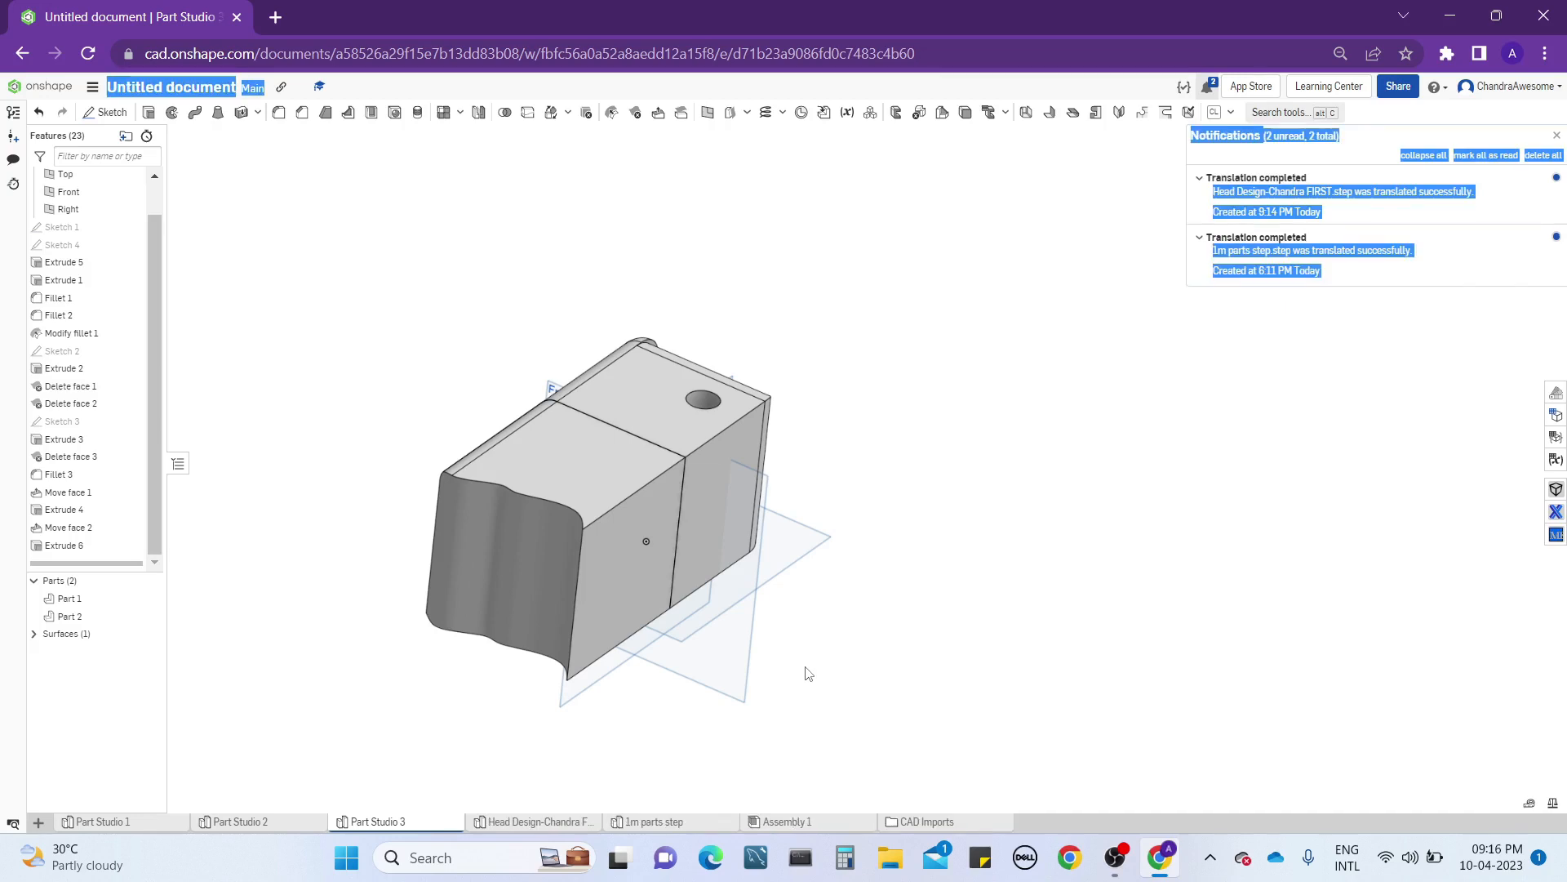
{"action": "left_click", "coordinate": [980, 581]}
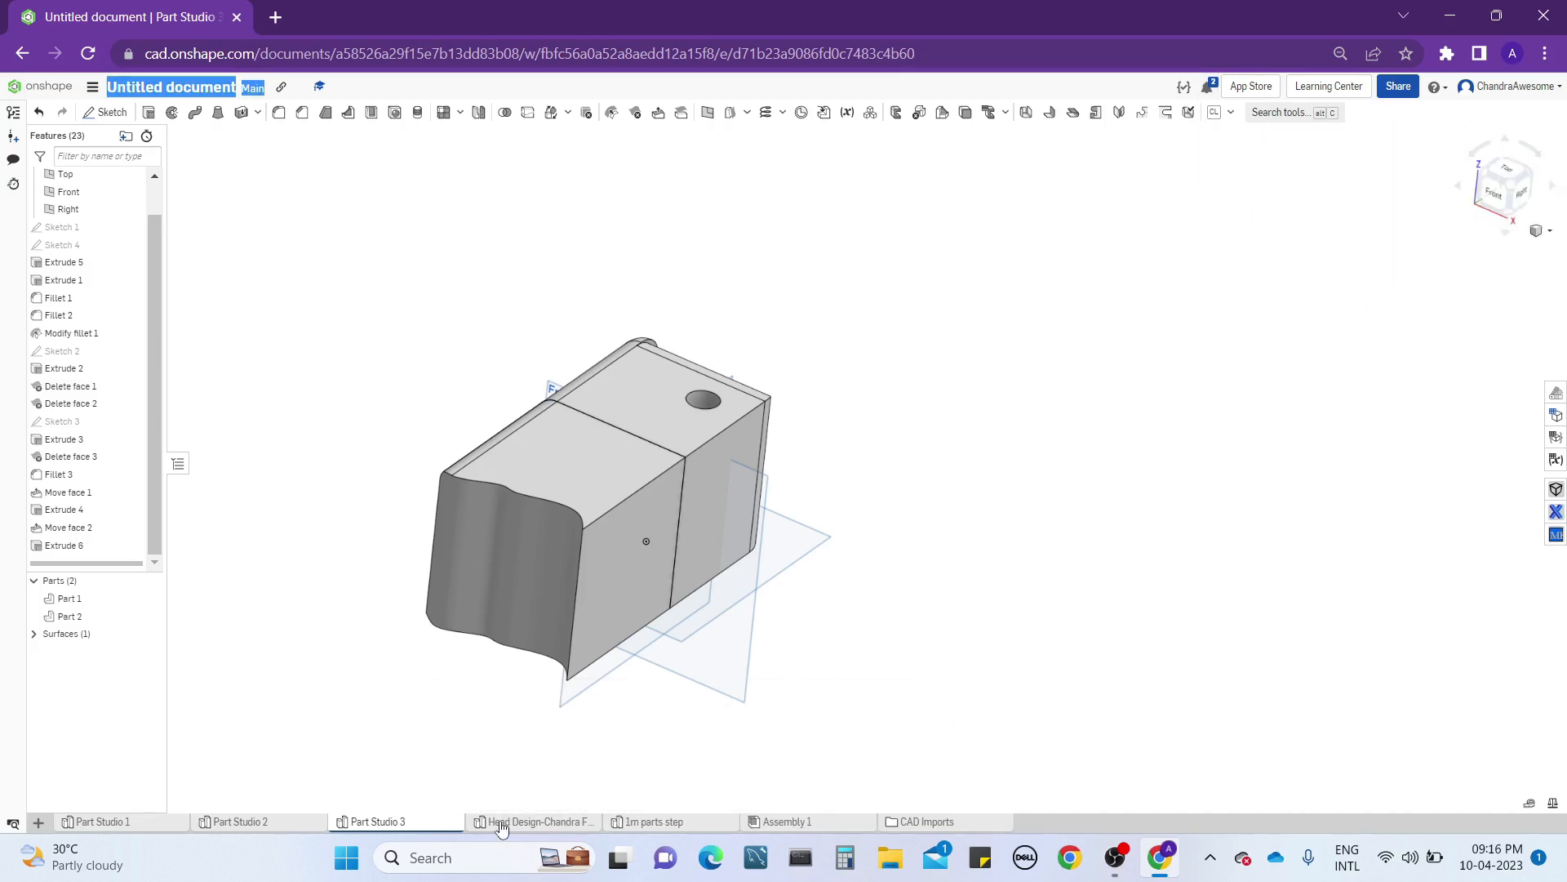
Open the imported head design's Part Studio and examine the blue face shell up close.
{"action": "mouse_move", "coordinate": [501, 828]}
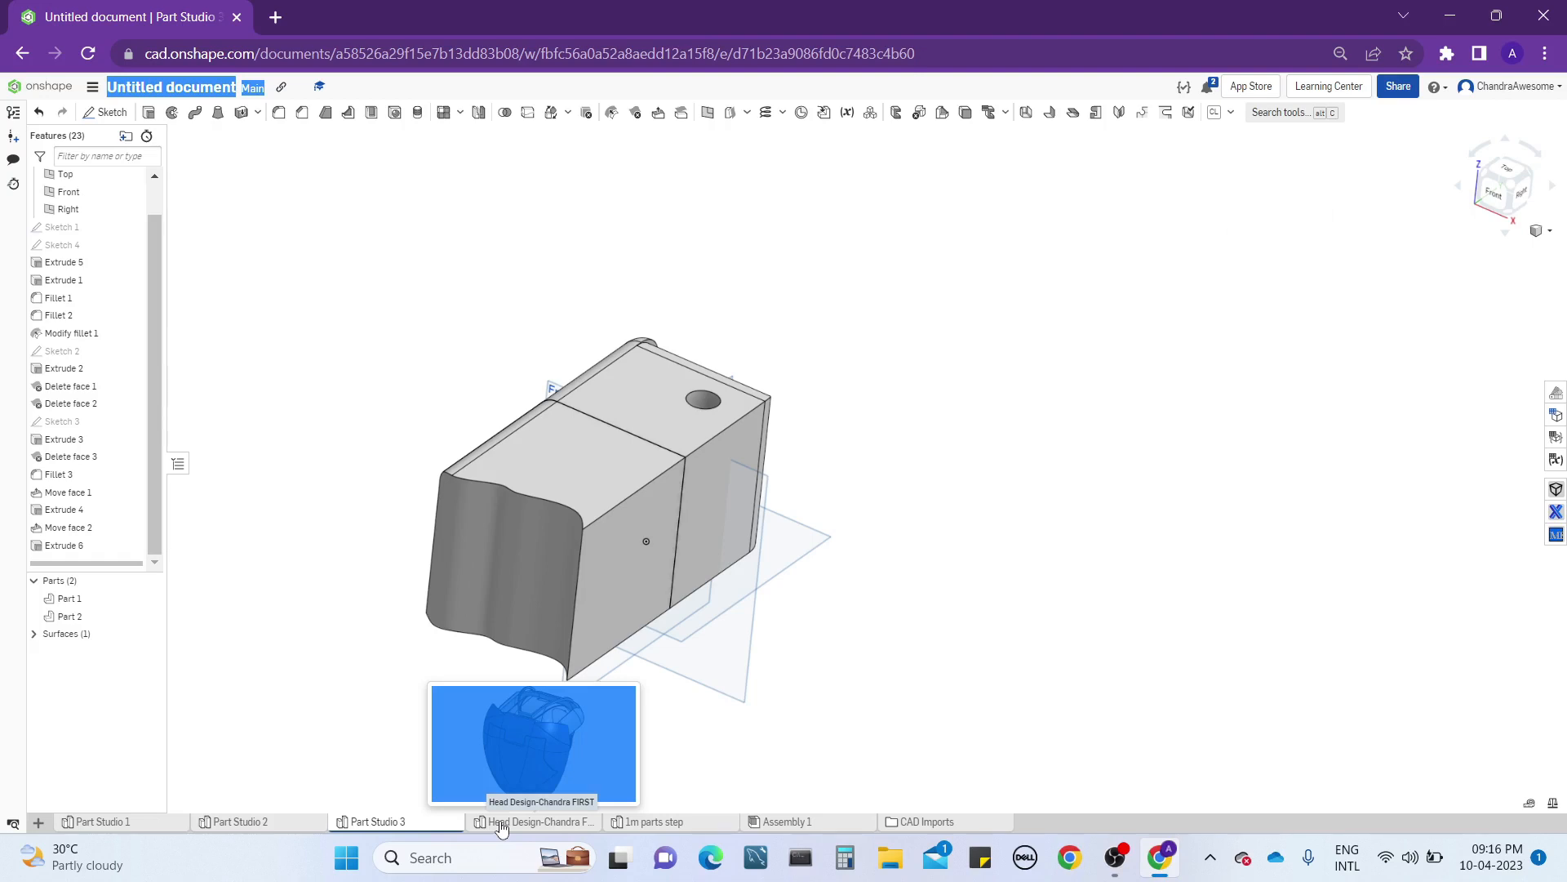
{"action": "left_click", "coordinate": [501, 826]}
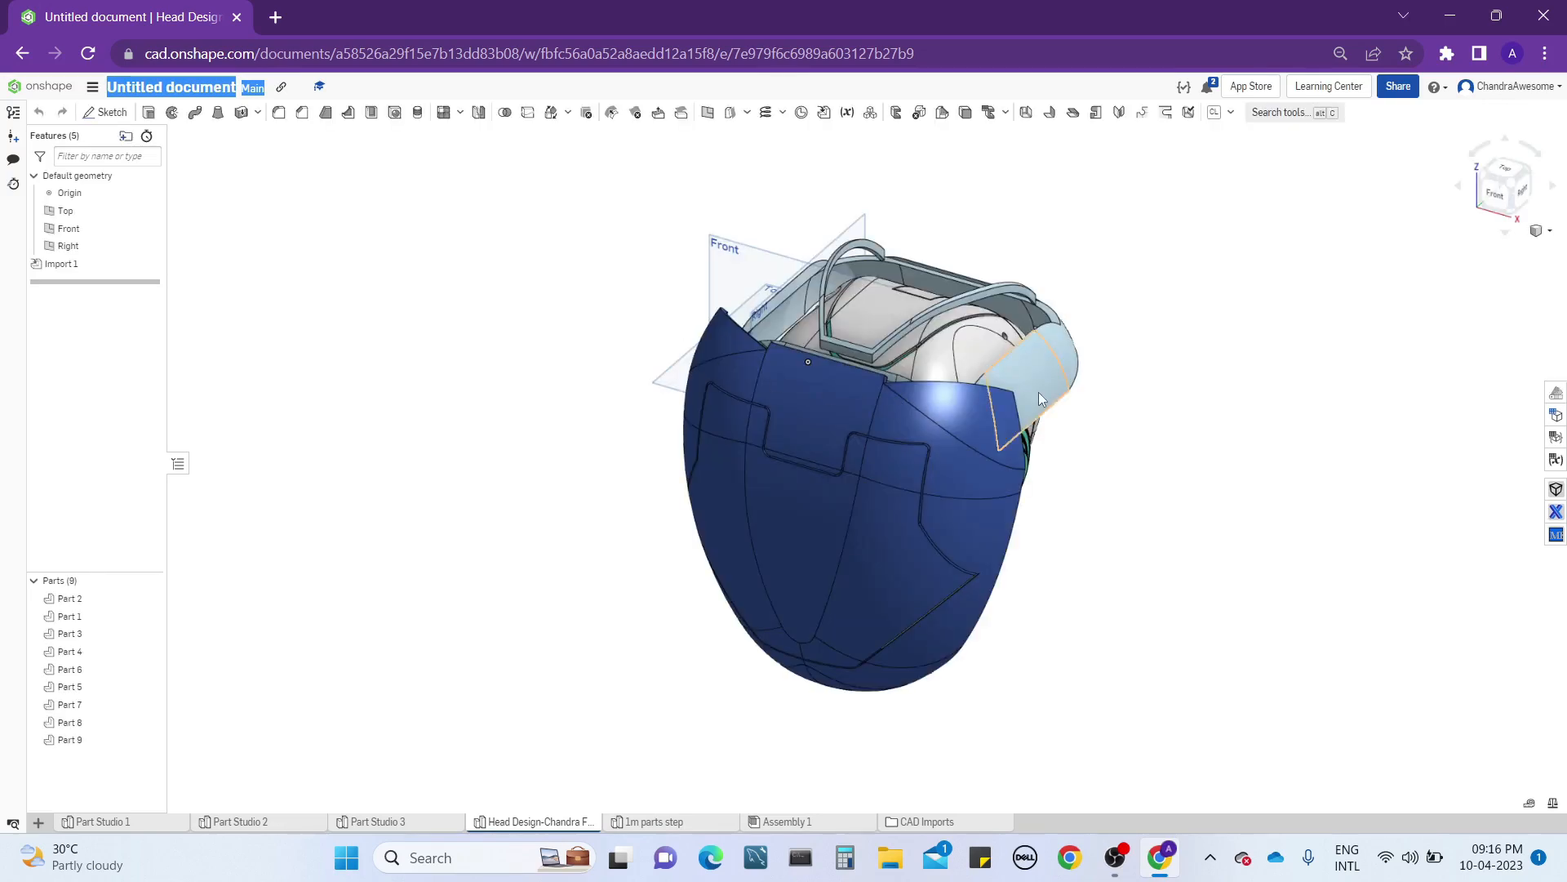
{"action": "scroll", "coordinate": [952, 374], "scroll_direction": "down", "scroll_amount": 2}
{"action": "scroll", "coordinate": [829, 454], "scroll_direction": "down", "scroll_amount": 3}
{"action": "right_click_drag", "start_coordinate": [846, 388], "coordinate": [808, 458]}
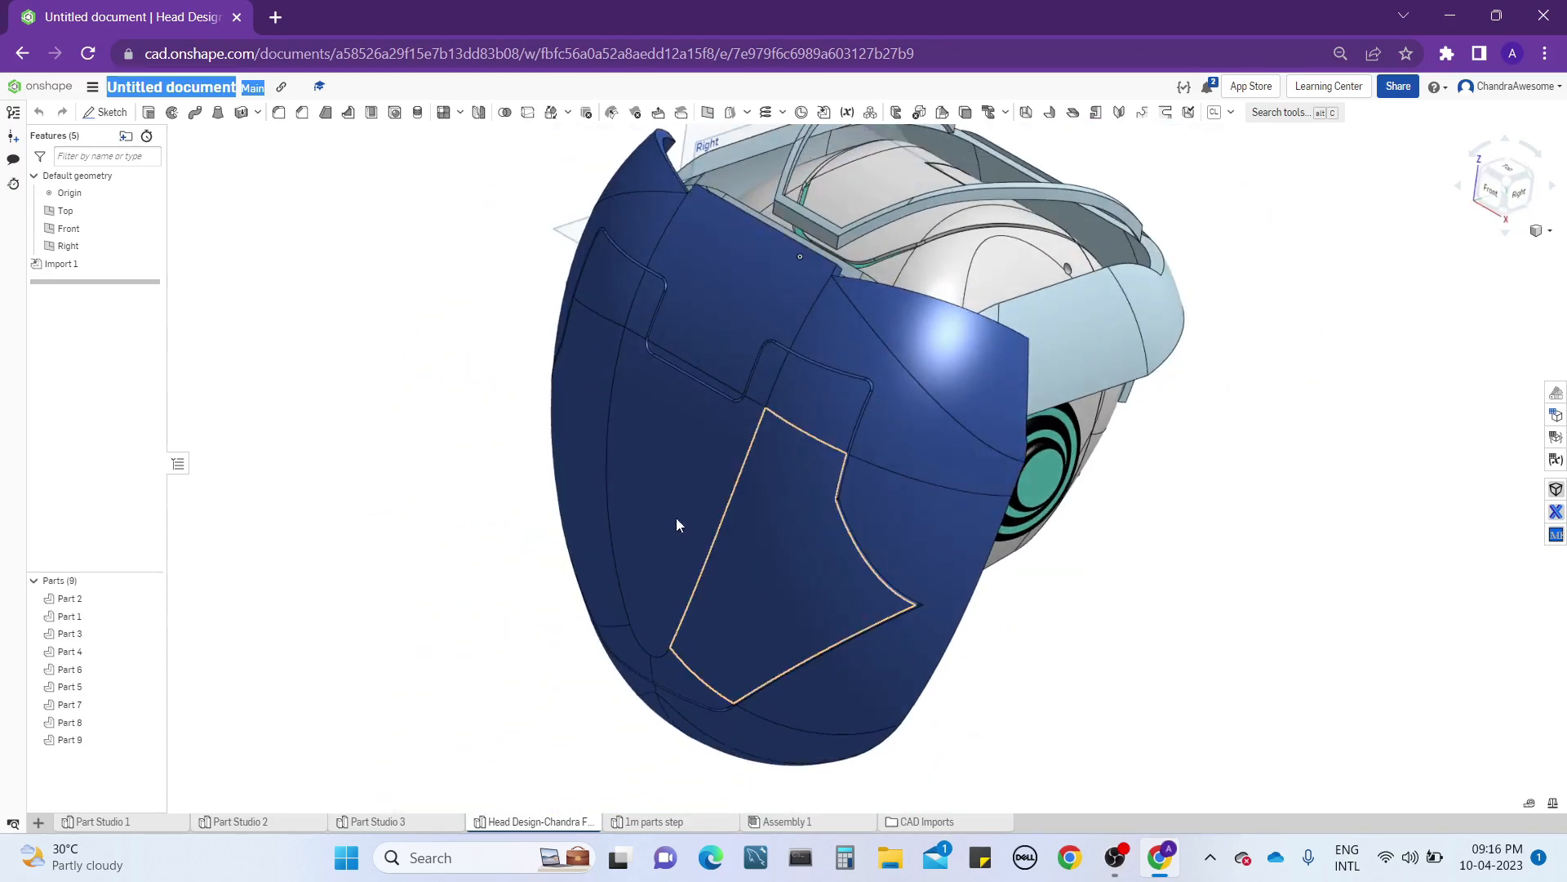
Hide the two blue face shell parts, Part 1 and Part 2, and view the head underneath.
{"action": "right_click", "coordinate": [801, 495]}
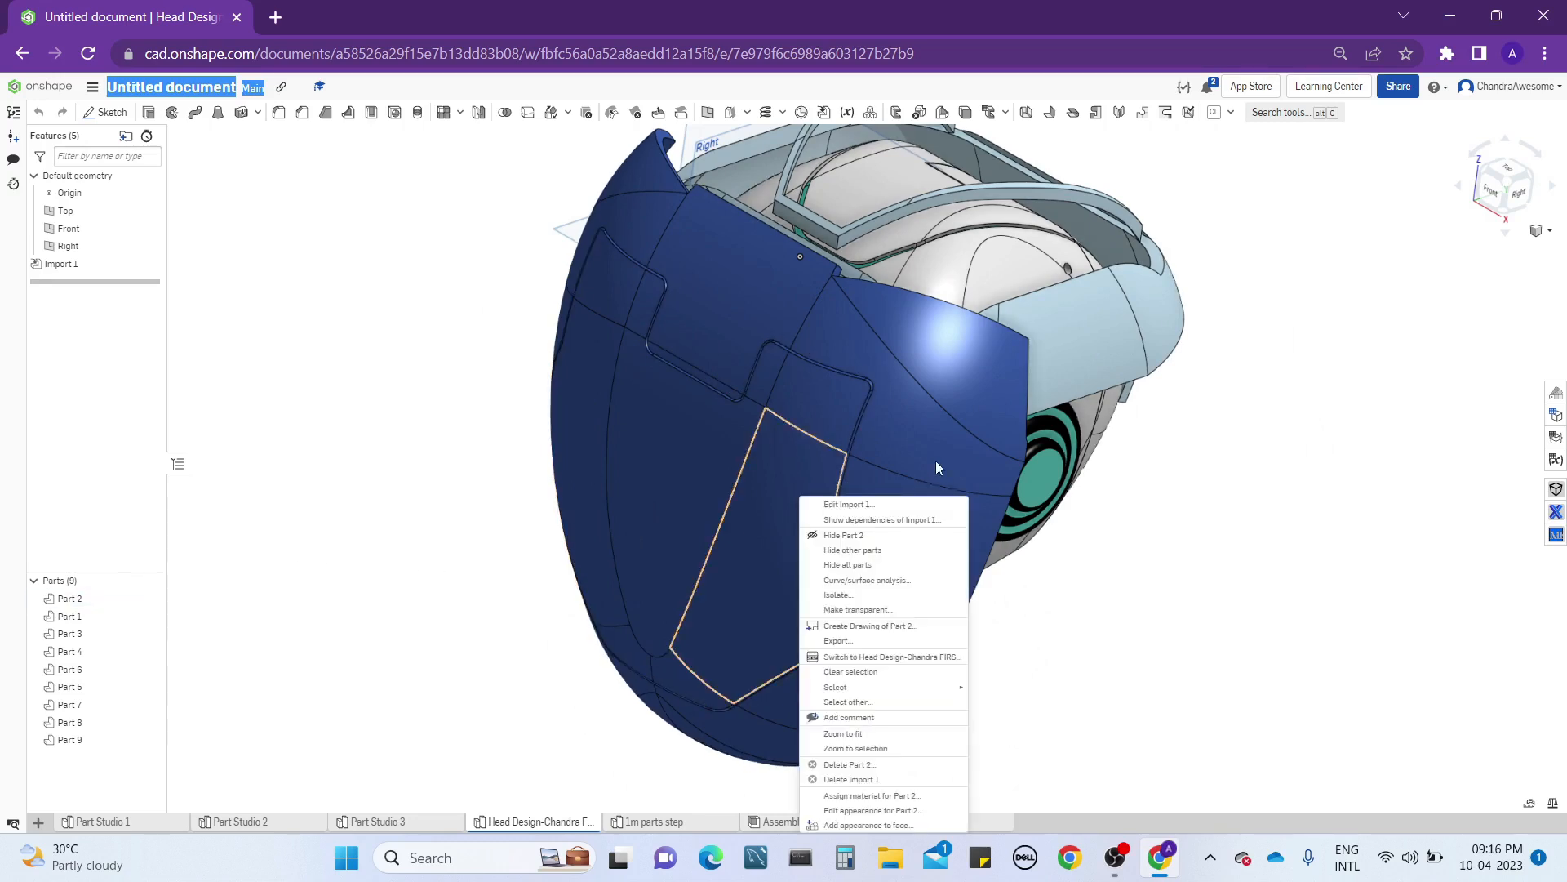
{"action": "left_click", "coordinate": [757, 594]}
{"action": "right_click", "coordinate": [899, 543]}
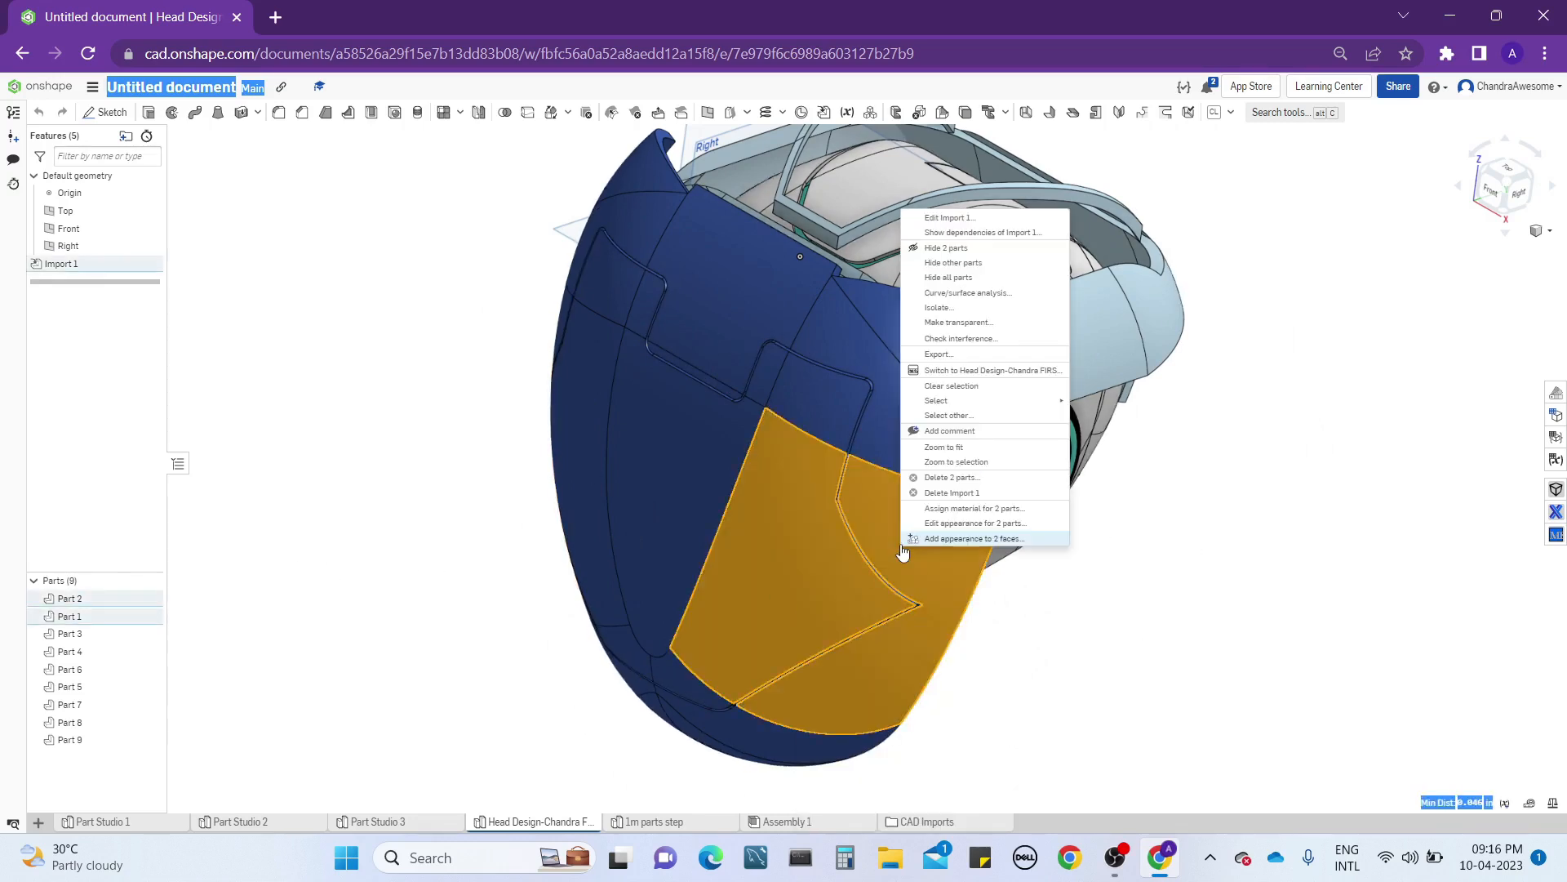
{"action": "left_click", "coordinate": [976, 248]}
{"action": "right_click_drag", "start_coordinate": [889, 271], "coordinate": [712, 591]}
{"action": "middle_click_drag", "start_coordinate": [712, 591], "coordinate": [729, 601]}
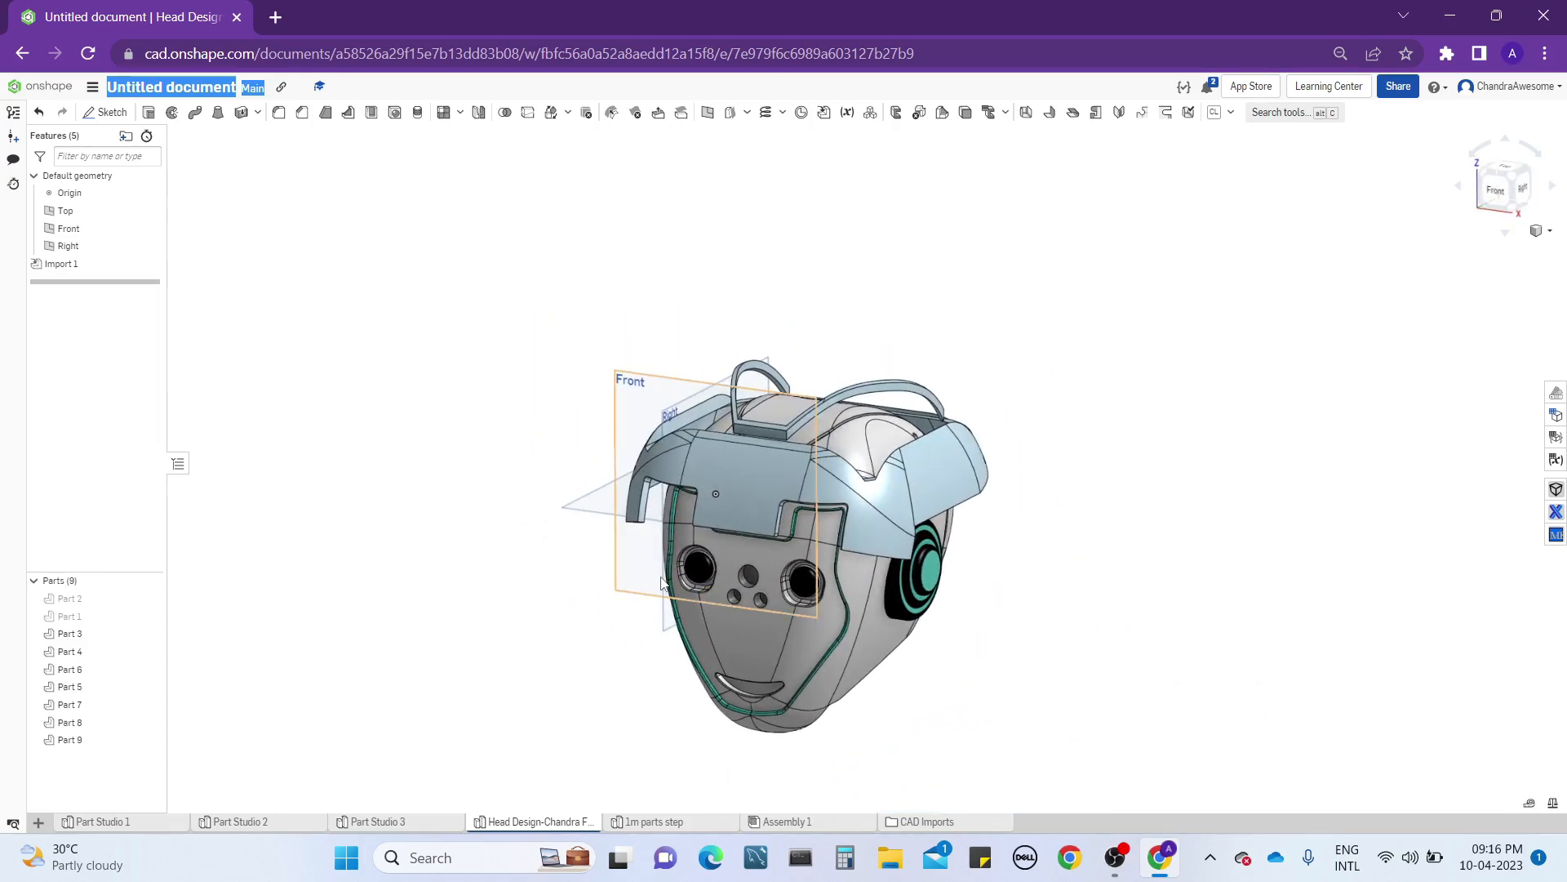
{"action": "scroll", "coordinate": [528, 338], "scroll_direction": "down", "scroll_amount": 2}
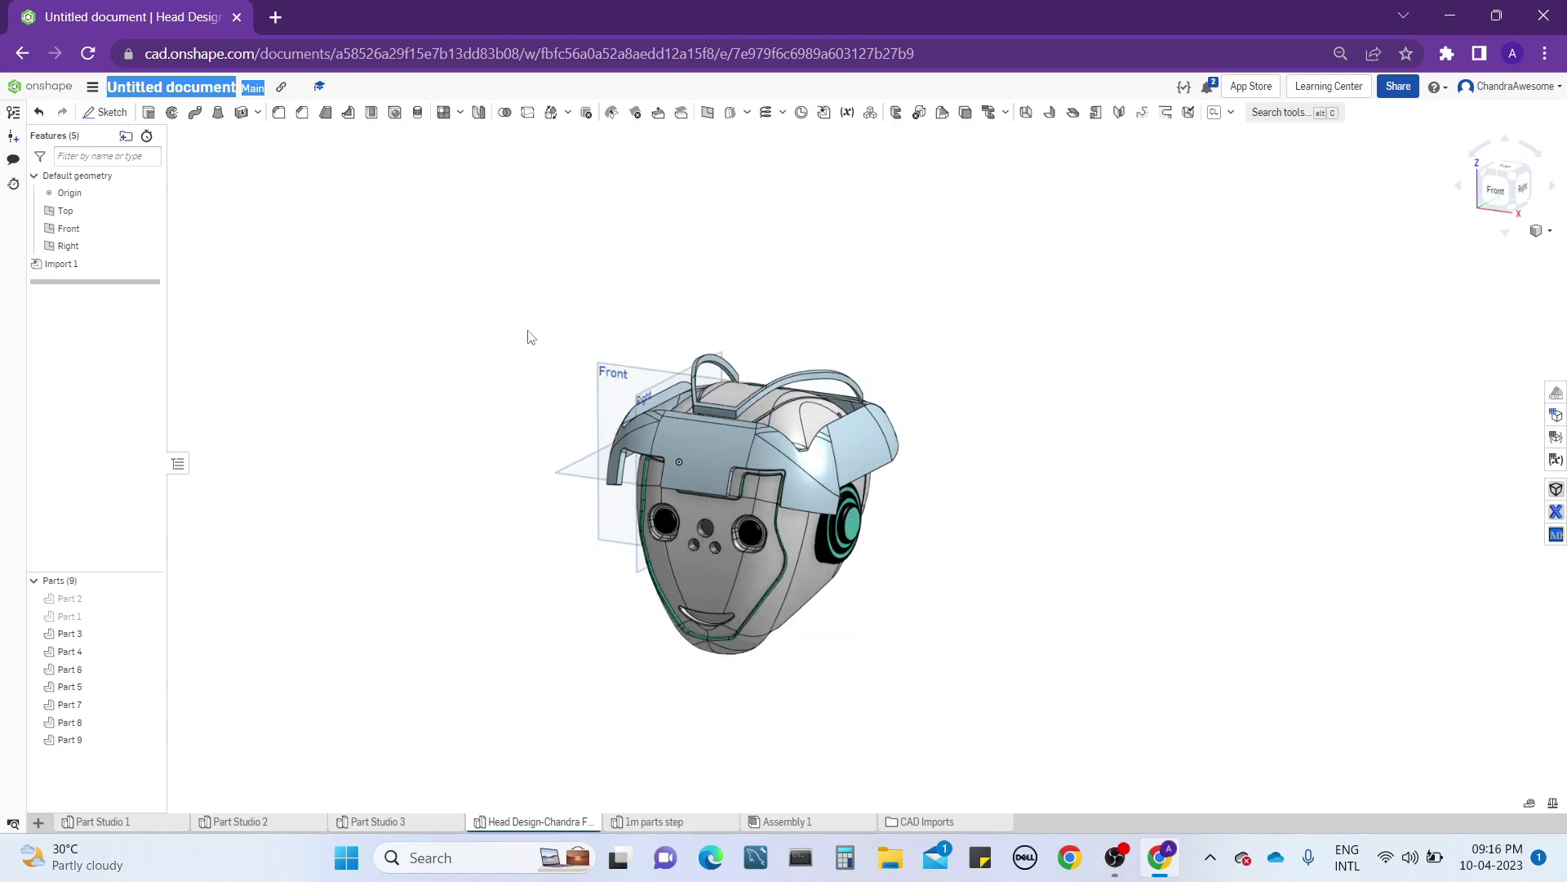